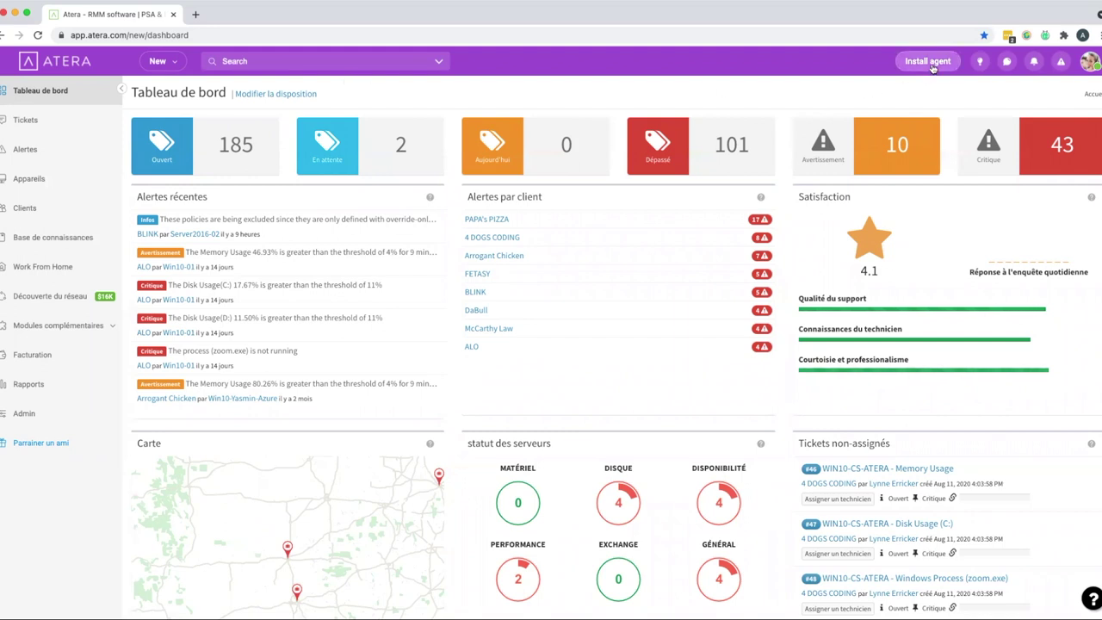
Step: Open the customized agent installer for the customer 4 DOGS CODING from that customer's devices
{"action": "left_click", "coordinate": [159, 62]}
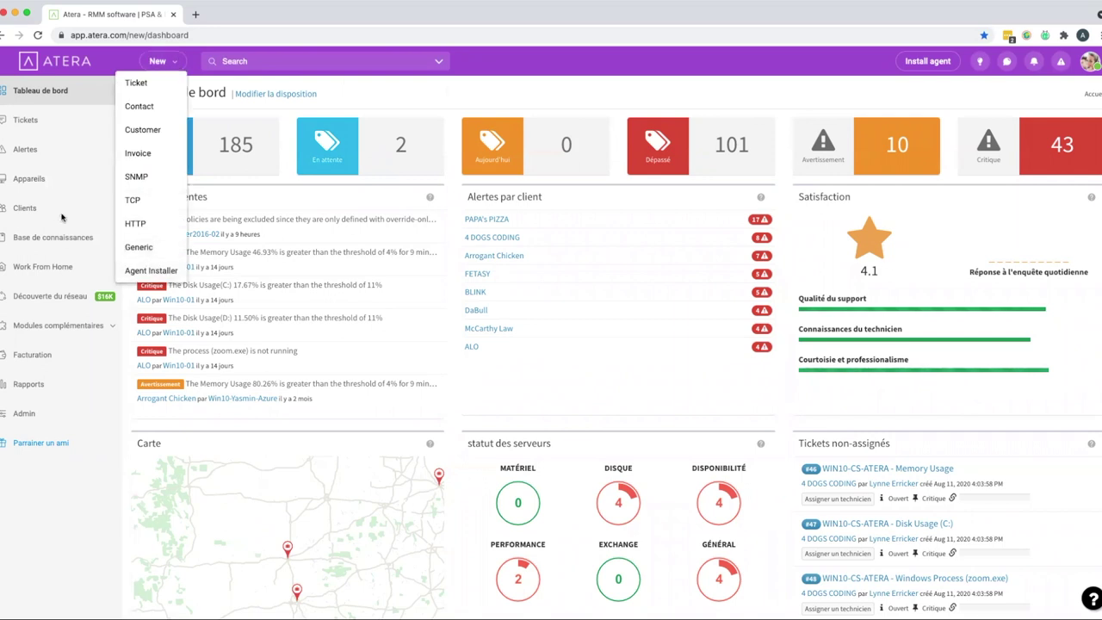
{"action": "left_click", "coordinate": [34, 210]}
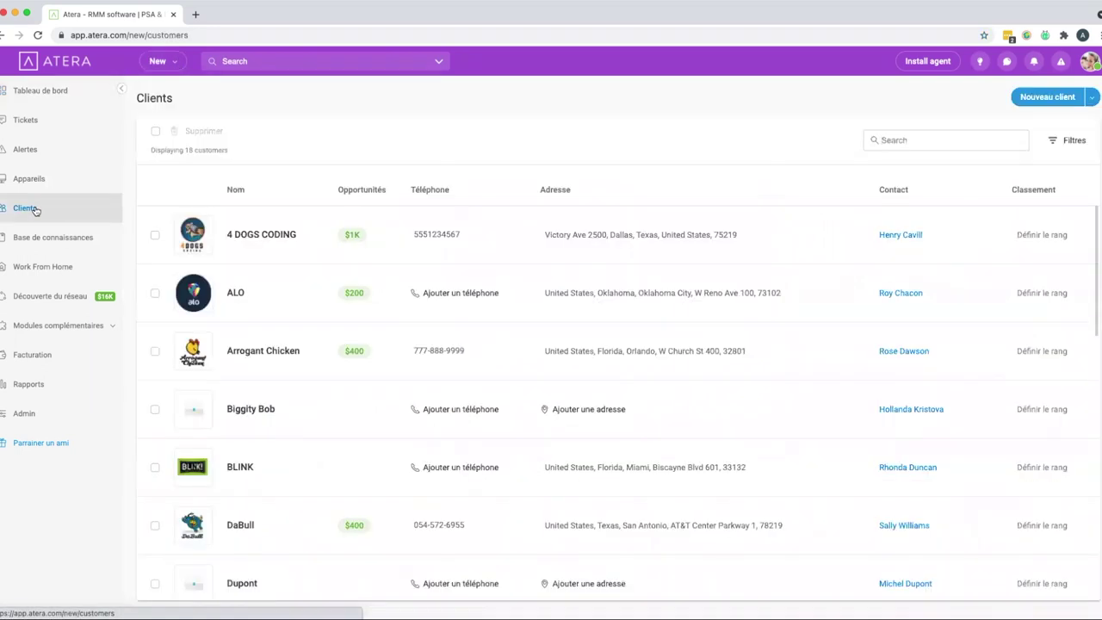
{"action": "left_click", "coordinate": [253, 236]}
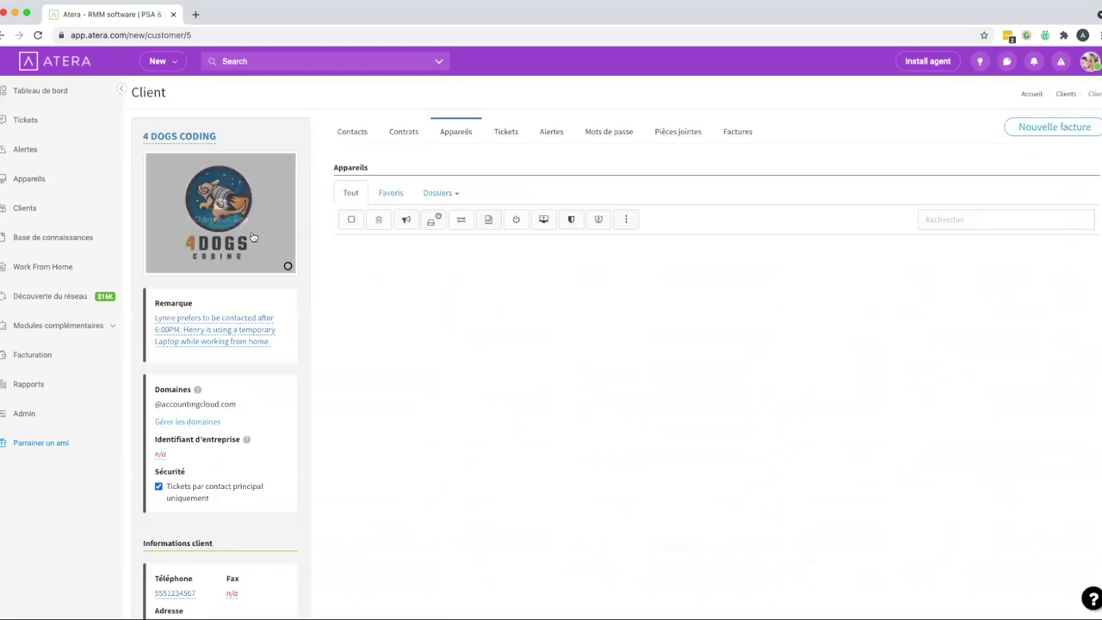
{"action": "left_click", "coordinate": [628, 223]}
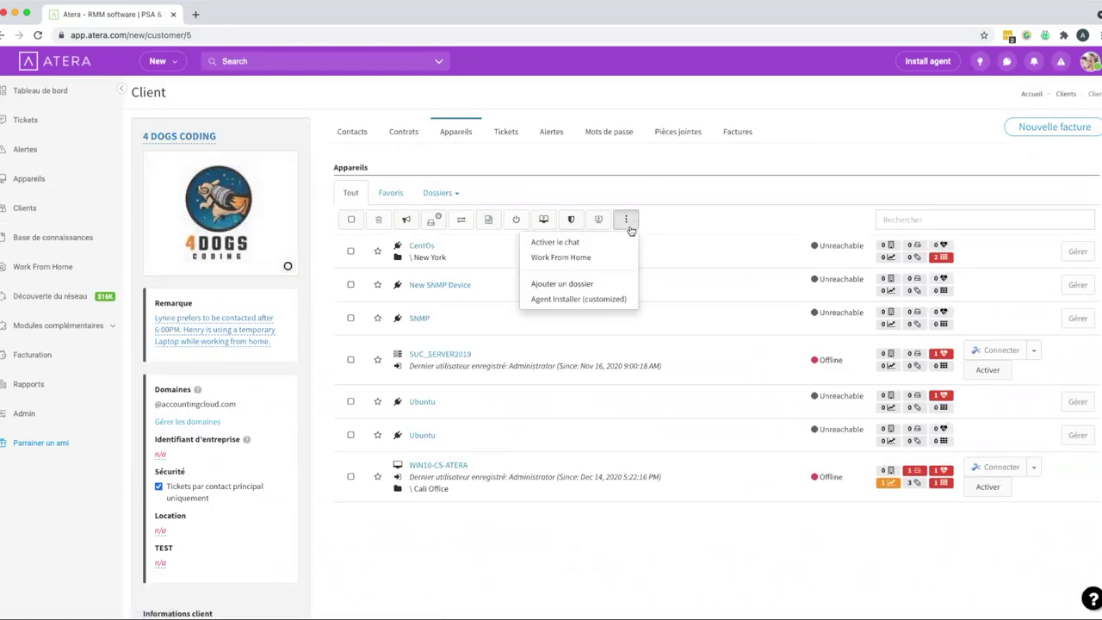
{"action": "left_click", "coordinate": [576, 299]}
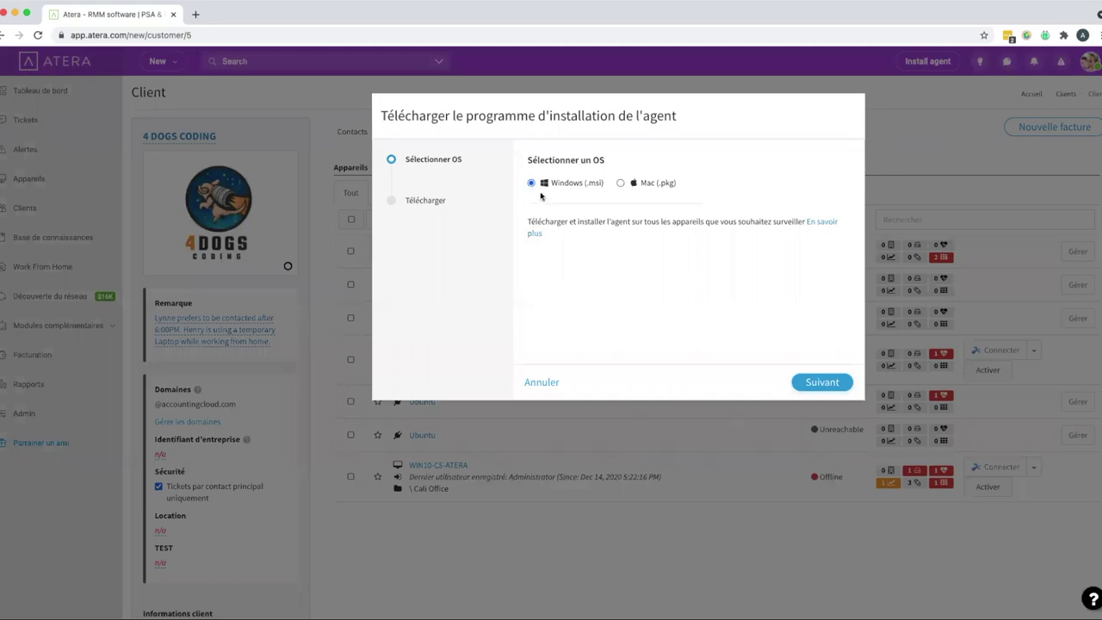
Step: View the other installation options for the Windows (.msi) agent, then cancel the installer download
{"action": "left_click", "coordinate": [838, 381]}
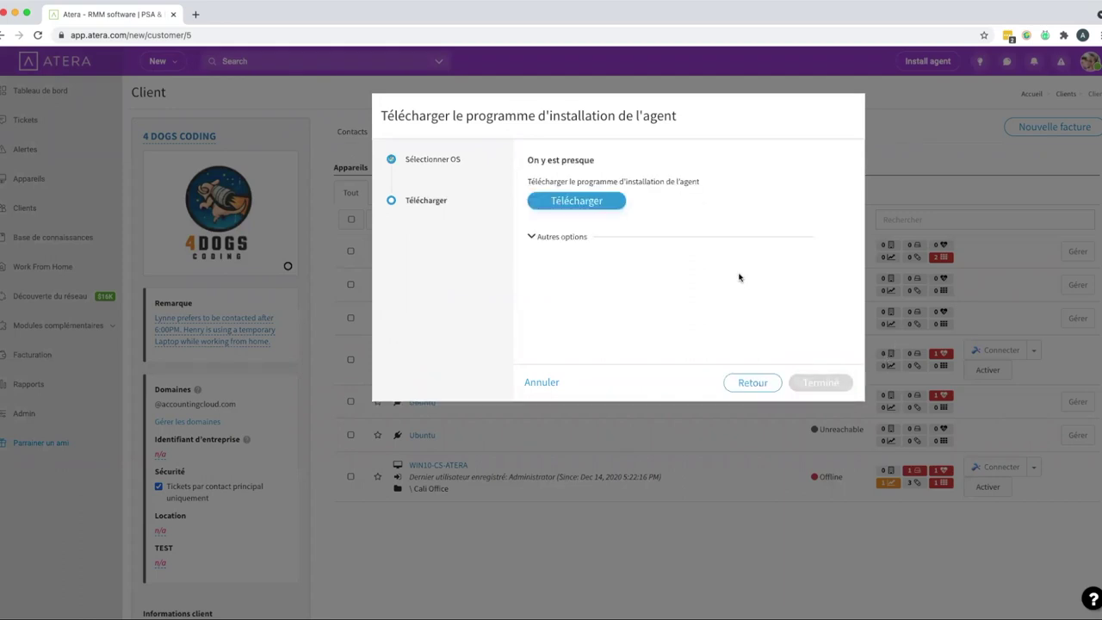
{"action": "left_click", "coordinate": [552, 238]}
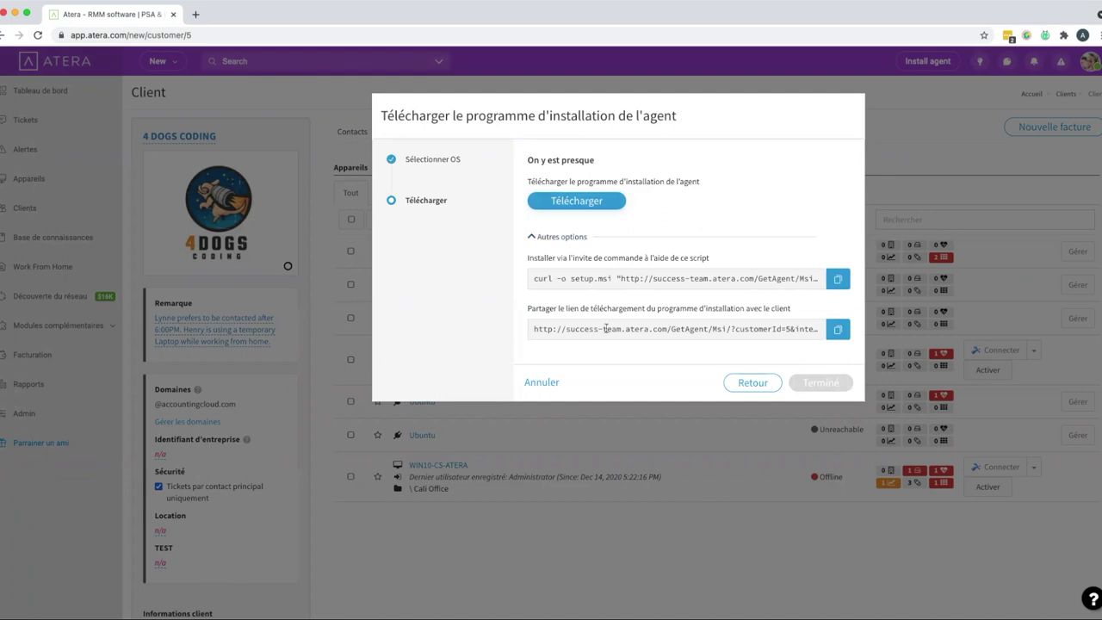
{"action": "left_click", "coordinate": [550, 383]}
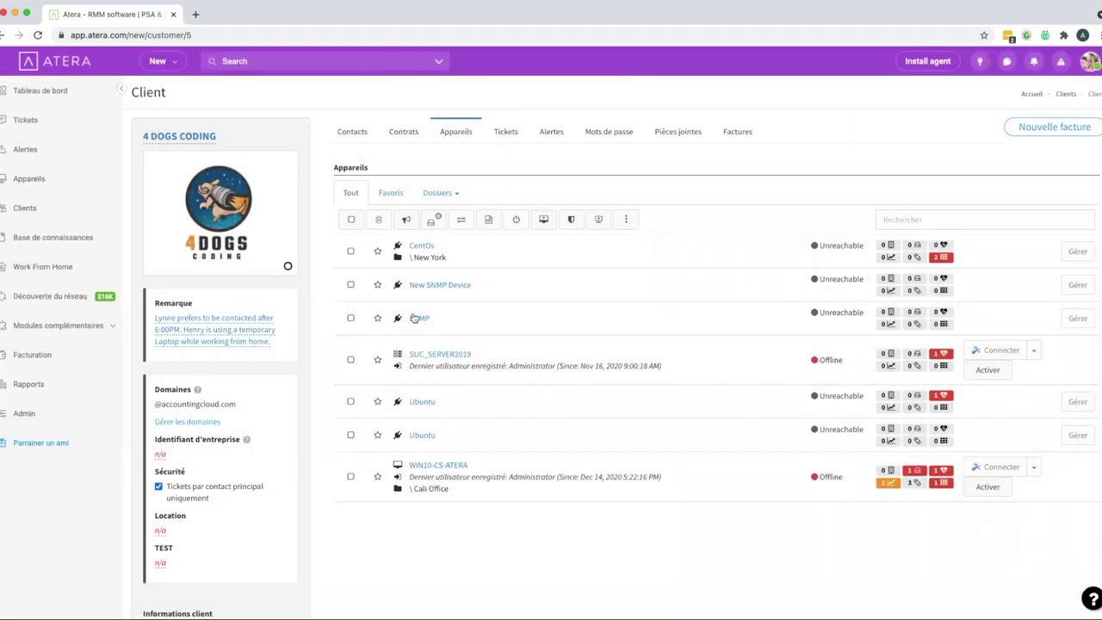
Step: Open the list of all devices and look through its entries
{"action": "left_click", "coordinate": [42, 178]}
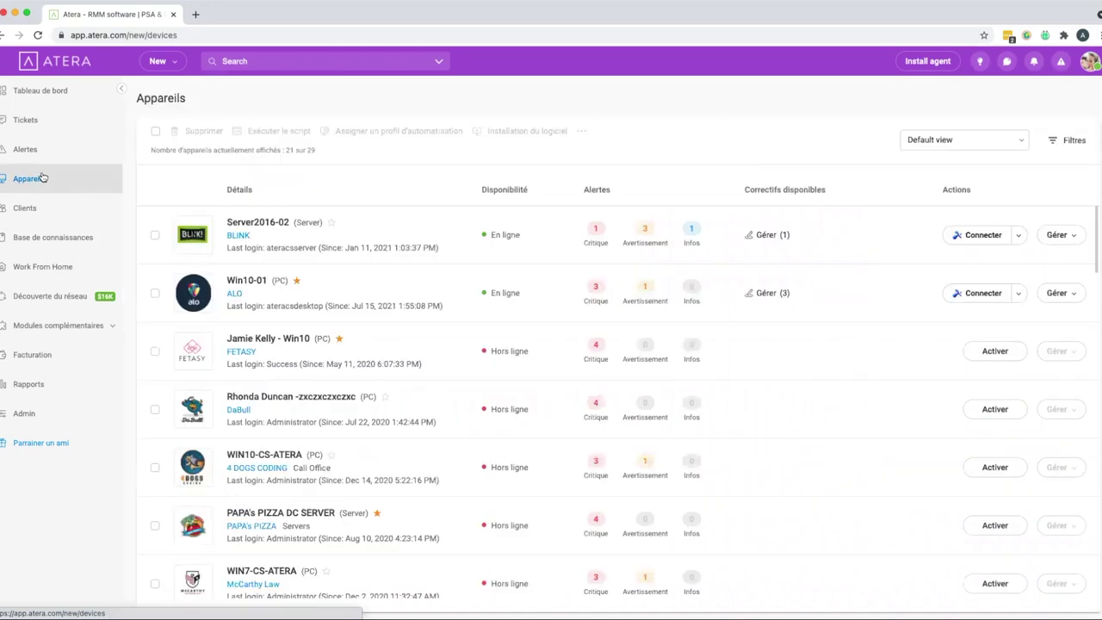
{"action": "scroll", "coordinate": [411, 266], "scroll_direction": "down", "scroll_amount": 5}
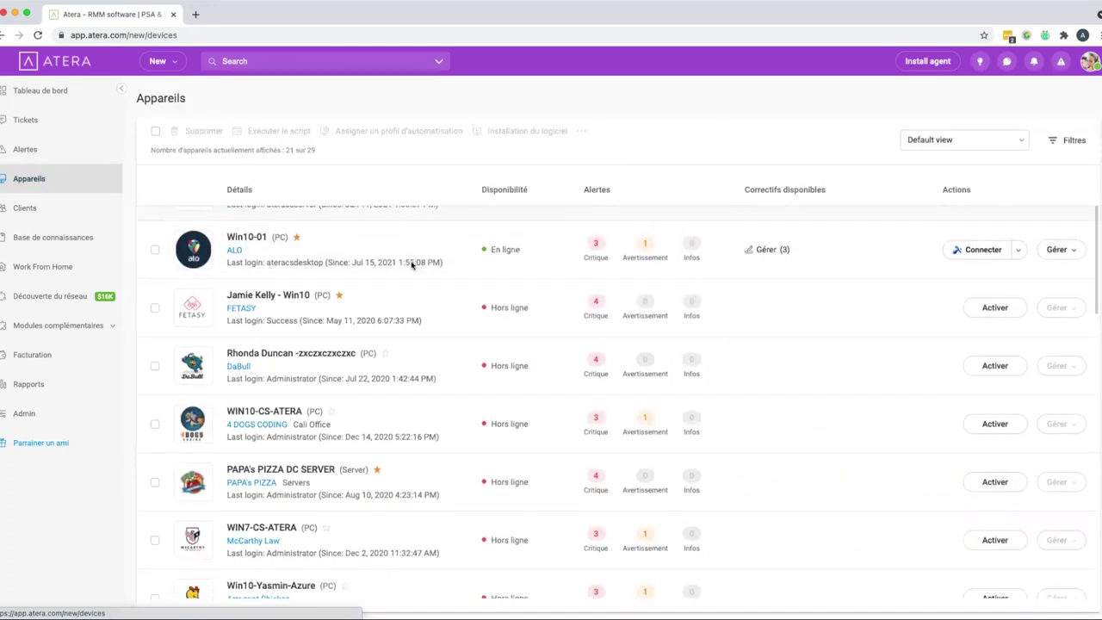
{"action": "scroll", "coordinate": [411, 266], "scroll_direction": "down", "scroll_amount": 8}
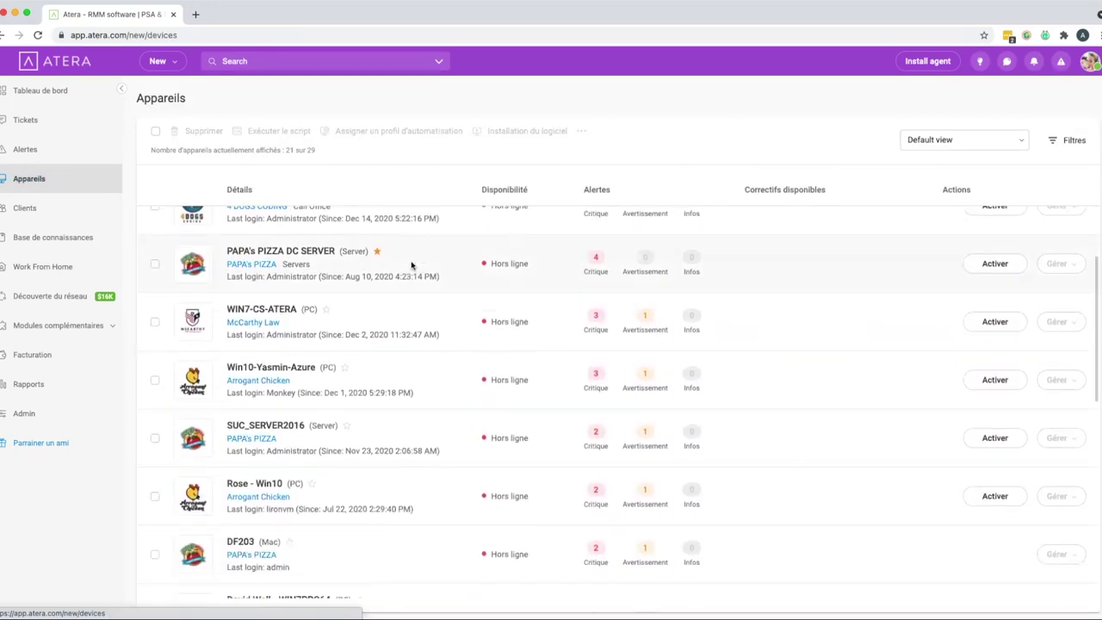
{"action": "scroll", "coordinate": [412, 266], "scroll_direction": "down", "scroll_amount": 4}
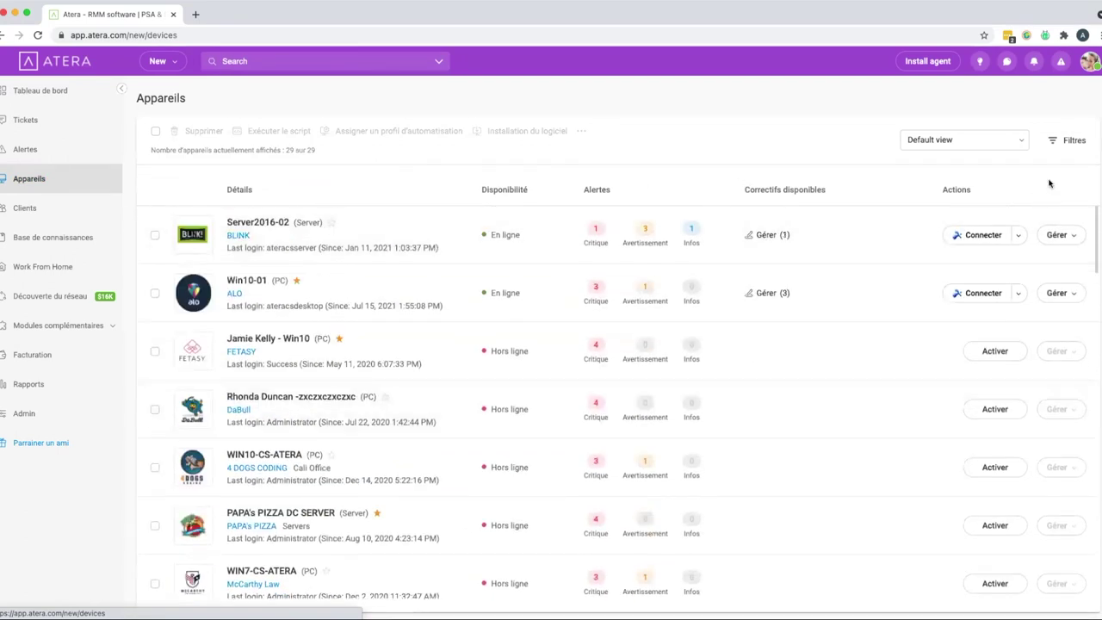
Step: Examine the device list filters, including availability, device type and customers, and close them without applying any
{"action": "left_click", "coordinate": [1072, 140]}
{"action": "scroll", "coordinate": [947, 315], "scroll_direction": "down", "scroll_amount": 1}
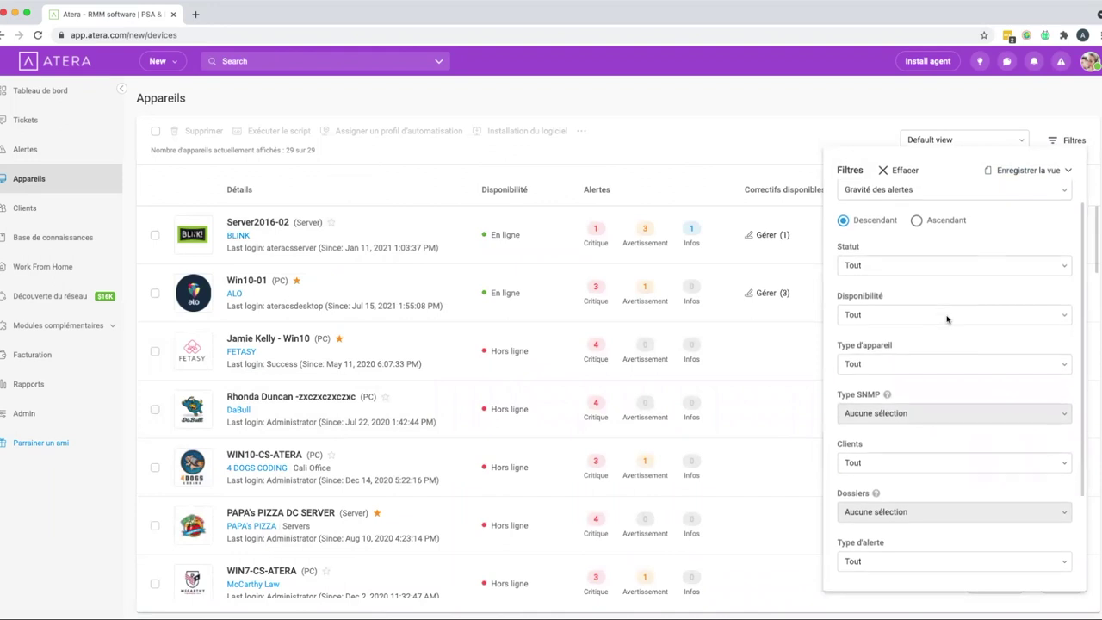
{"action": "left_click", "coordinate": [947, 305]}
{"action": "left_click", "coordinate": [950, 275]}
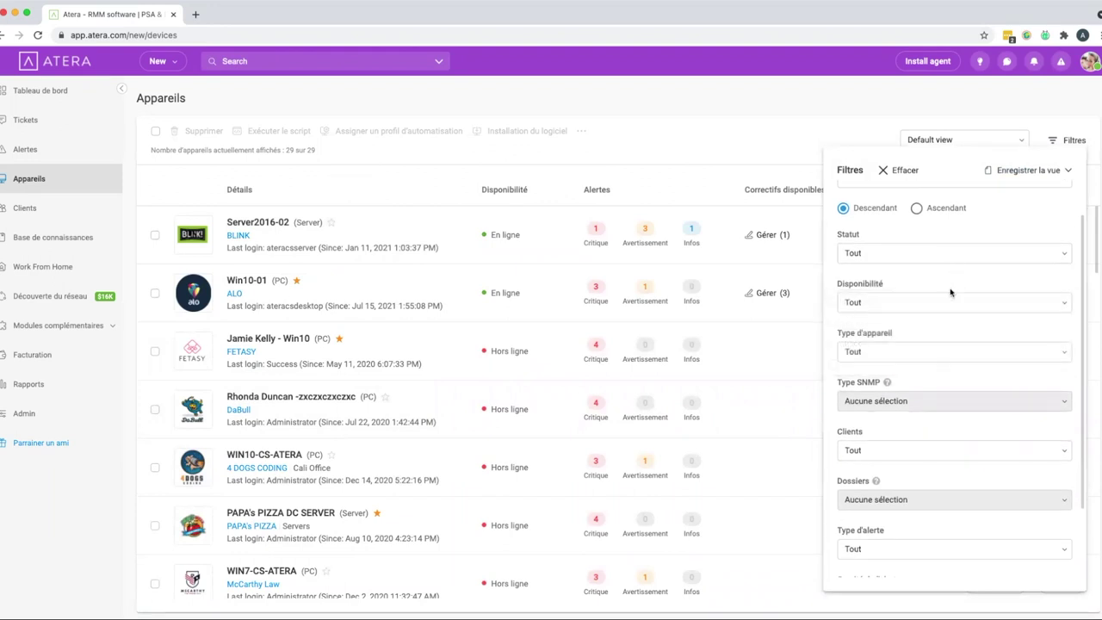
{"action": "left_click", "coordinate": [936, 352]}
{"action": "left_click", "coordinate": [943, 335]}
{"action": "scroll", "coordinate": [942, 328], "scroll_direction": "down", "scroll_amount": 2}
{"action": "left_click", "coordinate": [928, 363]}
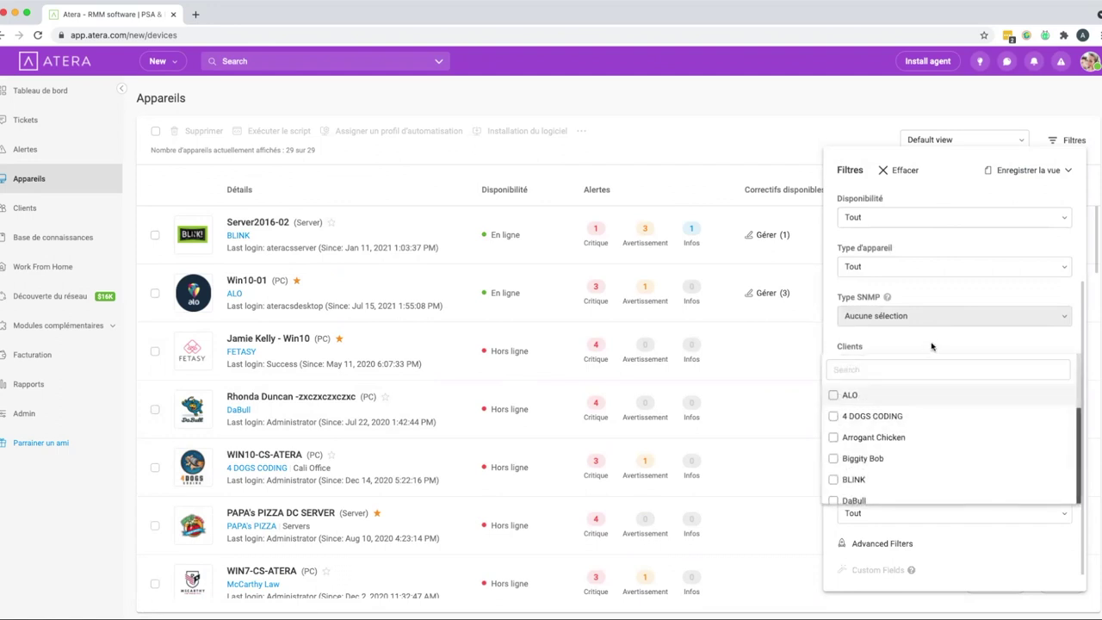
{"action": "left_click", "coordinate": [938, 340]}
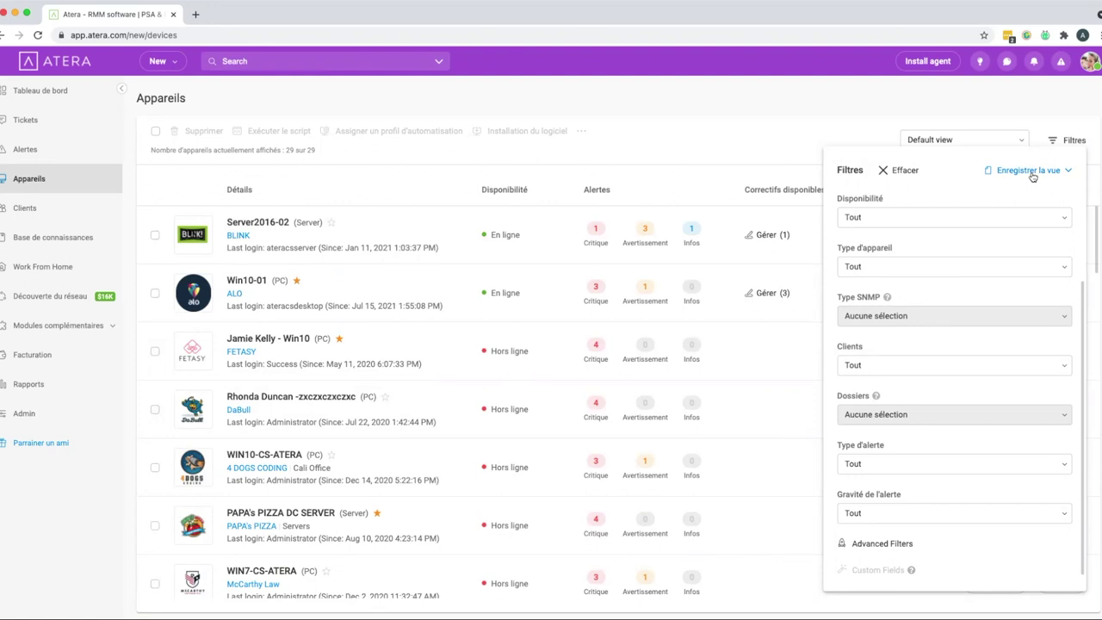
{"action": "left_click", "coordinate": [1012, 118]}
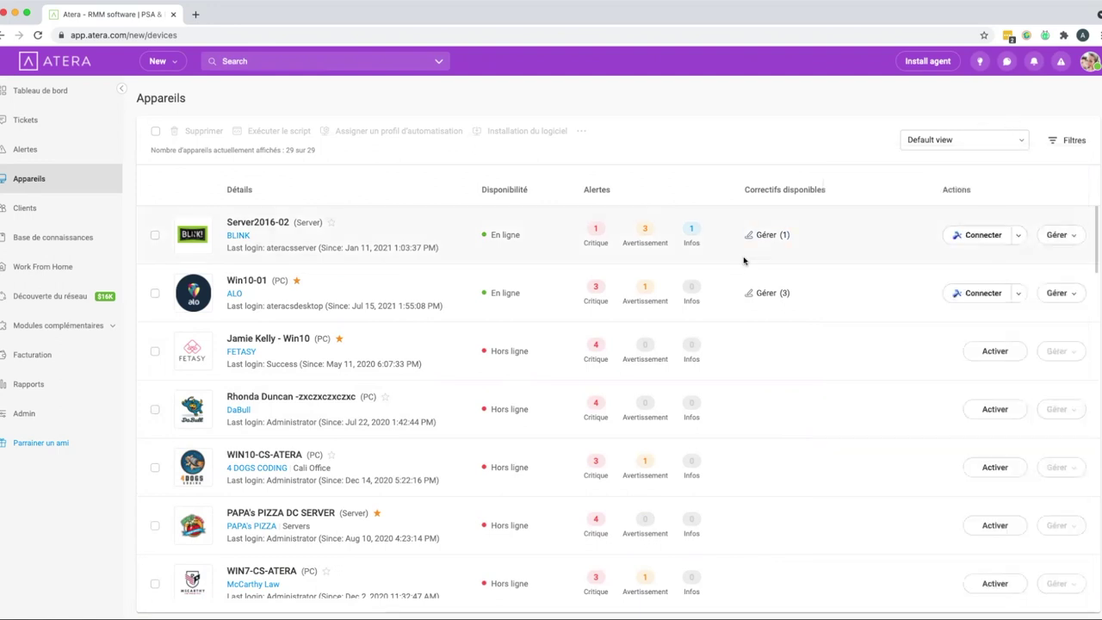
Step: View the management actions available for the device Server2016-02, then close them
{"action": "mouse_move", "coordinate": [639, 231]}
{"action": "left_click", "coordinate": [1055, 238]}
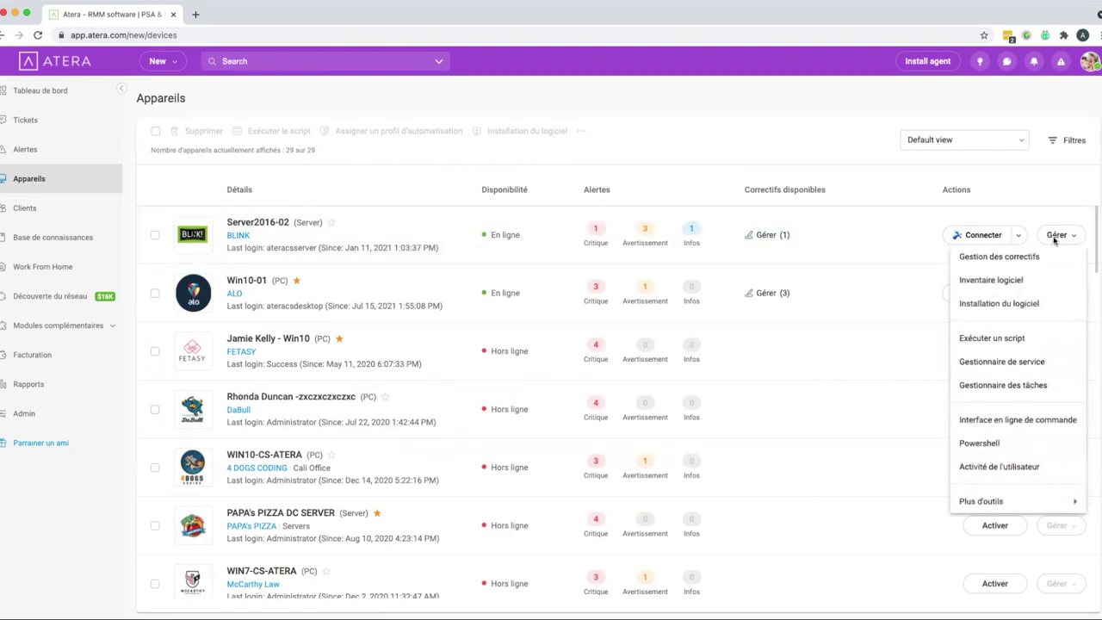
{"action": "left_click", "coordinate": [1058, 216]}
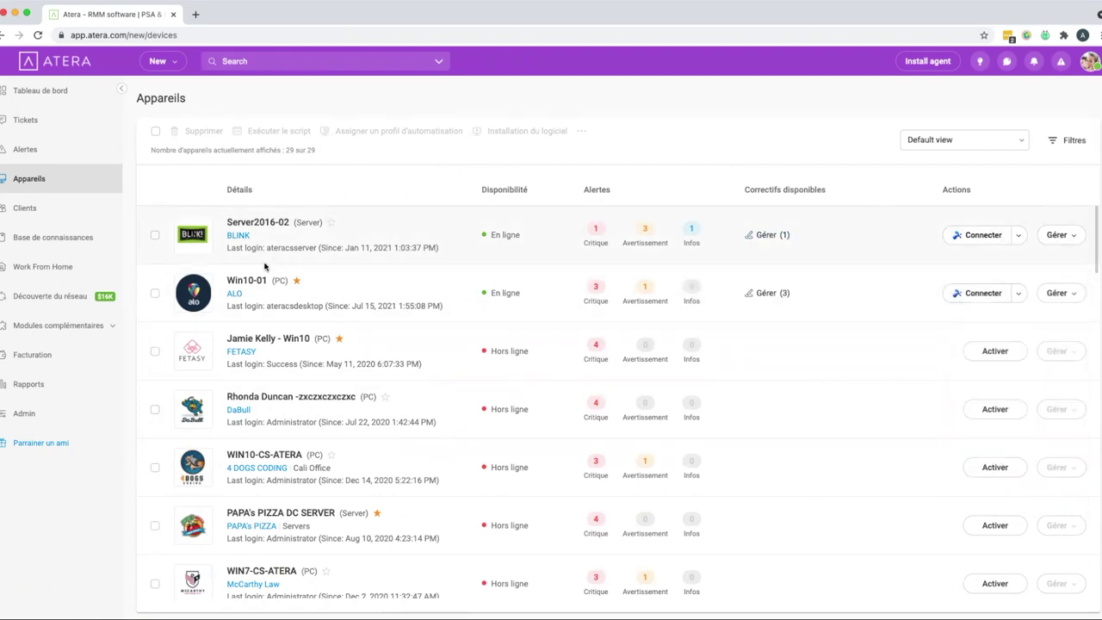
Step: Open the device Win10-01 and review its metrics, software, security, hardware and disk information
{"action": "left_click", "coordinate": [238, 282]}
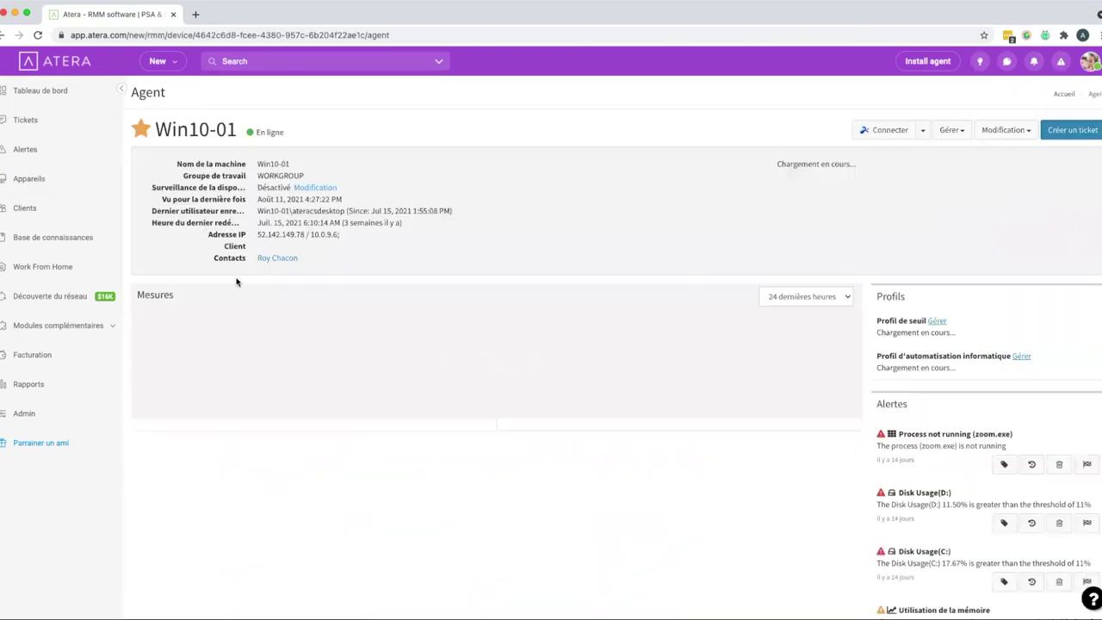
{"action": "scroll", "coordinate": [237, 281], "scroll_direction": "down", "scroll_amount": 1}
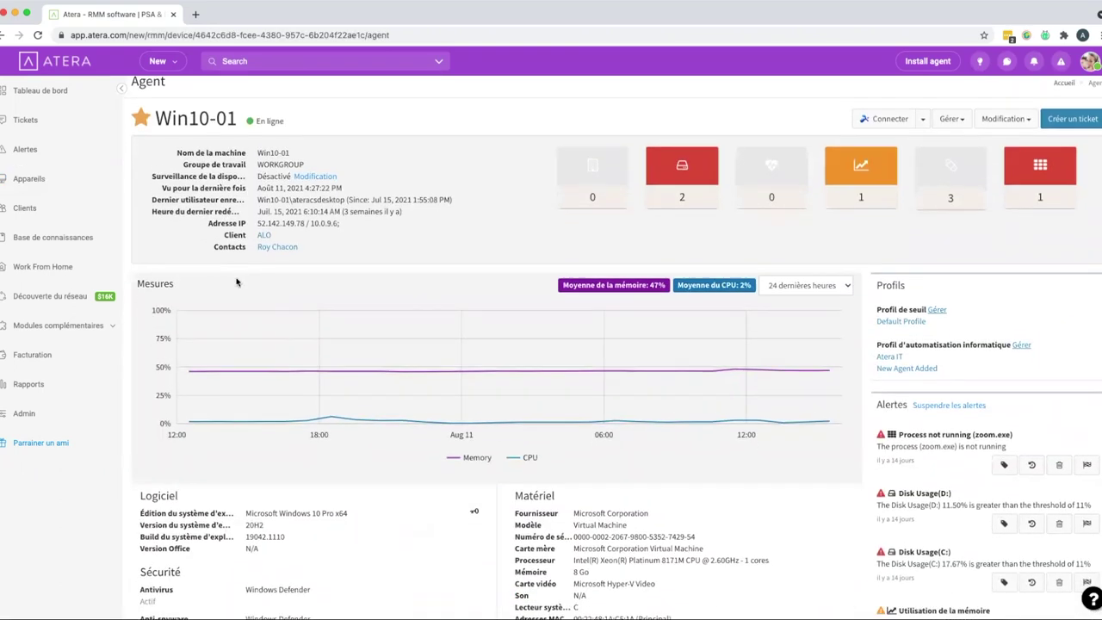
{"action": "scroll", "coordinate": [237, 282], "scroll_direction": "down", "scroll_amount": 5}
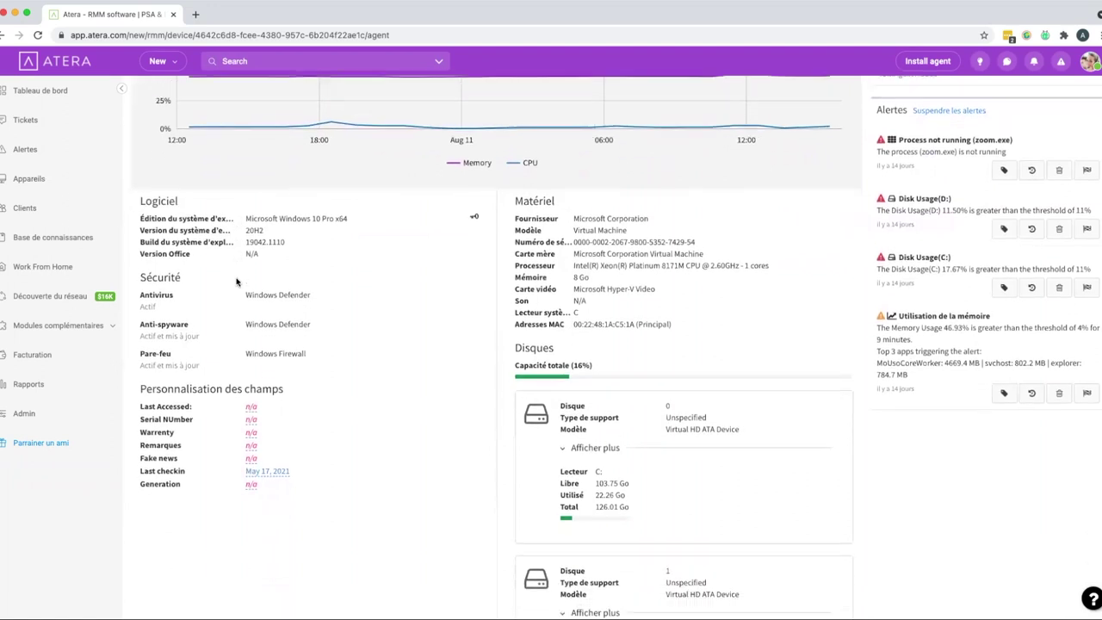
{"action": "scroll", "coordinate": [236, 282], "scroll_direction": "up", "scroll_amount": 5}
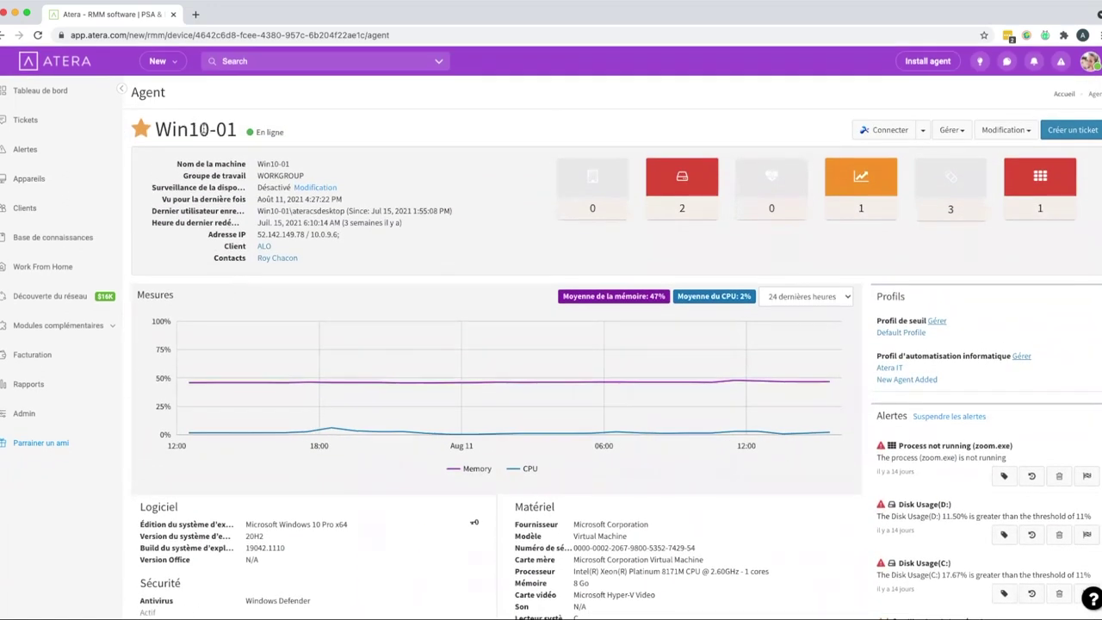
Step: Try renaming the agent Win10-01 to a person's full name, then discard the edit
{"action": "left_click", "coordinate": [980, 134]}
{"action": "left_click", "coordinate": [979, 152]}
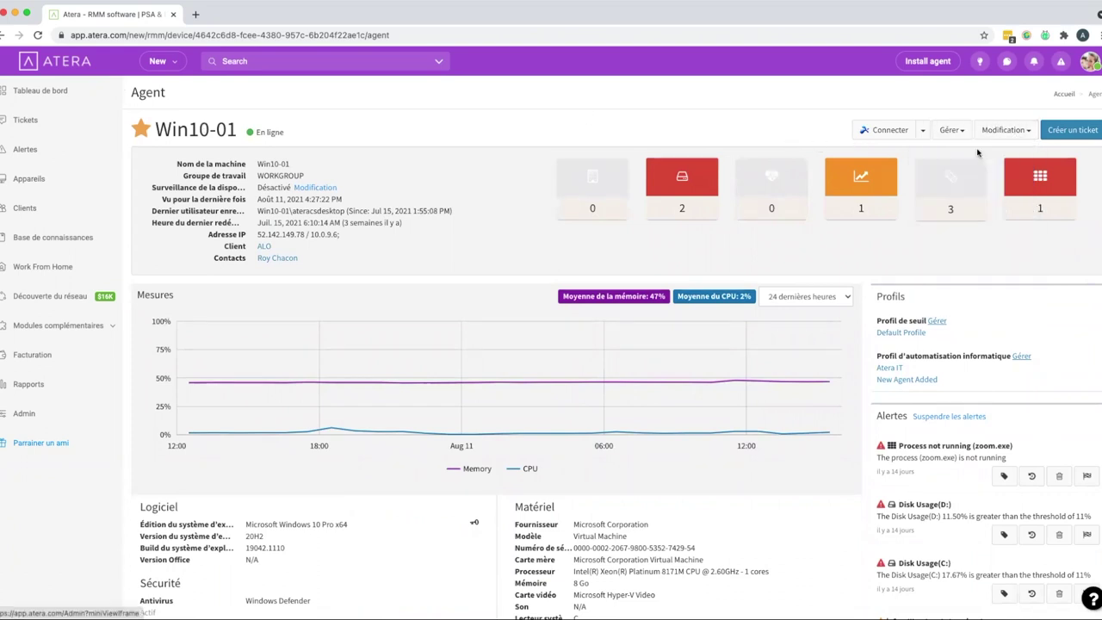
{"action": "triple_click", "coordinate": [523, 168]}
{"action": "type", "text": "Dupont Miche"}
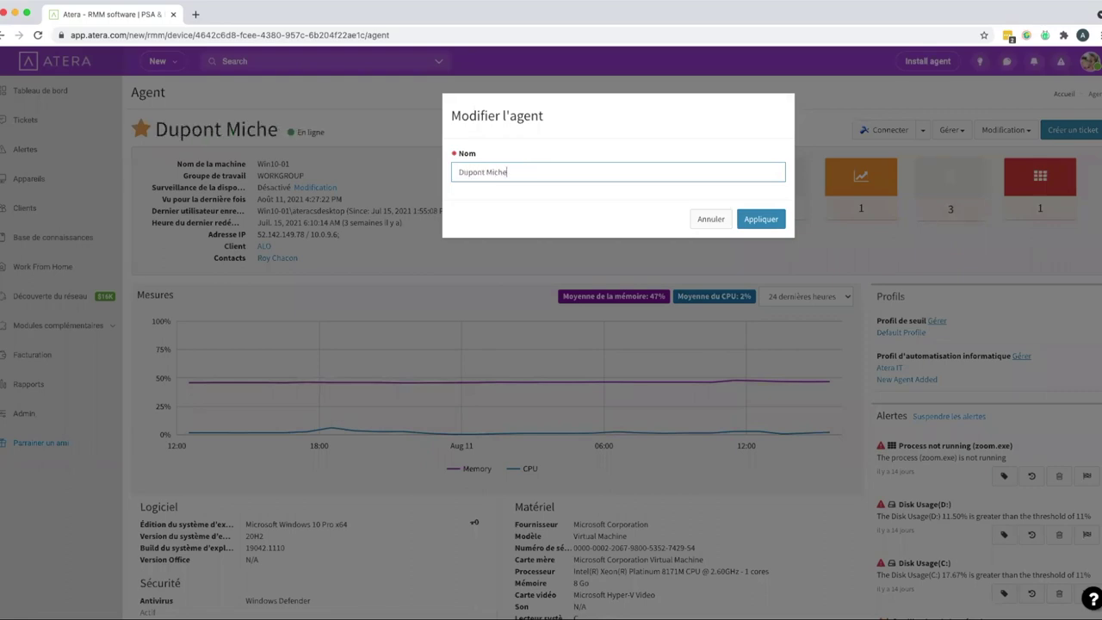
{"action": "type", "text": "l"}
{"action": "left_click", "coordinate": [706, 221]}
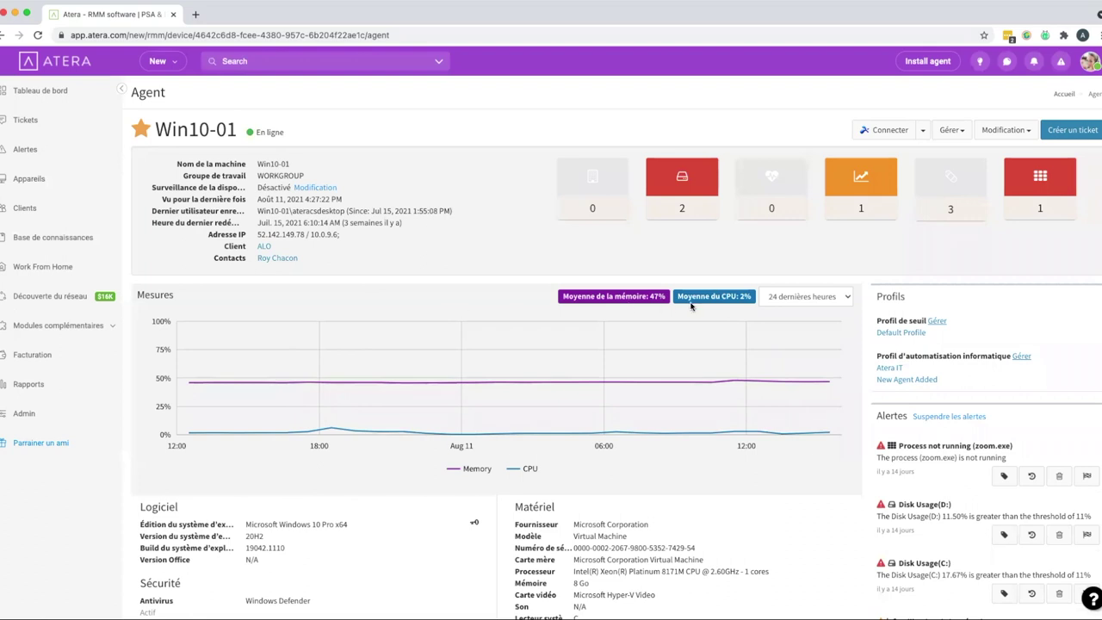
Step: Set the time range of the Win10-01 metrics chart to the last week (Dernière semaine)
{"action": "left_click", "coordinate": [769, 302]}
{"action": "left_click", "coordinate": [781, 283]}
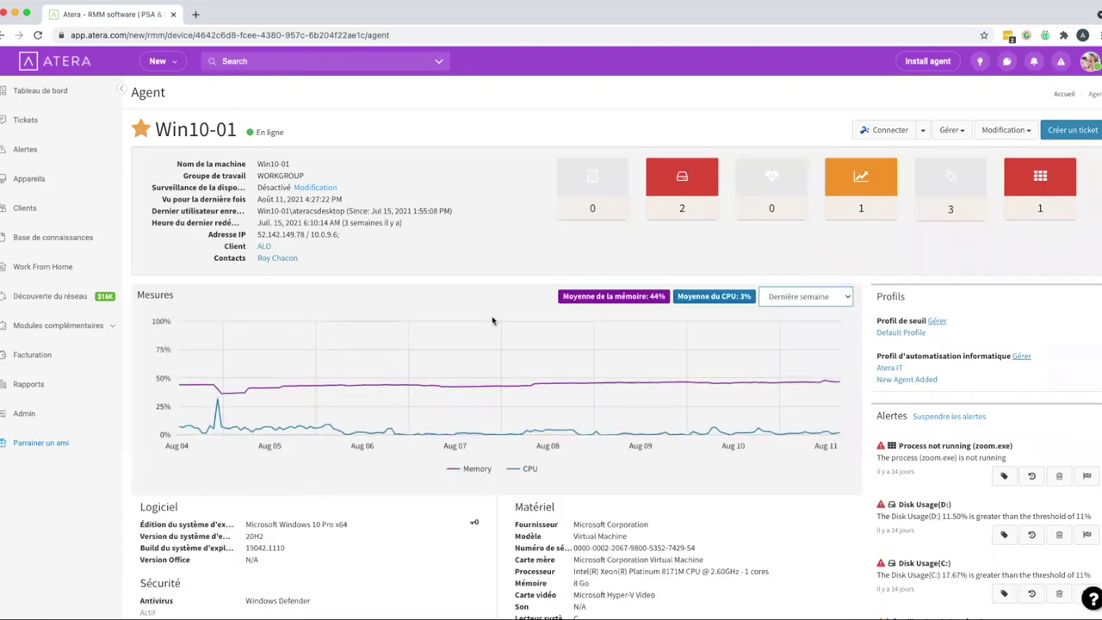
Step: Examine the software and hardware information, the expanded details of both disks, and the alerts of Win10-01
{"action": "scroll", "coordinate": [252, 264], "scroll_direction": "down", "scroll_amount": 5}
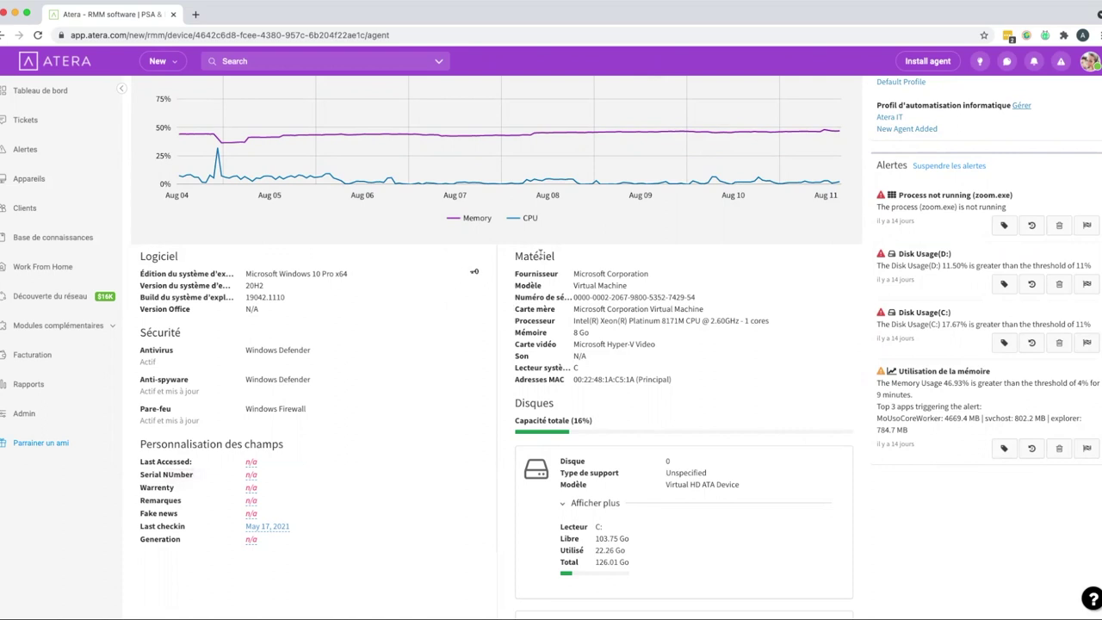
{"action": "scroll", "coordinate": [600, 355], "scroll_direction": "down", "scroll_amount": 2}
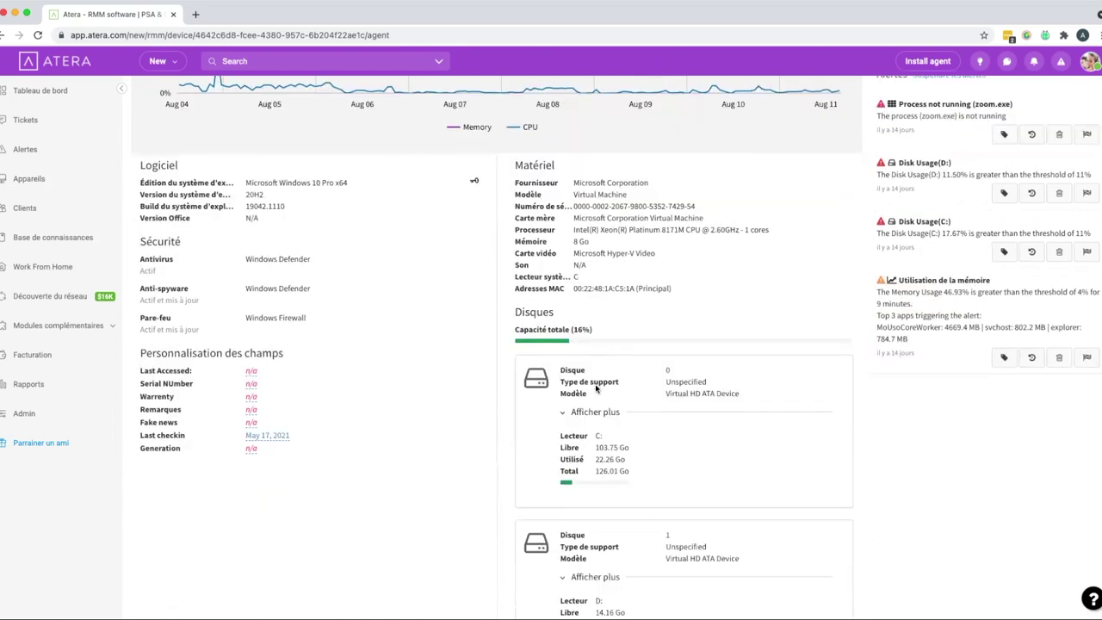
{"action": "left_click", "coordinate": [592, 413]}
{"action": "scroll", "coordinate": [593, 414], "scroll_direction": "down", "scroll_amount": 4}
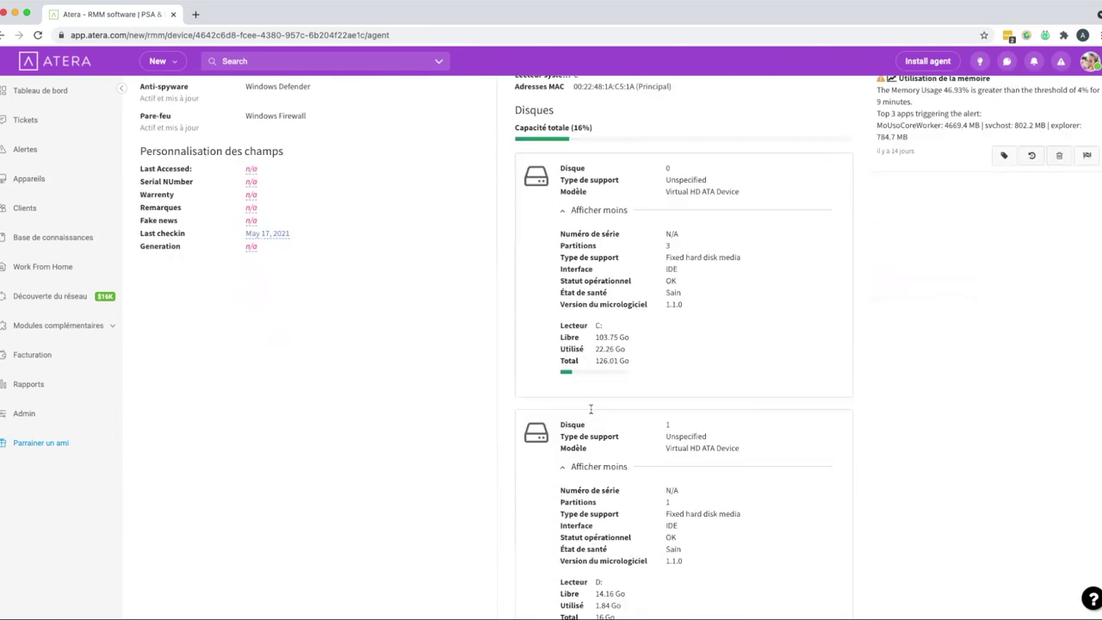
{"action": "left_click", "coordinate": [592, 462]}
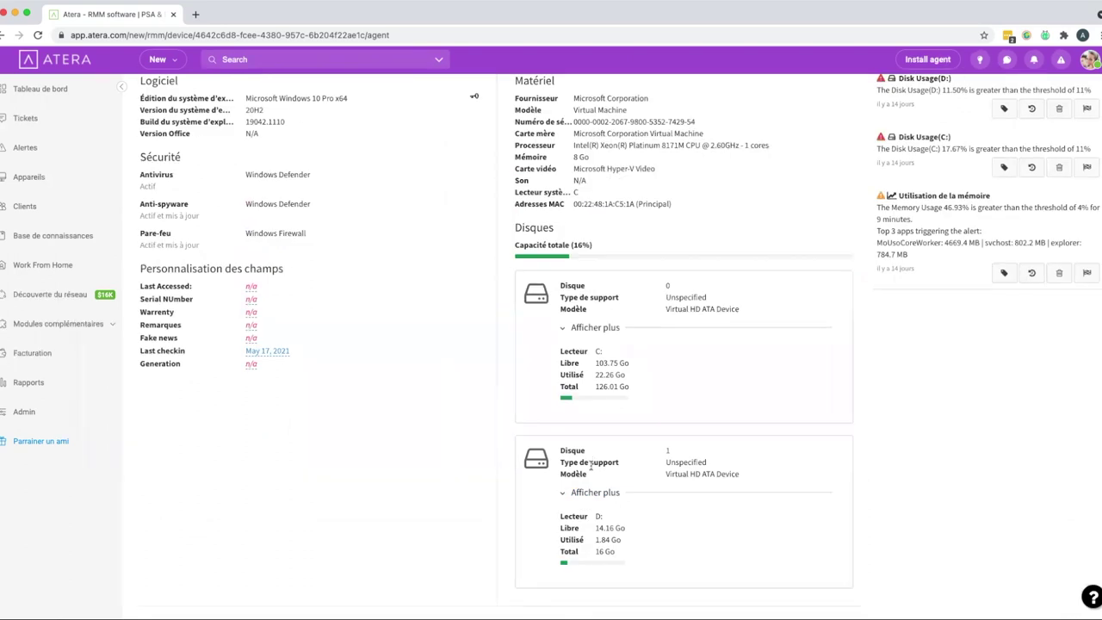
{"action": "left_click", "coordinate": [587, 494]}
{"action": "scroll", "coordinate": [585, 489], "scroll_direction": "down", "scroll_amount": 3}
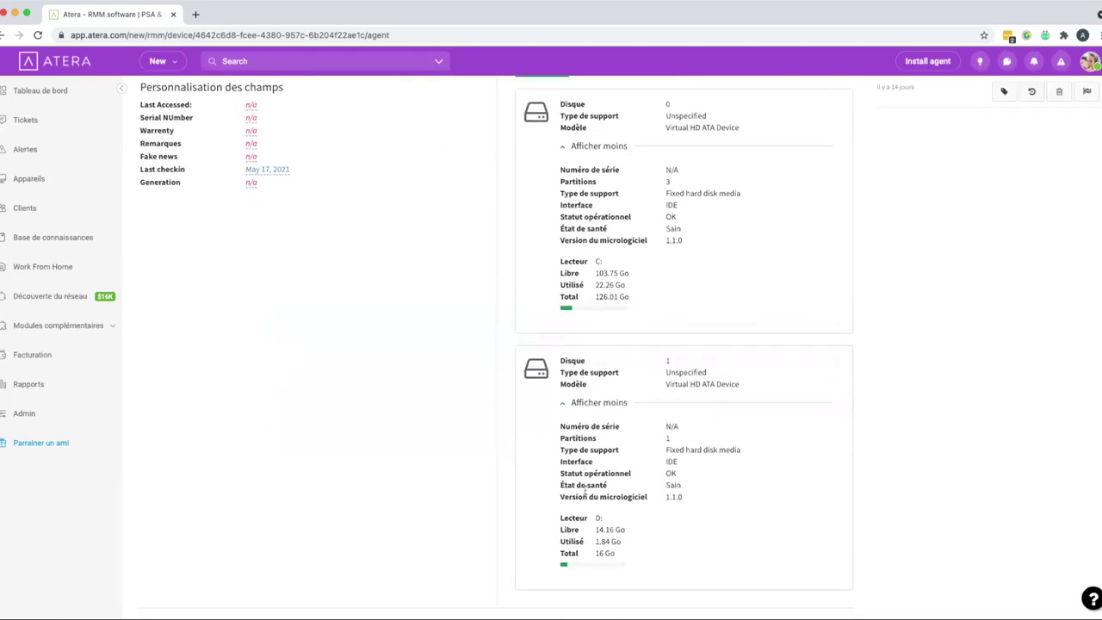
{"action": "left_click", "coordinate": [592, 400]}
{"action": "scroll", "coordinate": [998, 399], "scroll_direction": "up", "scroll_amount": 2}
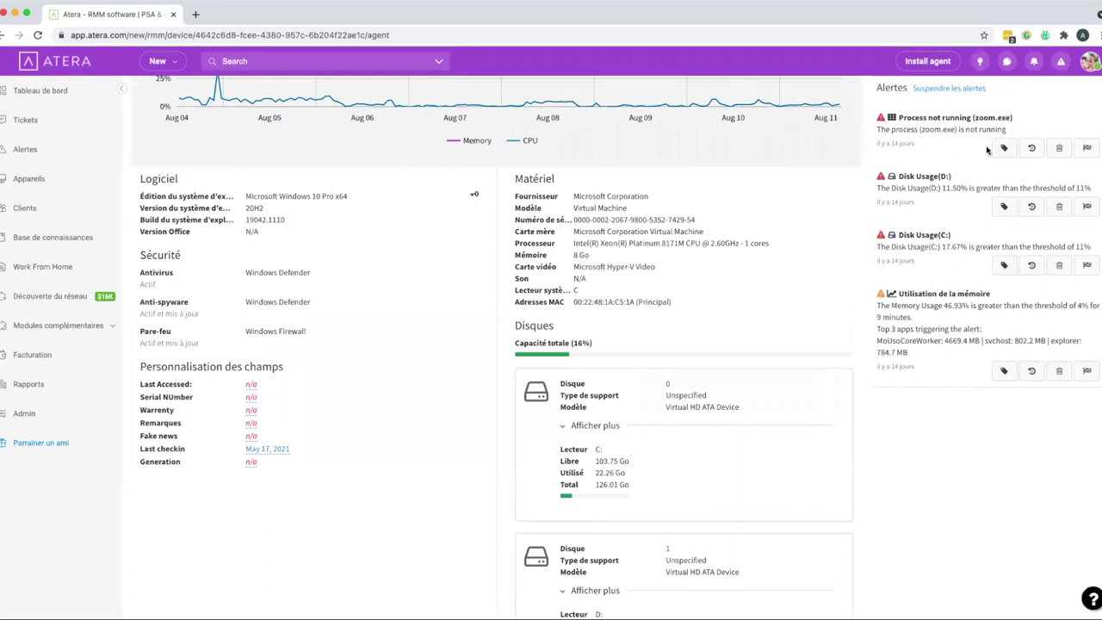
{"action": "scroll", "coordinate": [958, 273], "scroll_direction": "up", "scroll_amount": 2}
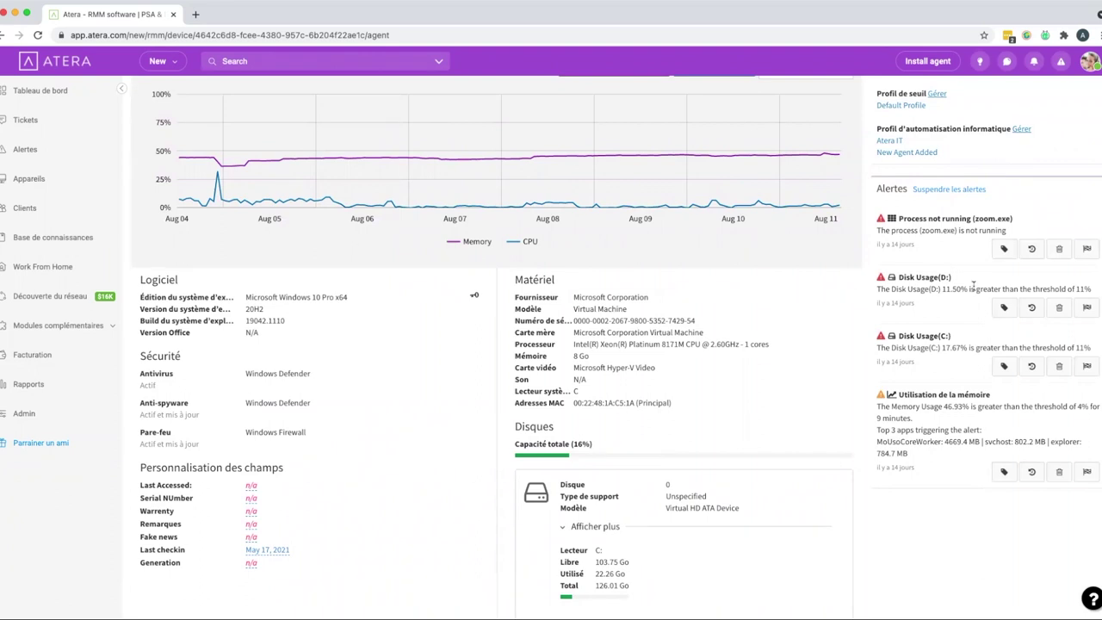
{"action": "scroll", "coordinate": [974, 286], "scroll_direction": "up", "scroll_amount": 5}
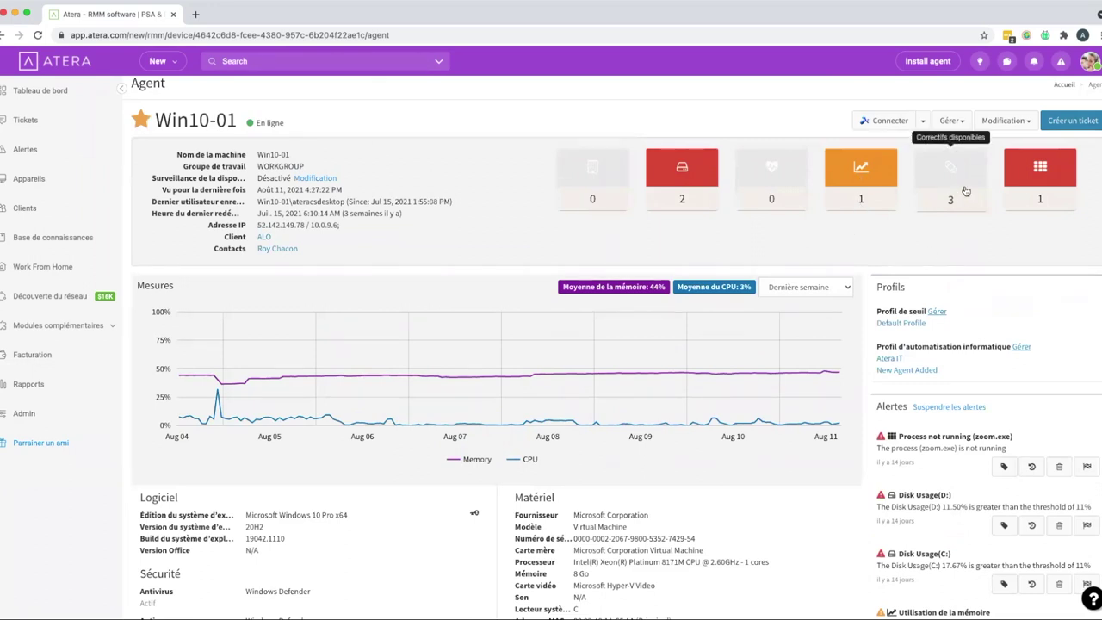
Step: Review the available patches of Win10-01, mark the 2021-08 Cumulative Update (KB5005033), and close the list without installing
{"action": "left_click", "coordinate": [964, 189]}
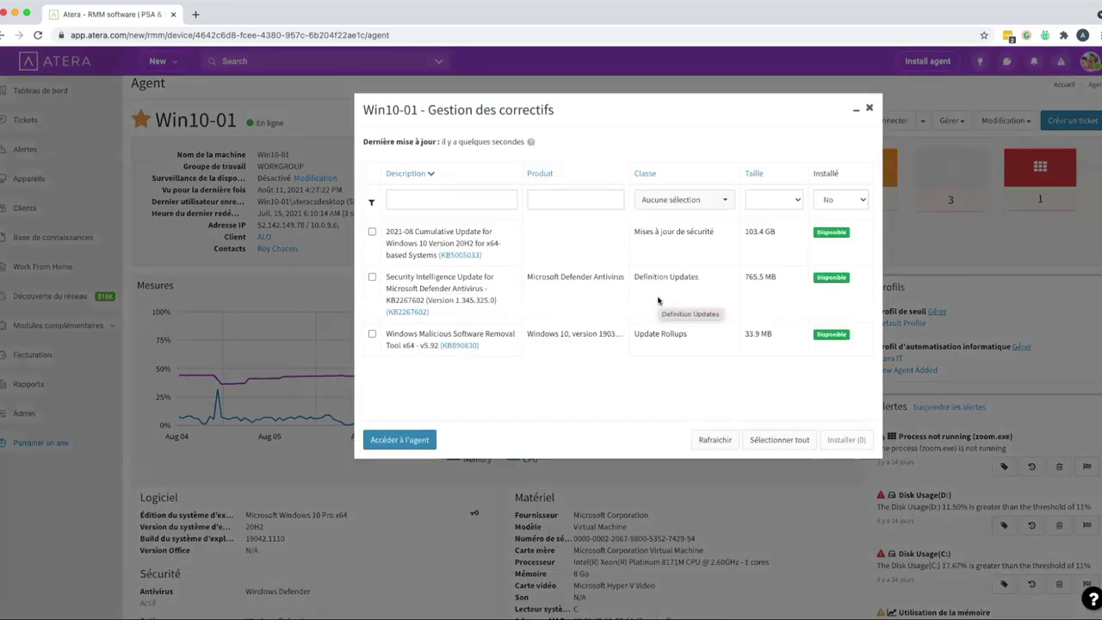
{"action": "left_click", "coordinate": [371, 232]}
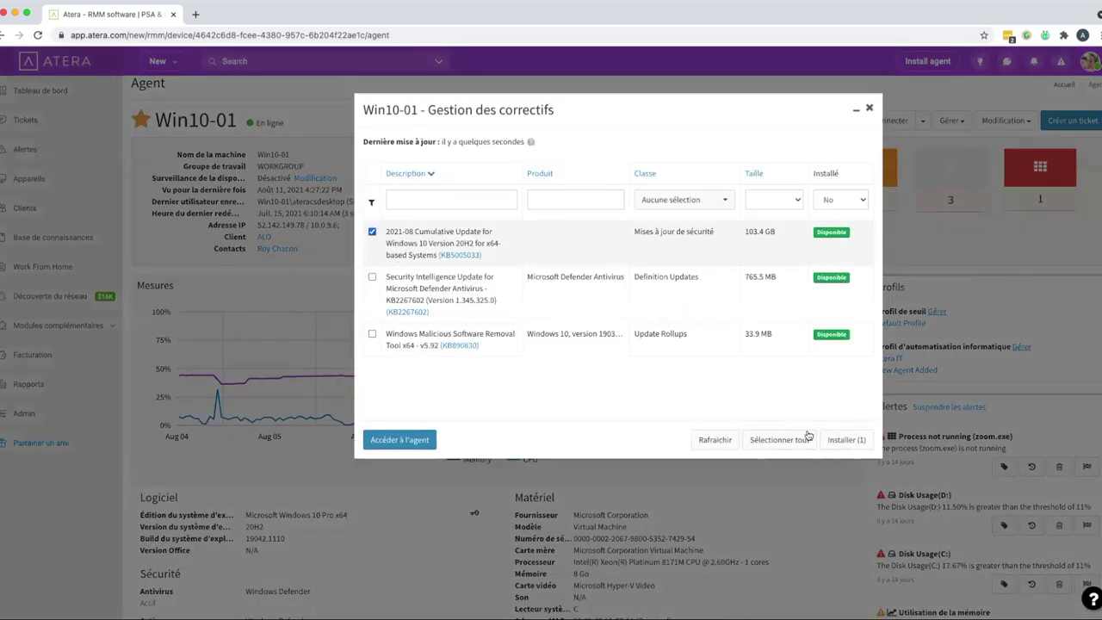
{"action": "left_click", "coordinate": [869, 108]}
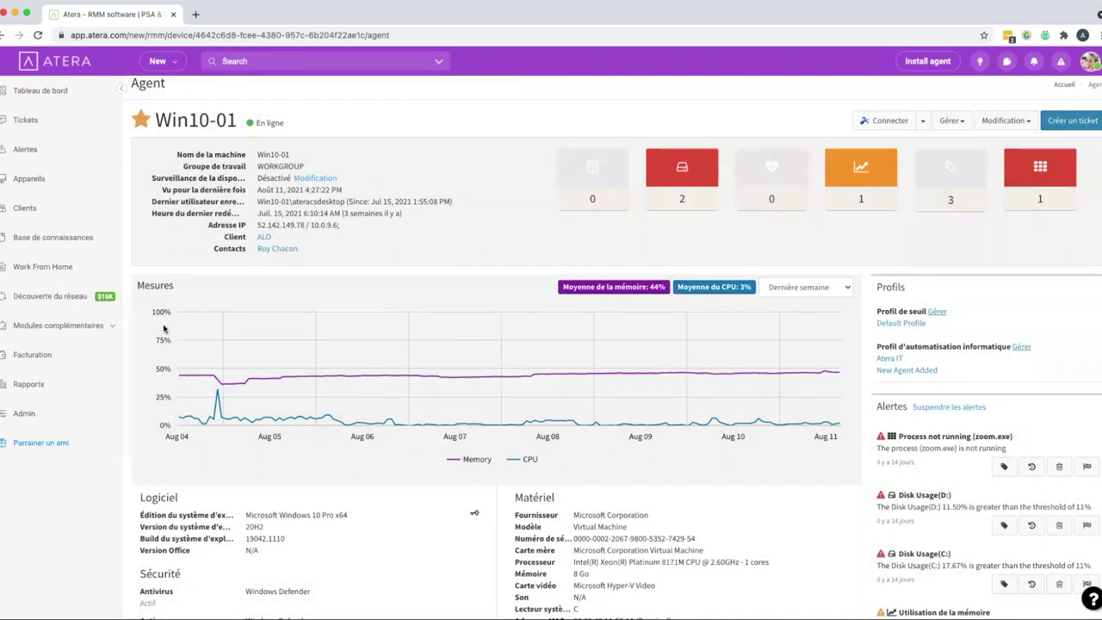
Step: Add a threshold profile (Profil de seuil) in the admin settings, naming it with a person's full name
{"action": "left_click", "coordinate": [38, 413]}
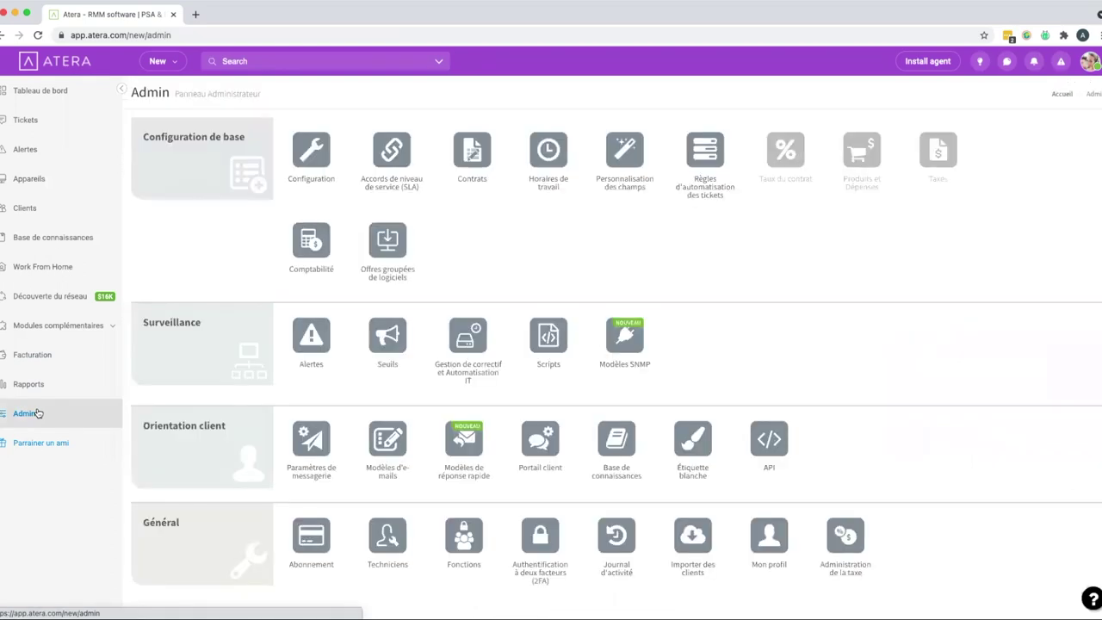
{"action": "left_click", "coordinate": [388, 335]}
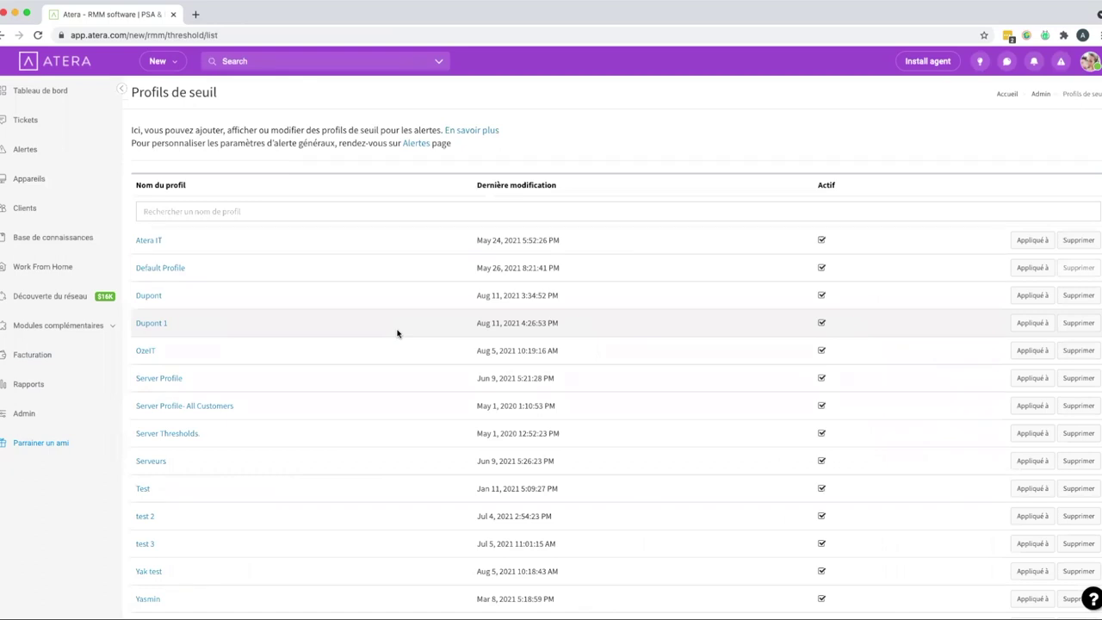
{"action": "scroll", "coordinate": [396, 333], "scroll_direction": "down", "scroll_amount": 2}
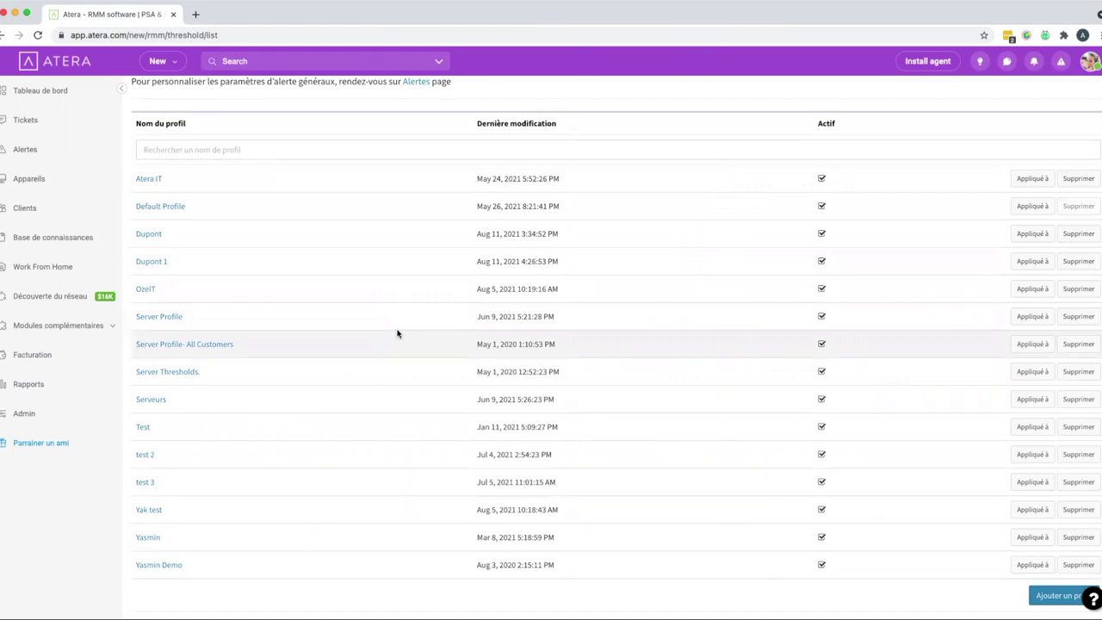
{"action": "left_click", "coordinate": [1044, 595]}
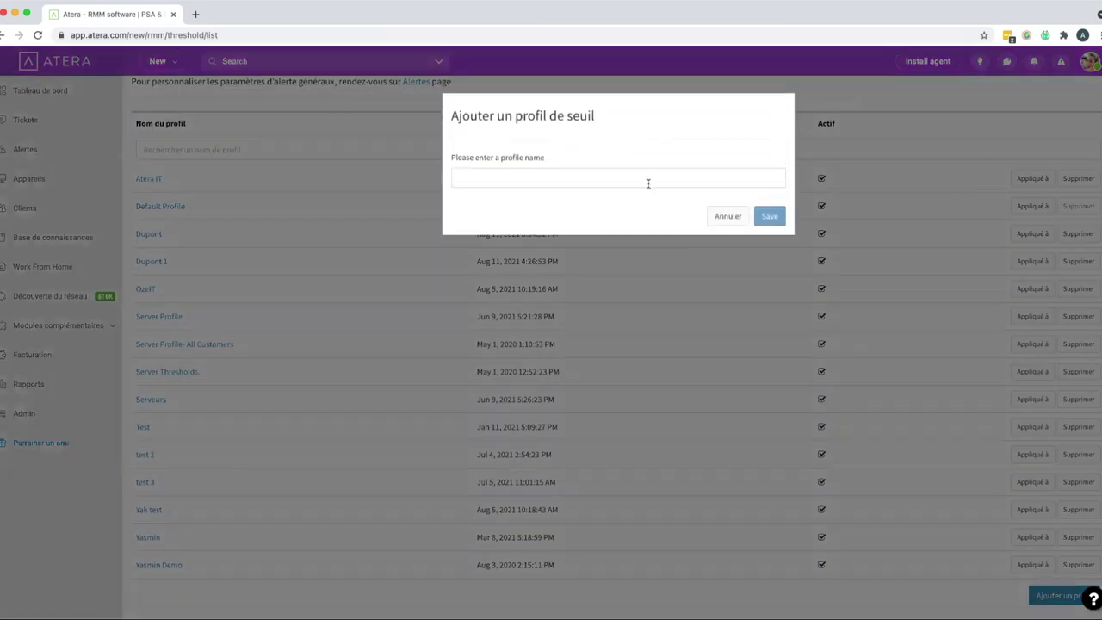
{"action": "left_click", "coordinate": [648, 180]}
{"action": "type", "text": "Michel"}
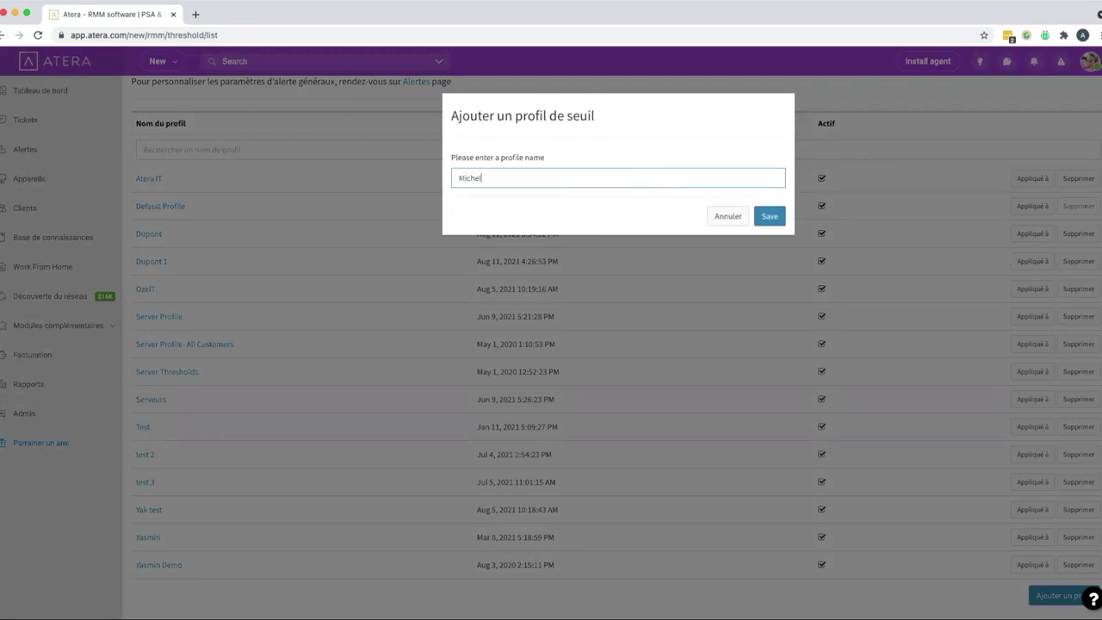
{"action": "type", "text": " Dupont"}
{"action": "left_click", "coordinate": [762, 217]}
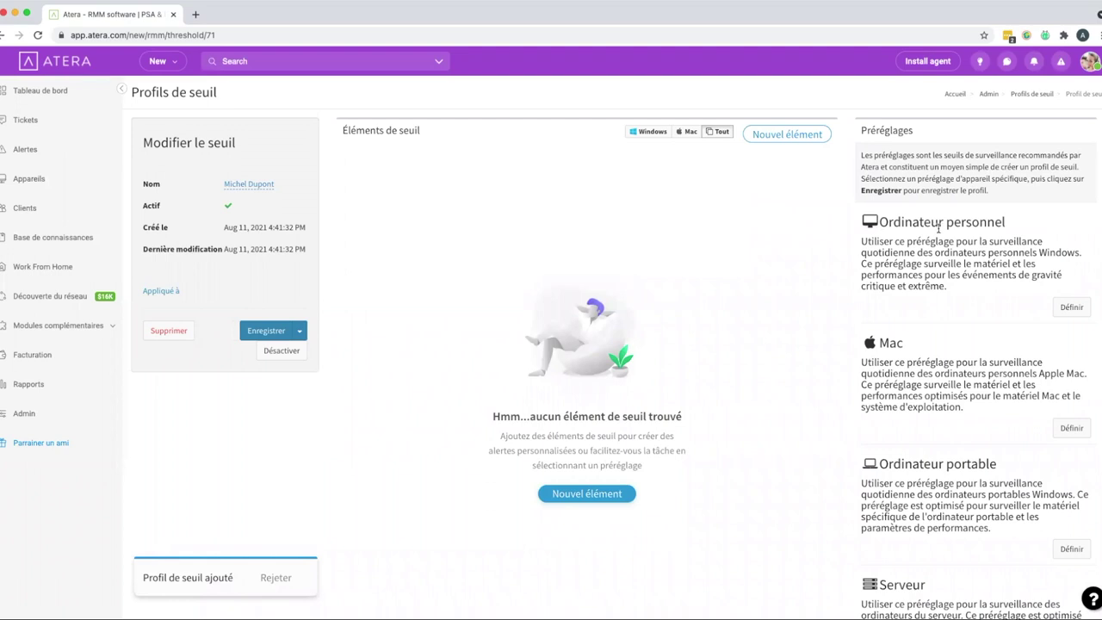
Step: Apply the Serveur preset to the new threshold profile and view the critical processor-load item's settings without changing them
{"action": "scroll", "coordinate": [924, 322], "scroll_direction": "down", "scroll_amount": 2}
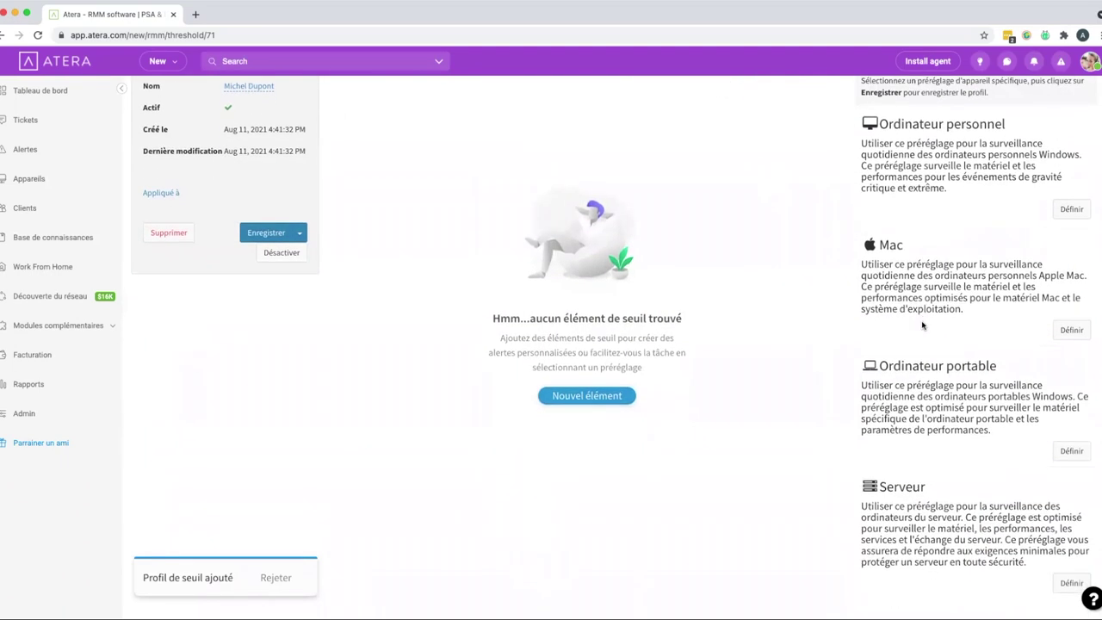
{"action": "left_click", "coordinate": [1069, 584]}
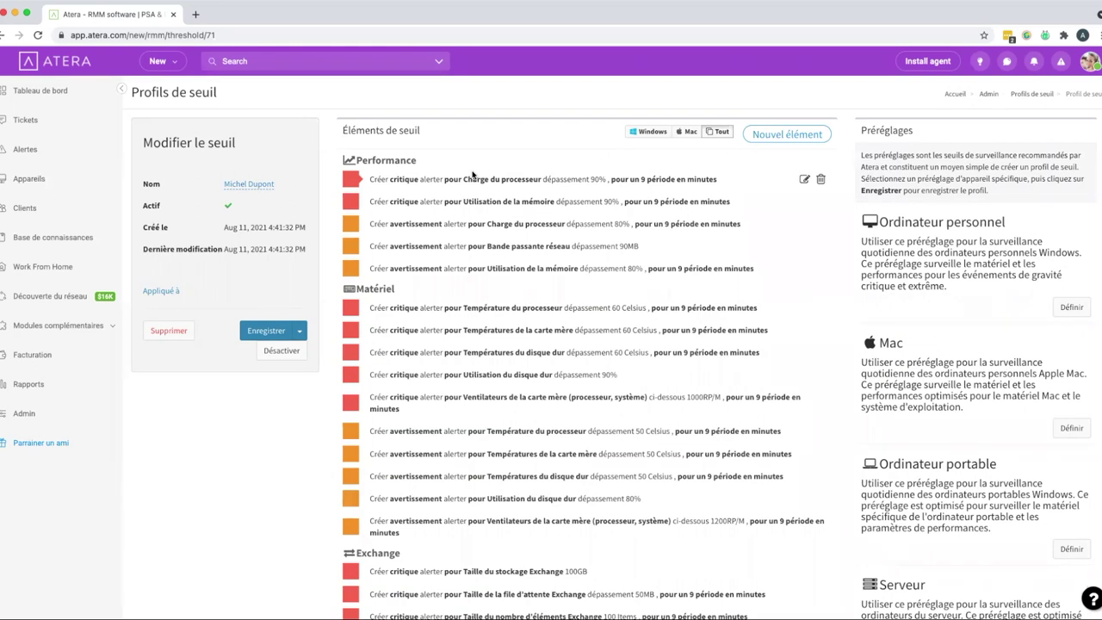
{"action": "left_click", "coordinate": [804, 181]}
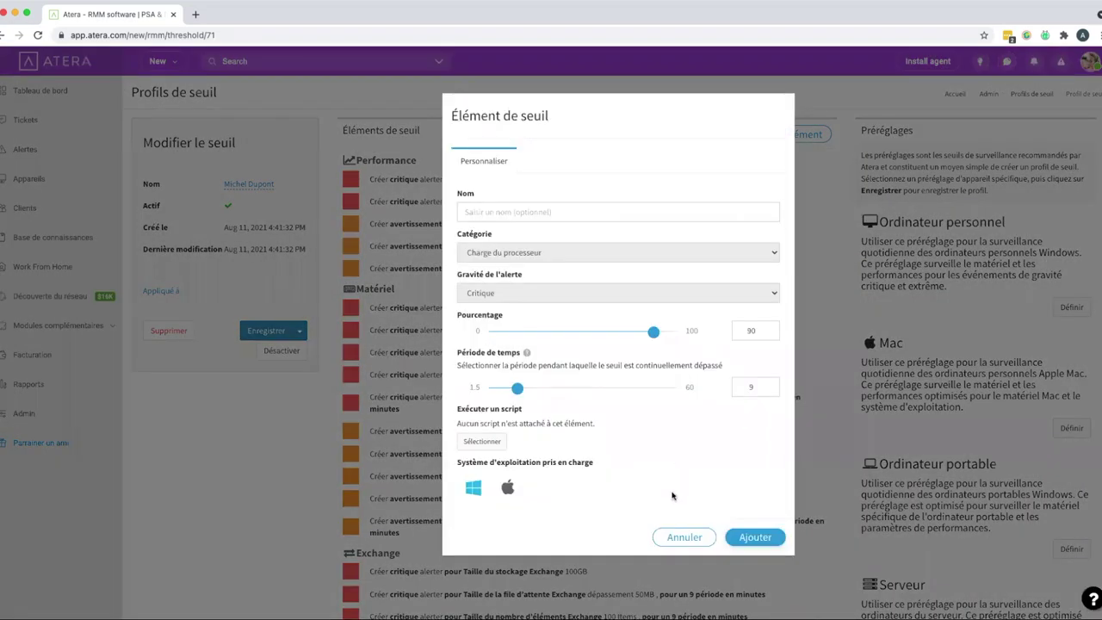
{"action": "left_click", "coordinate": [684, 537]}
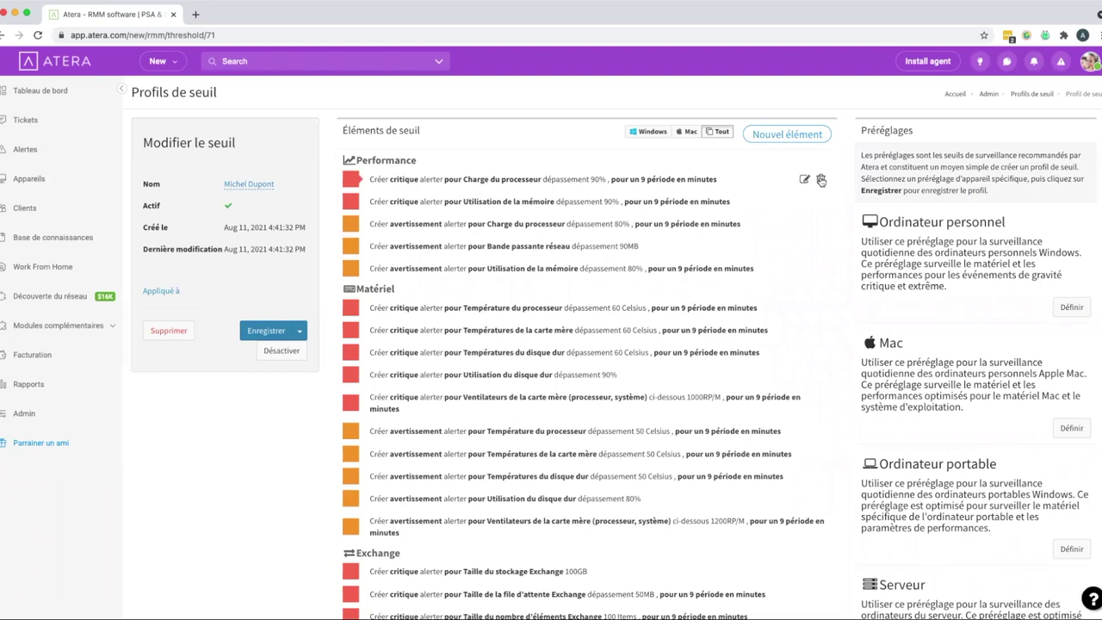
Step: Delete the critical processor-load item and both processor-temperature items, critical and warning, from the threshold profile
{"action": "left_click", "coordinate": [820, 180]}
{"action": "left_click", "coordinate": [821, 285]}
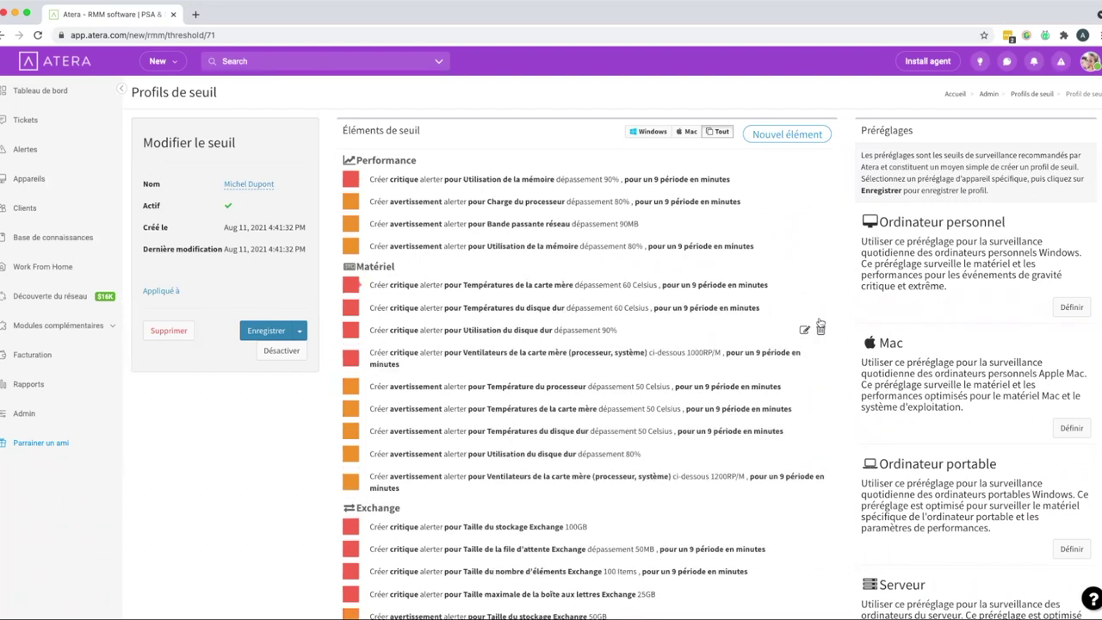
{"action": "left_click", "coordinate": [821, 385]}
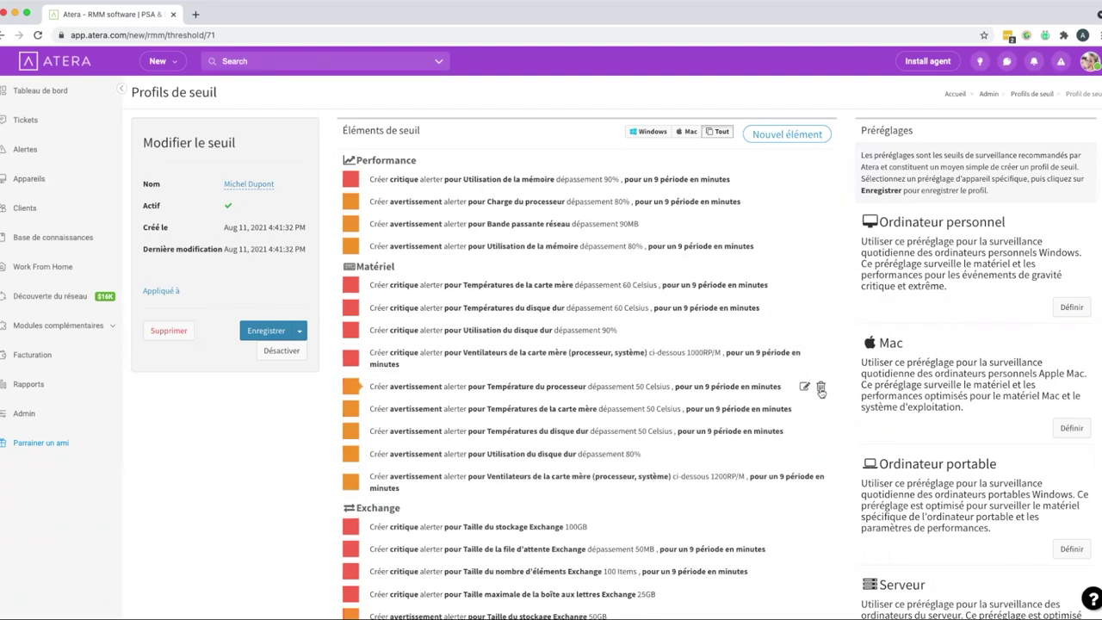
Step: Start a custom threshold item named Memoire in the category Utilisation de la mémoire
{"action": "left_click", "coordinate": [787, 135]}
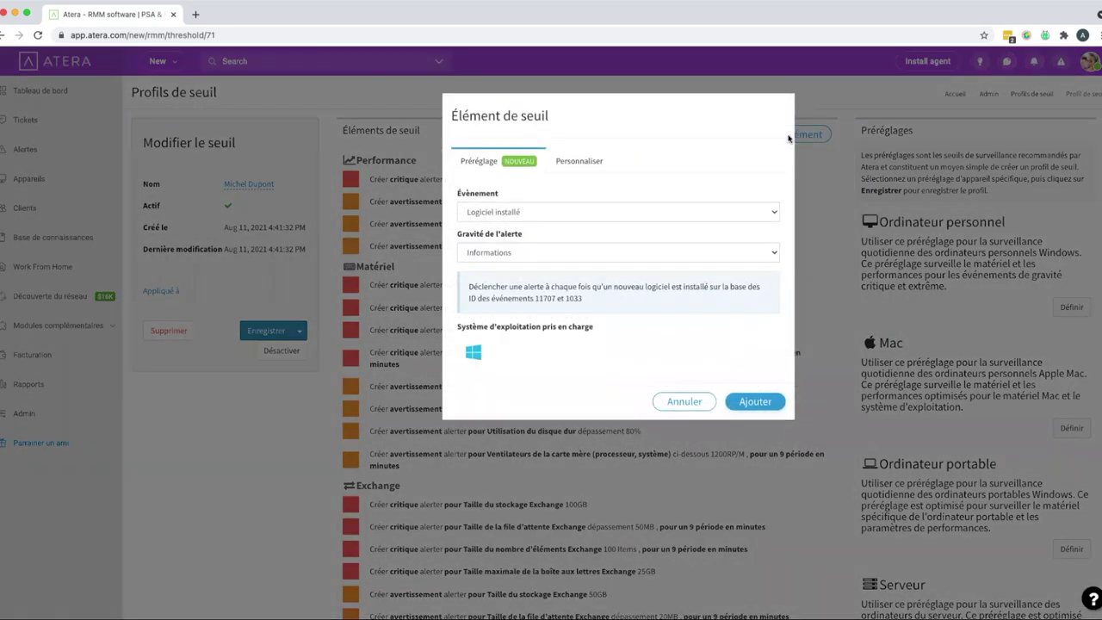
{"action": "left_click", "coordinate": [583, 162]}
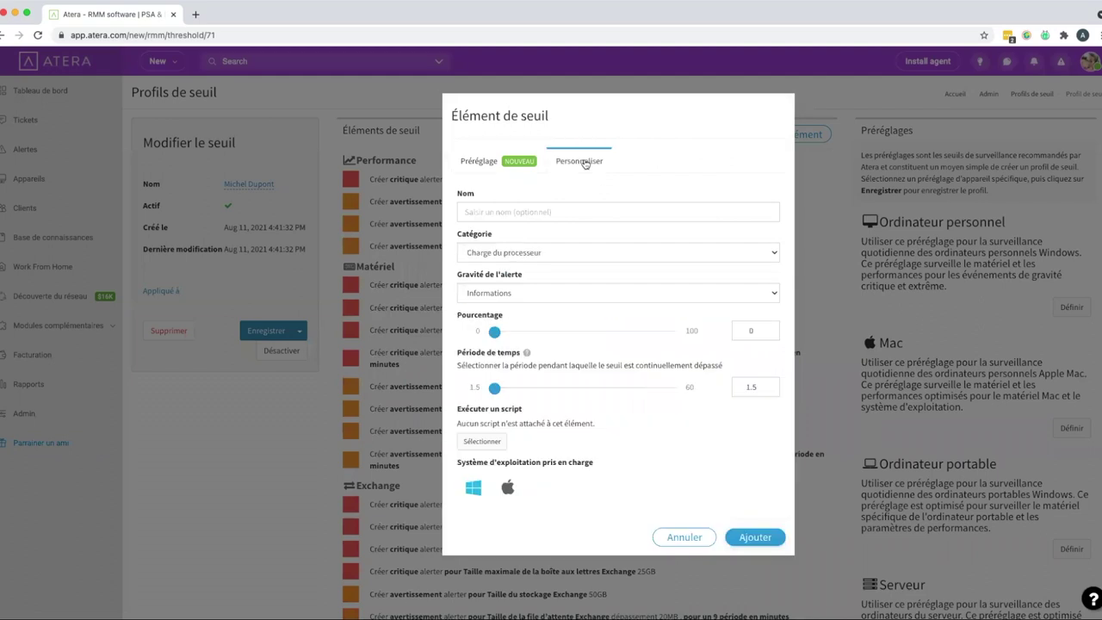
{"action": "left_click", "coordinate": [532, 209]}
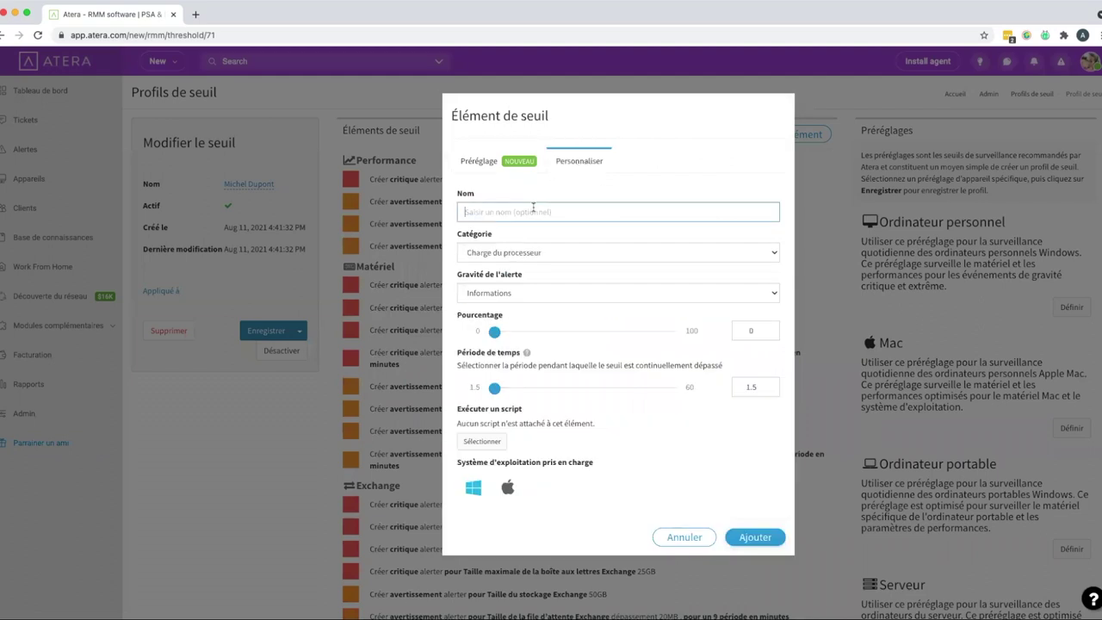
{"action": "type", "text": "Memoire"}
{"action": "left_click", "coordinate": [523, 253]}
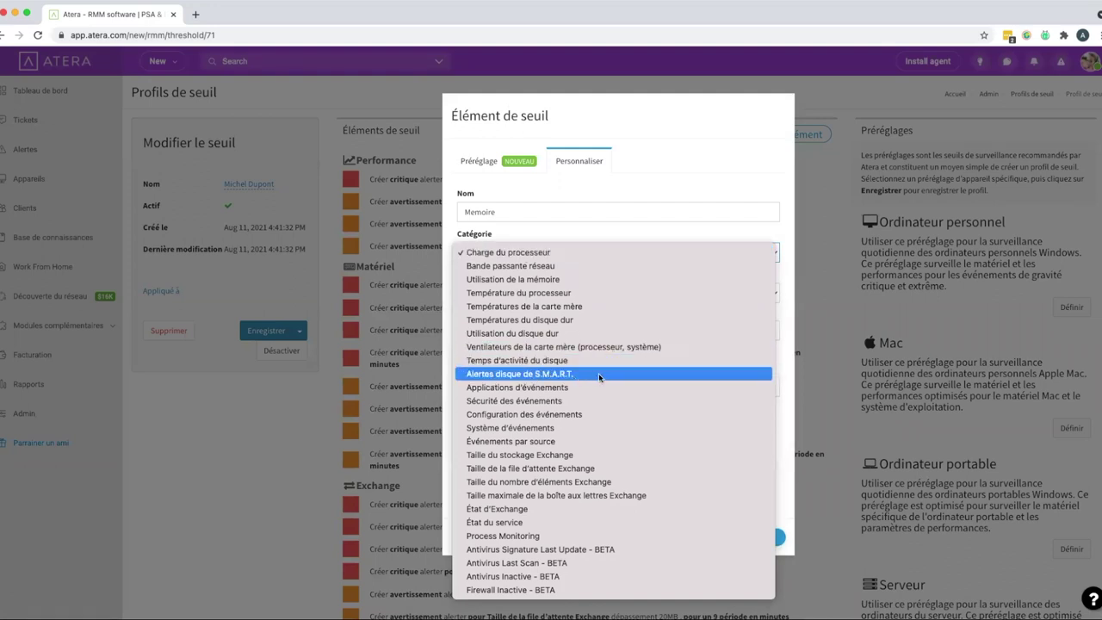
{"action": "left_click", "coordinate": [566, 280]}
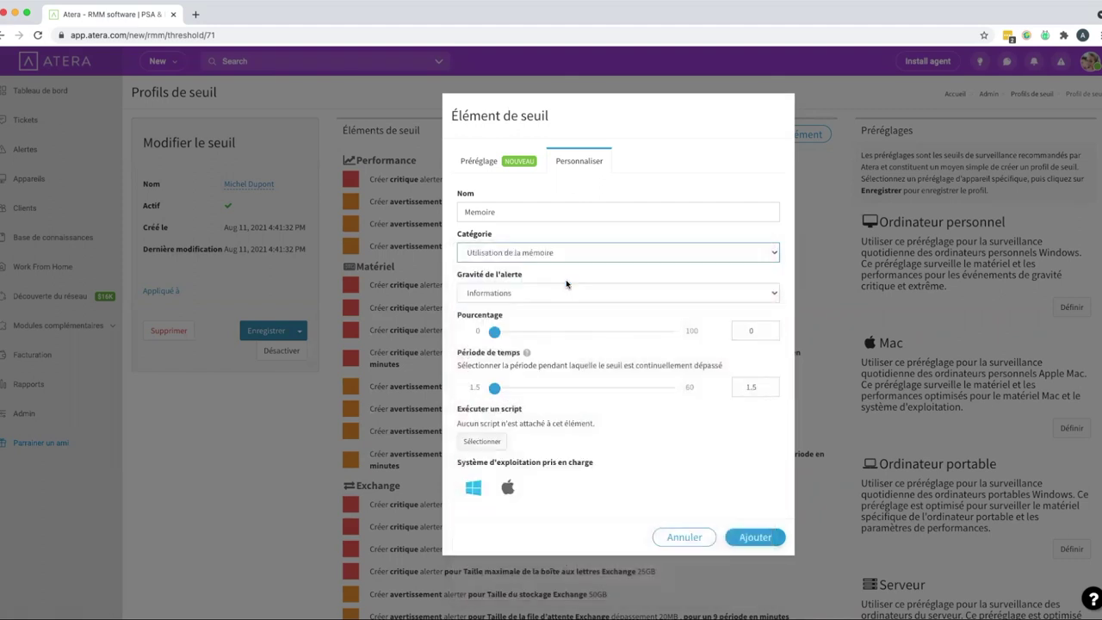
Step: Give the Memoire item the severity Informations, a percentage of 80 and a time period of 42 minutes
{"action": "left_click", "coordinate": [503, 294]}
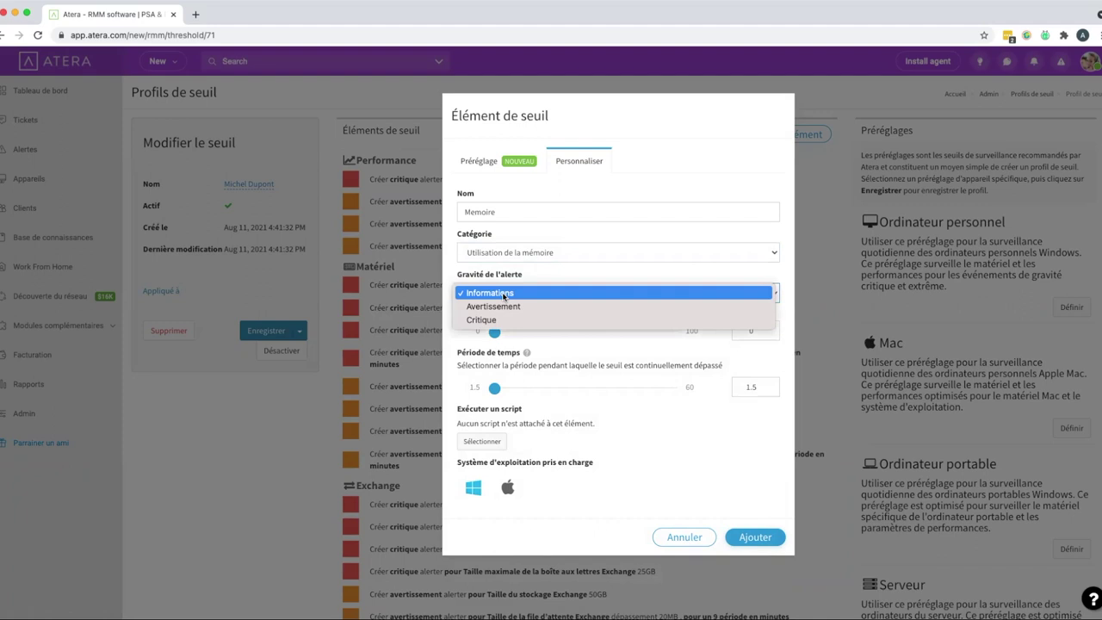
{"action": "left_click", "coordinate": [504, 293]}
{"action": "left_click_drag", "start_coordinate": [495, 332], "coordinate": [636, 334]}
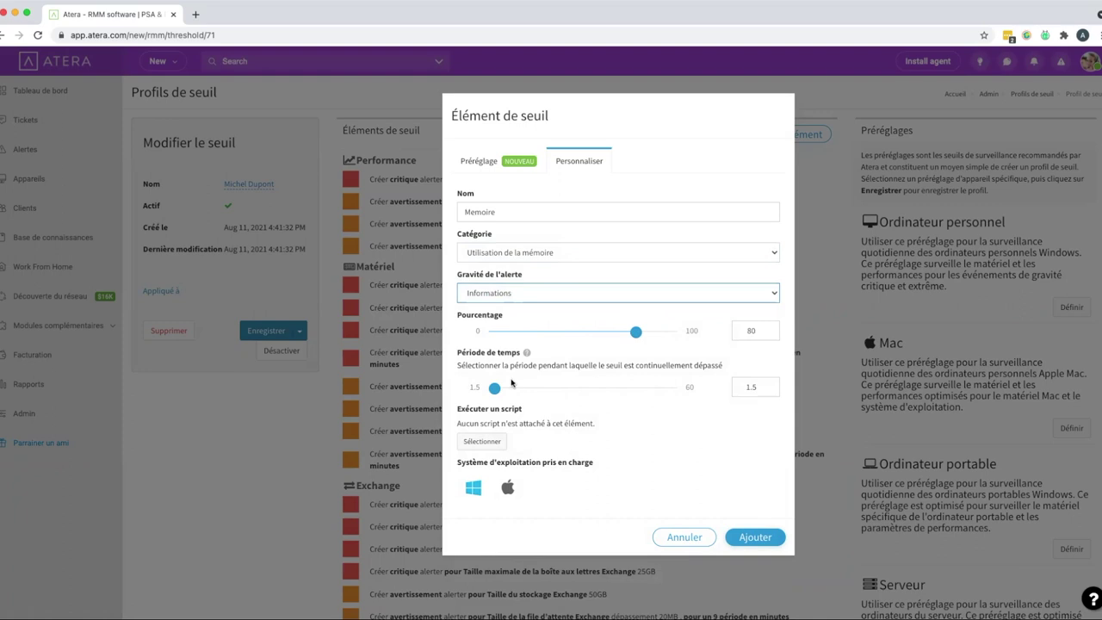
{"action": "left_click_drag", "start_coordinate": [495, 388], "coordinate": [616, 394]}
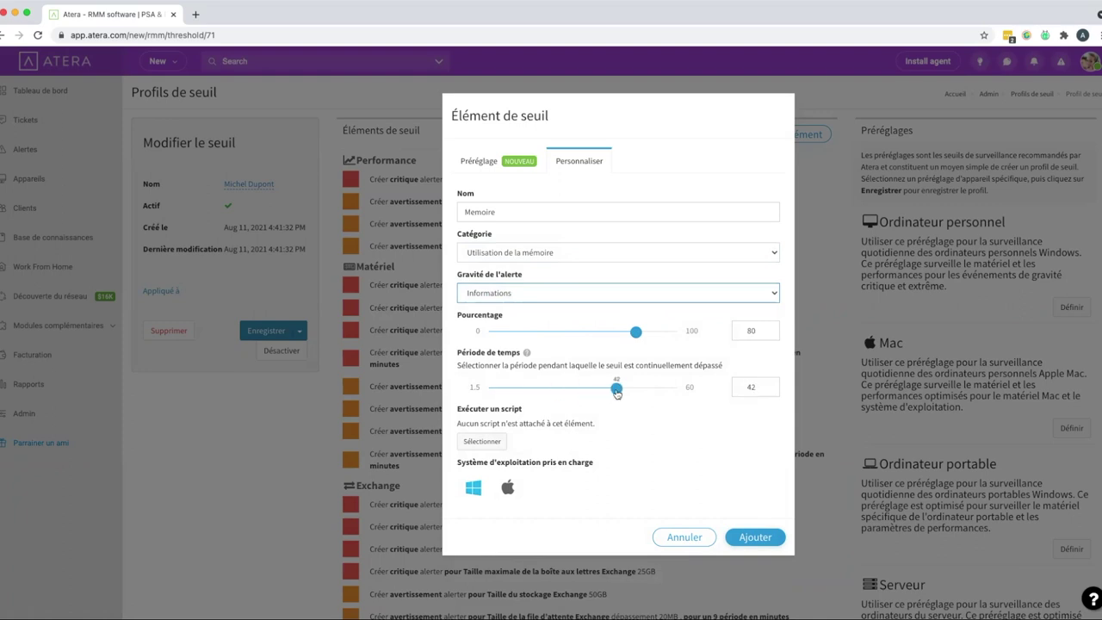
Step: Search the saved scripts for "temp" from the Memoire item, then close the script selection and discard the item
{"action": "left_click", "coordinate": [483, 442]}
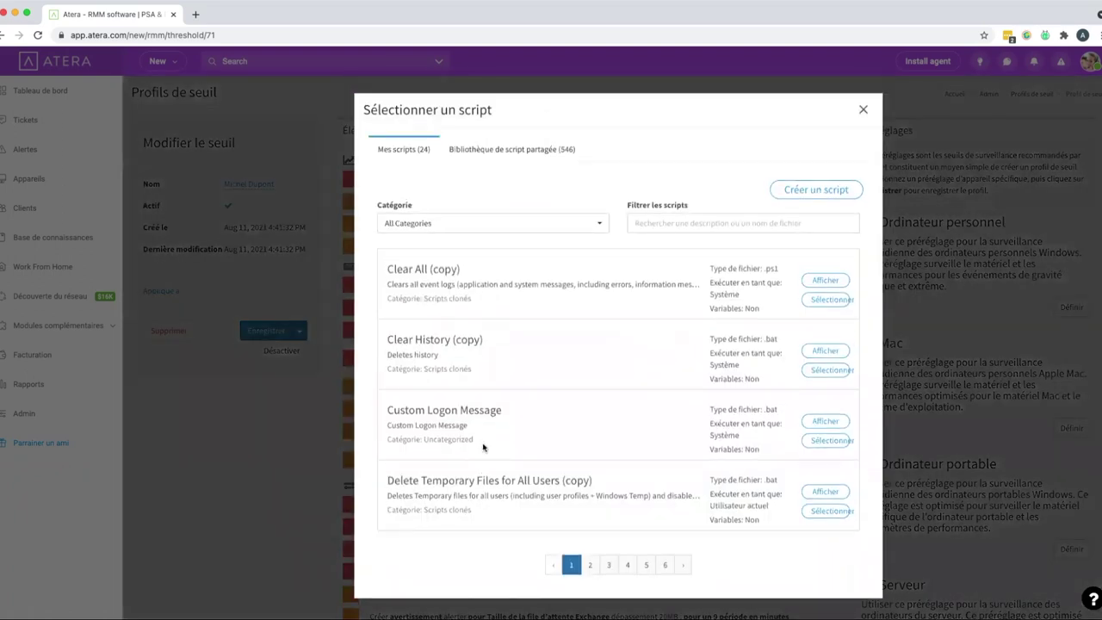
{"action": "left_click", "coordinate": [551, 226]}
{"action": "left_click", "coordinate": [553, 228]}
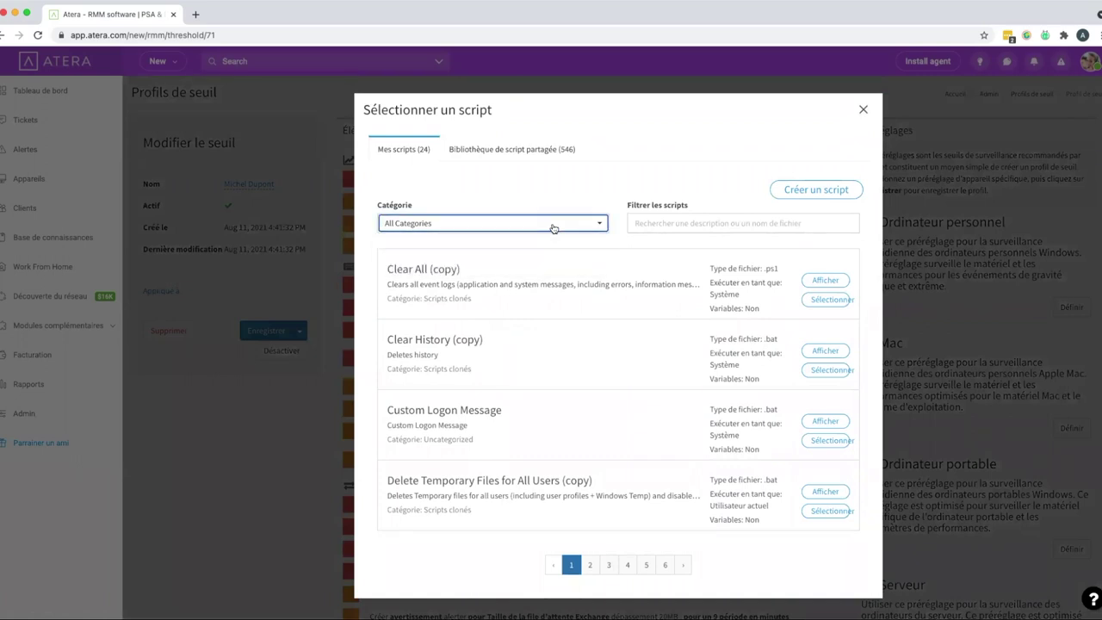
{"action": "left_click", "coordinate": [657, 219]}
{"action": "type", "text": "temp"}
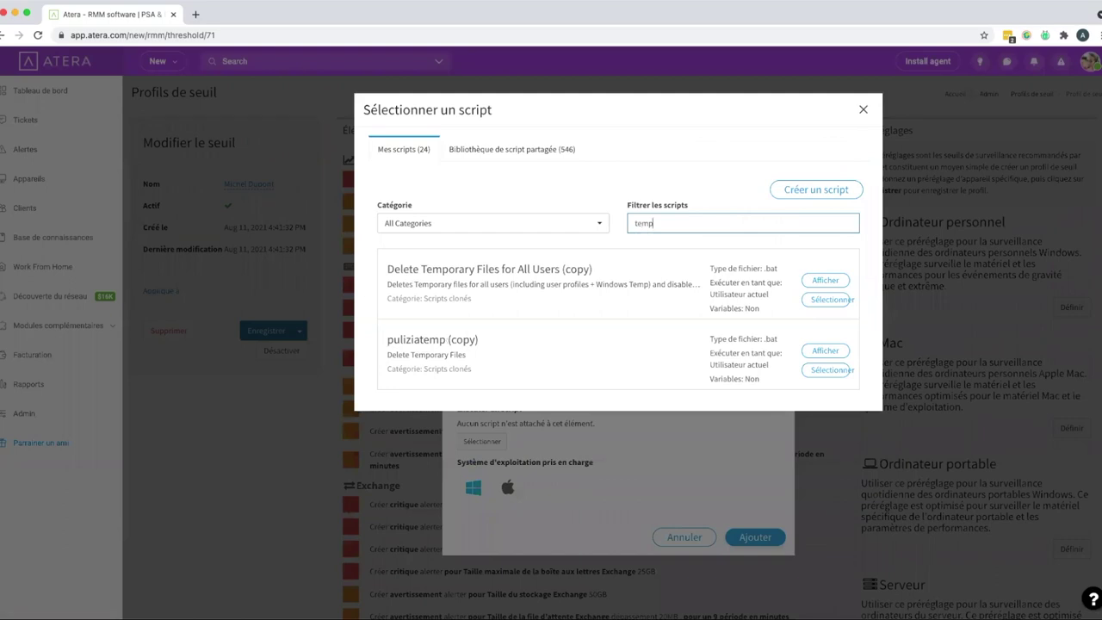
{"action": "left_click", "coordinate": [863, 109]}
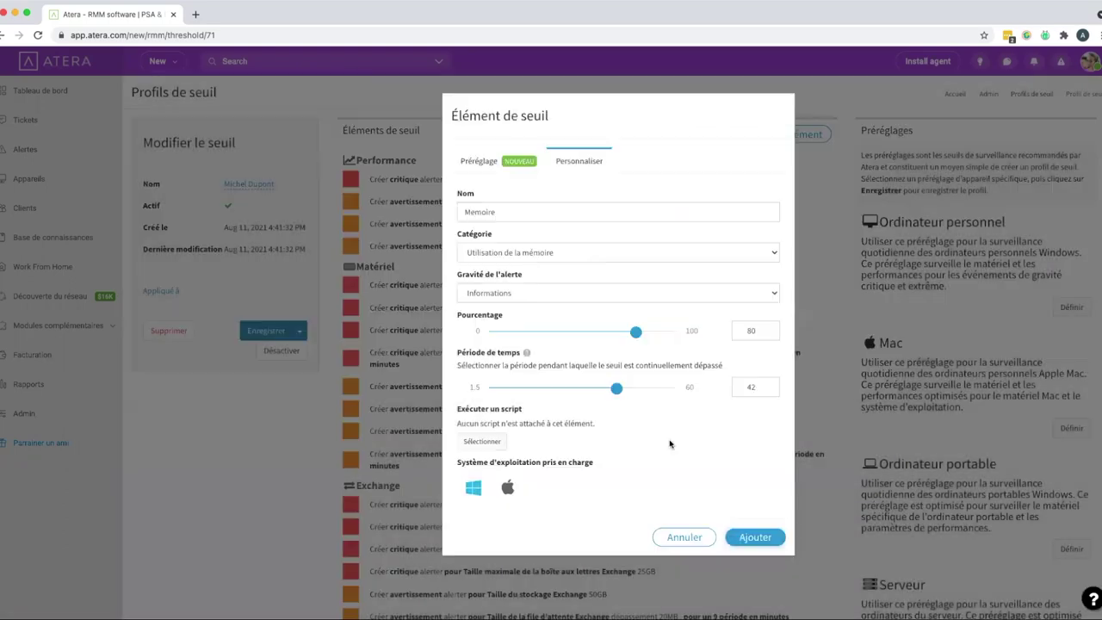
{"action": "left_click", "coordinate": [684, 537]}
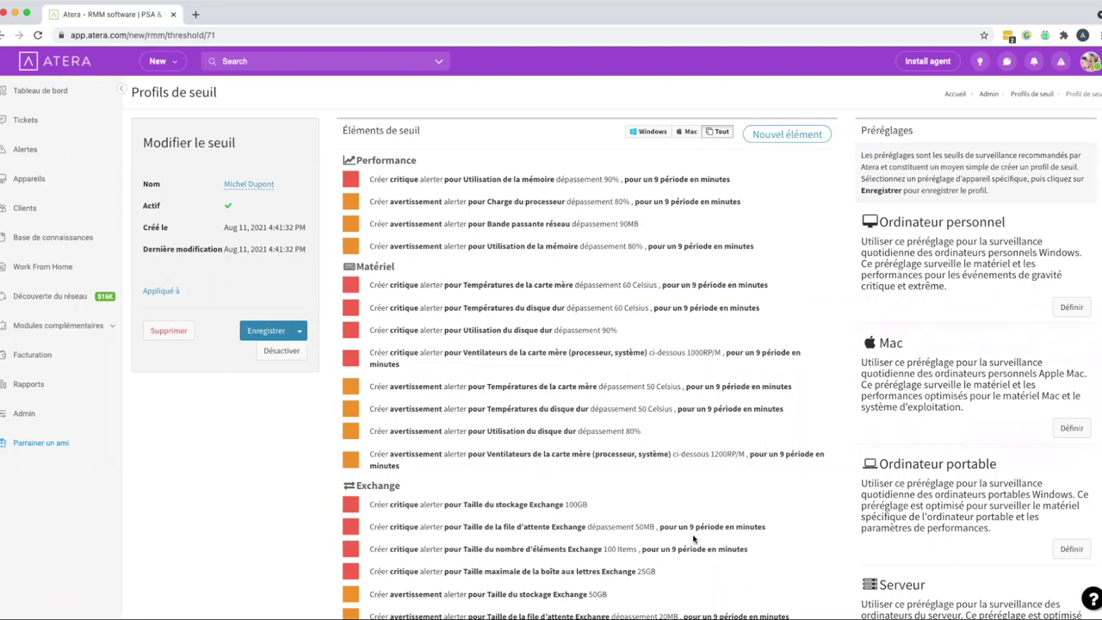
Step: Open the patch management and IT automation profiles and set Exécuter sur des agents hors ligne to 1 semaine
{"action": "left_click", "coordinate": [64, 415]}
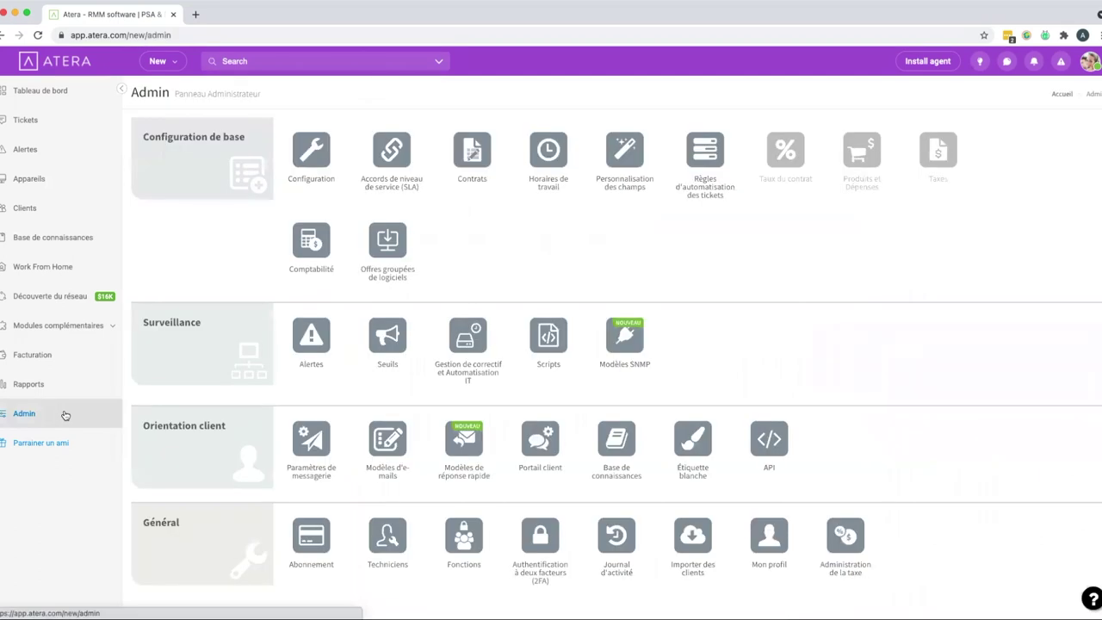
{"action": "left_click", "coordinate": [479, 341]}
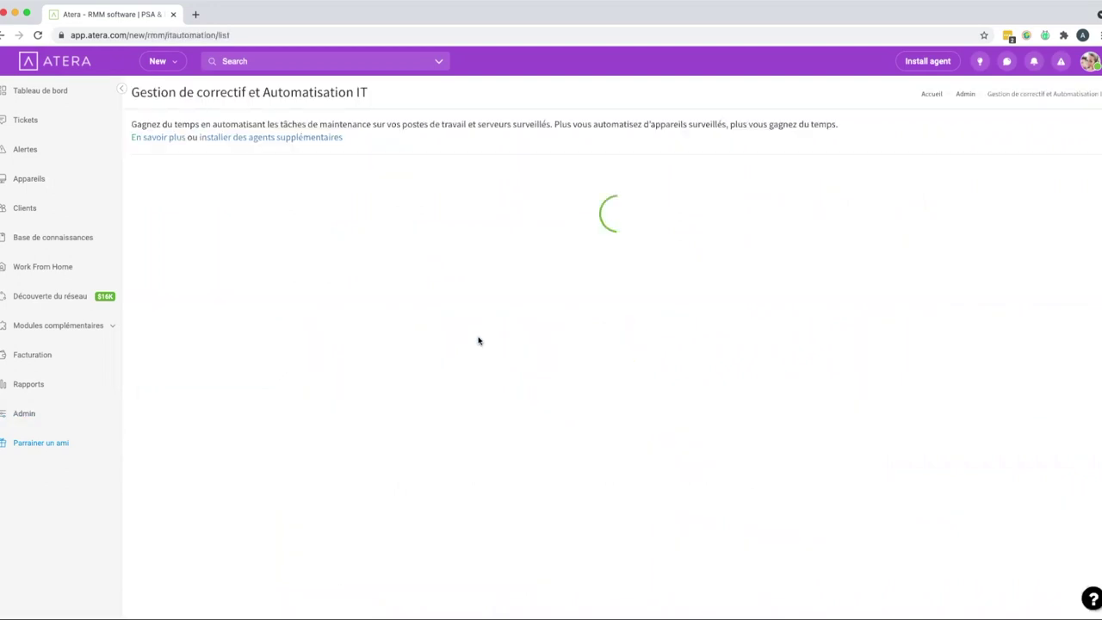
{"action": "scroll", "coordinate": [479, 341], "scroll_direction": "down", "scroll_amount": 3}
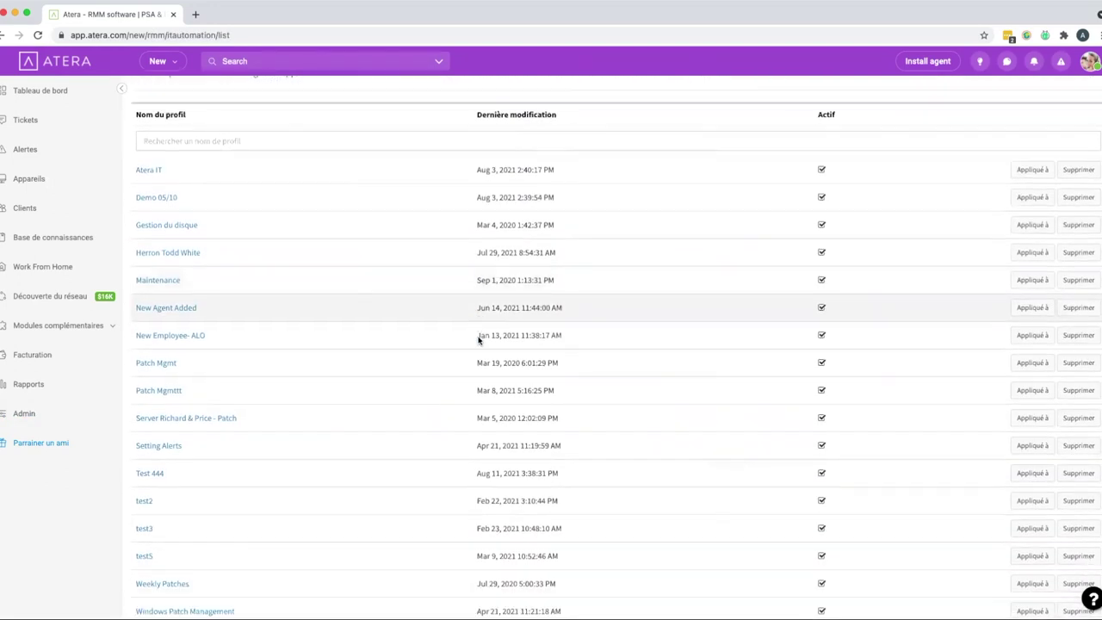
{"action": "scroll", "coordinate": [479, 341], "scroll_direction": "down", "scroll_amount": 6}
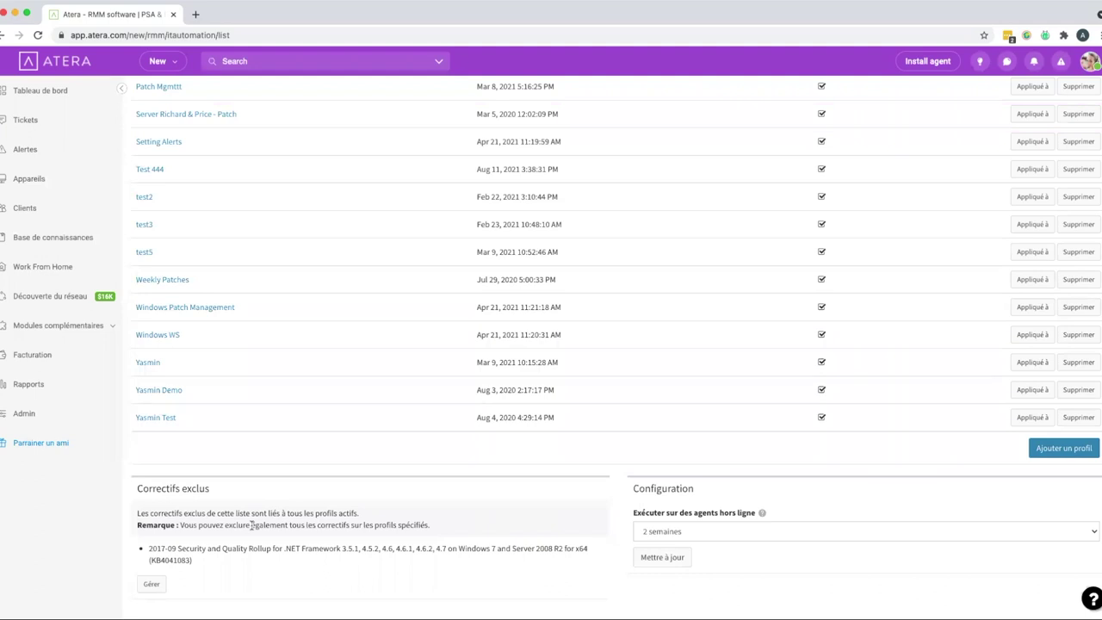
{"action": "left_click", "coordinate": [699, 532]}
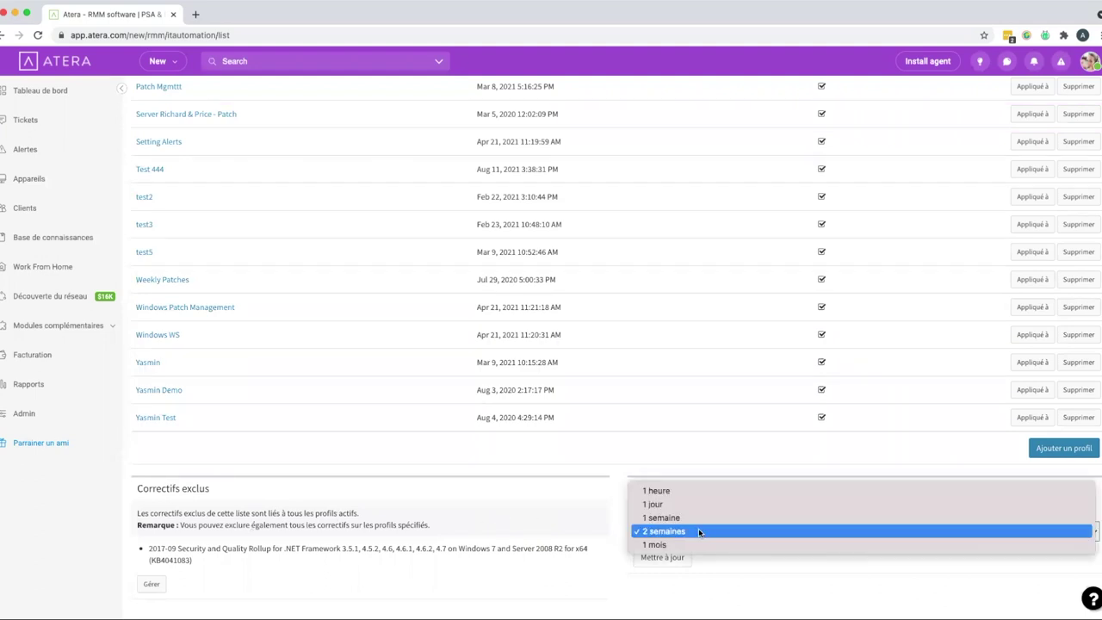
{"action": "left_click", "coordinate": [698, 518]}
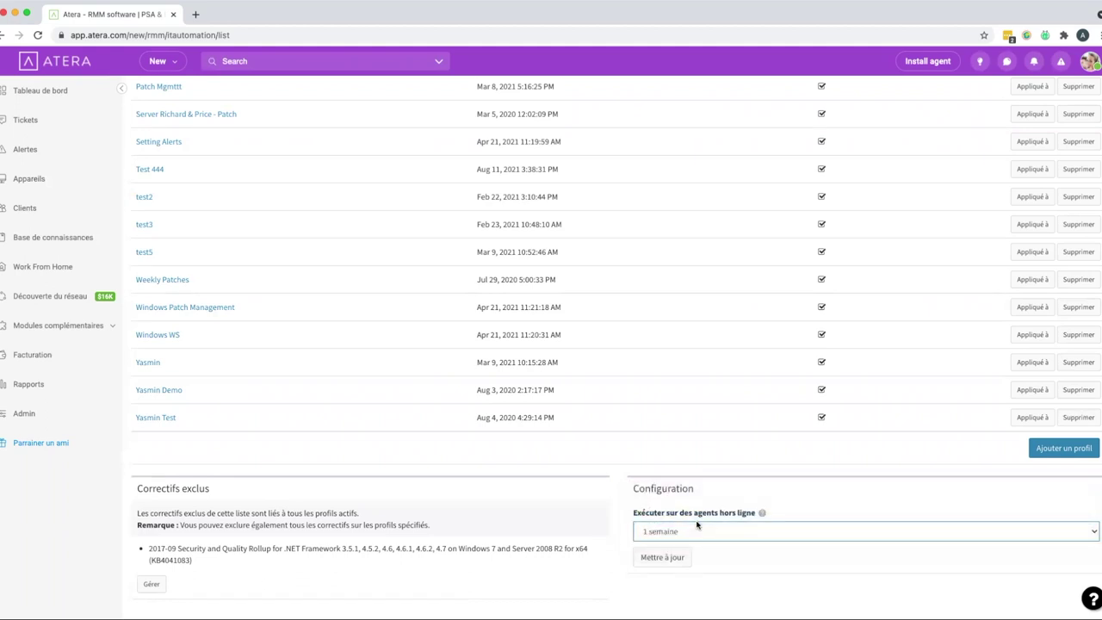
Step: Set Exécuter sur des agents hors ligne to 2 semaines in the Configuration section of the automation profiles
{"action": "mouse_move", "coordinate": [762, 515]}
{"action": "left_click", "coordinate": [736, 532]}
{"action": "left_click", "coordinate": [726, 529]}
{"action": "left_click", "coordinate": [726, 531]}
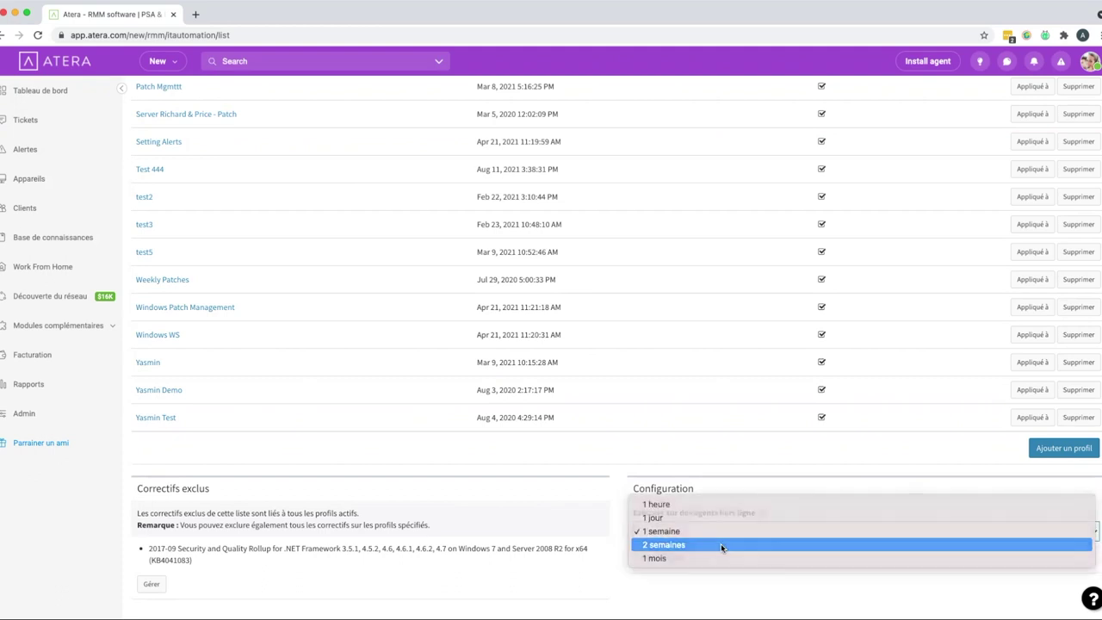
{"action": "left_click", "coordinate": [720, 543]}
{"action": "left_click", "coordinate": [718, 532]}
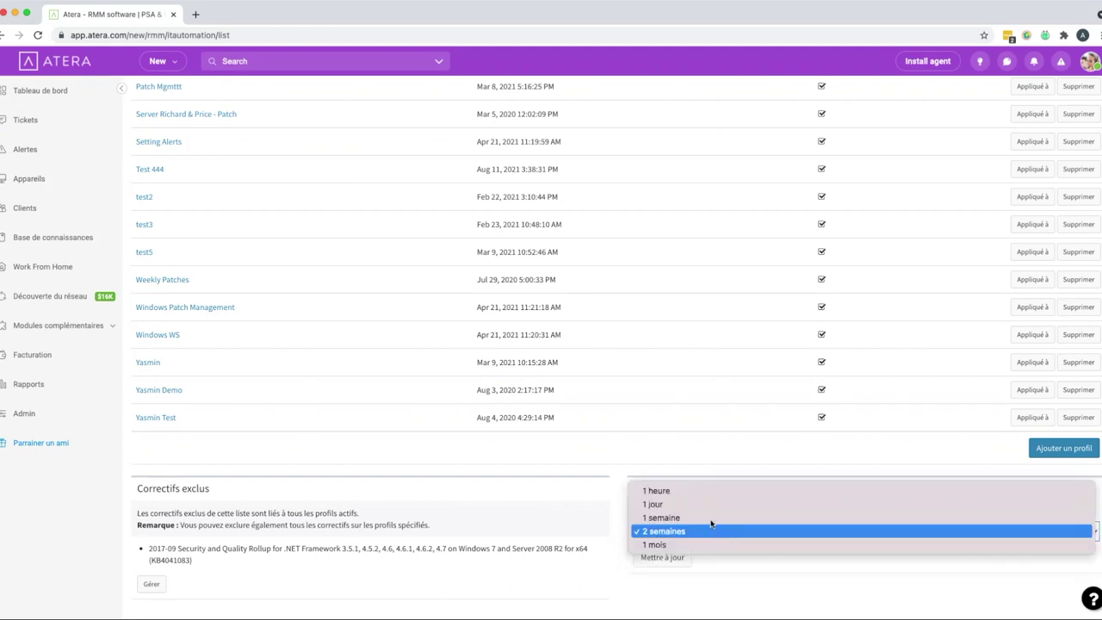
{"action": "left_click", "coordinate": [617, 491]}
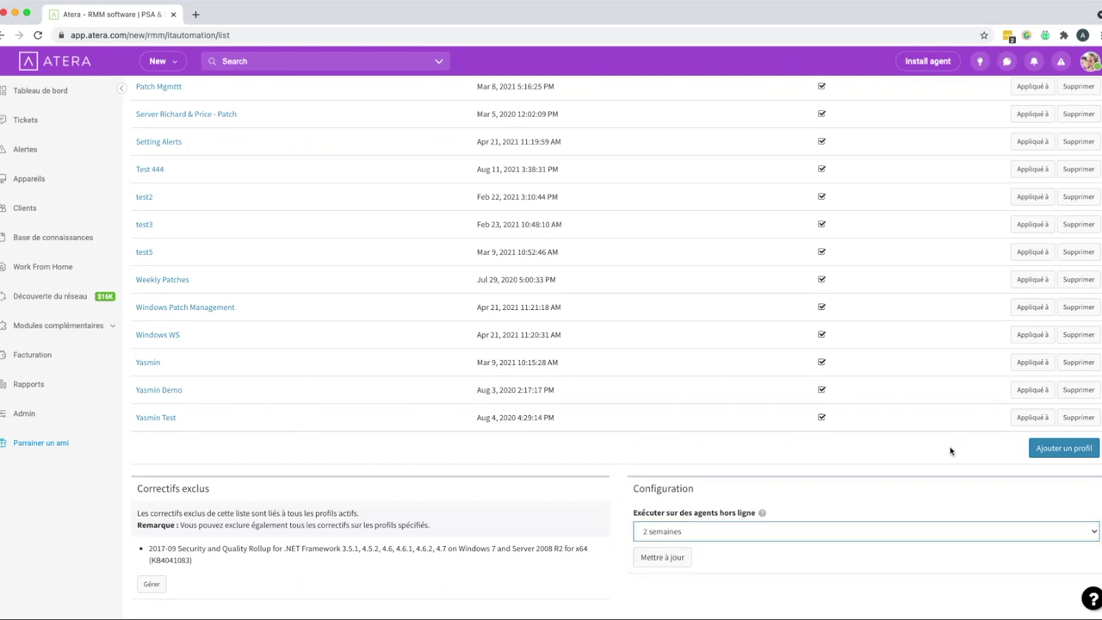
Step: Add a new patch and IT automation profile, enter a person's full name as the profile name, and save it
{"action": "left_click", "coordinate": [1062, 452]}
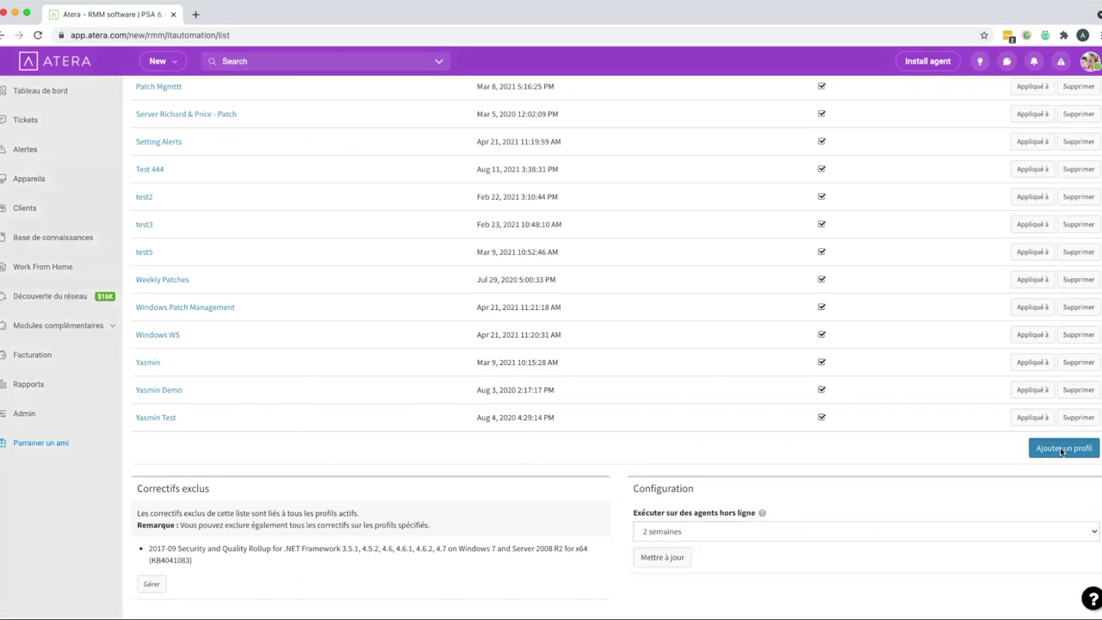
{"action": "left_click", "coordinate": [673, 192]}
{"action": "type", "text": "Dupont Michel"}
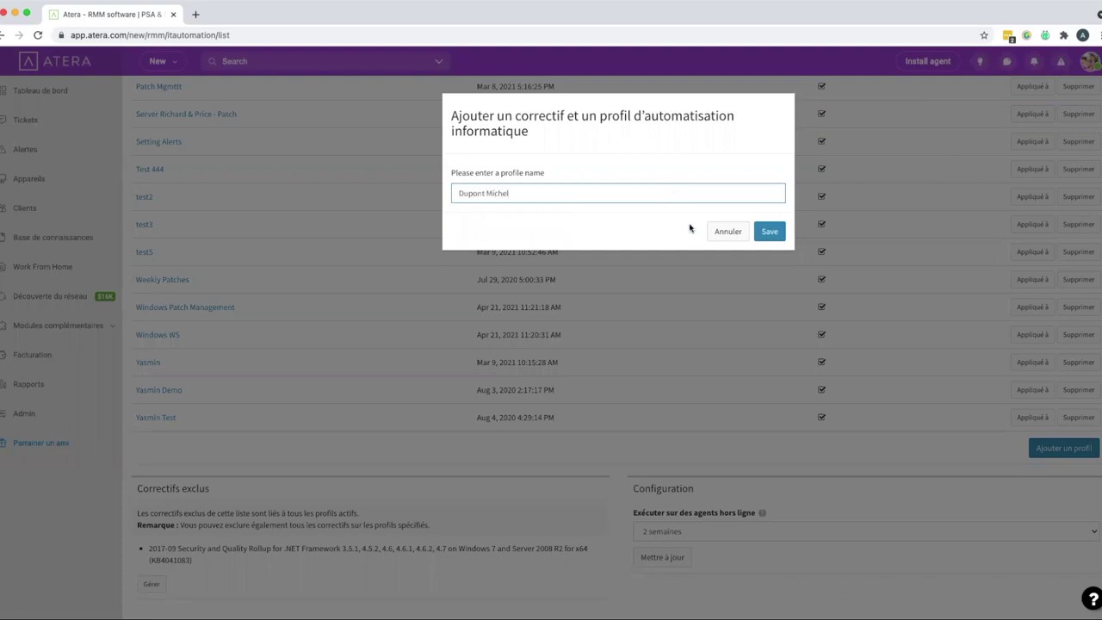
{"action": "left_click", "coordinate": [770, 231]}
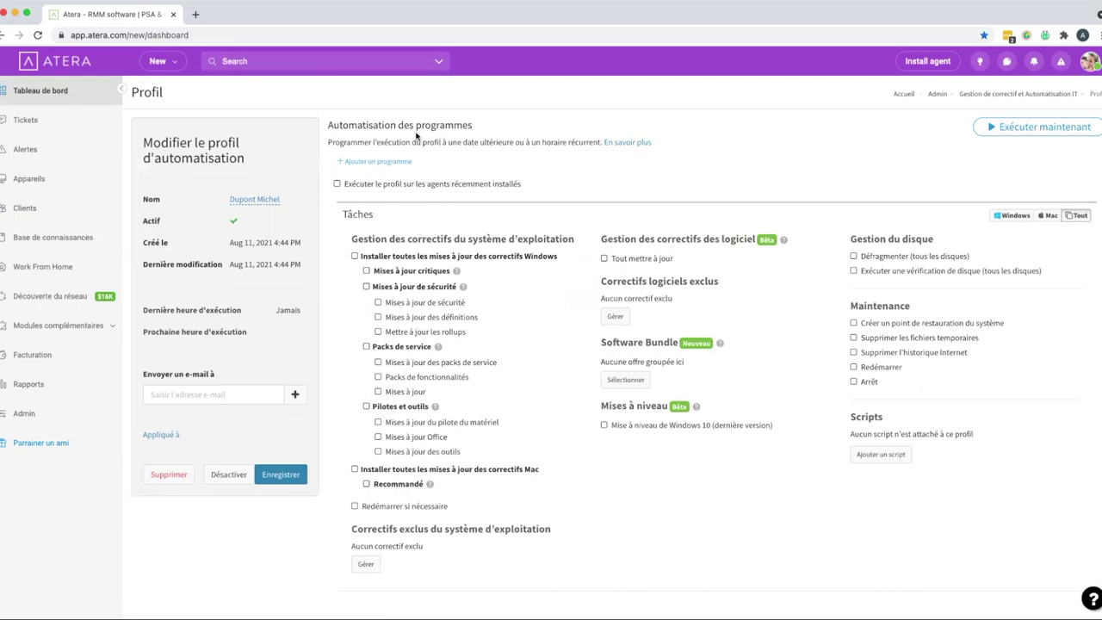
Step: Try to schedule the profile daily with an interval of 9 days at 06:00 PM and save the schedule
{"action": "left_click", "coordinate": [394, 161]}
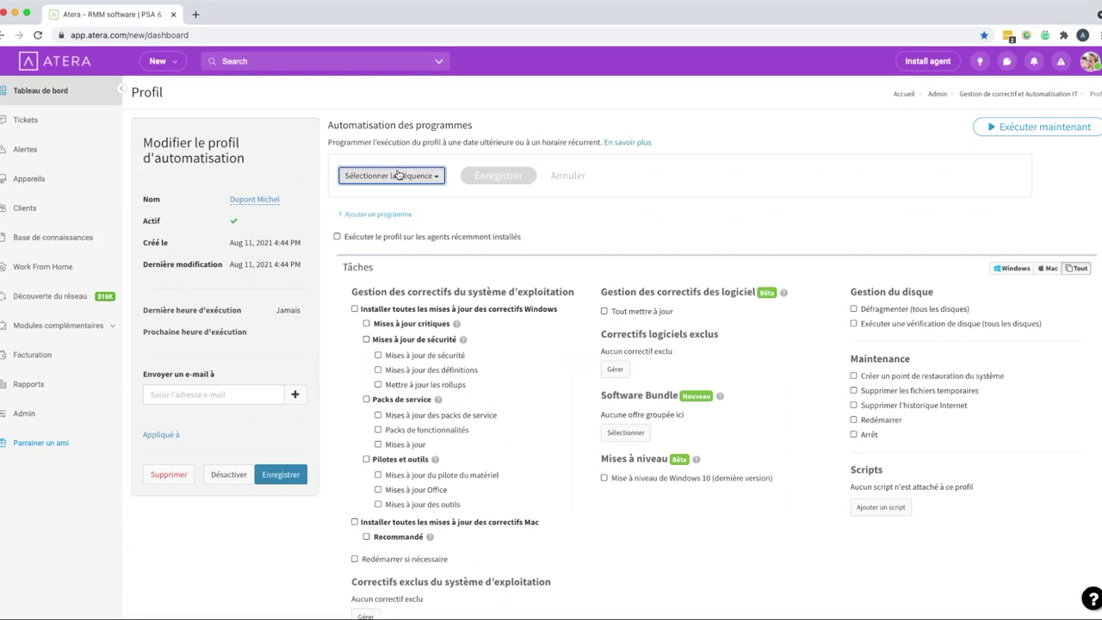
{"action": "left_click", "coordinate": [397, 175]}
{"action": "mouse_move", "coordinate": [403, 212]}
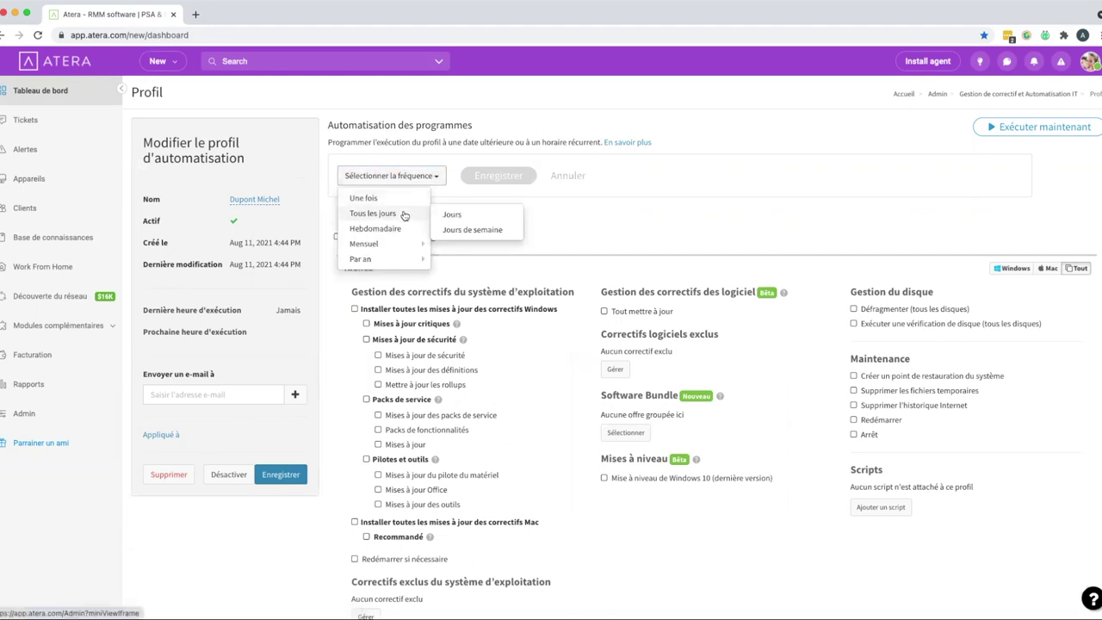
{"action": "left_click", "coordinate": [451, 214]}
{"action": "left_click", "coordinate": [531, 177]}
{"action": "left_click", "coordinate": [531, 292]}
{"action": "left_click", "coordinate": [626, 179]}
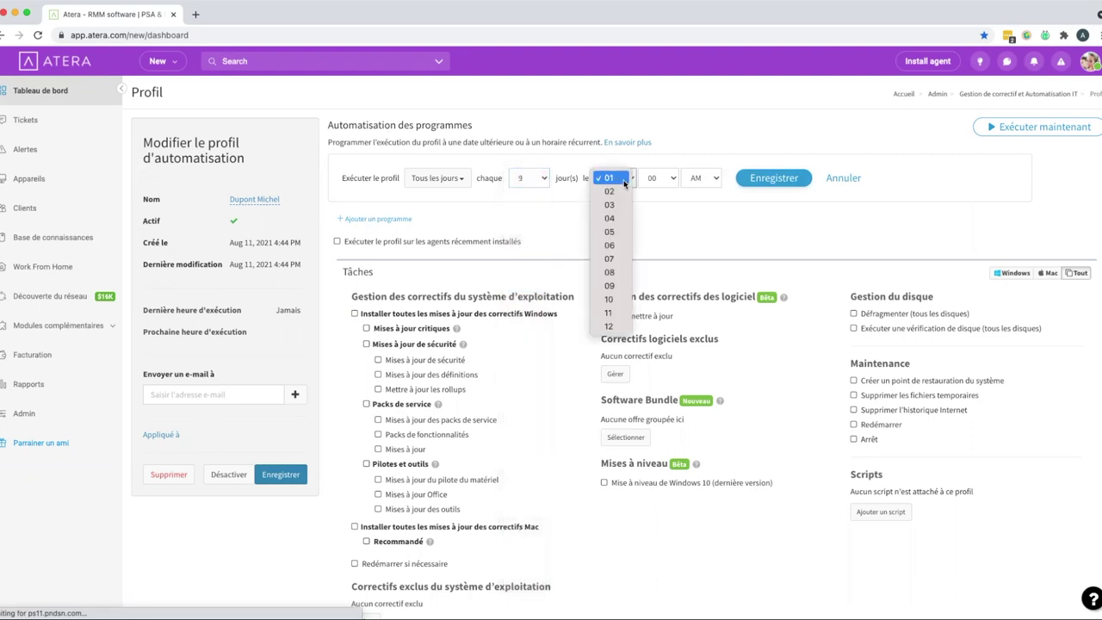
{"action": "left_click", "coordinate": [619, 245]}
{"action": "left_click", "coordinate": [701, 178]}
{"action": "left_click", "coordinate": [698, 192]}
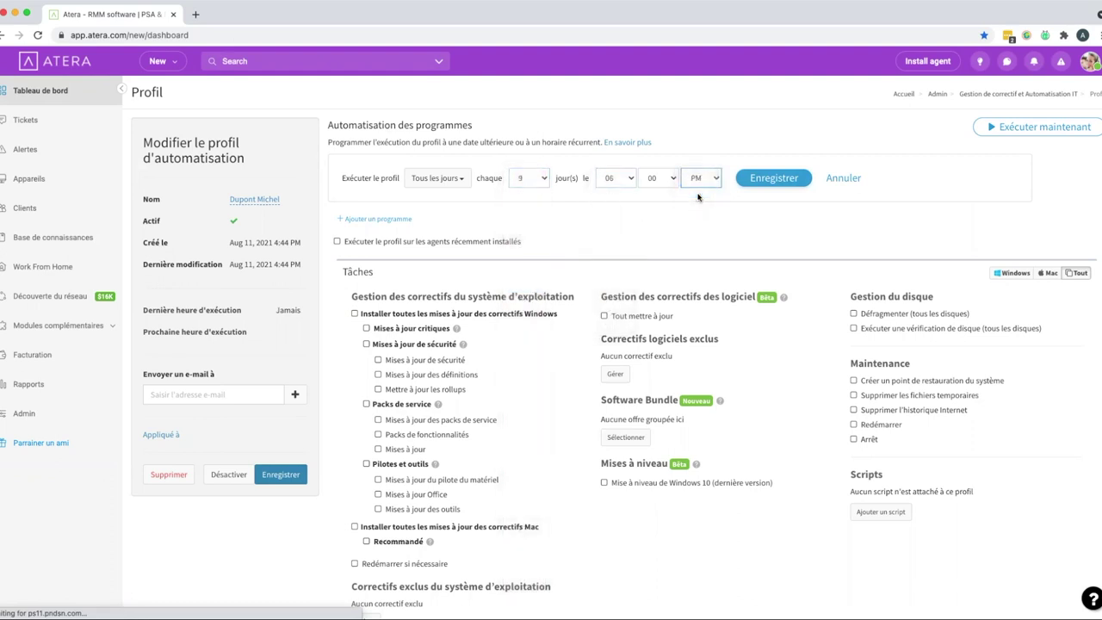
{"action": "left_click", "coordinate": [767, 183]}
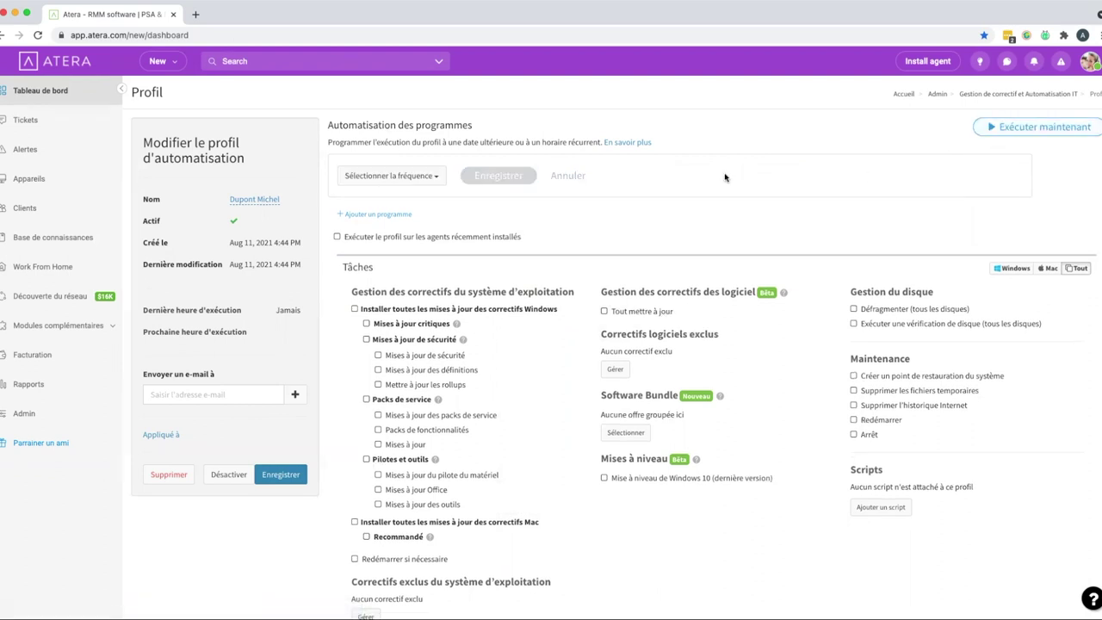
Step: Enable all Windows patch updates and execution on recently installed agents, comparing the Mac task filter before selecting the Windows one
{"action": "scroll", "coordinate": [504, 253], "scroll_direction": "down", "scroll_amount": 1}
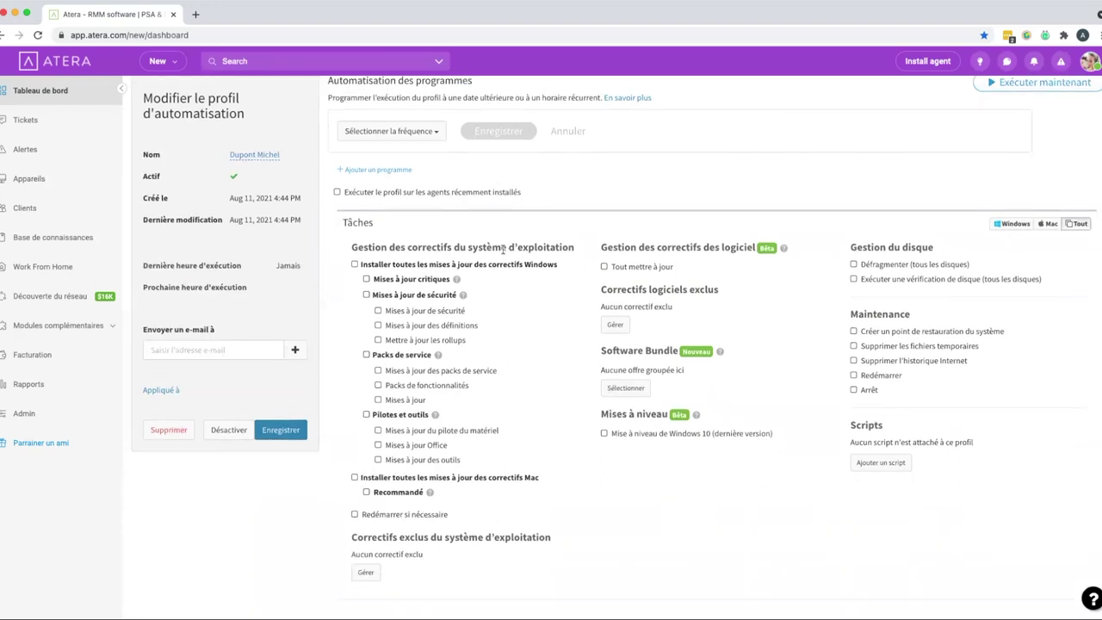
{"action": "left_click", "coordinate": [354, 265]}
{"action": "left_click", "coordinate": [1047, 225]}
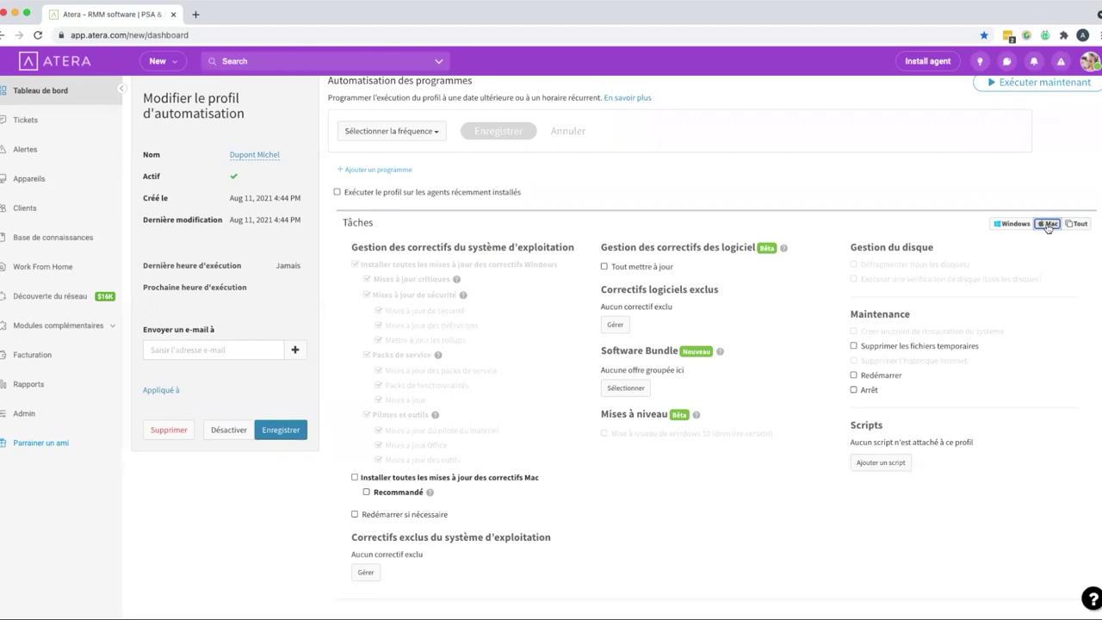
{"action": "left_click", "coordinate": [1015, 225]}
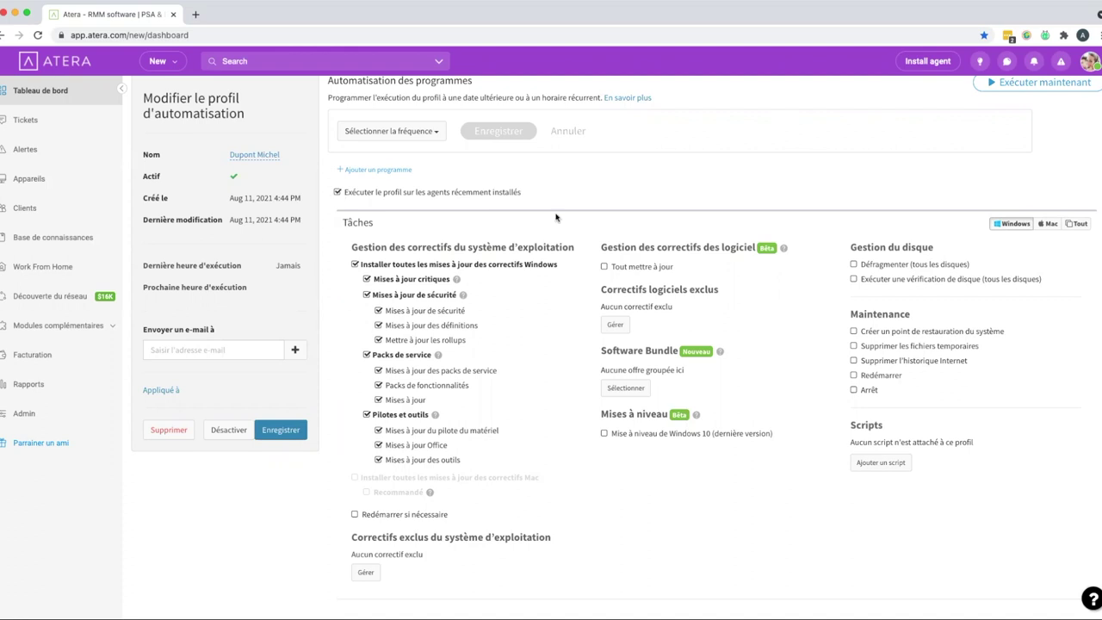
Step: Preview the contents of the software bundle The basics for automated installation and close the selection without applying it
{"action": "left_click", "coordinate": [628, 386]}
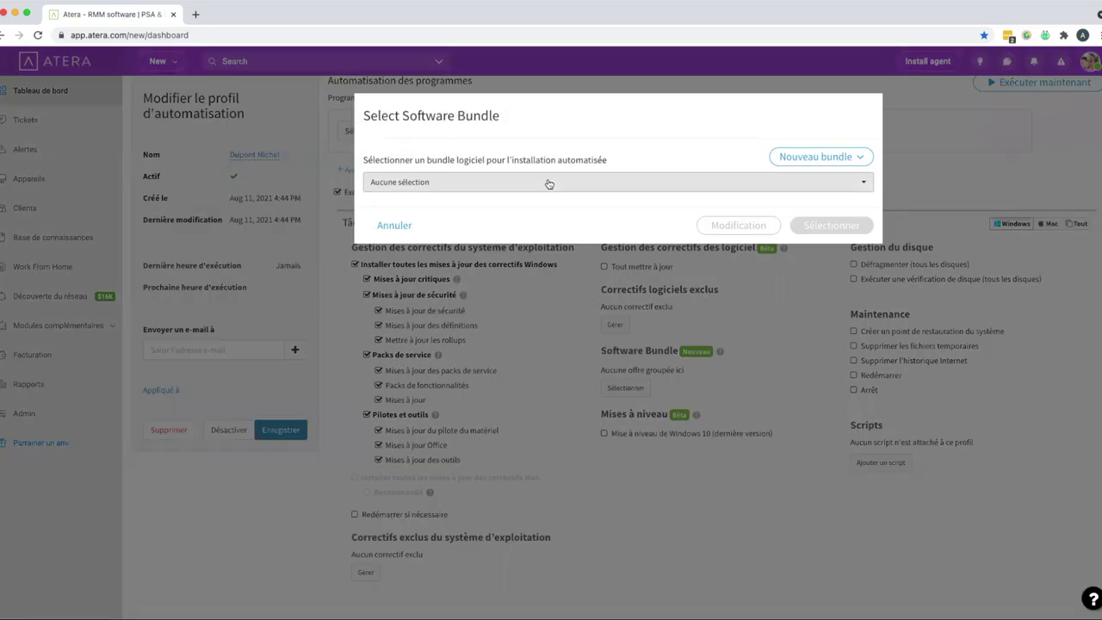
{"action": "left_click", "coordinate": [521, 186]}
{"action": "left_click", "coordinate": [489, 248]}
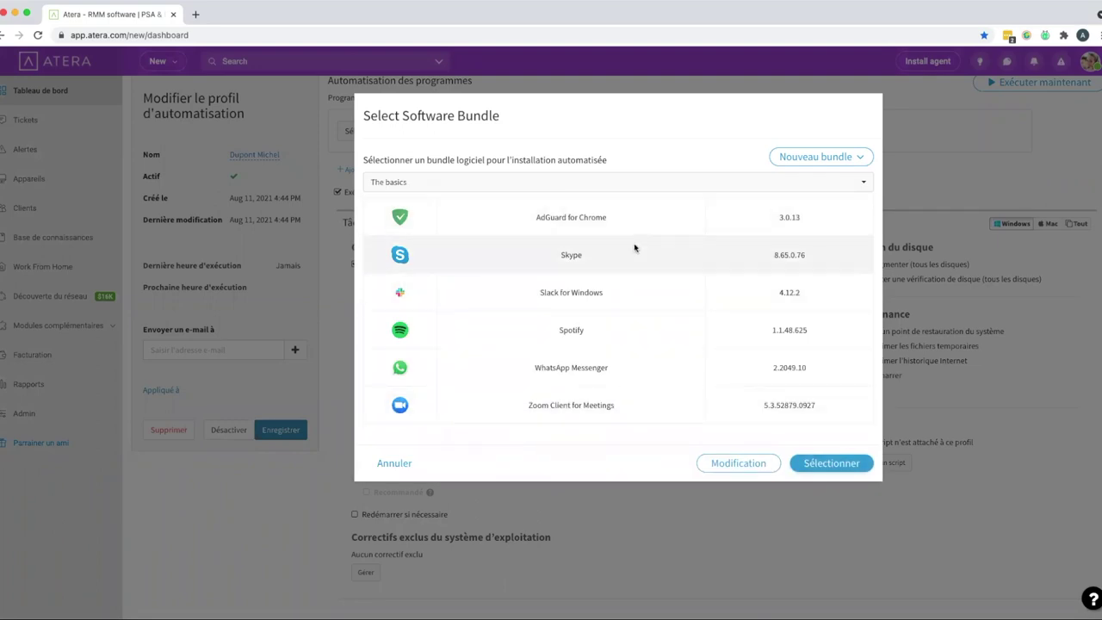
{"action": "left_click", "coordinate": [401, 465]}
Step: Try assigning the profile to all clients, check its assigned agents, and cancel the assignment
{"action": "left_click", "coordinate": [236, 350]}
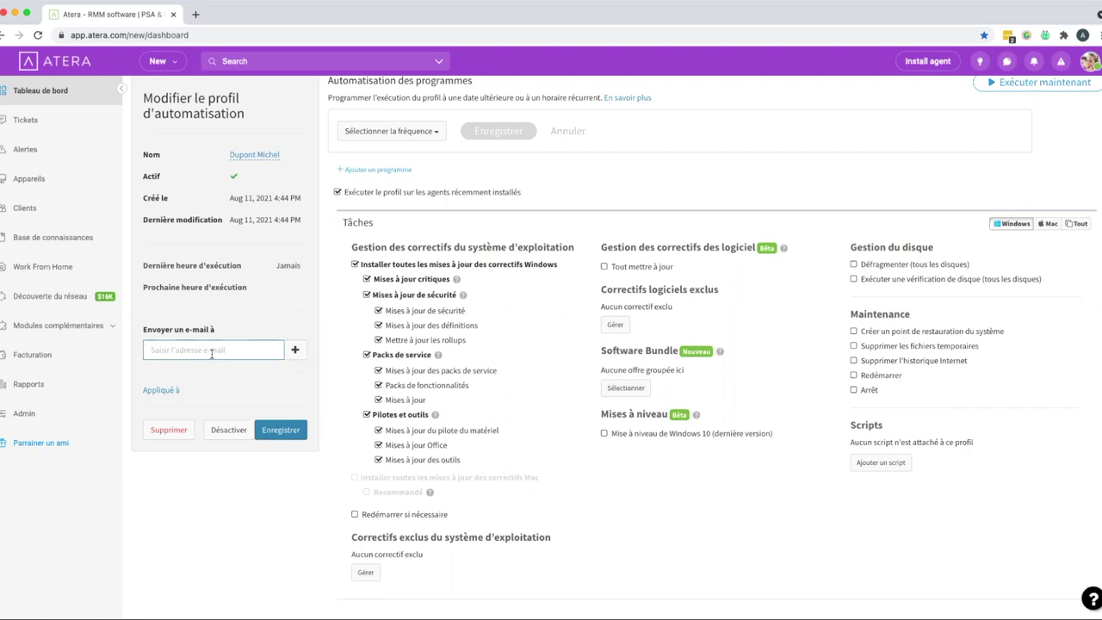
{"action": "left_click", "coordinate": [166, 392]}
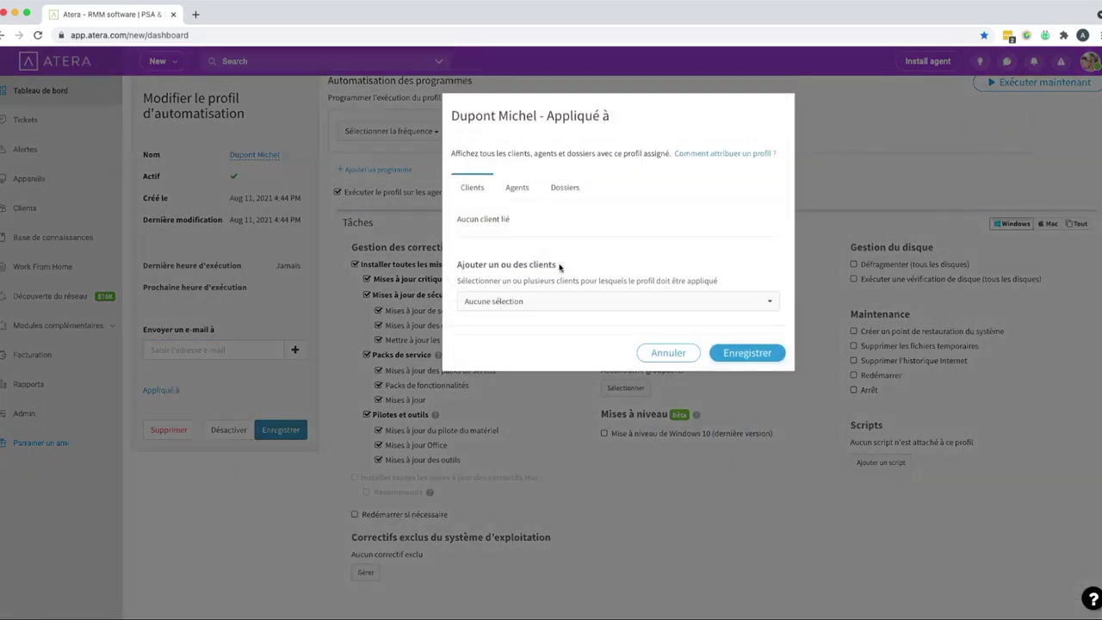
{"action": "left_click", "coordinate": [551, 300]}
{"action": "left_click", "coordinate": [557, 353]}
{"action": "left_click", "coordinate": [647, 355]}
{"action": "left_click", "coordinate": [590, 351]}
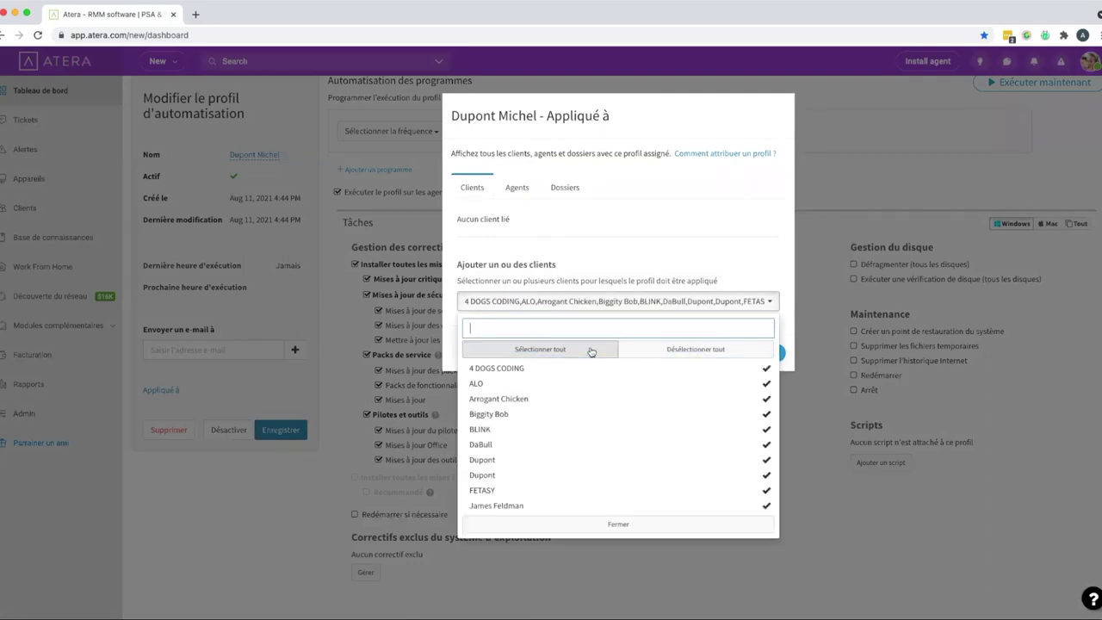
{"action": "left_click", "coordinate": [516, 186]}
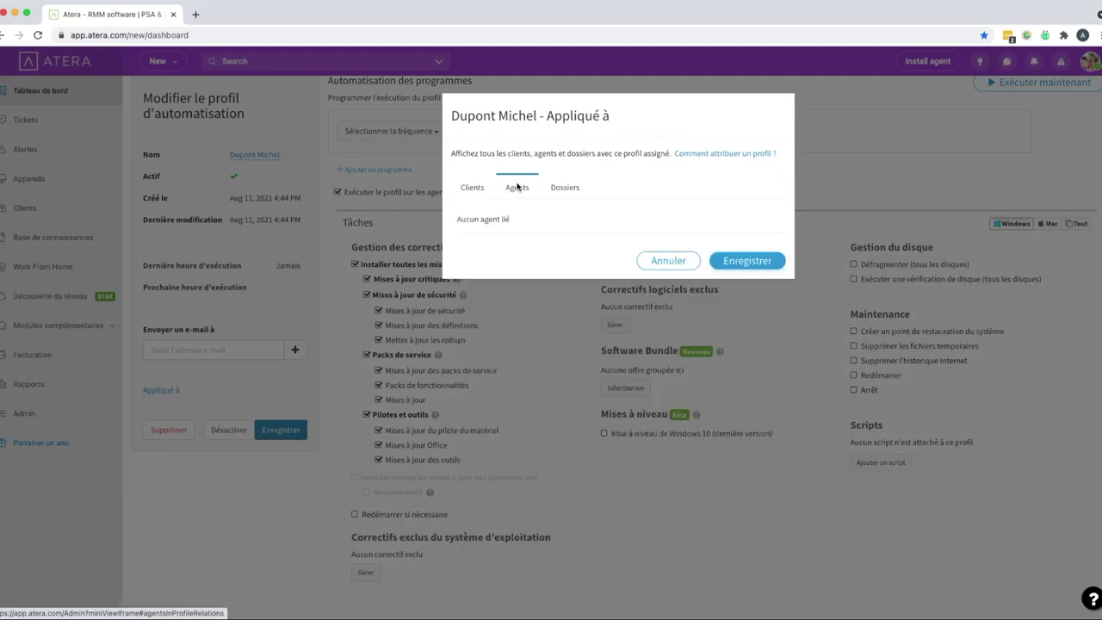
{"action": "left_click", "coordinate": [473, 187]}
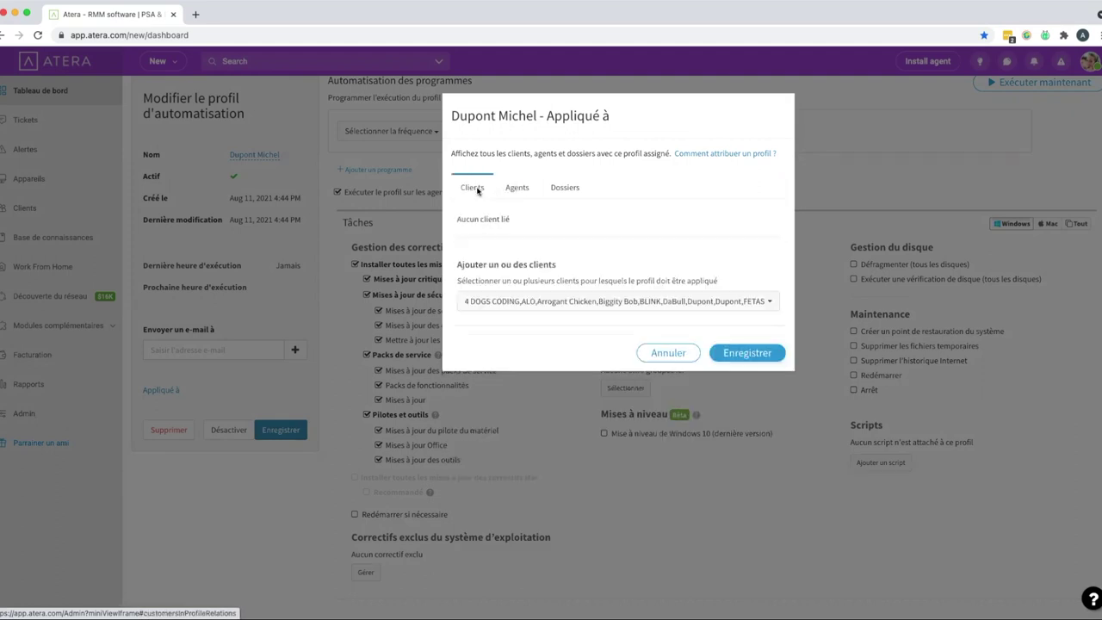
{"action": "left_click", "coordinate": [668, 353]}
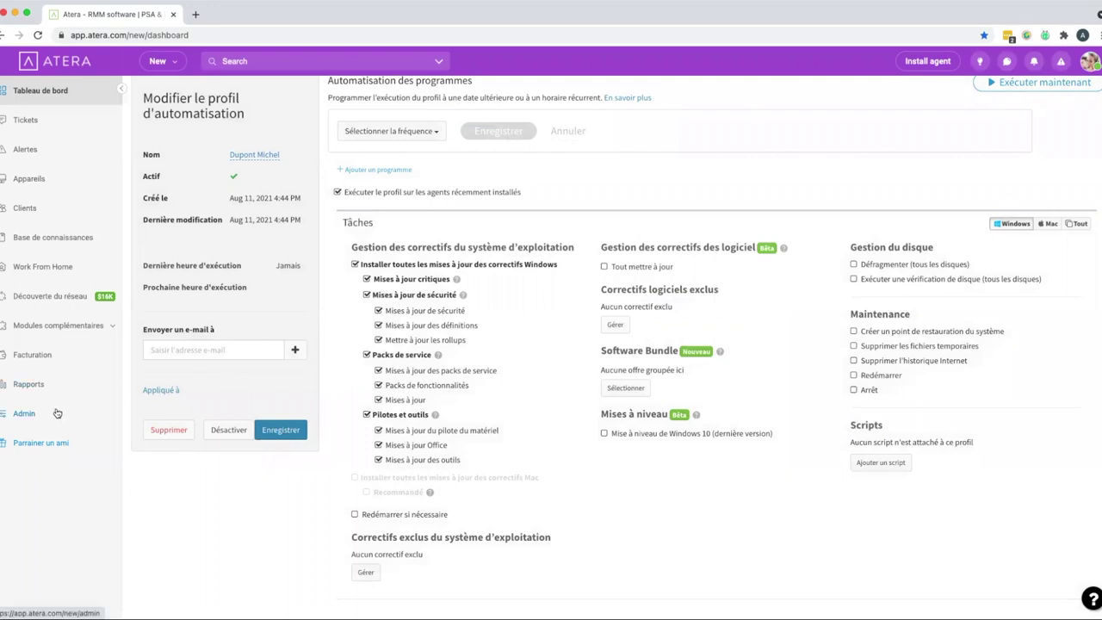
Step: Return to the device list and open the agent page of Win10-01
{"action": "left_click", "coordinate": [24, 413]}
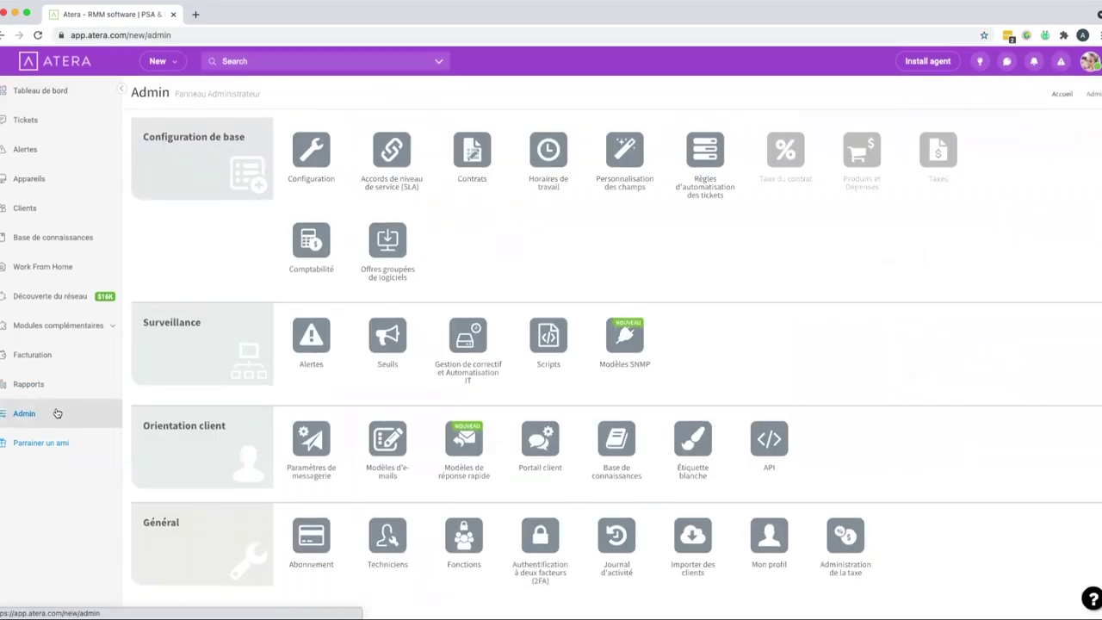
{"action": "left_click", "coordinate": [43, 180]}
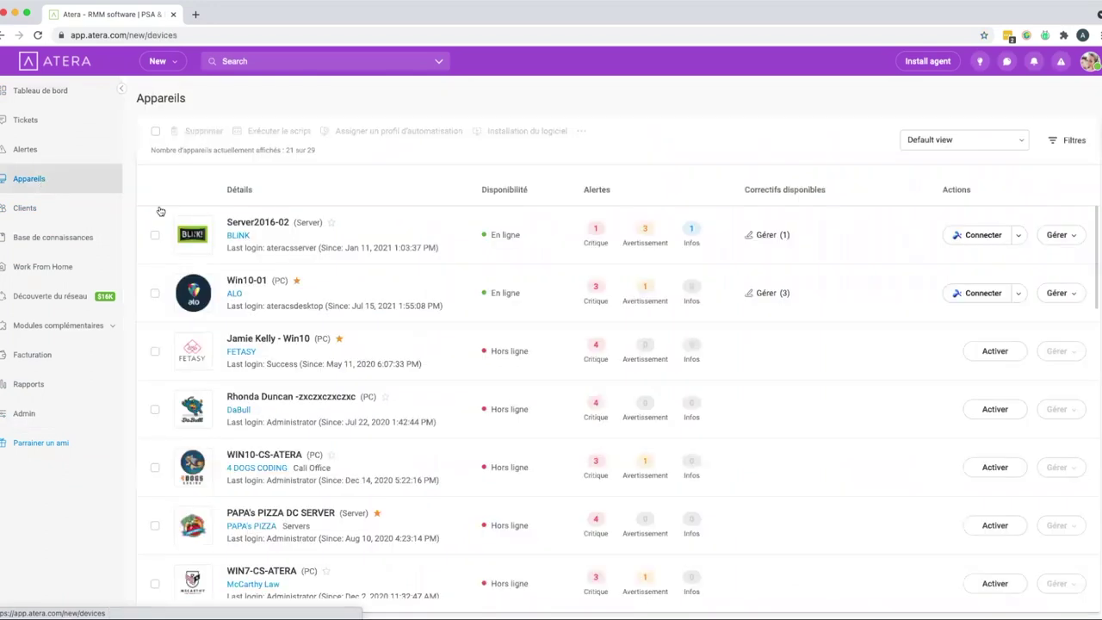
{"action": "left_click", "coordinate": [248, 279]}
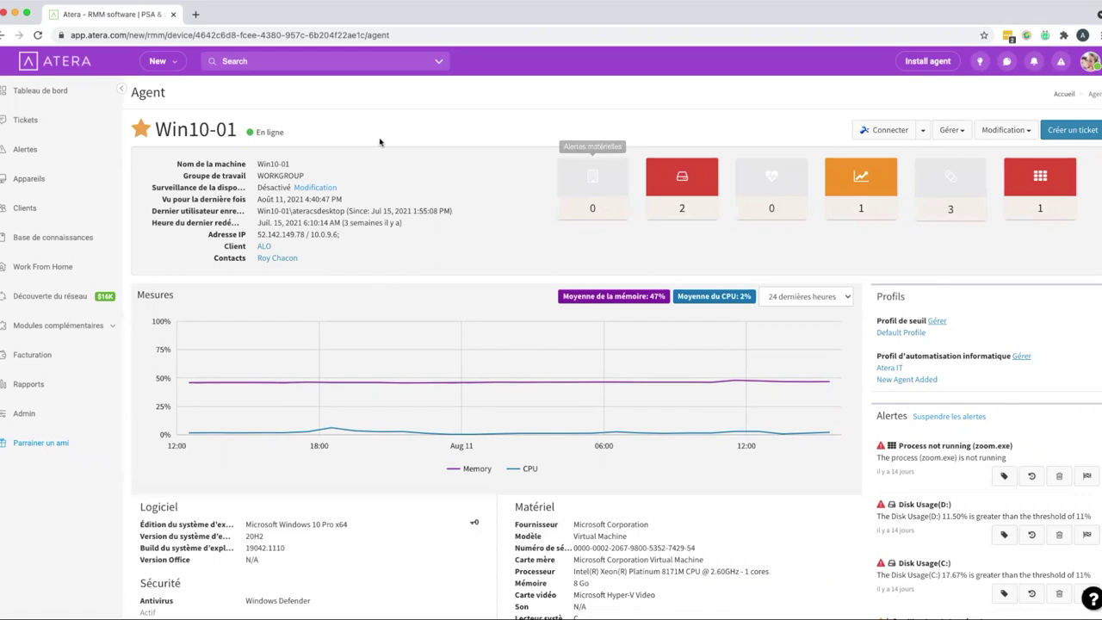
{"action": "left_click", "coordinate": [180, 67]}
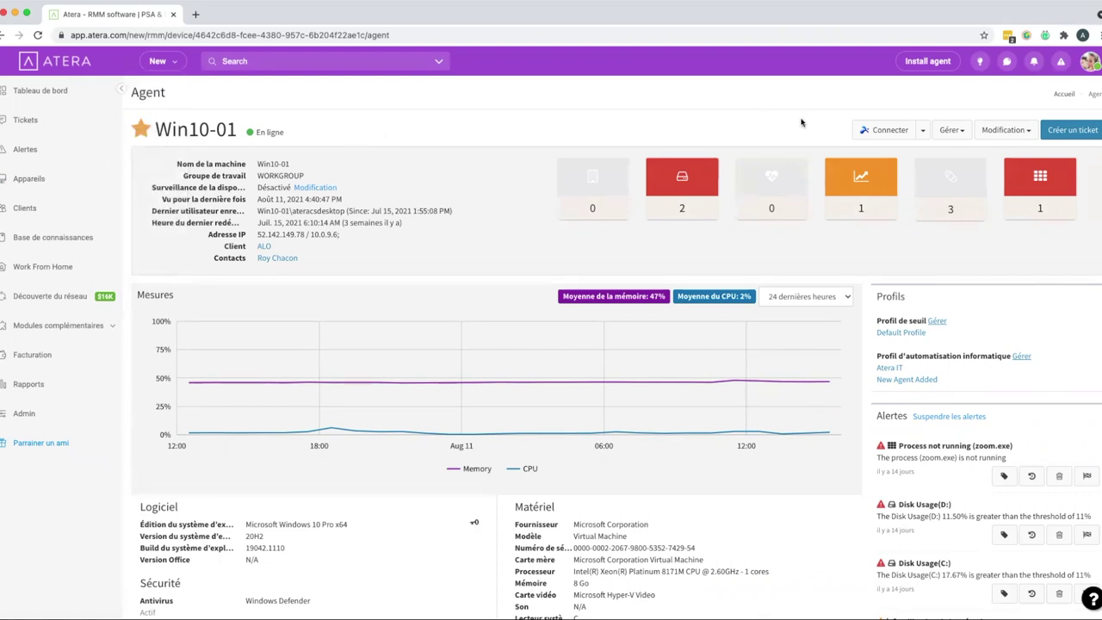
Step: Open remote access management from the Win10-01 connection options and review the AnyDesk, TeamViewer and ScreenConnect settings
{"action": "left_click", "coordinate": [922, 131]}
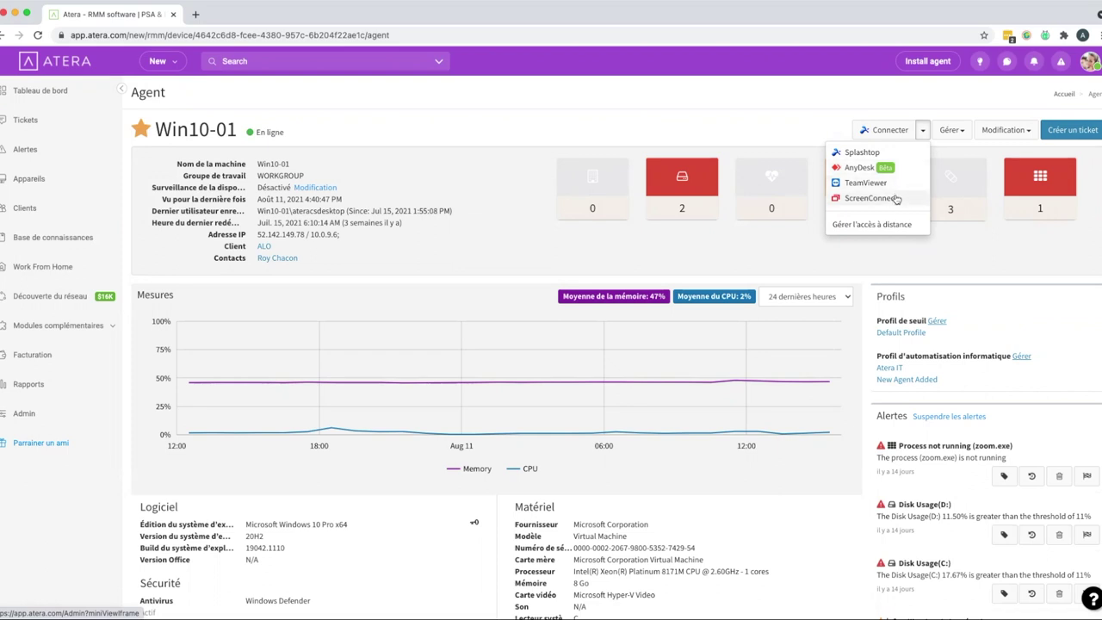
{"action": "left_click", "coordinate": [853, 225]}
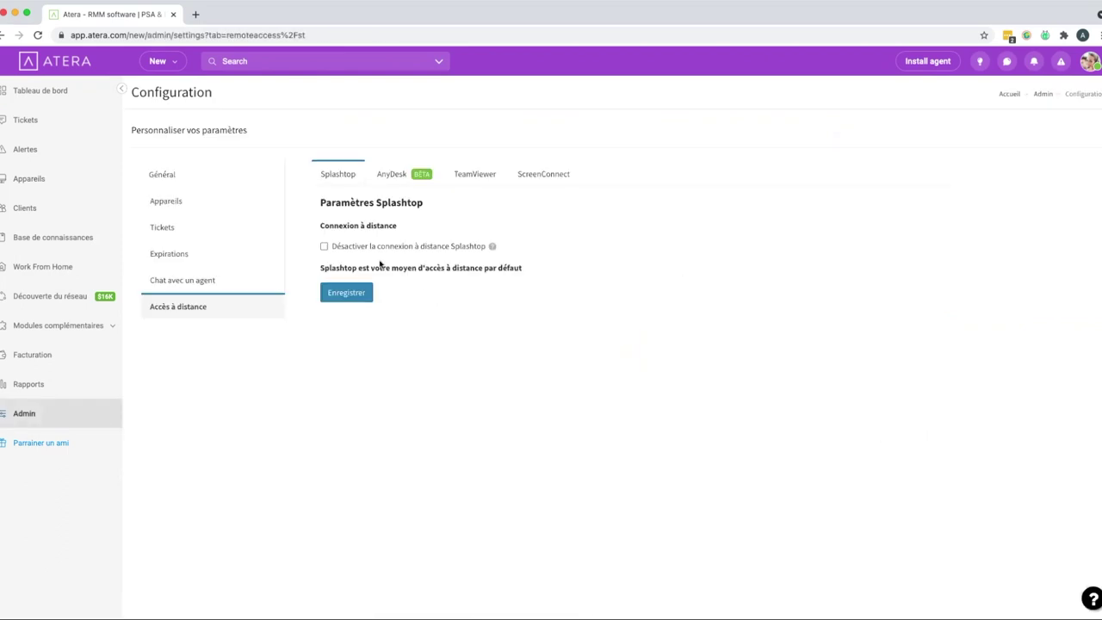
{"action": "left_click", "coordinate": [395, 179]}
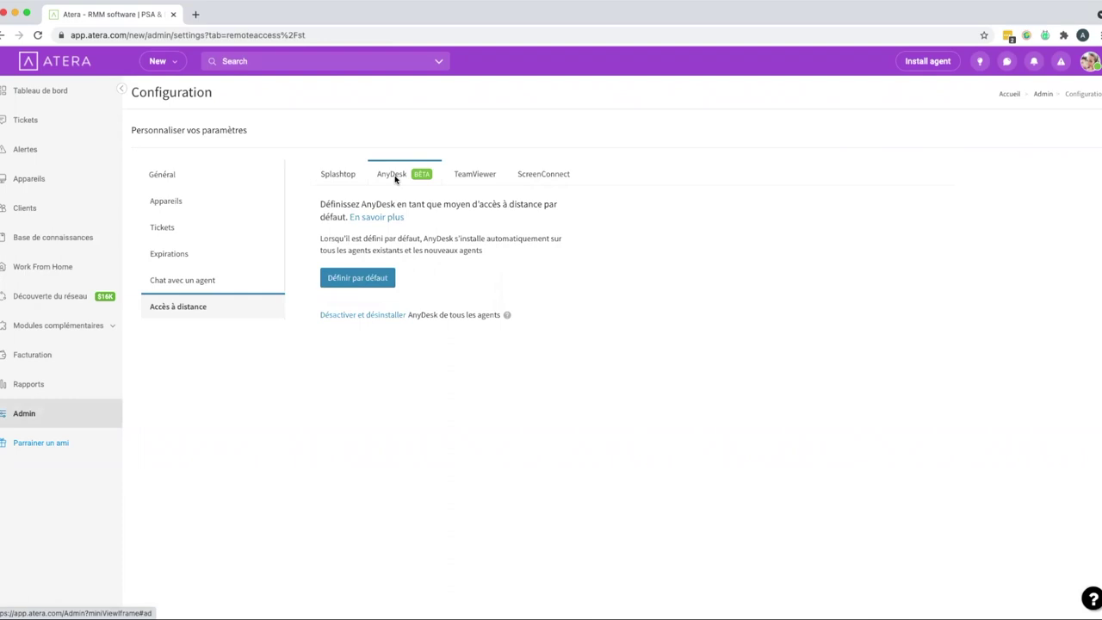
{"action": "left_click", "coordinate": [454, 181]}
{"action": "left_click", "coordinate": [529, 178]}
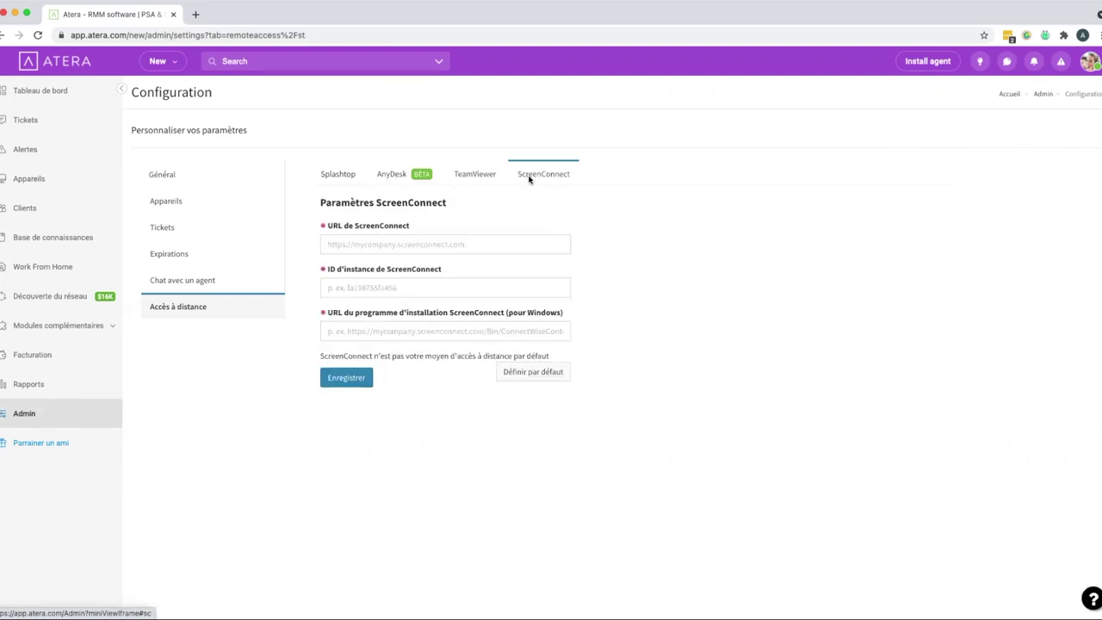
{"action": "left_click", "coordinate": [458, 181]}
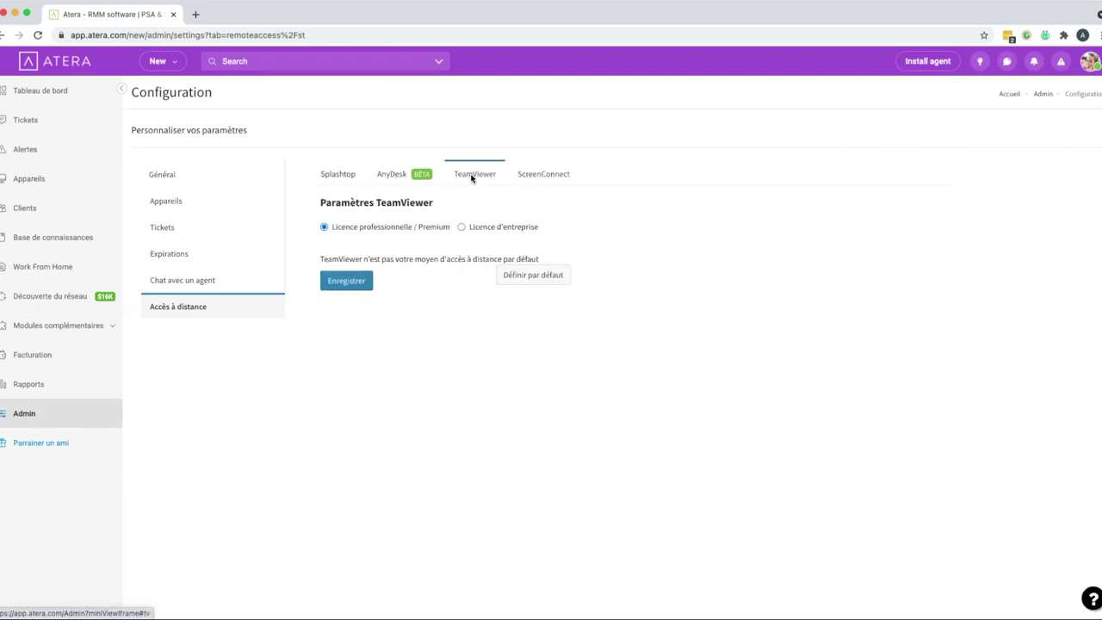
{"action": "left_click", "coordinate": [530, 178]}
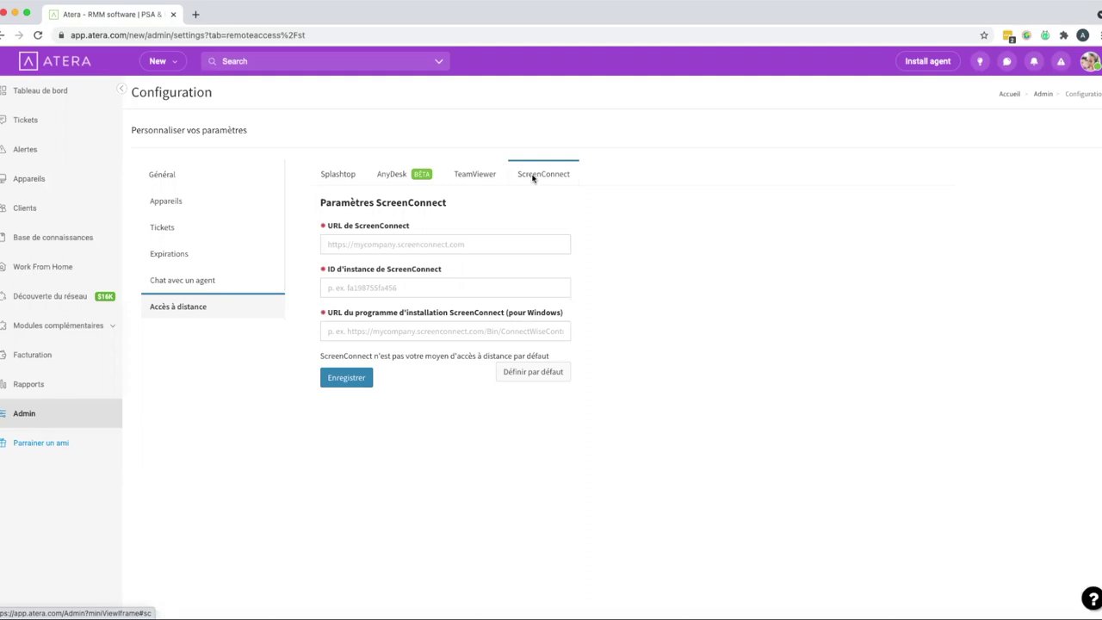
Step: Open the Accès à distance settings again through the admin Configuration page
{"action": "left_click", "coordinate": [66, 405]}
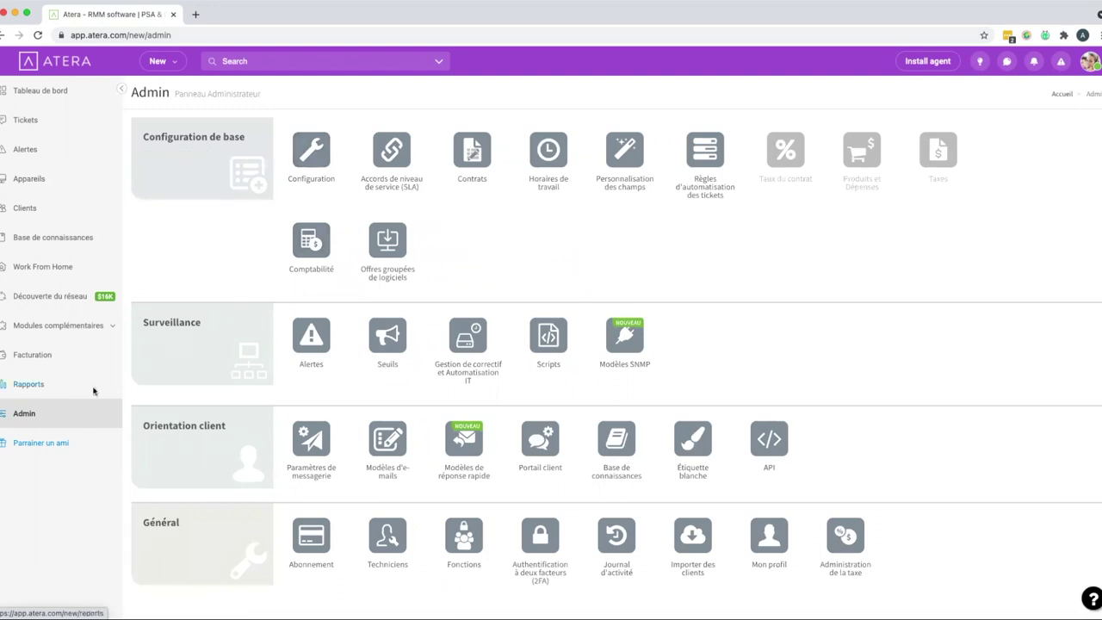
{"action": "left_click", "coordinate": [324, 143]}
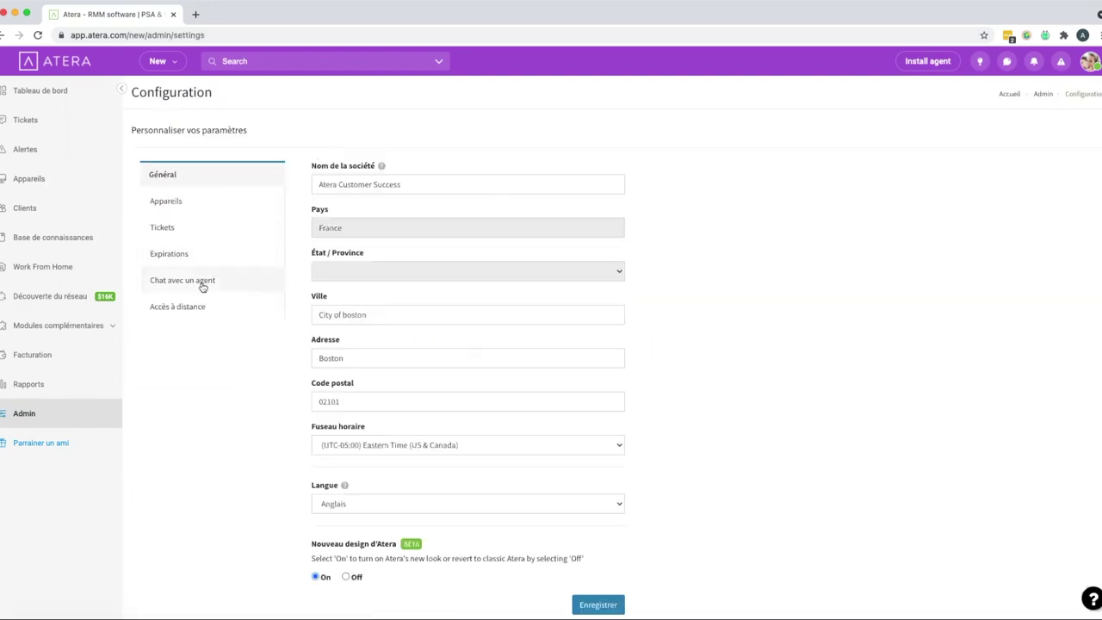
{"action": "left_click", "coordinate": [191, 307]}
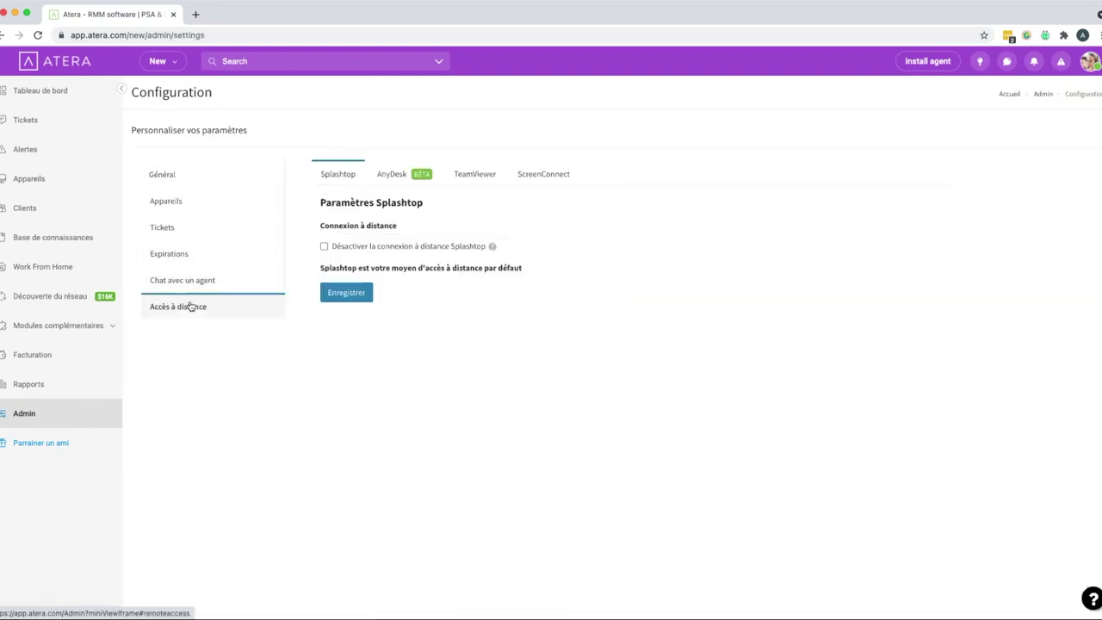
Step: Leave the remote access settings and open the Win10-01 agent page from the device list
{"action": "left_click", "coordinate": [50, 415]}
{"action": "left_click", "coordinate": [52, 180]}
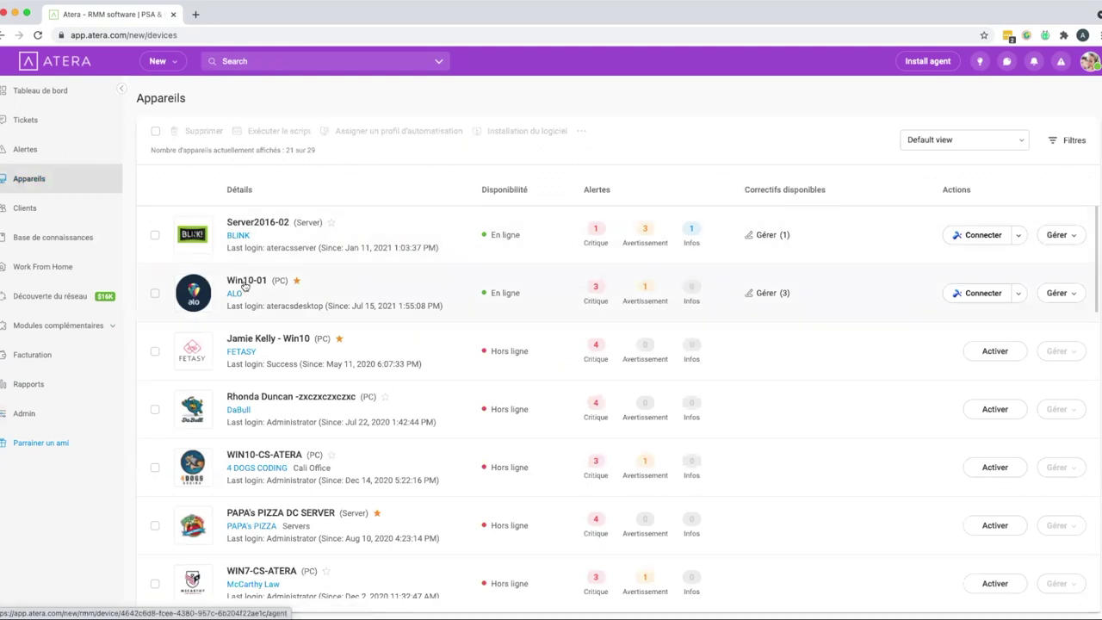
{"action": "left_click", "coordinate": [245, 283]}
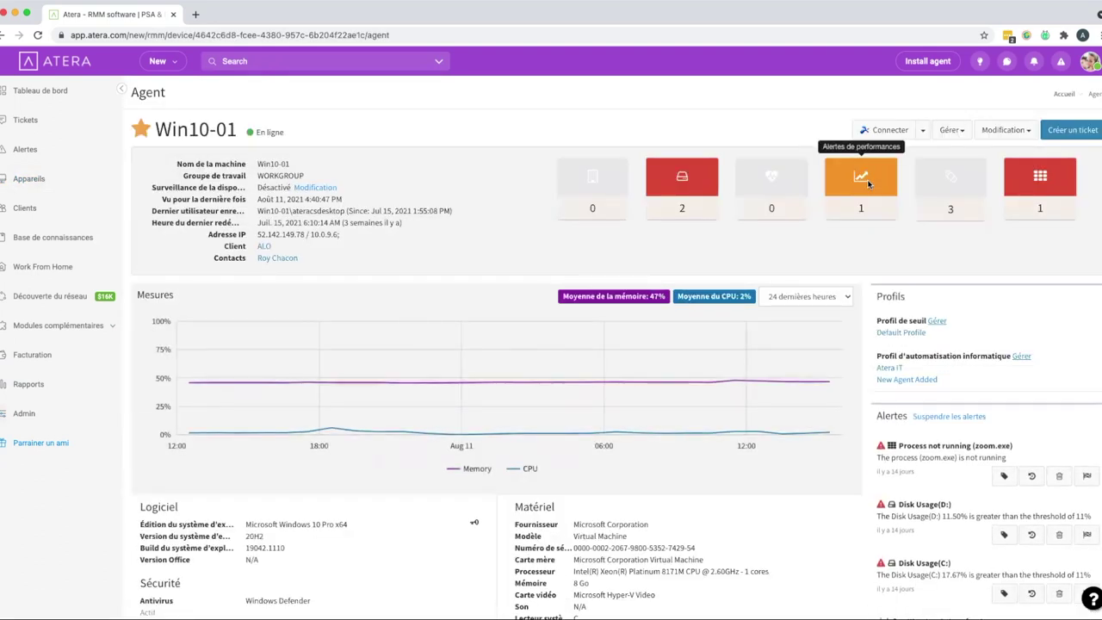
Step: Examine the Windows services of Win10-01 in the Gestionnaire de service and close it
{"action": "left_click", "coordinate": [964, 135]}
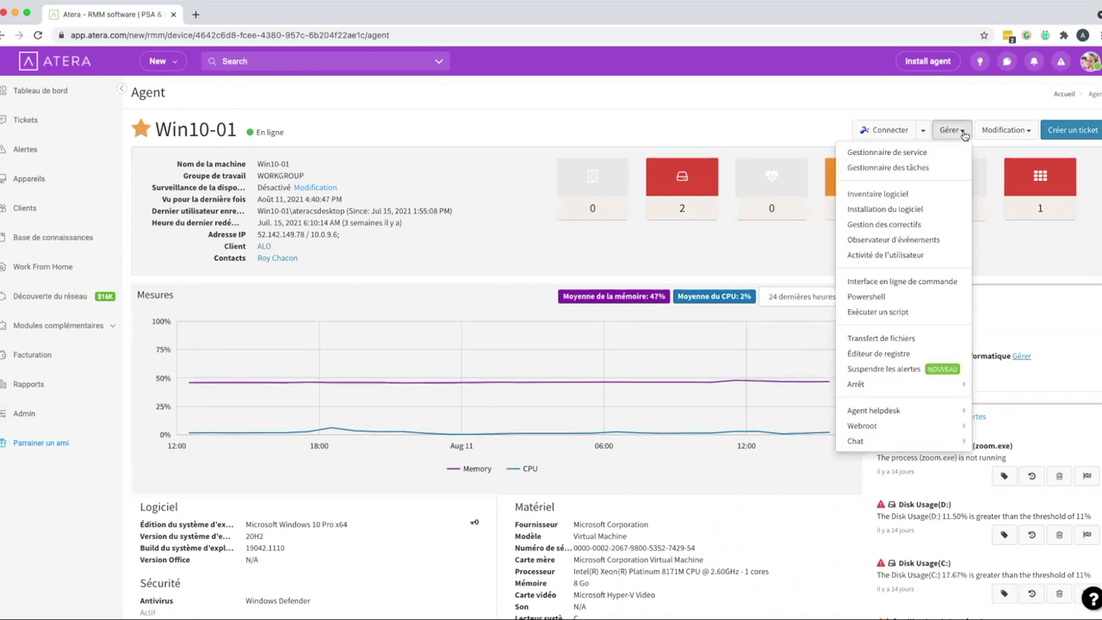
{"action": "left_click", "coordinate": [927, 151]}
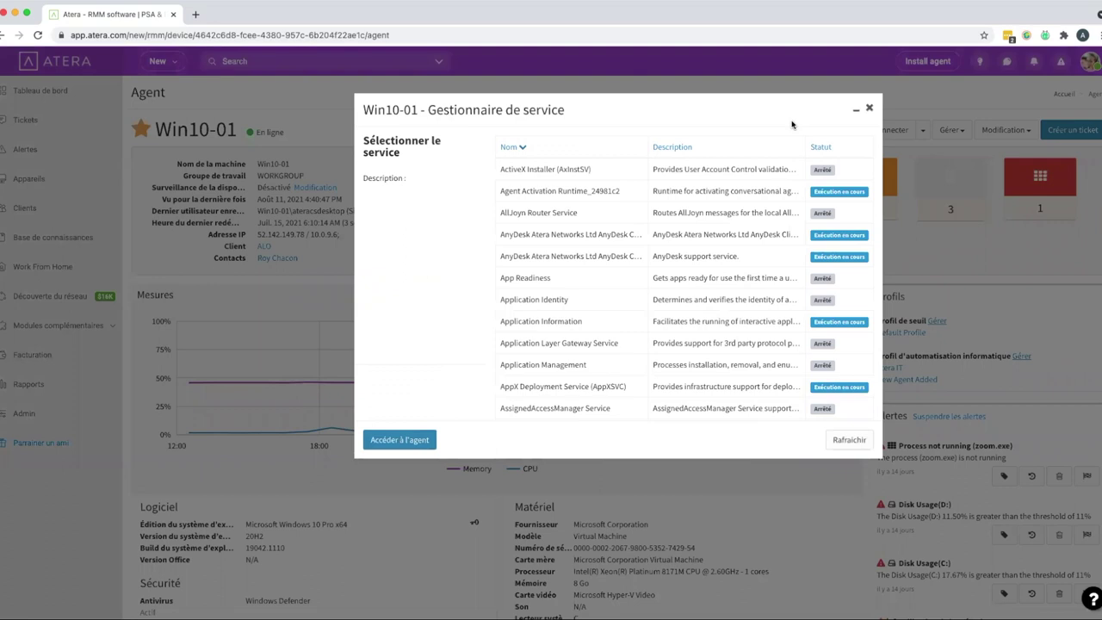
{"action": "scroll", "coordinate": [727, 260], "scroll_direction": "down", "scroll_amount": 5}
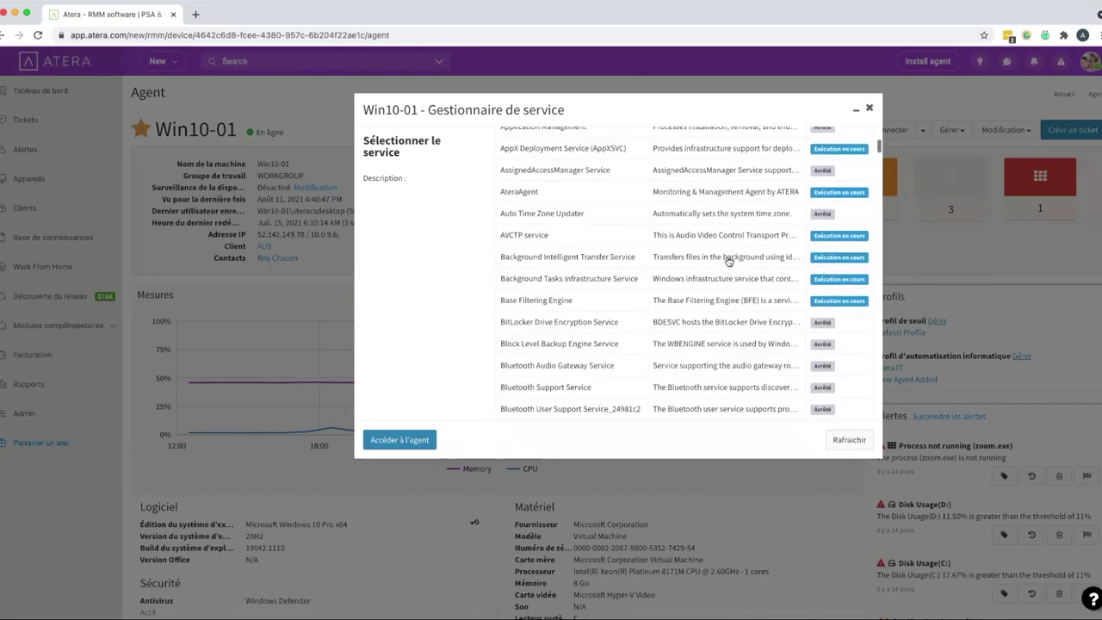
{"action": "scroll", "coordinate": [727, 261], "scroll_direction": "down", "scroll_amount": 3}
{"action": "left_click", "coordinate": [868, 108]}
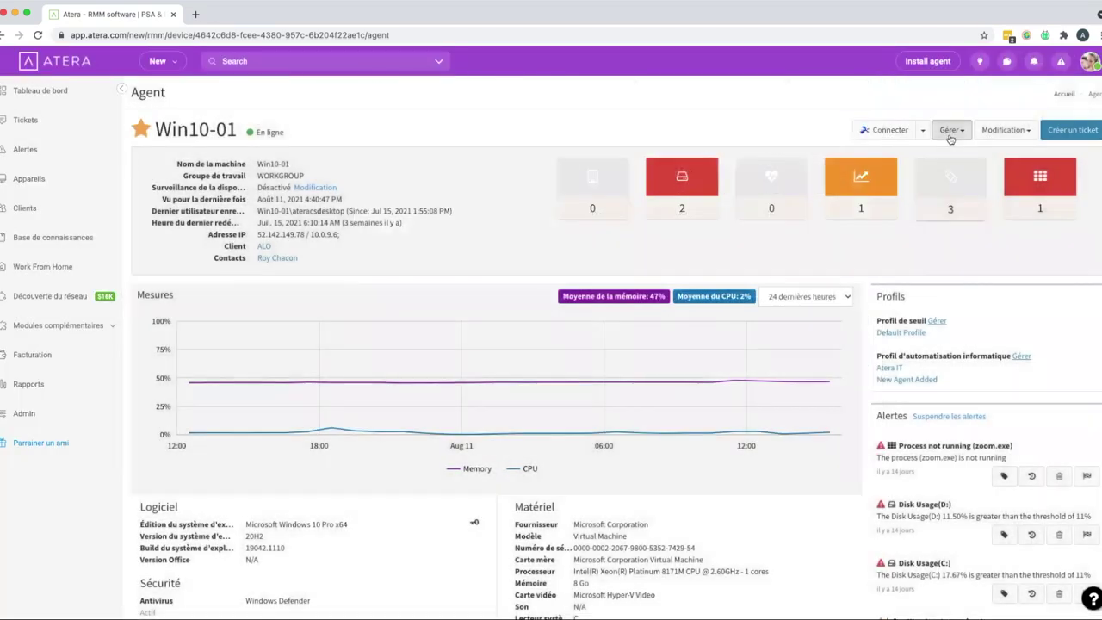
Step: Examine the running processes of Win10-01 in the Gestionnaire des tâches and close it
{"action": "left_click", "coordinate": [951, 136]}
{"action": "left_click", "coordinate": [895, 166]}
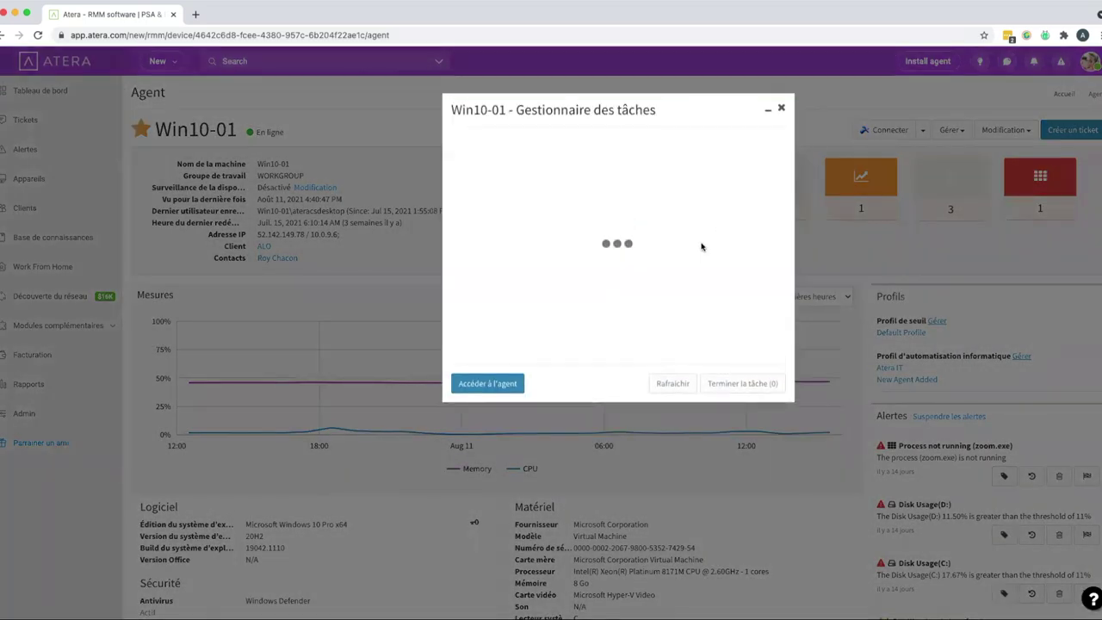
{"action": "scroll", "coordinate": [702, 247], "scroll_direction": "down", "scroll_amount": 2}
{"action": "scroll", "coordinate": [702, 247], "scroll_direction": "down", "scroll_amount": 10}
{"action": "scroll", "coordinate": [702, 245], "scroll_direction": "down", "scroll_amount": 3}
{"action": "left_click", "coordinate": [781, 108]}
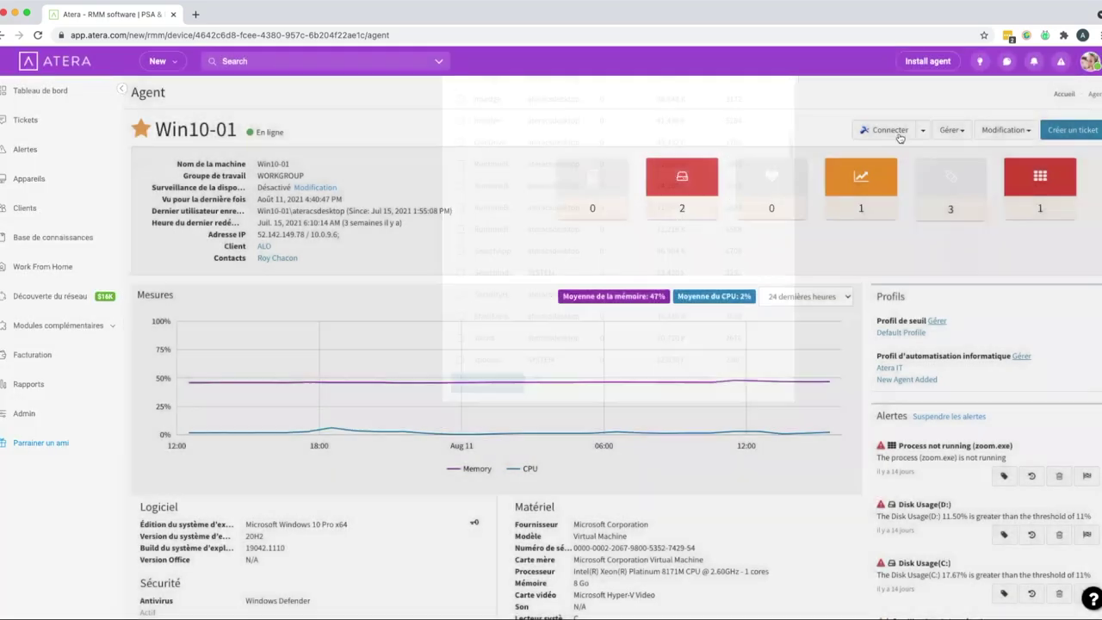
Step: Examine the programs installed on Win10-01 in the Inventaire logiciel and close it
{"action": "left_click", "coordinate": [893, 199]}
{"action": "scroll", "coordinate": [691, 290], "scroll_direction": "down", "scroll_amount": 2}
{"action": "scroll", "coordinate": [691, 291], "scroll_direction": "down", "scroll_amount": 3}
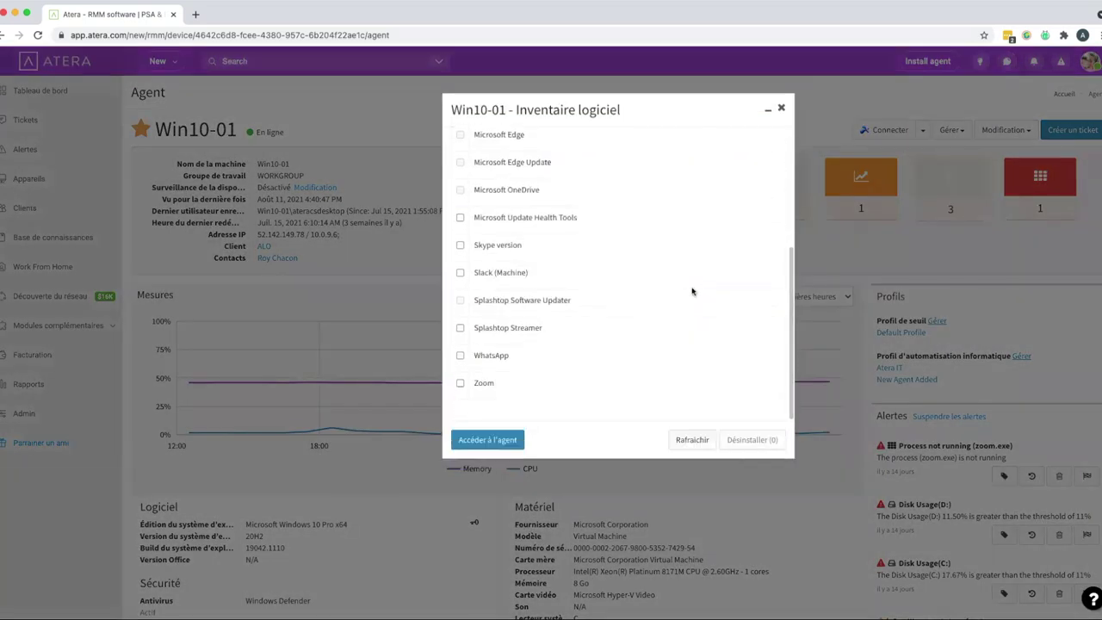
{"action": "scroll", "coordinate": [691, 291], "scroll_direction": "up", "scroll_amount": 3}
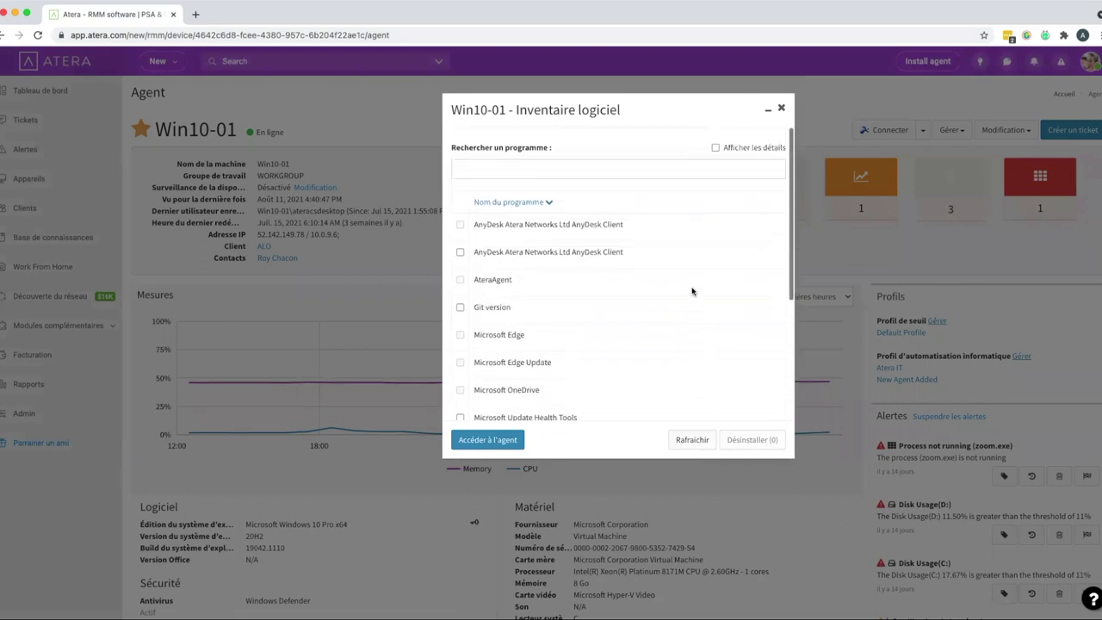
{"action": "left_click", "coordinate": [781, 108]}
Step: View the software installation options for Win10-01, display the contents of the New Device bundle, and close without installing
{"action": "left_click", "coordinate": [940, 132]}
{"action": "left_click", "coordinate": [909, 210]}
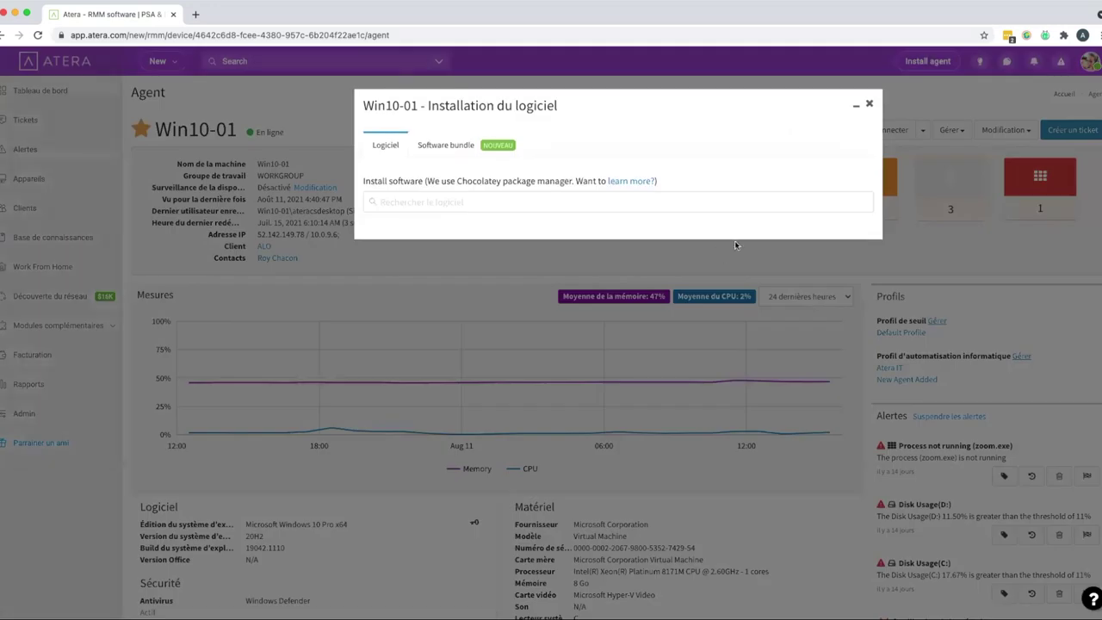
{"action": "left_click", "coordinate": [654, 206]}
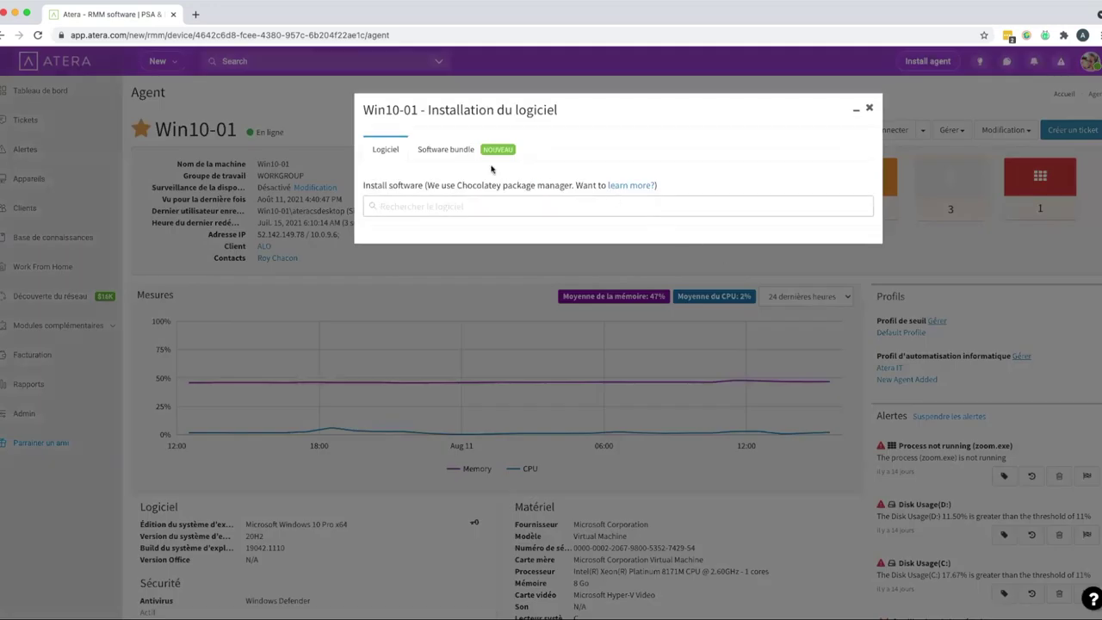
{"action": "left_click", "coordinate": [459, 149]}
{"action": "left_click", "coordinate": [461, 215]}
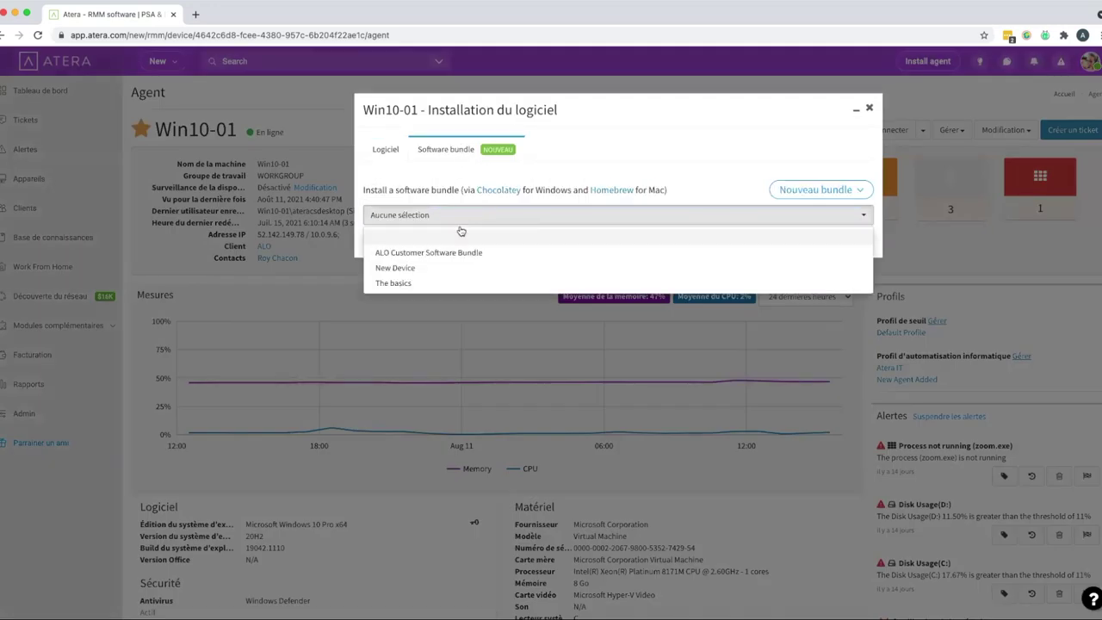
{"action": "left_click", "coordinate": [449, 268]}
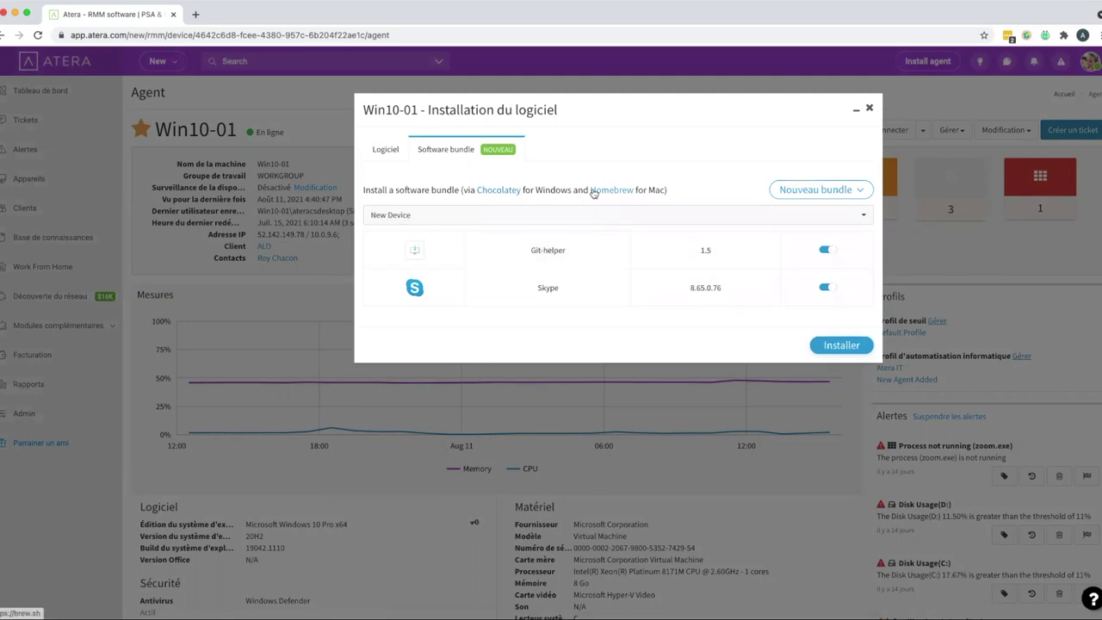
{"action": "left_click", "coordinate": [871, 109]}
Step: Review the available patches for Win10-01, select the 2021-08 Cumulative Update for Windows 10 Version 20H2, and close without installing
{"action": "left_click", "coordinate": [951, 130]}
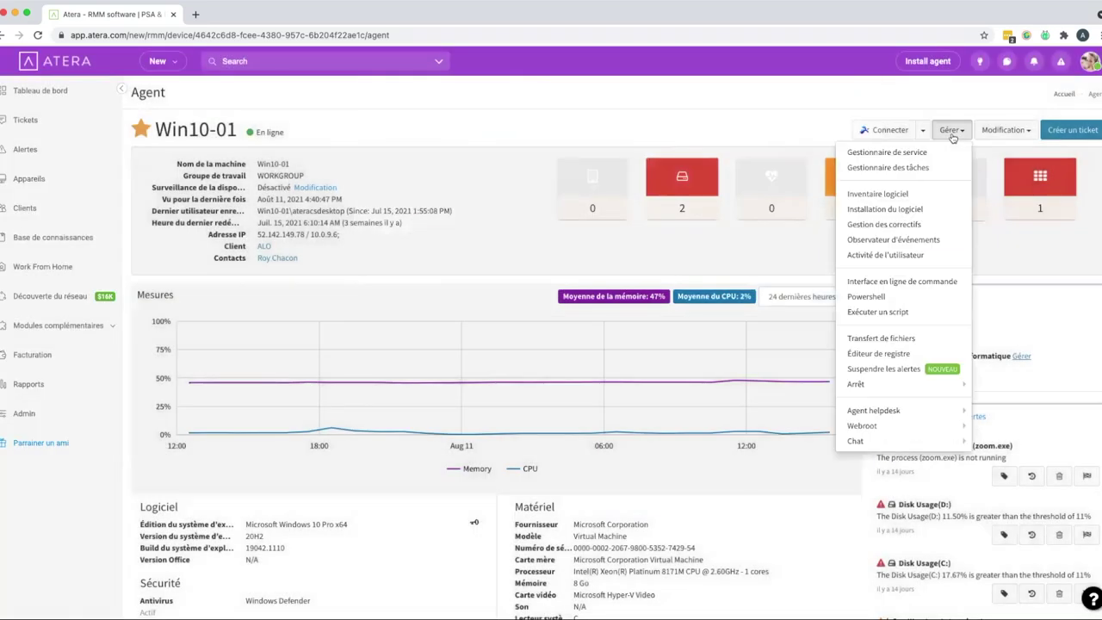
{"action": "left_click", "coordinate": [917, 225]}
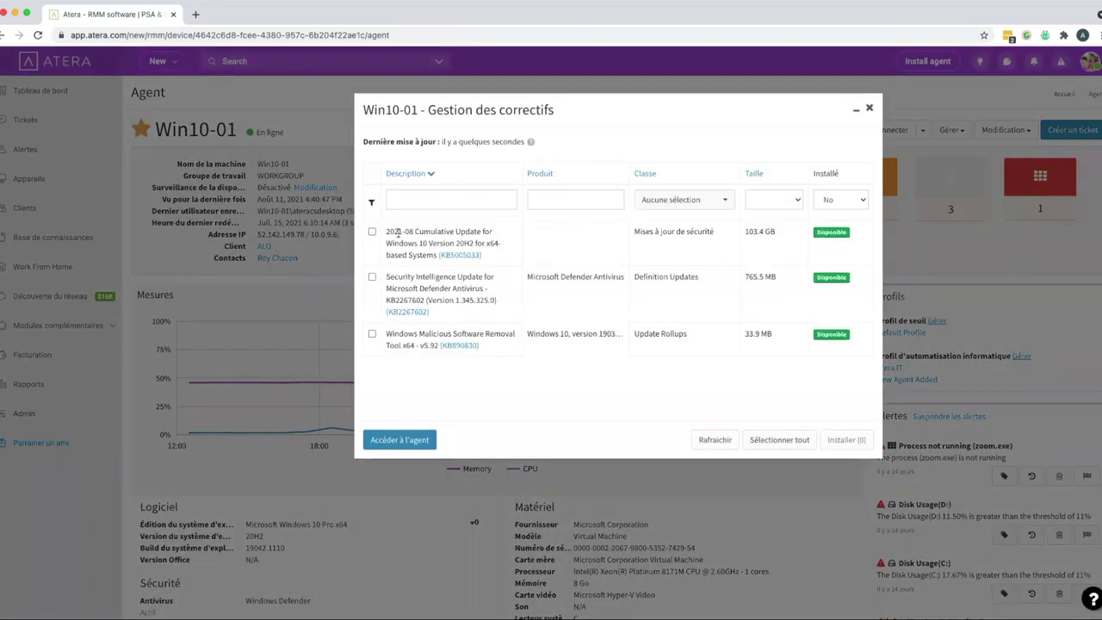
{"action": "left_click", "coordinate": [371, 232]}
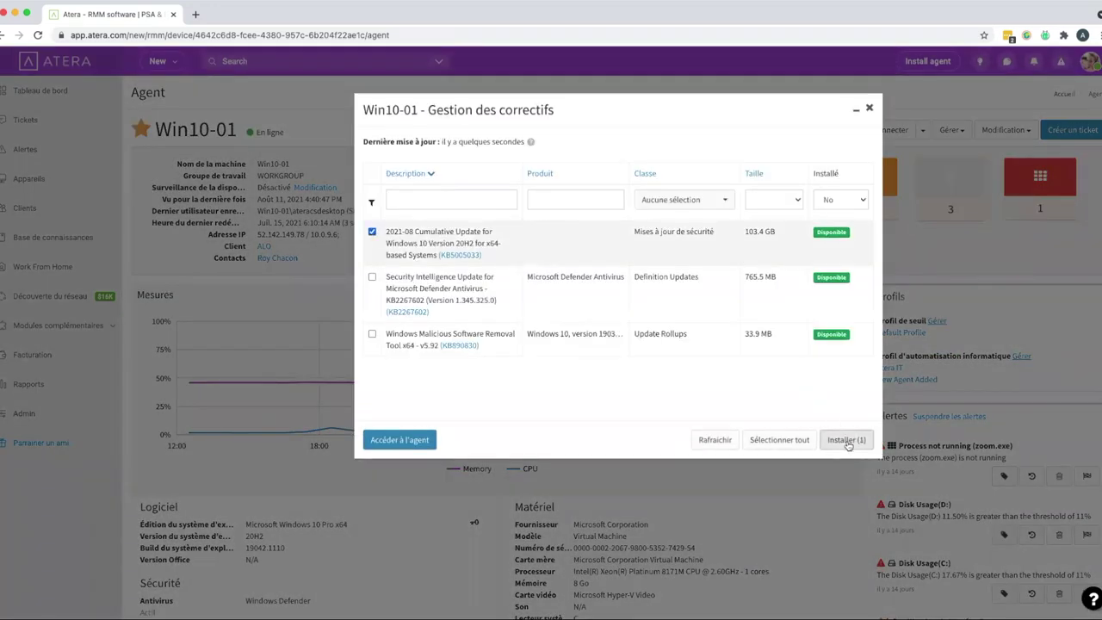
{"action": "left_click", "coordinate": [869, 109]}
Step: Examine the Application log of Win10-01 in the Observateur d'événements and close it
{"action": "left_click", "coordinate": [951, 131]}
{"action": "left_click", "coordinate": [903, 240]}
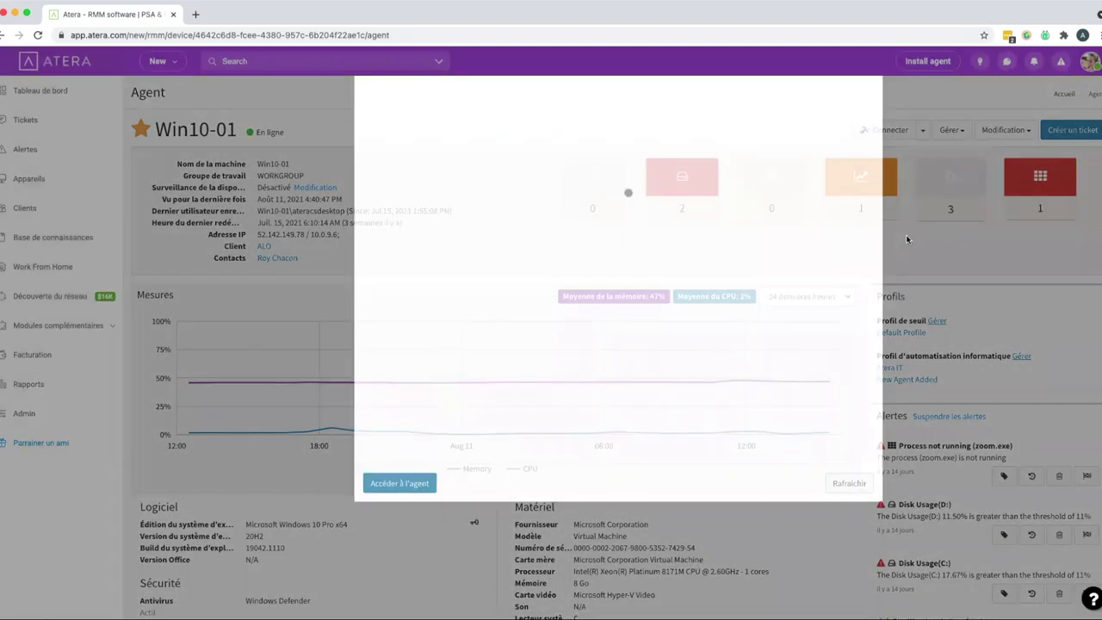
{"action": "left_click", "coordinate": [401, 148]}
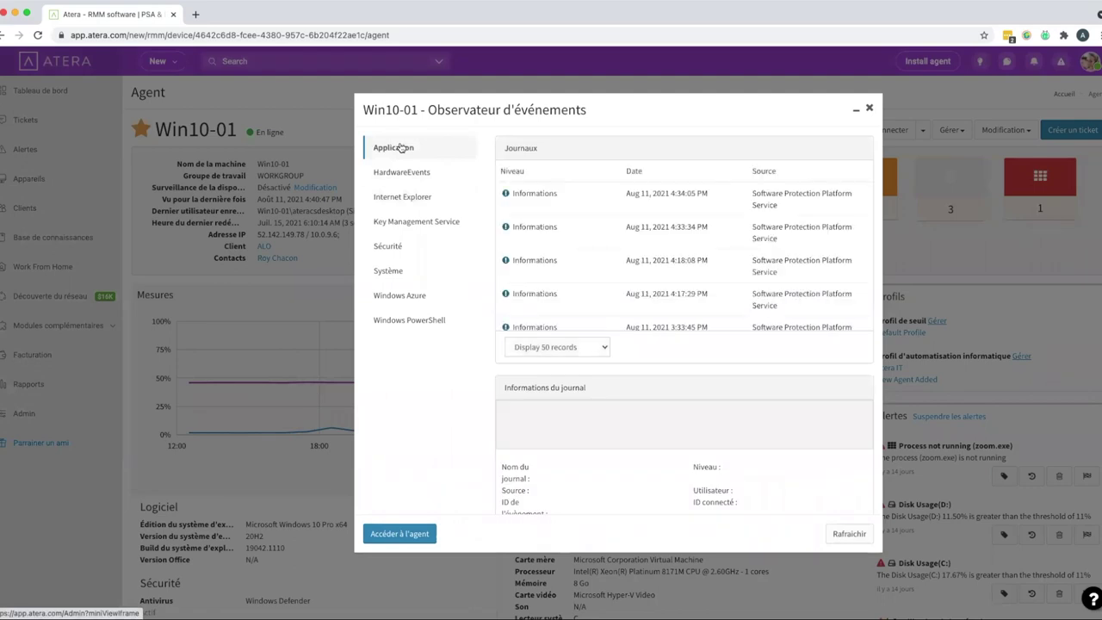
{"action": "scroll", "coordinate": [533, 224], "scroll_direction": "down", "scroll_amount": 1}
{"action": "scroll", "coordinate": [536, 225], "scroll_direction": "down", "scroll_amount": 8}
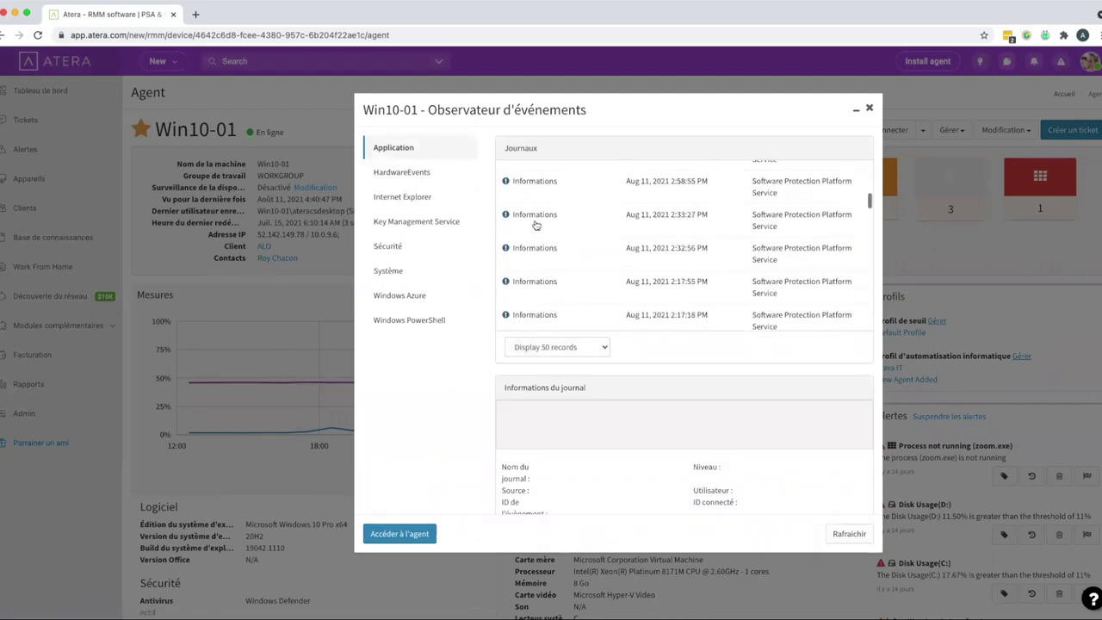
{"action": "scroll", "coordinate": [535, 225], "scroll_direction": "down", "scroll_amount": 1}
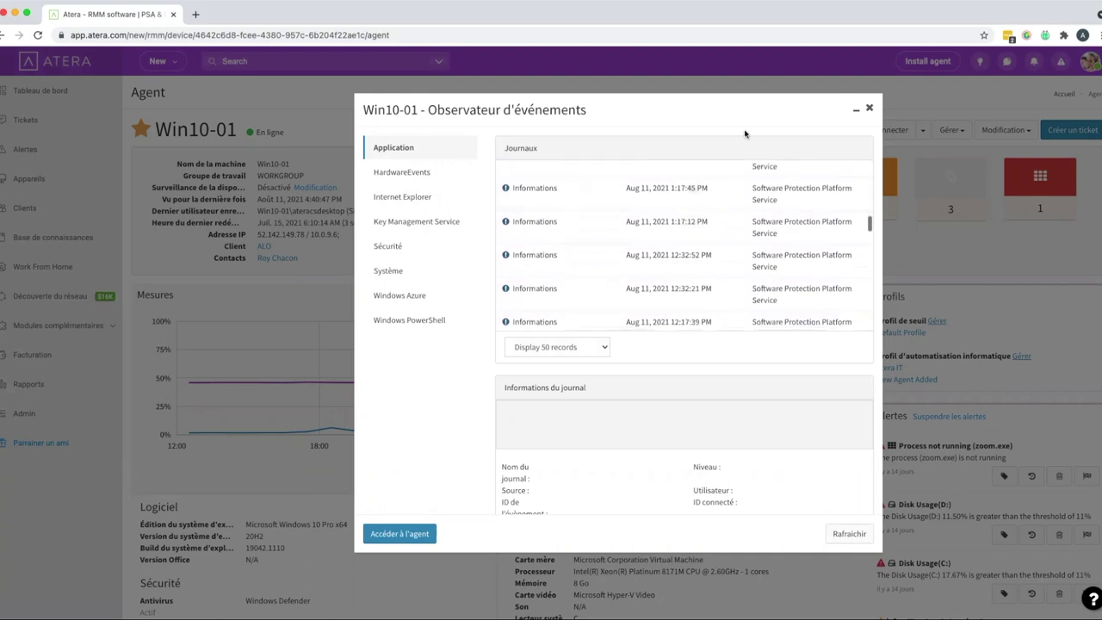
{"action": "left_click", "coordinate": [869, 108]}
Step: Check the user activity on Win10-01 and close the Activité de l'utilisateur window
{"action": "left_click", "coordinate": [951, 130]}
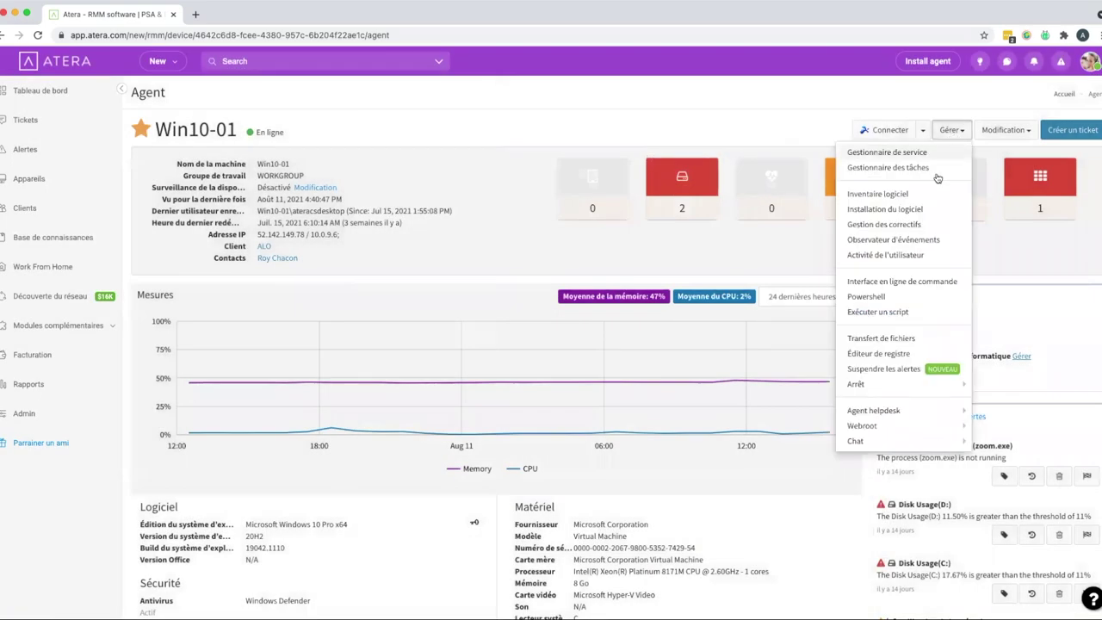
{"action": "left_click", "coordinate": [902, 255]}
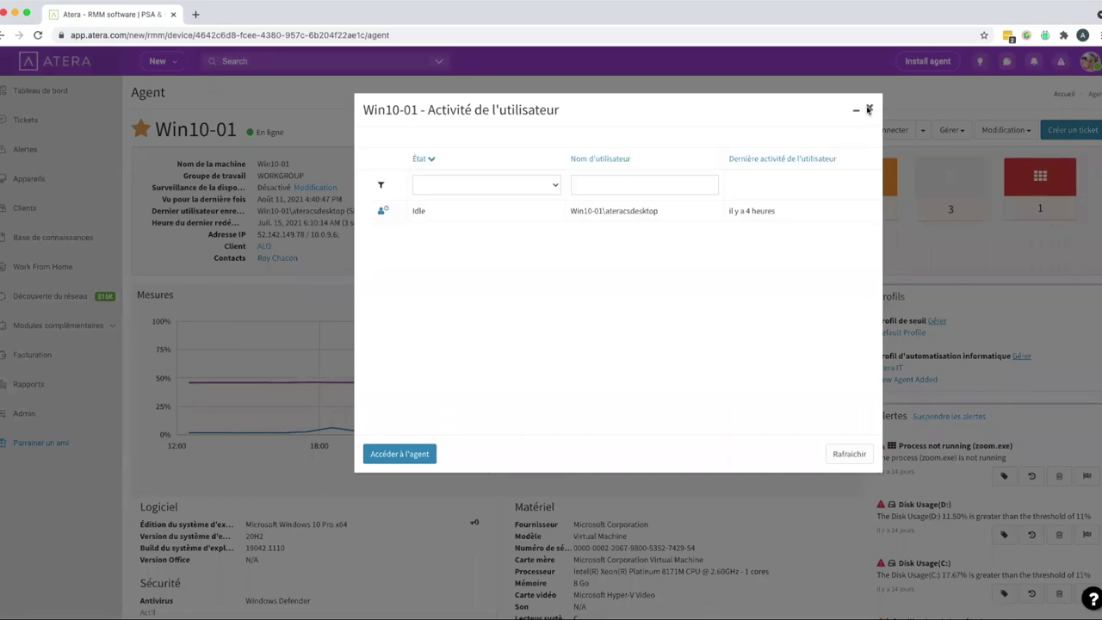
{"action": "left_click", "coordinate": [868, 109]}
Step: Open and close the remote command line and PowerShell consoles for Win10-01
{"action": "left_click", "coordinate": [949, 130]}
{"action": "left_click", "coordinate": [904, 283]}
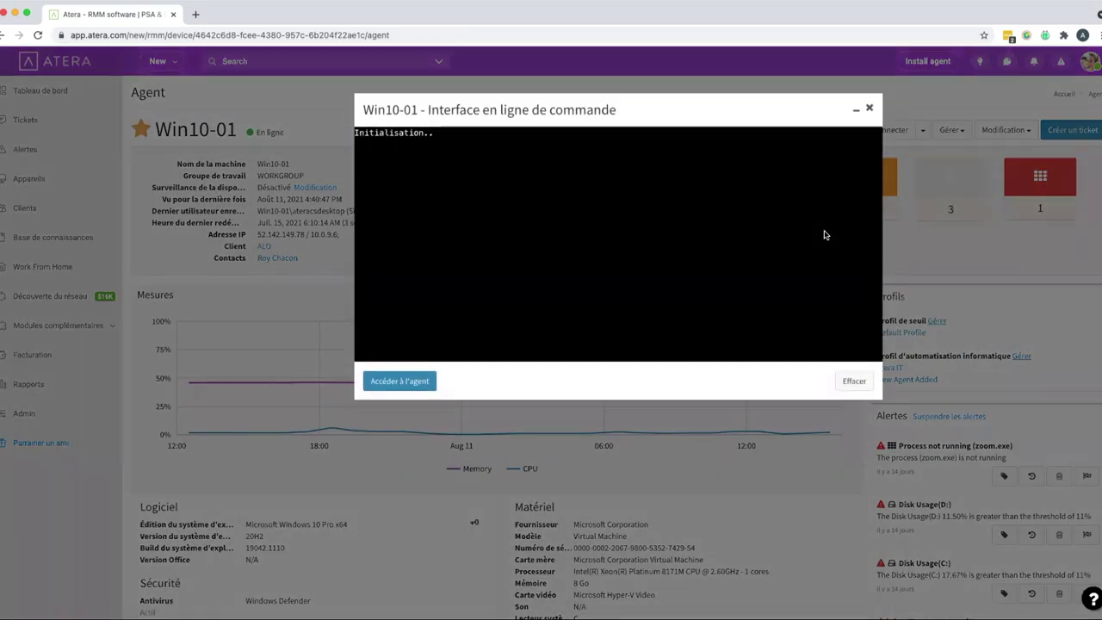
{"action": "left_click", "coordinate": [869, 110]}
{"action": "left_click", "coordinate": [949, 130]}
{"action": "left_click", "coordinate": [880, 300]}
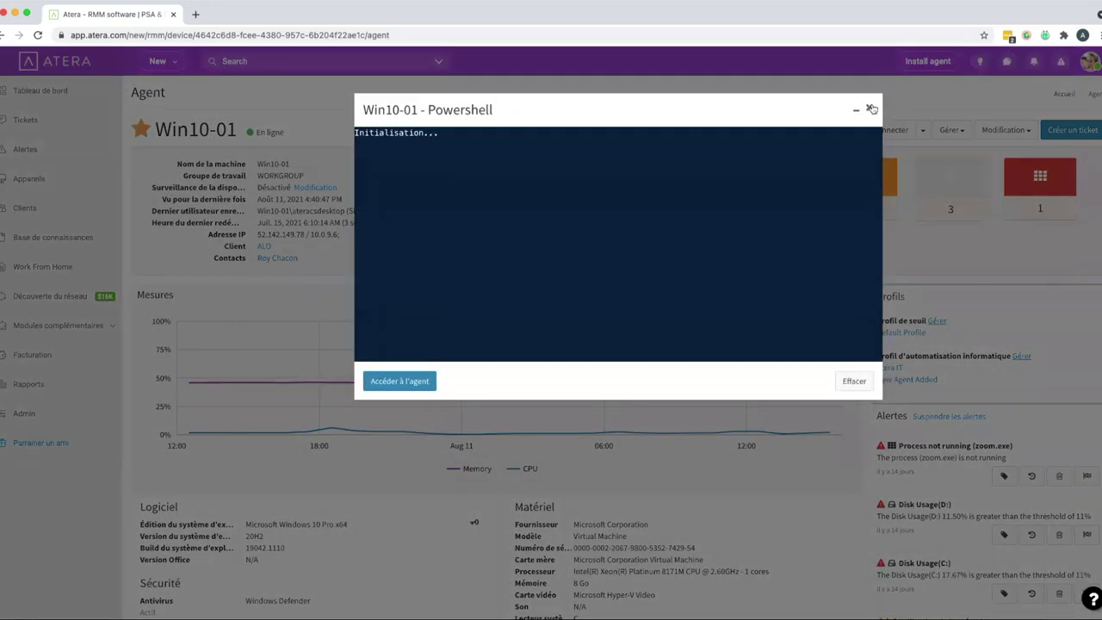
{"action": "left_click", "coordinate": [870, 110]}
Step: View the personal scripts that can be run on Win10-01 and close the script window
{"action": "left_click", "coordinate": [949, 130]}
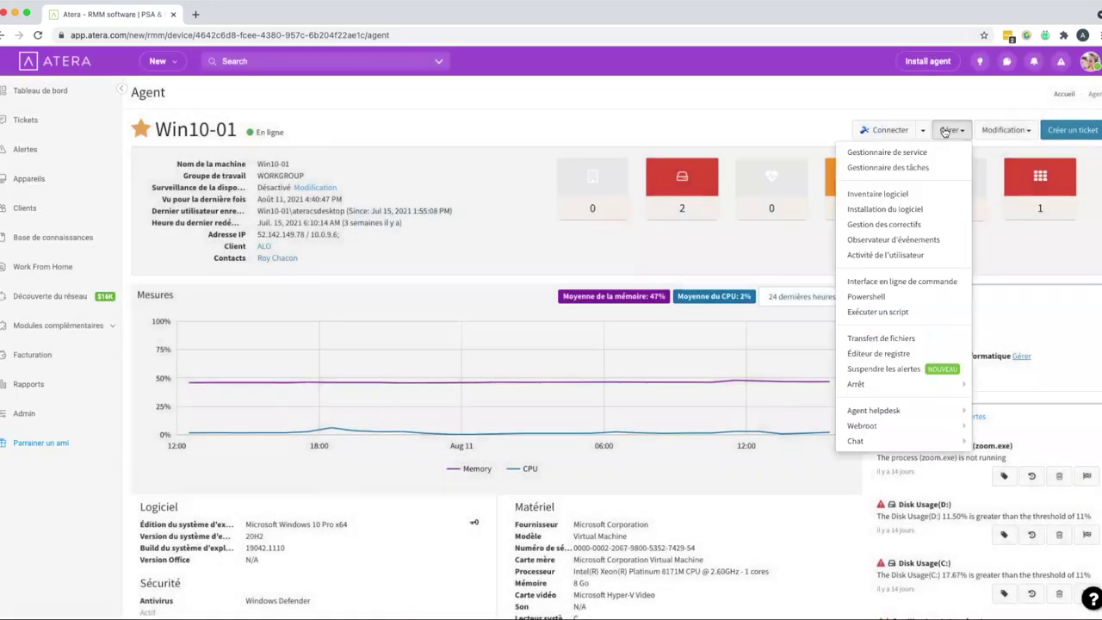
{"action": "left_click", "coordinate": [895, 312]}
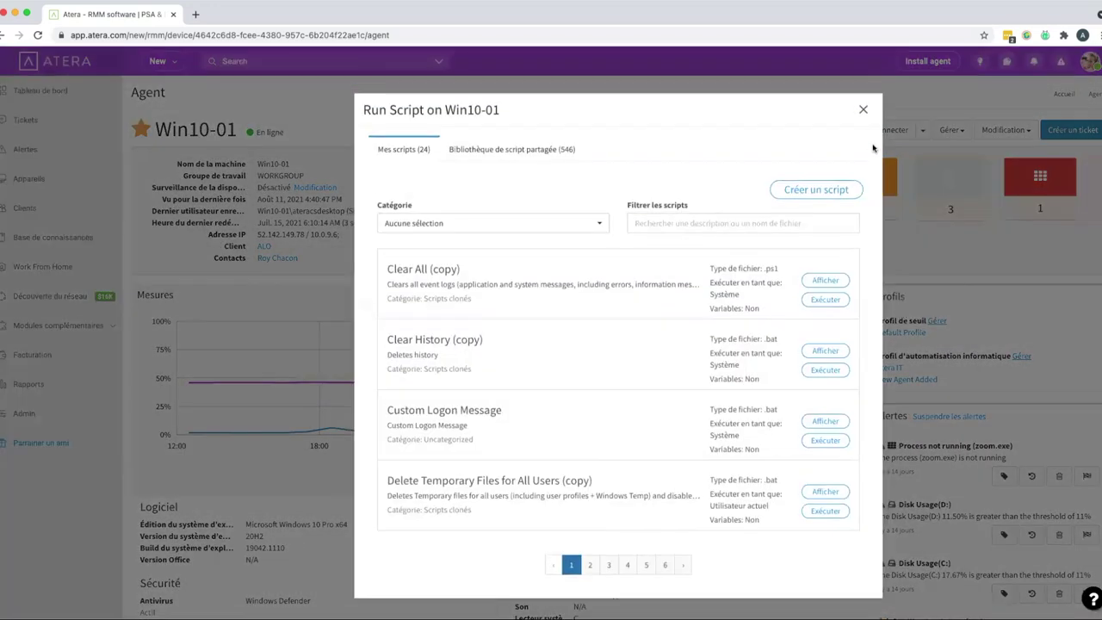
{"action": "left_click", "coordinate": [865, 110]}
Step: View the drives in Transfert de fichiers and the registry hives in Éditeur de registre for Win10-01, closing each window
{"action": "left_click", "coordinate": [950, 130]}
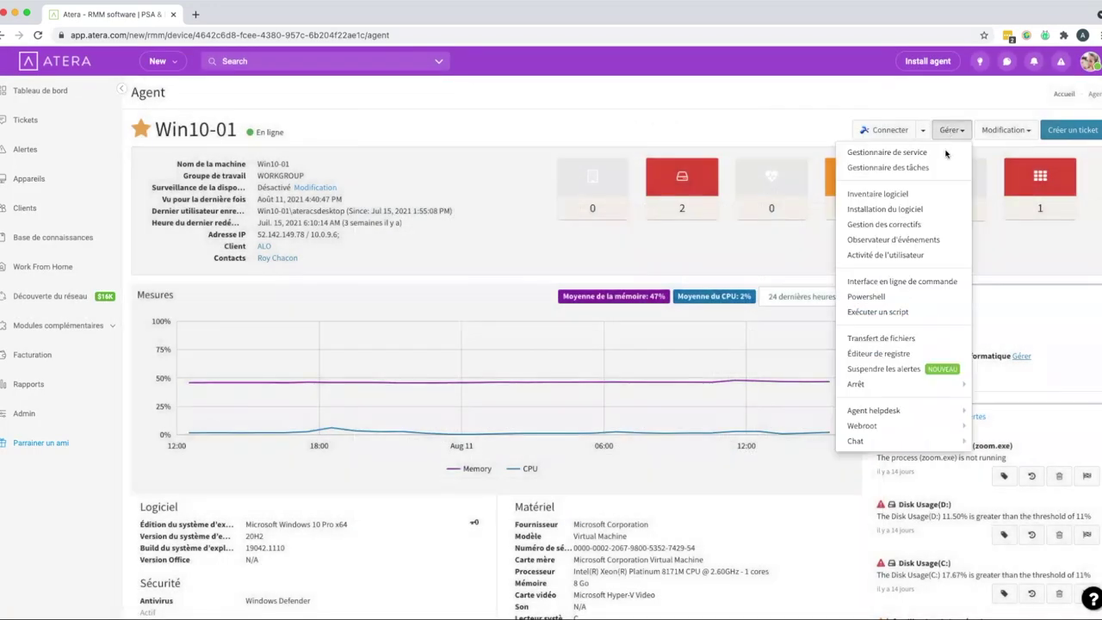
{"action": "left_click", "coordinate": [920, 339]}
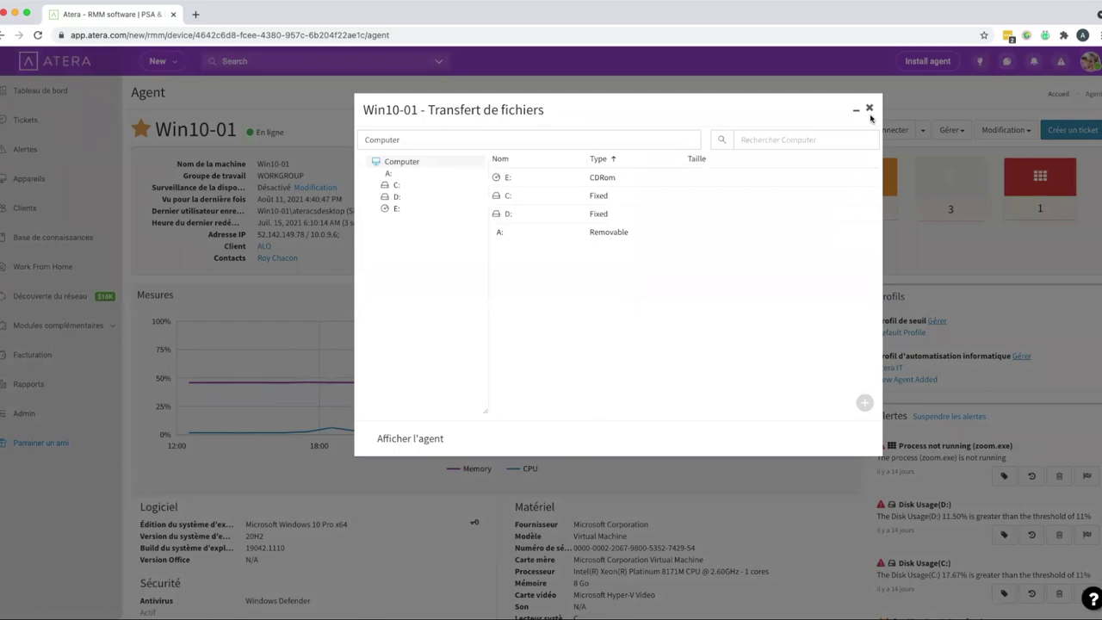
{"action": "left_click", "coordinate": [869, 110]}
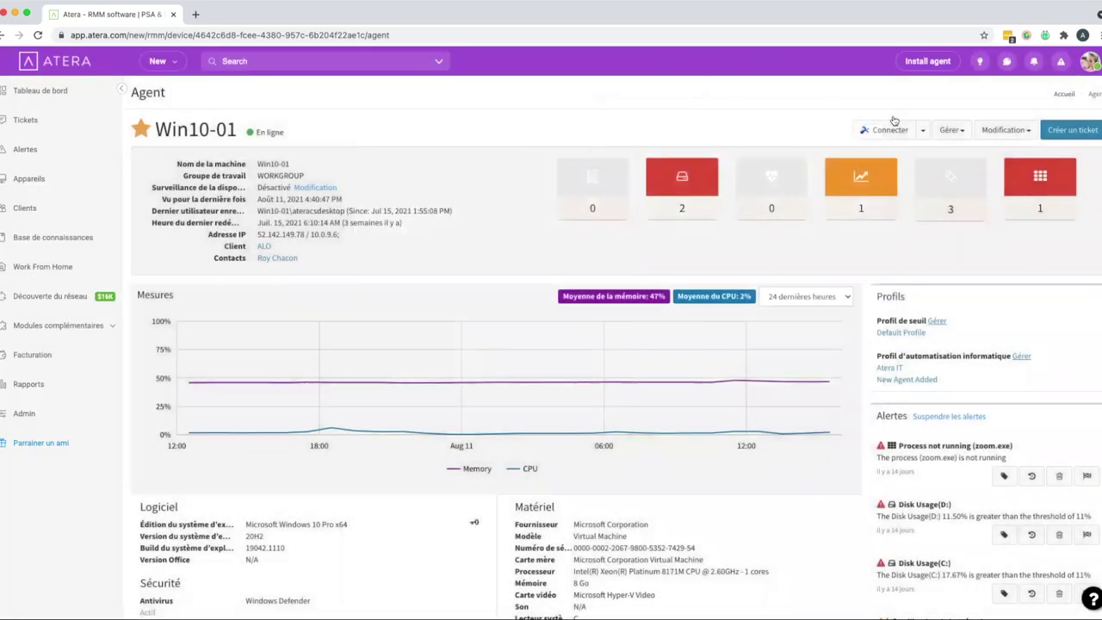
{"action": "left_click", "coordinate": [949, 130]}
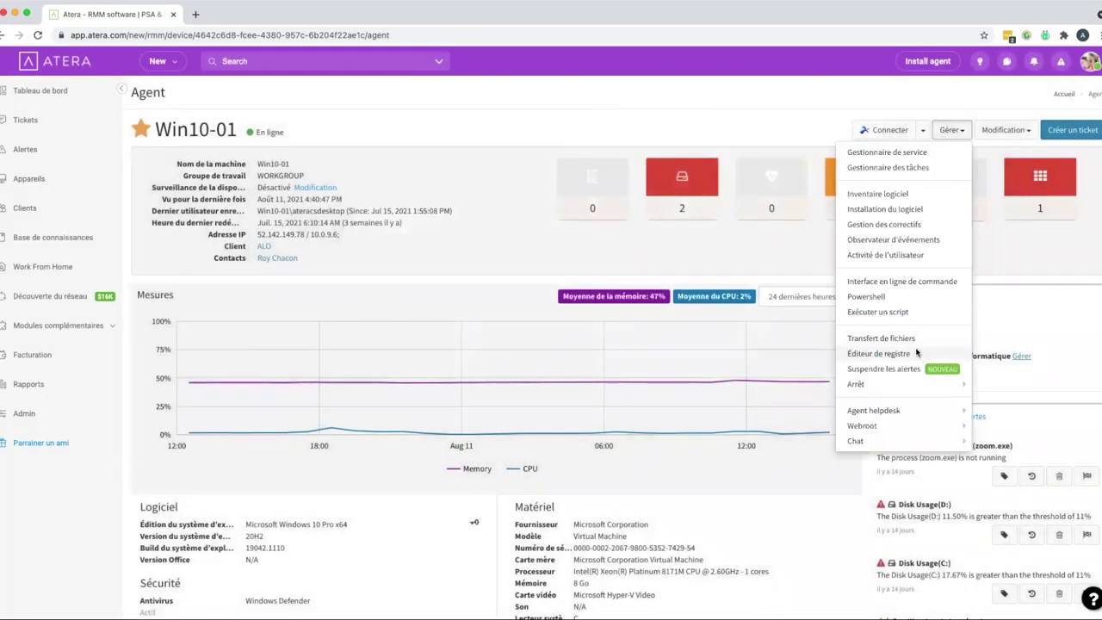
{"action": "left_click", "coordinate": [886, 353]}
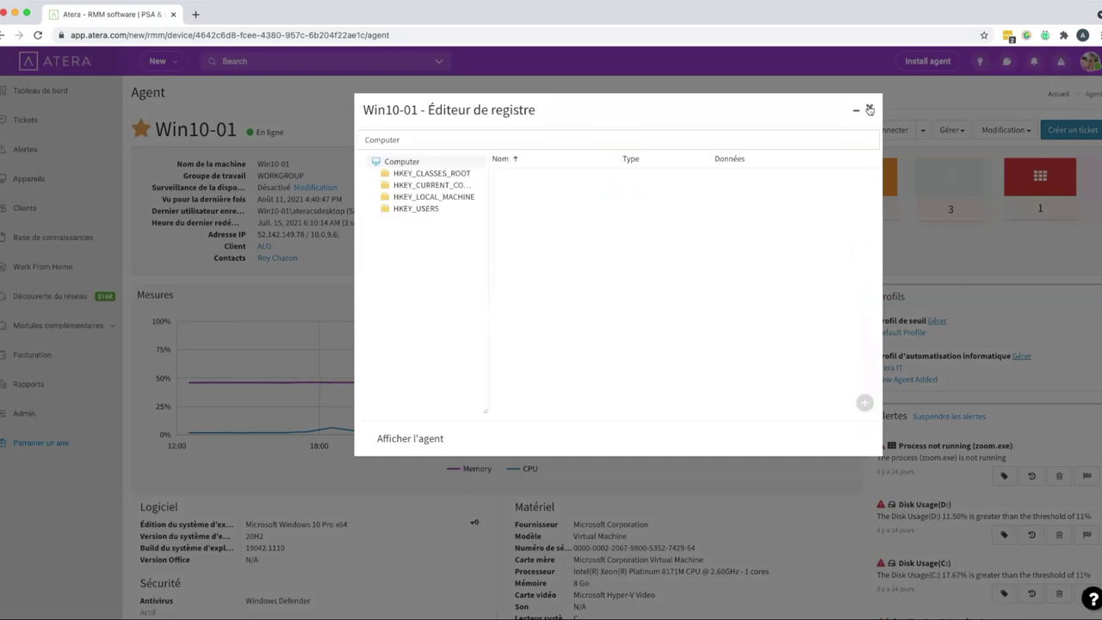
{"action": "left_click", "coordinate": [870, 110]}
Step: View the remote management options for Win10-01, including the Arrêt, Webroot and Chat choices, without running any
{"action": "left_click", "coordinate": [950, 130]}
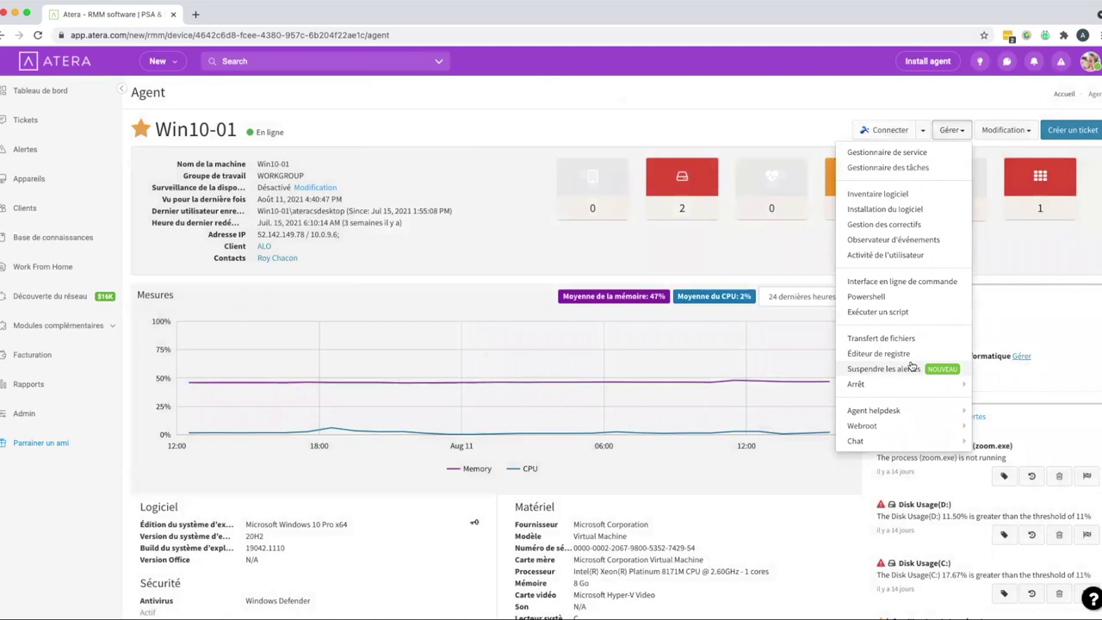
{"action": "mouse_move", "coordinate": [909, 384]}
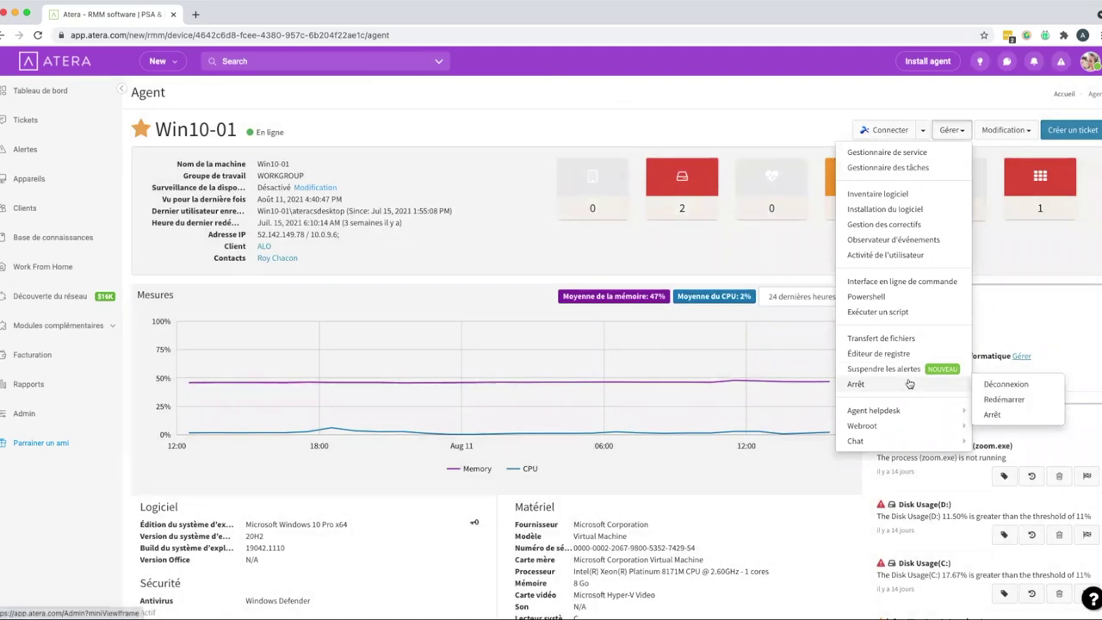
{"action": "mouse_move", "coordinate": [904, 414]}
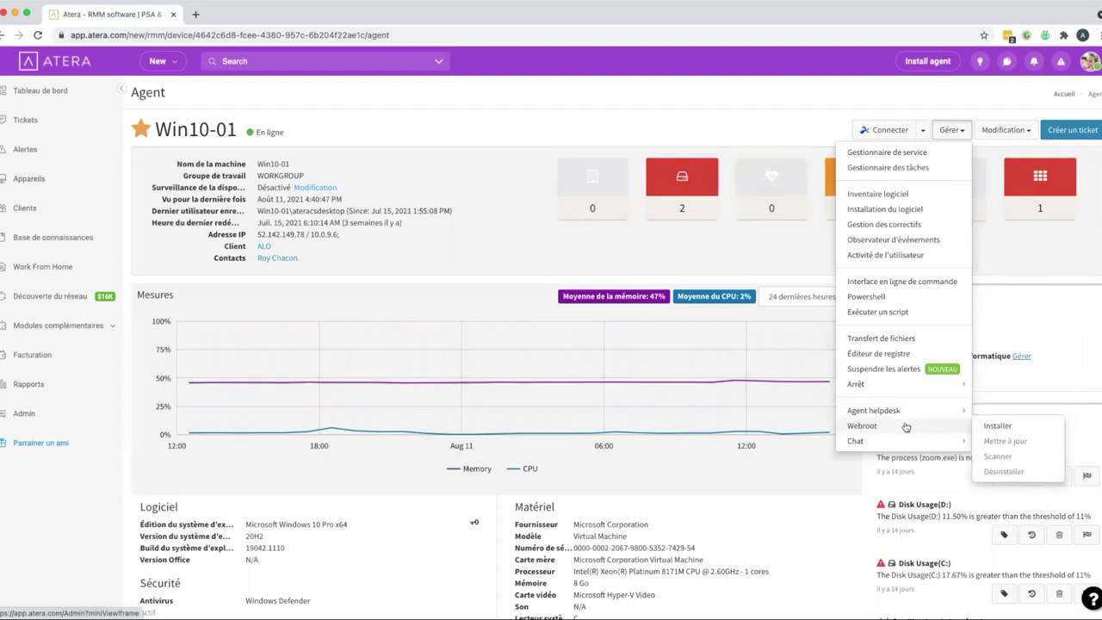
{"action": "mouse_move", "coordinate": [895, 446]}
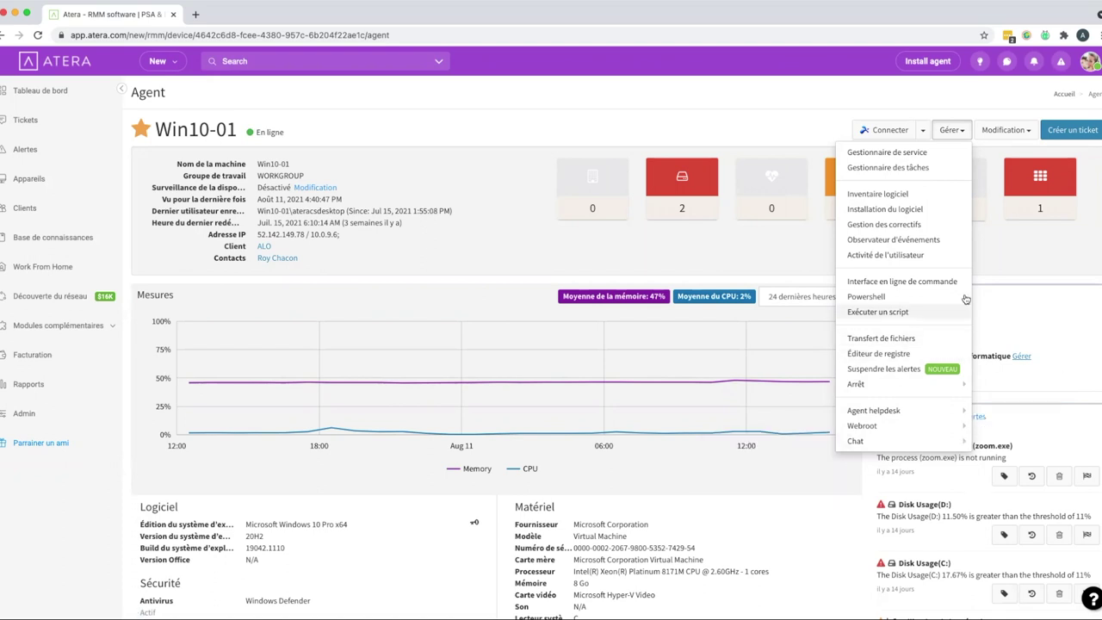
{"action": "left_click", "coordinate": [992, 271]}
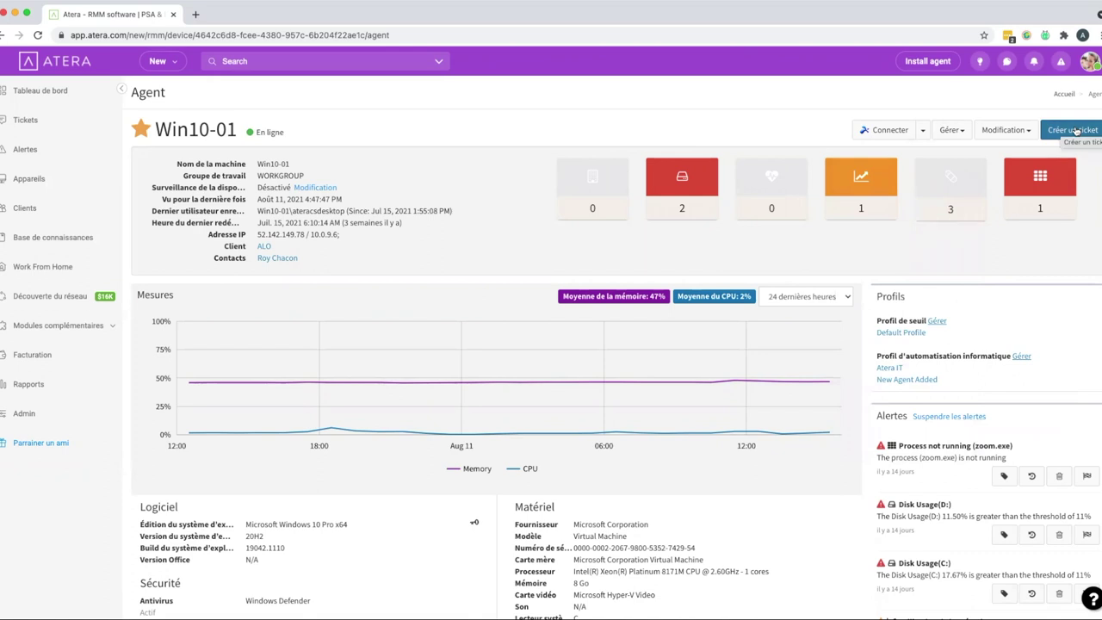
Step: View the name setting in Modifier l'agent for Win10-01 and cancel without changing it
{"action": "left_click", "coordinate": [997, 136]}
{"action": "left_click", "coordinate": [981, 152]}
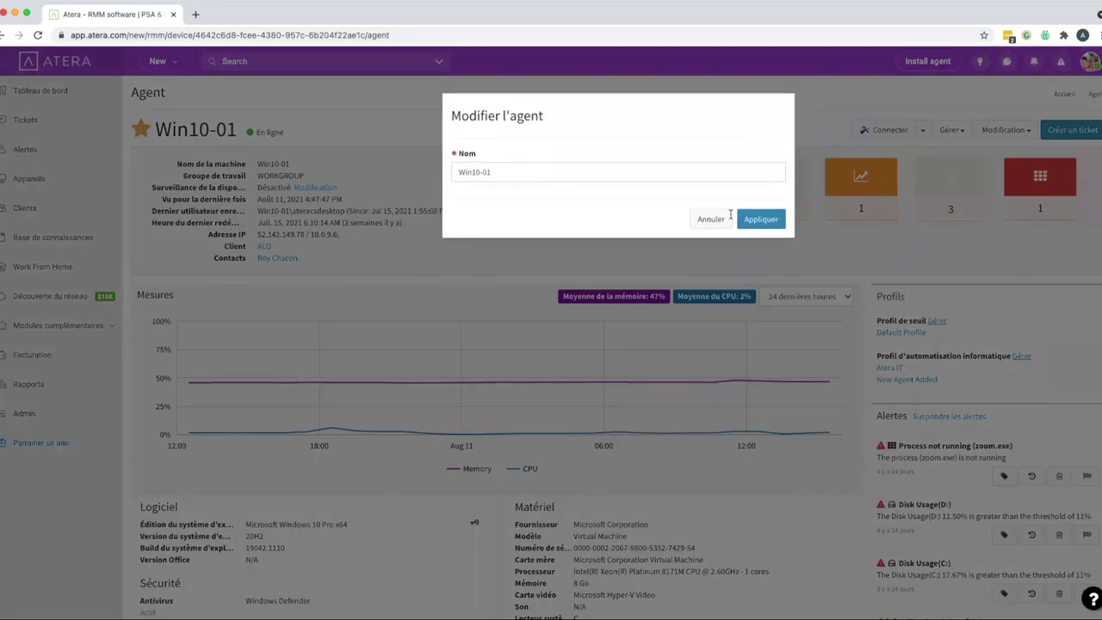
{"action": "left_click", "coordinate": [713, 220]}
Step: Try assigning Win10-01 to another client in Modifier des relations, check the selectable contacts, and cancel the change
{"action": "left_click", "coordinate": [1004, 130]}
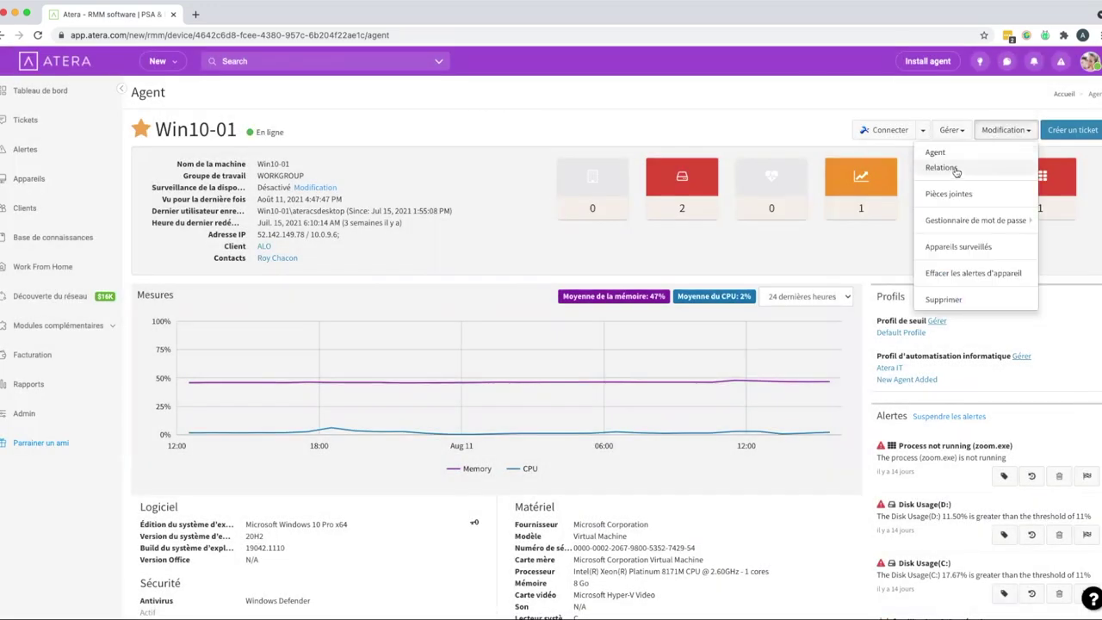
{"action": "left_click", "coordinate": [955, 170]}
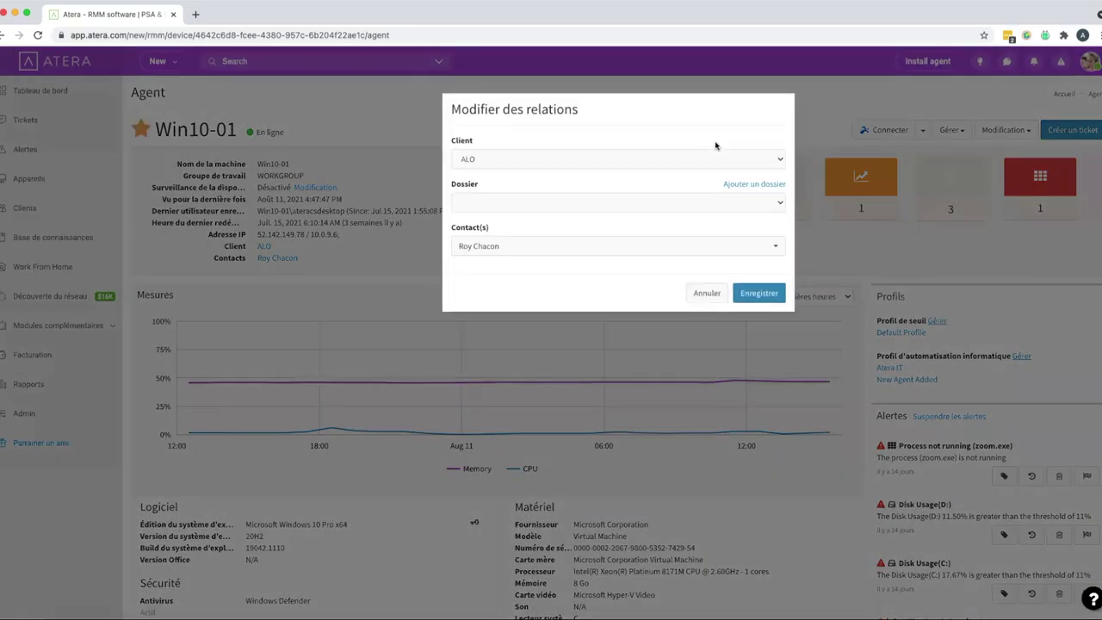
{"action": "left_click", "coordinate": [615, 161]}
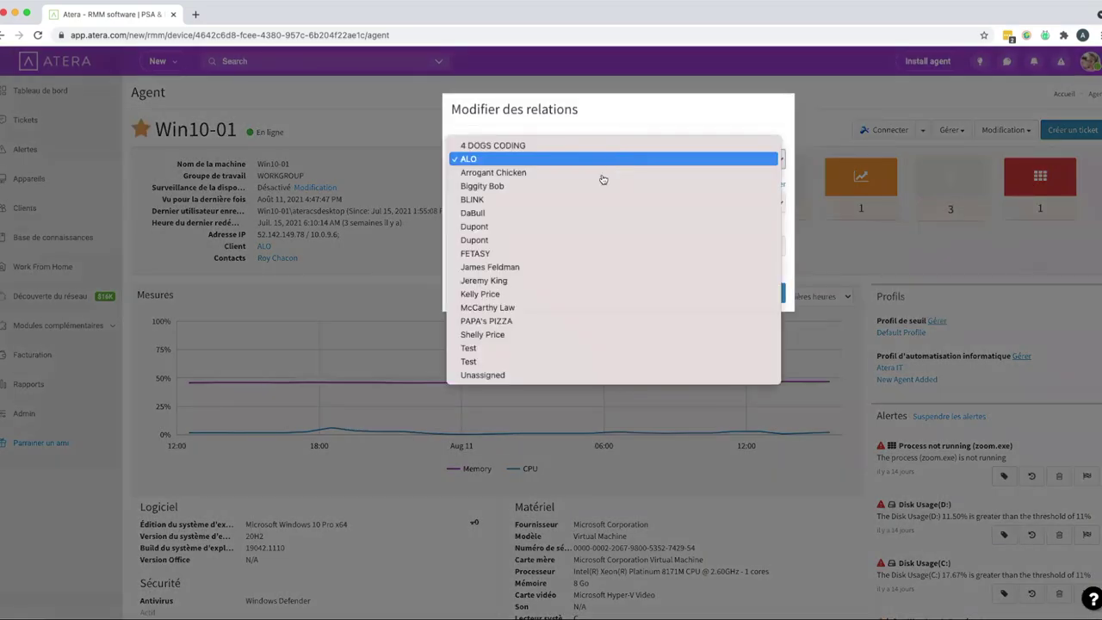
{"action": "left_click", "coordinate": [554, 241]}
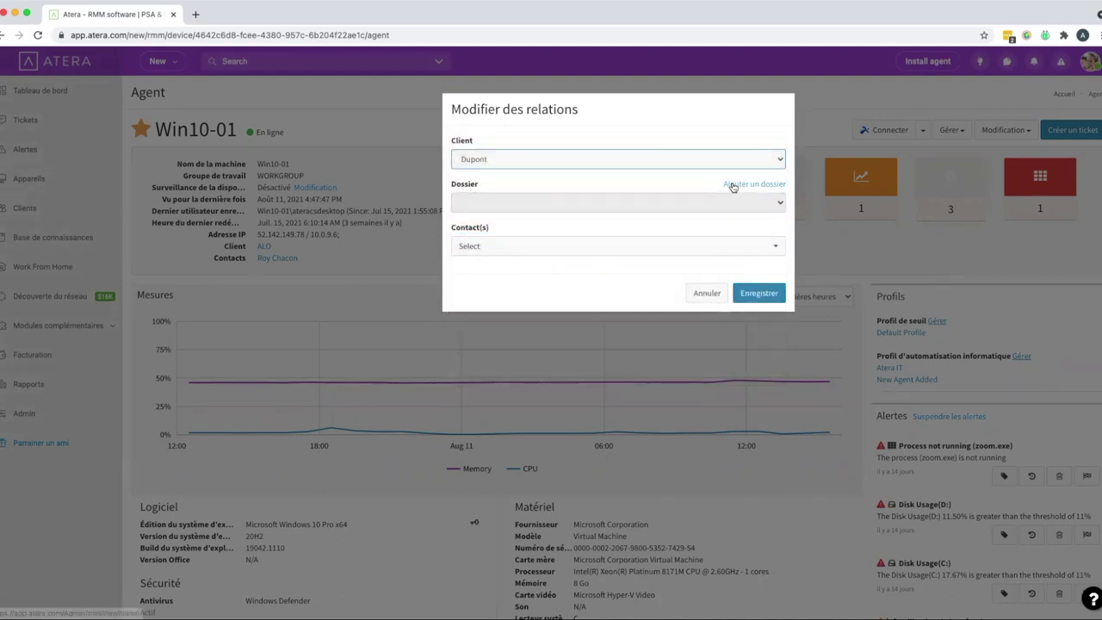
{"action": "left_click", "coordinate": [704, 249]}
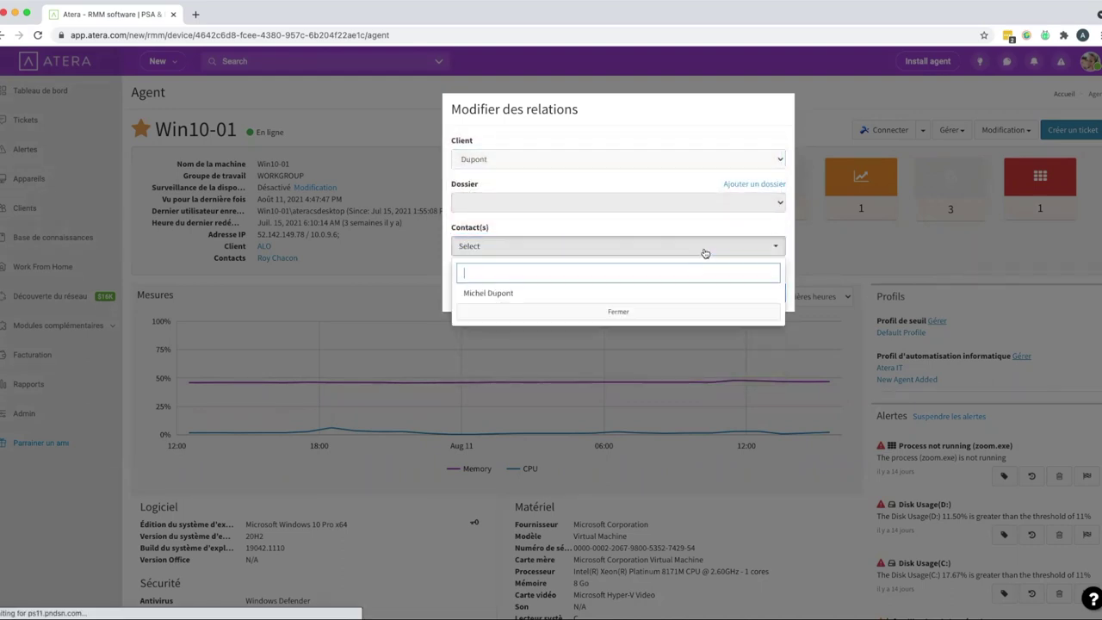
{"action": "left_click", "coordinate": [730, 136]}
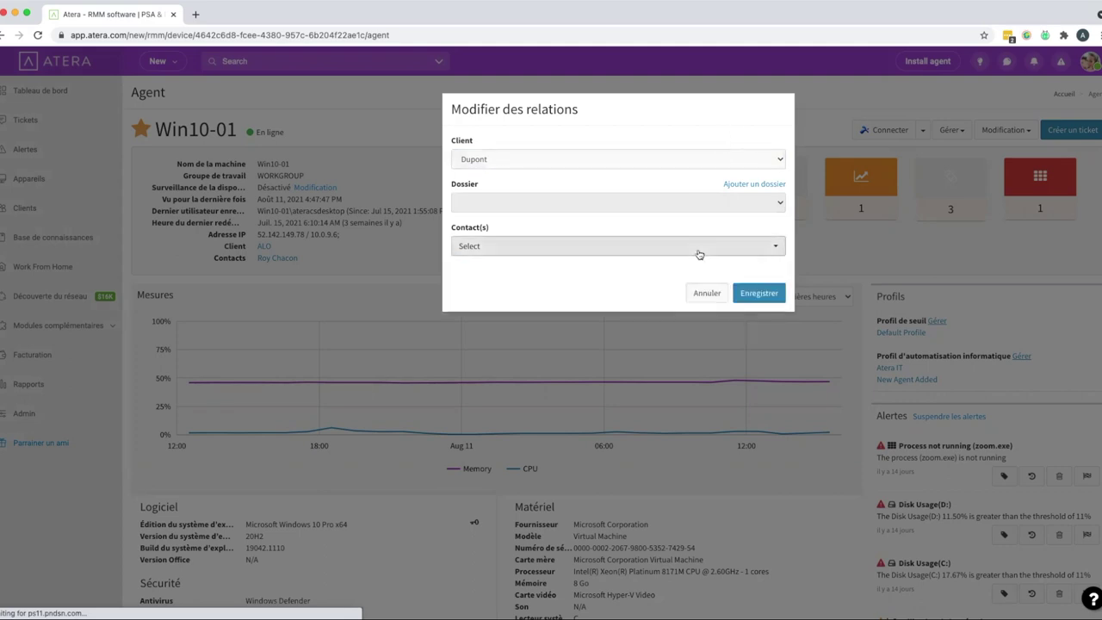
{"action": "left_click", "coordinate": [707, 295]}
Step: View the device attachments of Win10-01, close them, and review the password manager, monitored devices, alert clearing and deletion options
{"action": "left_click", "coordinate": [997, 130]}
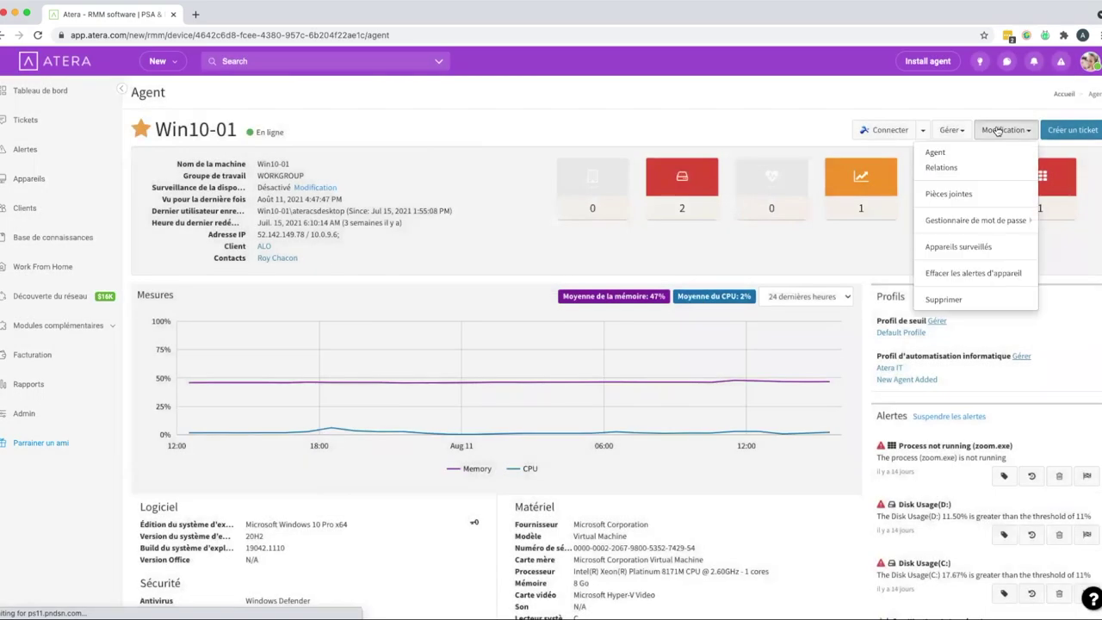
{"action": "left_click", "coordinate": [956, 194]}
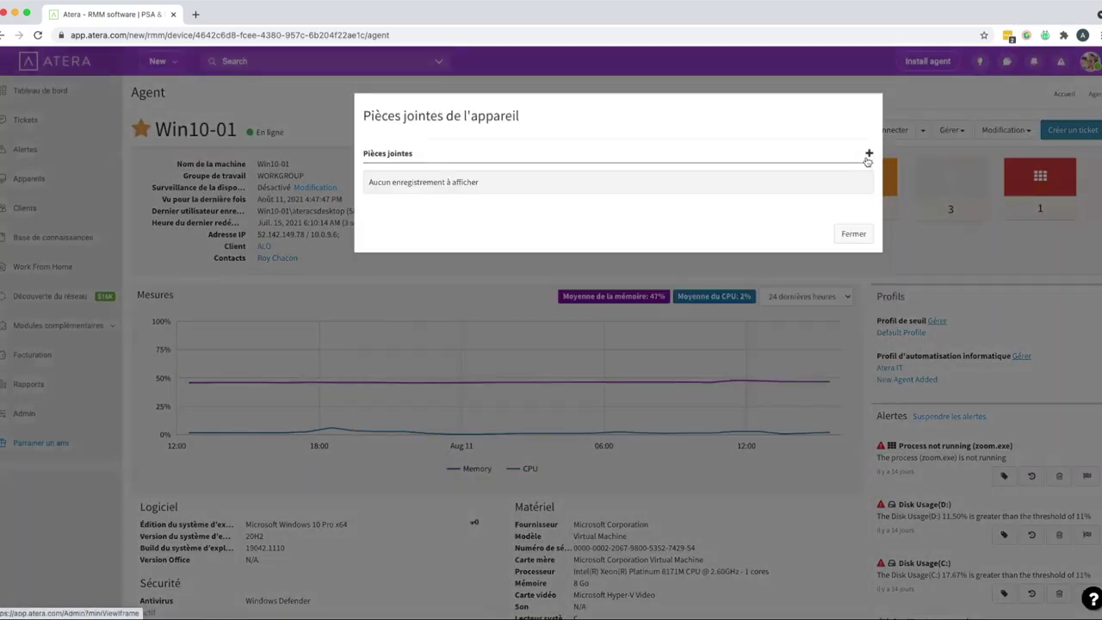
{"action": "left_click", "coordinate": [855, 236]}
{"action": "left_click", "coordinate": [1007, 130]}
{"action": "mouse_move", "coordinate": [971, 223]}
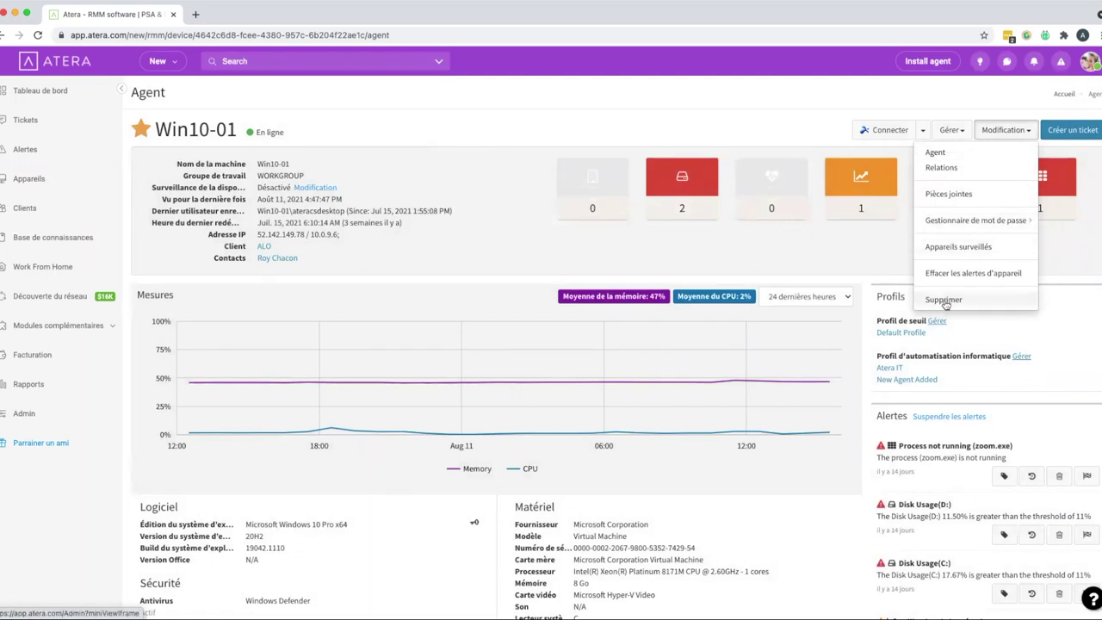
{"action": "left_click", "coordinate": [896, 258]}
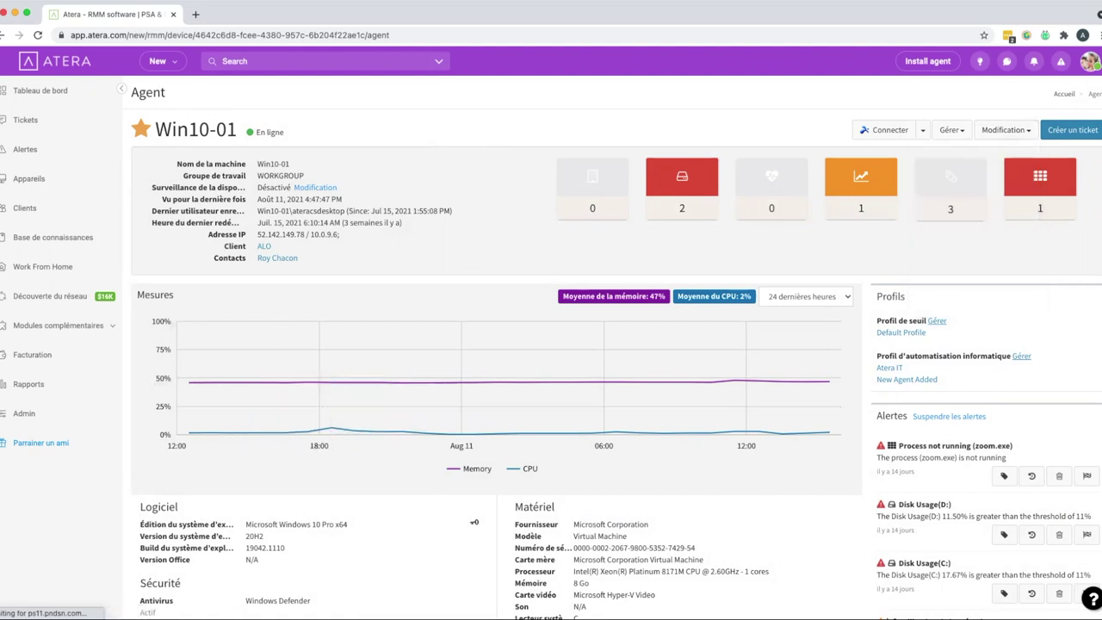
Step: Open the shared script library in the Admin scripts settings and browse its script categories without filtering
{"action": "left_click", "coordinate": [79, 416]}
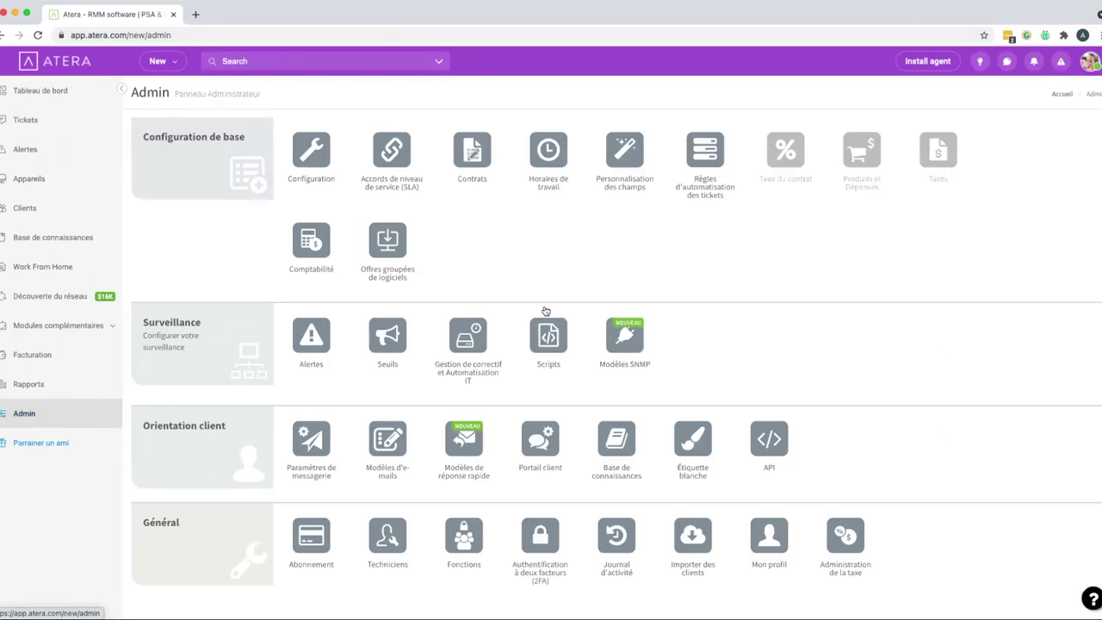
{"action": "left_click", "coordinate": [543, 341]}
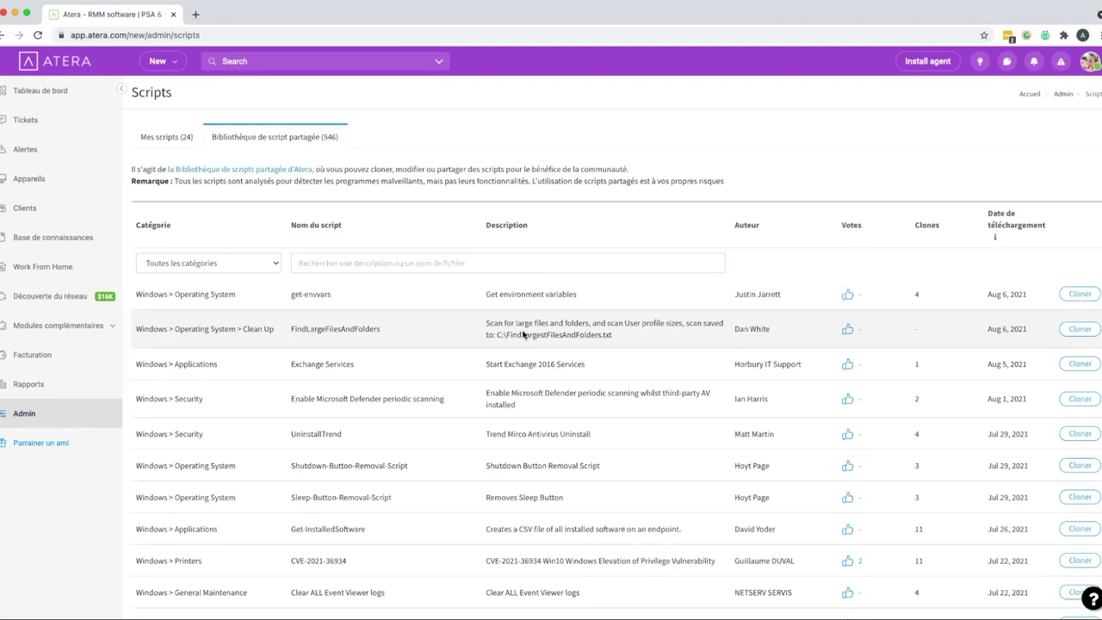
{"action": "left_click", "coordinate": [220, 262]}
{"action": "scroll", "coordinate": [253, 334], "scroll_direction": "down", "scroll_amount": 2}
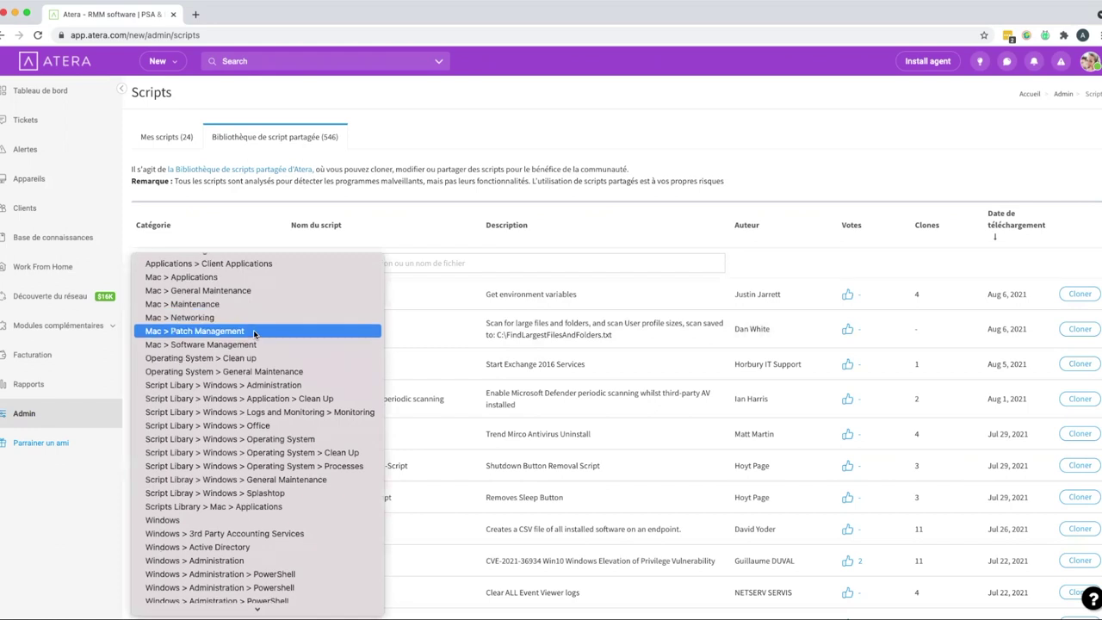
{"action": "scroll", "coordinate": [254, 334], "scroll_direction": "down", "scroll_amount": 10}
{"action": "scroll", "coordinate": [254, 334], "scroll_direction": "down", "scroll_amount": 5}
{"action": "scroll", "coordinate": [254, 334], "scroll_direction": "down", "scroll_amount": 6}
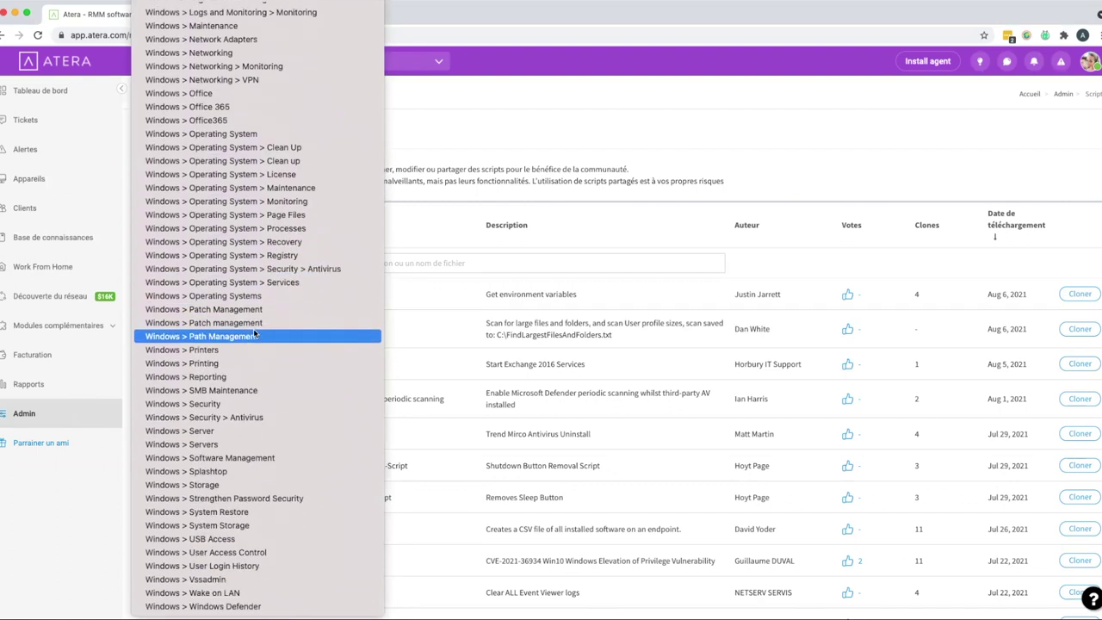
{"action": "left_click", "coordinate": [422, 239]}
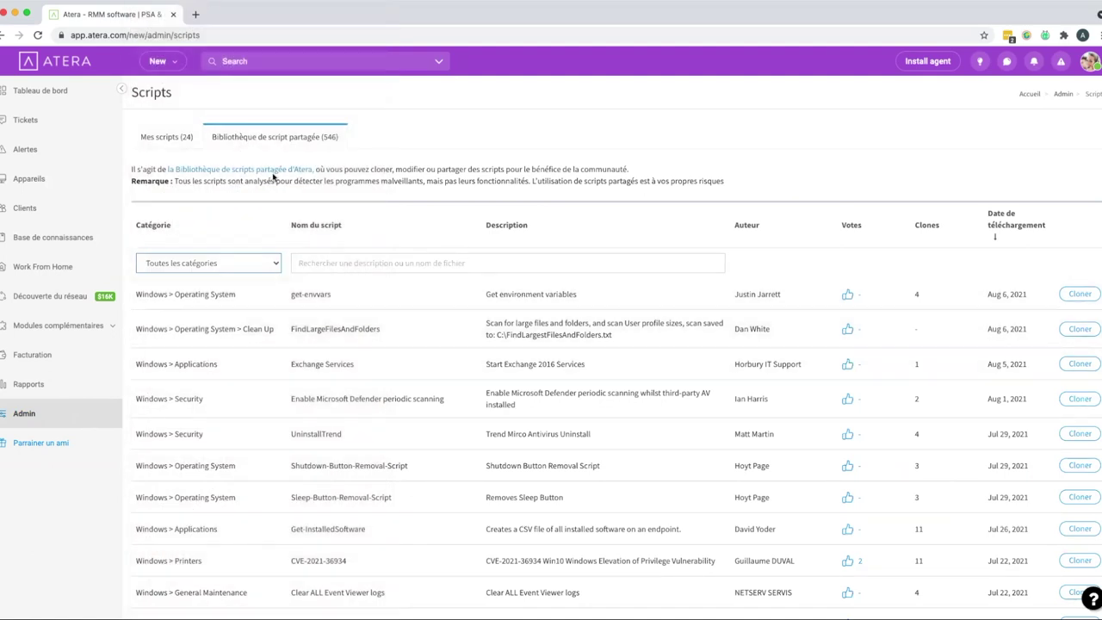
Step: Browse the private script collection in Mes scripts
{"action": "left_click", "coordinate": [168, 137]}
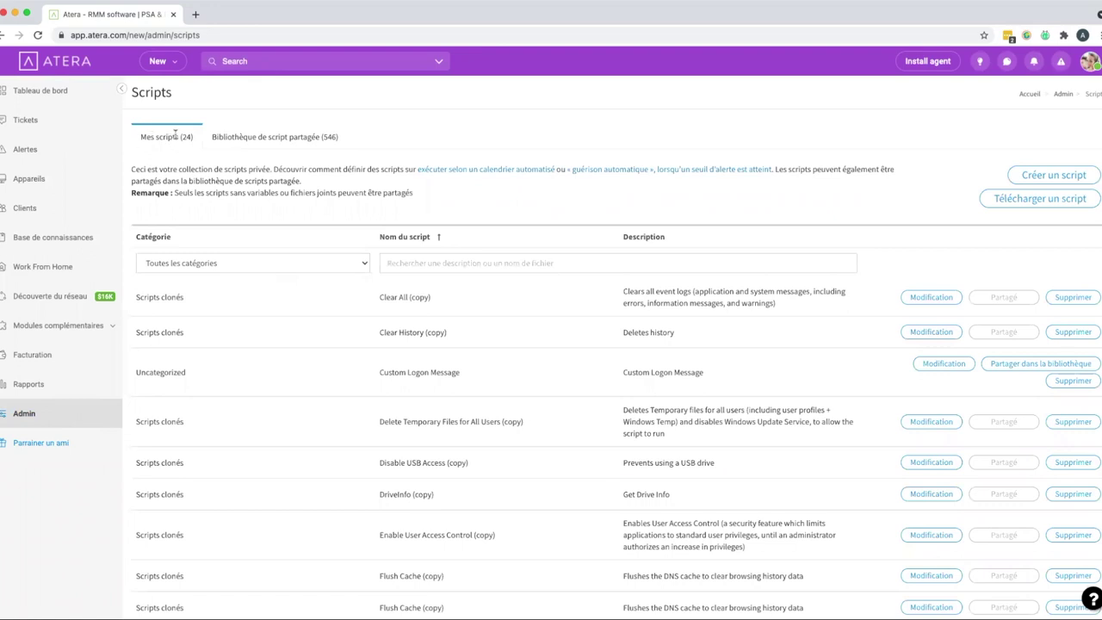
{"action": "scroll", "coordinate": [289, 244], "scroll_direction": "down", "scroll_amount": 5}
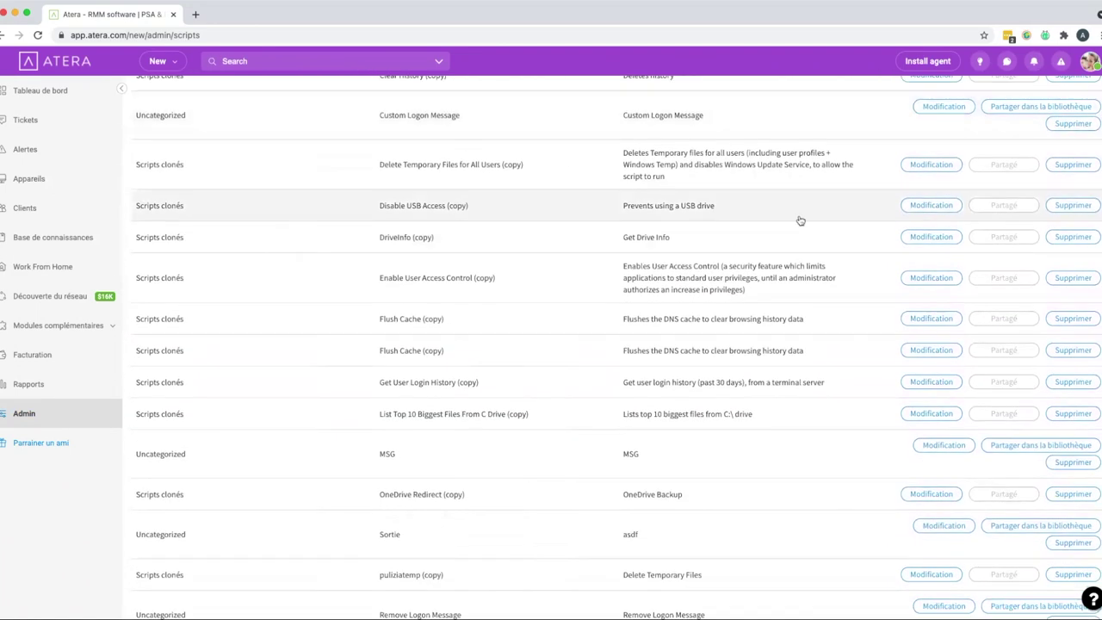
{"action": "scroll", "coordinate": [733, 332], "scroll_direction": "down", "scroll_amount": 3}
{"action": "scroll", "coordinate": [733, 332], "scroll_direction": "up", "scroll_amount": 8}
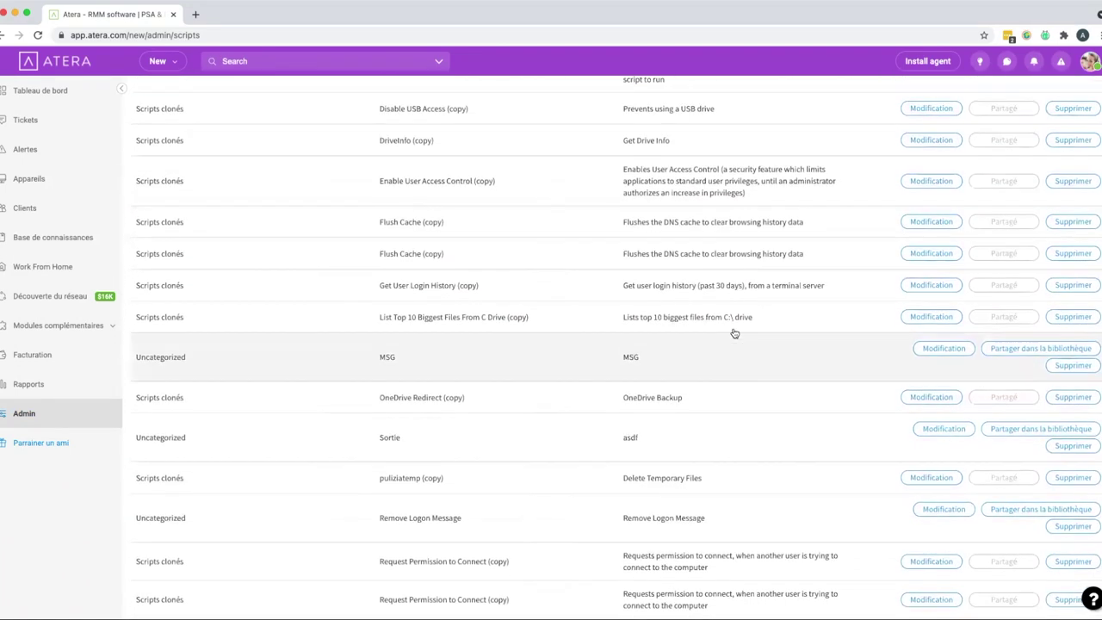
Step: Open Modèles SNMP in the Admin settings and browse the shared SNMP template library
{"action": "left_click", "coordinate": [81, 411]}
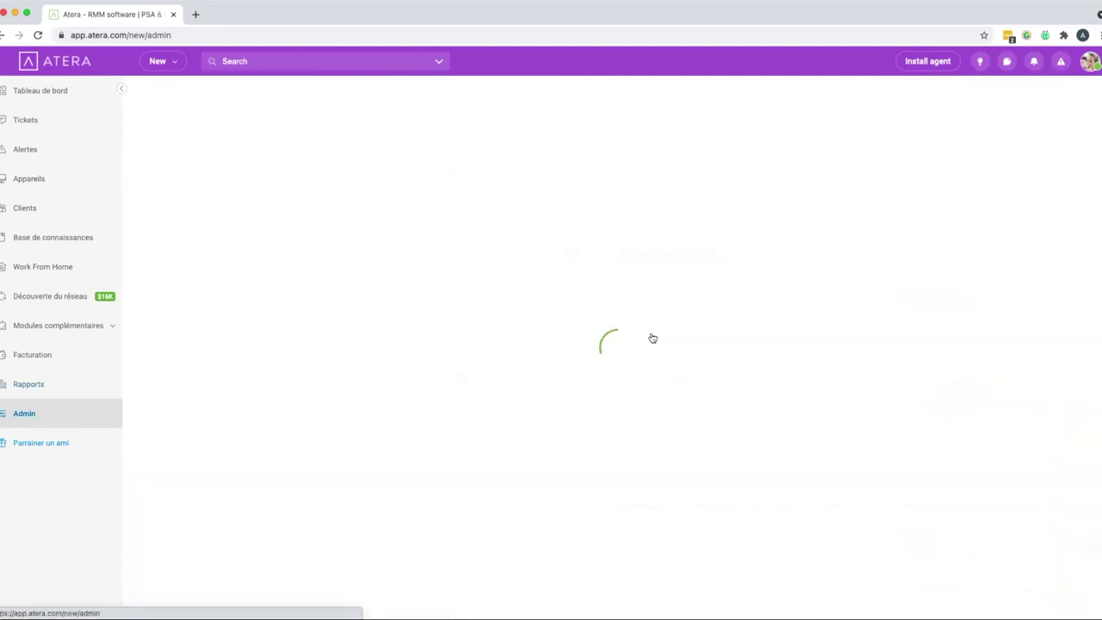
{"action": "left_click", "coordinate": [639, 335]}
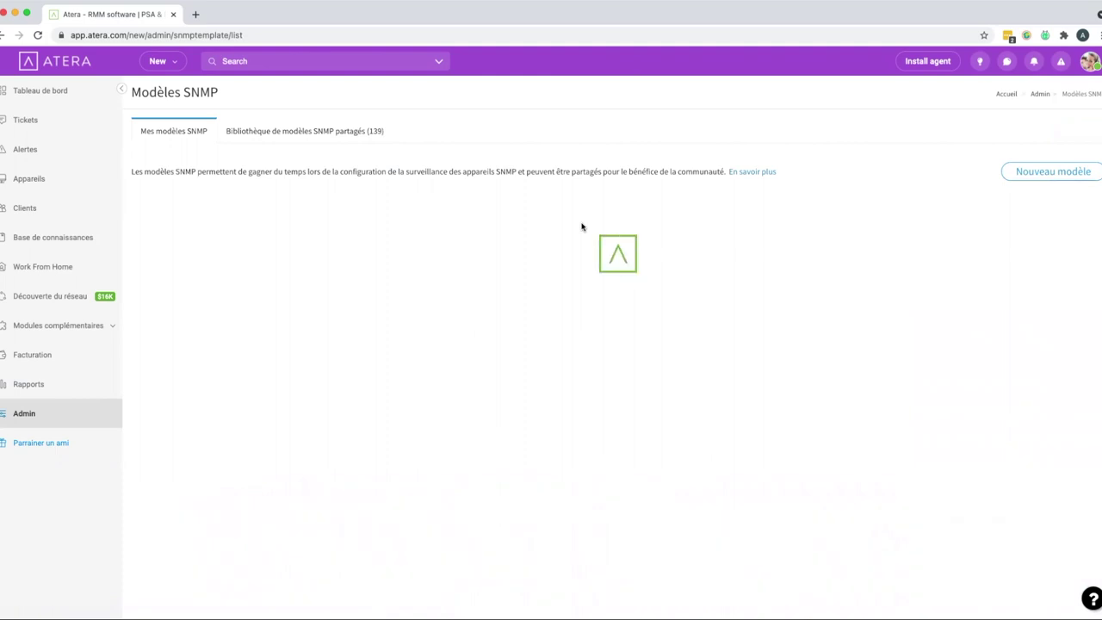
{"action": "left_click", "coordinate": [354, 133]}
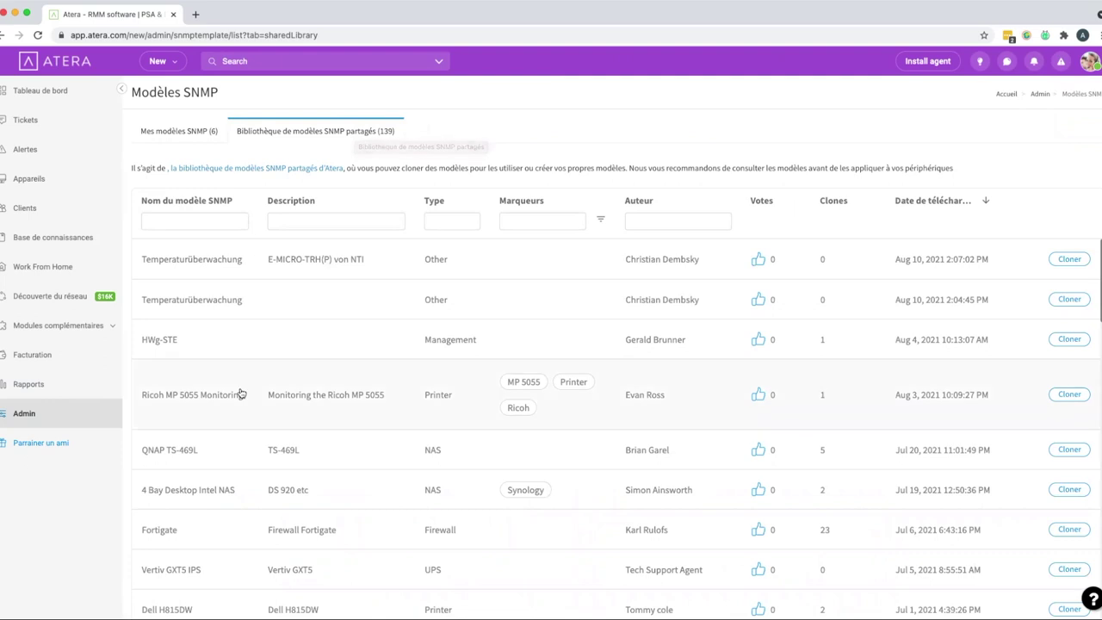
{"action": "scroll", "coordinate": [241, 393], "scroll_direction": "down", "scroll_amount": 5}
{"action": "scroll", "coordinate": [241, 392], "scroll_direction": "down", "scroll_amount": 5}
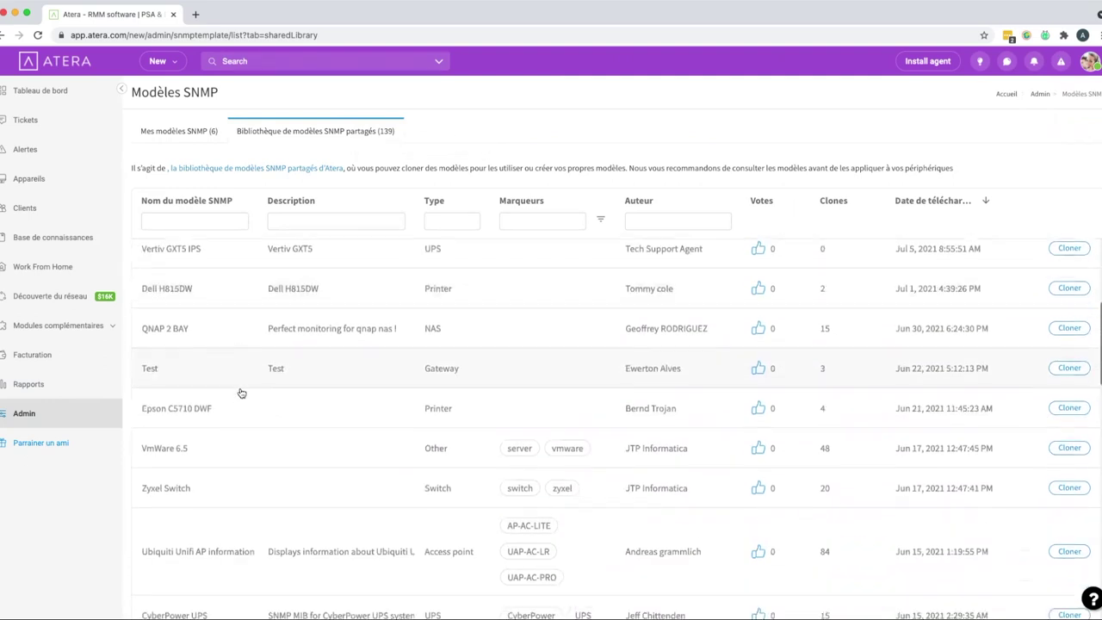
{"action": "scroll", "coordinate": [241, 392], "scroll_direction": "down", "scroll_amount": 2}
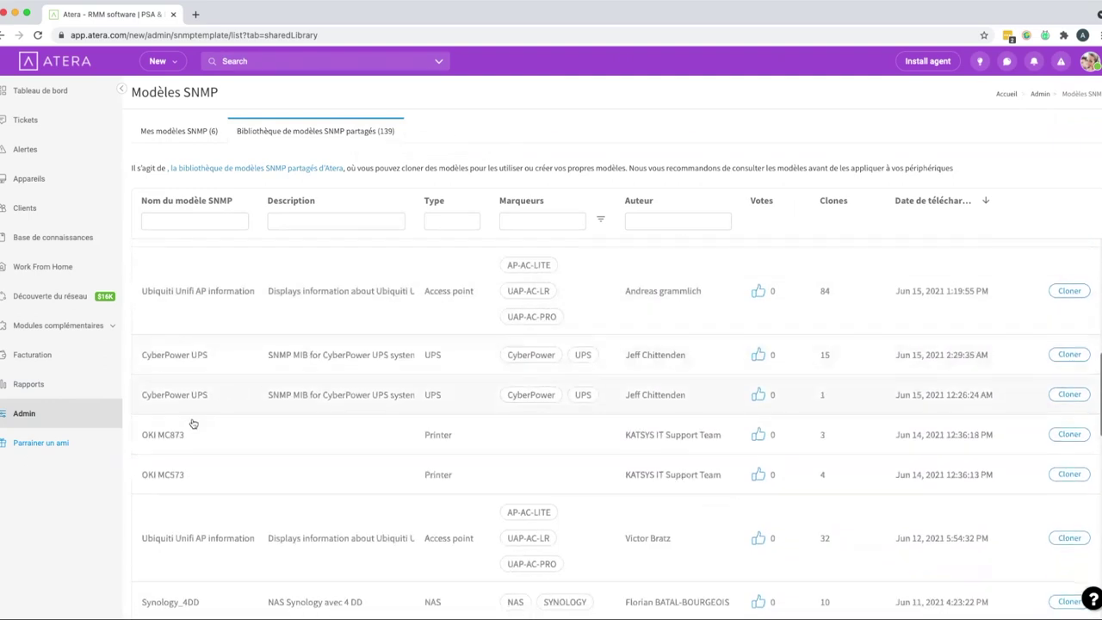
Step: Examine the OID values and monitored OID conditions of the shared OKI MC873 printer template
{"action": "left_click", "coordinate": [172, 437]}
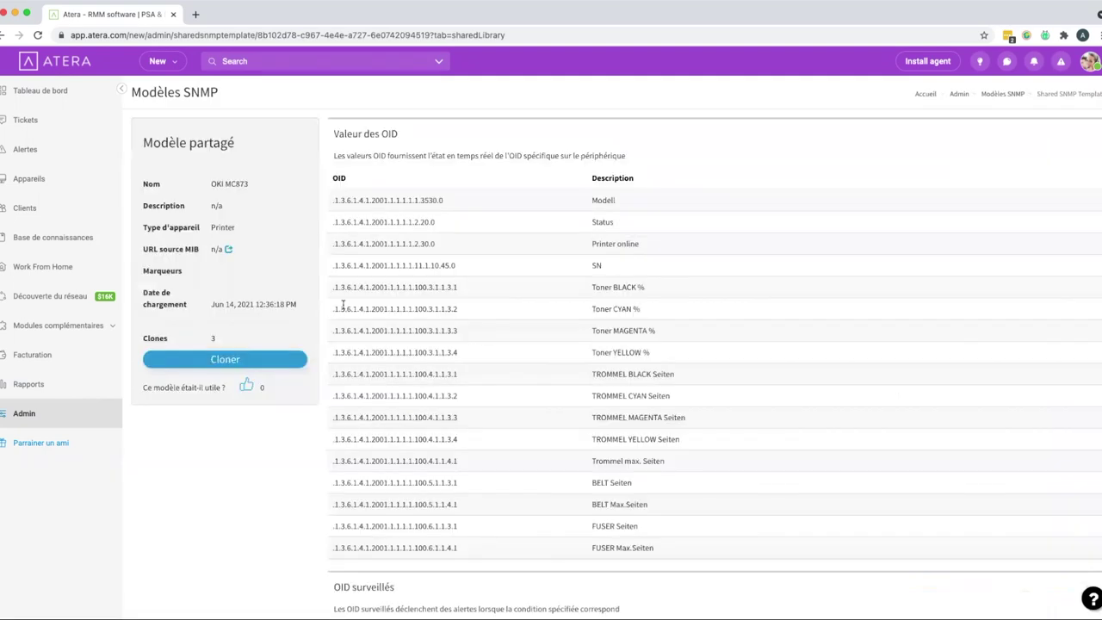
{"action": "scroll", "coordinate": [328, 308], "scroll_direction": "down", "scroll_amount": 4}
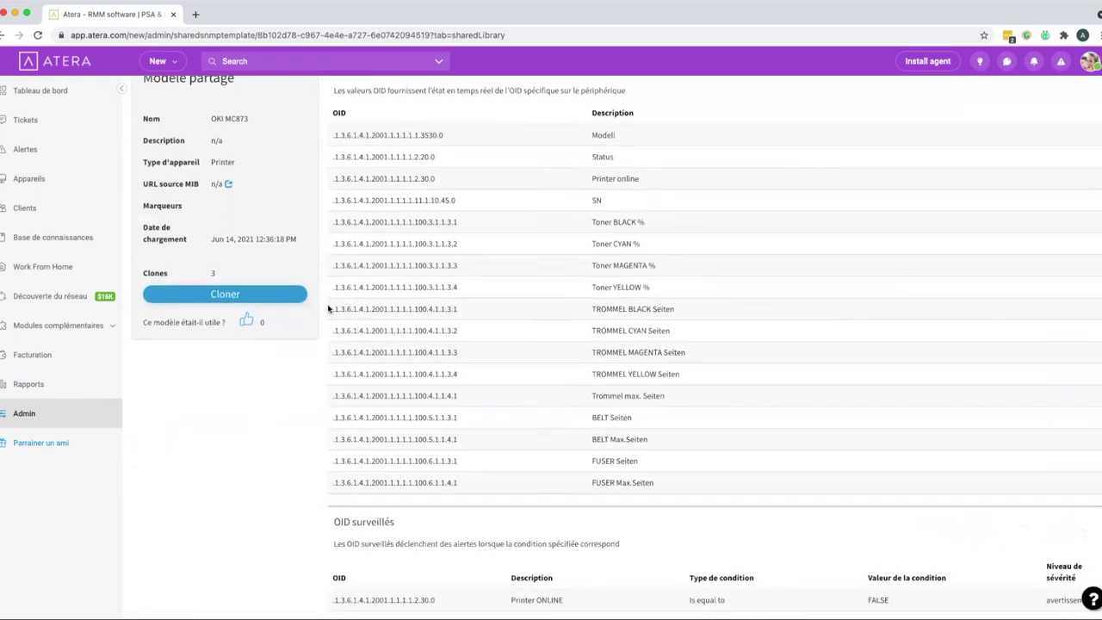
{"action": "scroll", "coordinate": [328, 308], "scroll_direction": "down", "scroll_amount": 5}
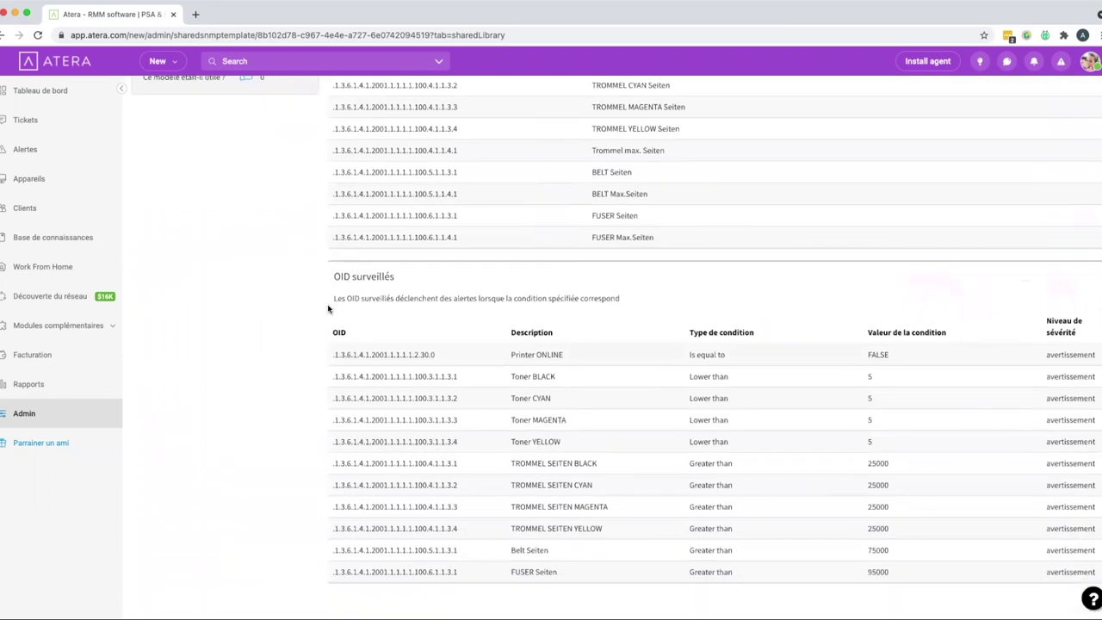
{"action": "scroll", "coordinate": [328, 308], "scroll_direction": "up", "scroll_amount": 7}
{"action": "scroll", "coordinate": [328, 308], "scroll_direction": "up", "scroll_amount": 2}
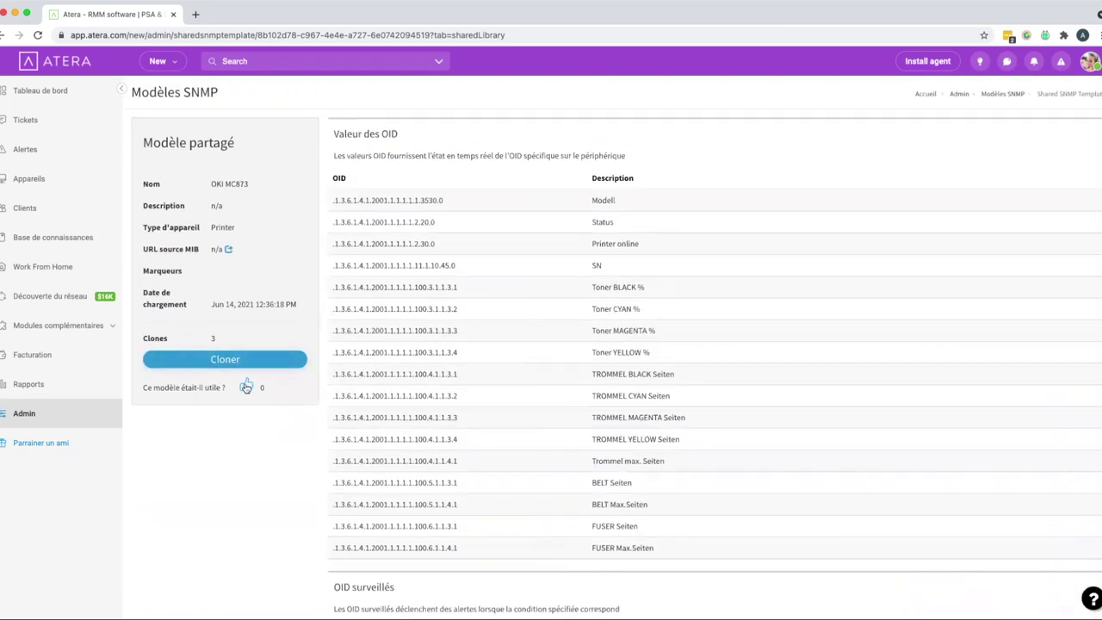
Step: Open the alert settings in the Surveillance section of Admin
{"action": "left_click", "coordinate": [64, 414]}
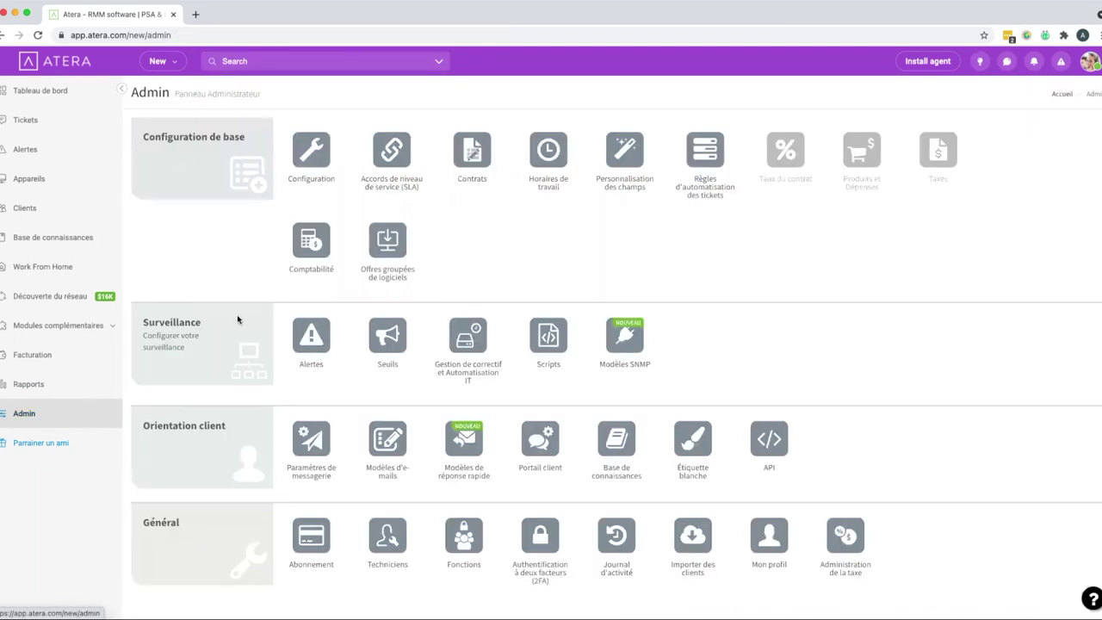
{"action": "left_click", "coordinate": [312, 336]}
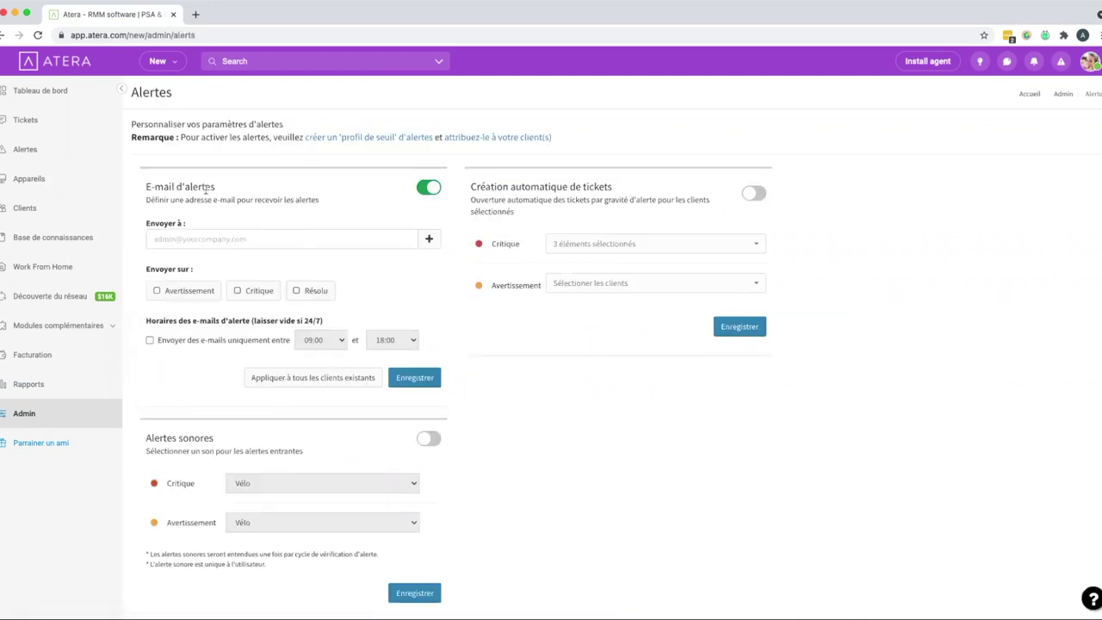
Step: Try the Avertissement, Critique and Résolu triggers for alert e-mails, and clear all three again
{"action": "left_click", "coordinate": [193, 238]}
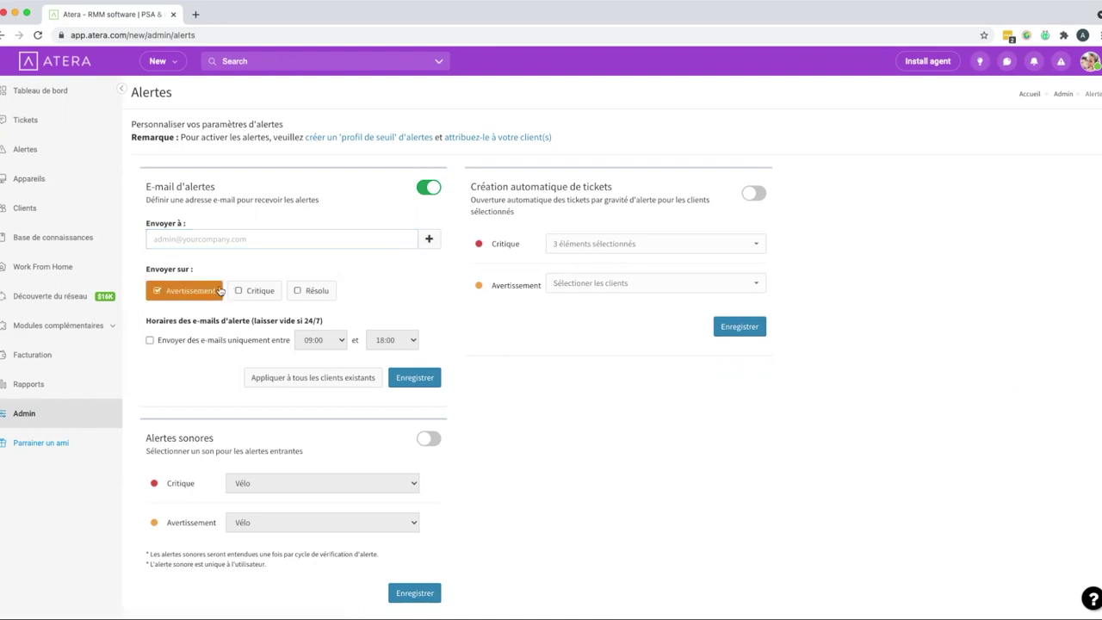
{"action": "left_click", "coordinate": [246, 290]}
{"action": "left_click", "coordinate": [300, 292]}
{"action": "left_click", "coordinate": [185, 290]}
{"action": "left_click", "coordinate": [254, 290]}
{"action": "left_click", "coordinate": [296, 291]}
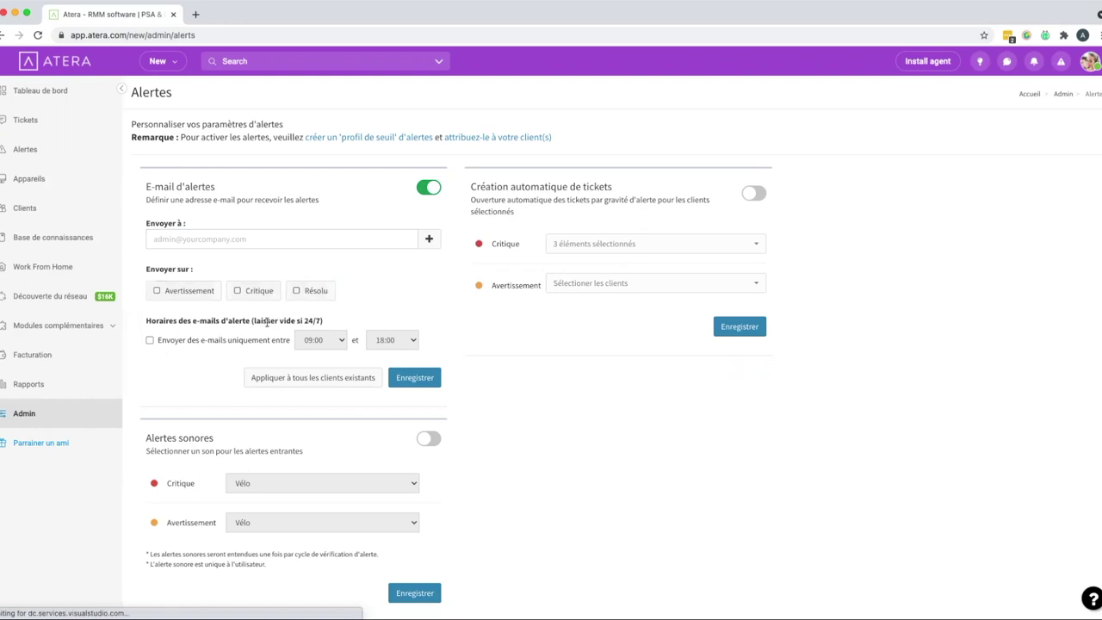
Step: Try restricting alert e-mails to set hours, view the start and end time choices, and remove the restriction
{"action": "left_click_drag", "start_coordinate": [180, 319], "coordinate": [302, 318]}
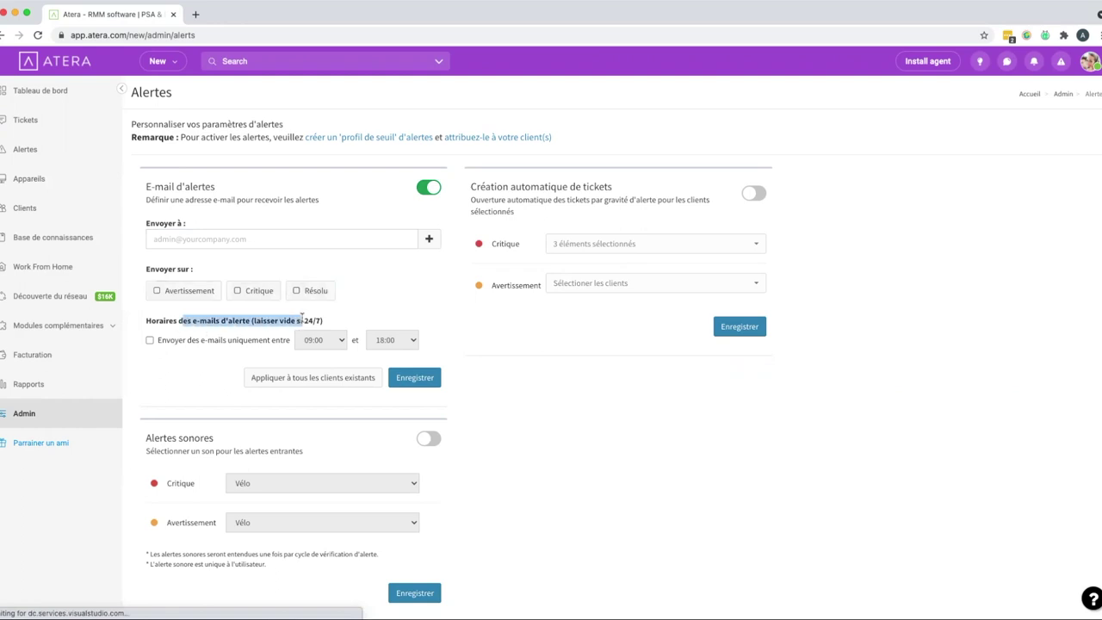
{"action": "left_click", "coordinate": [150, 340]}
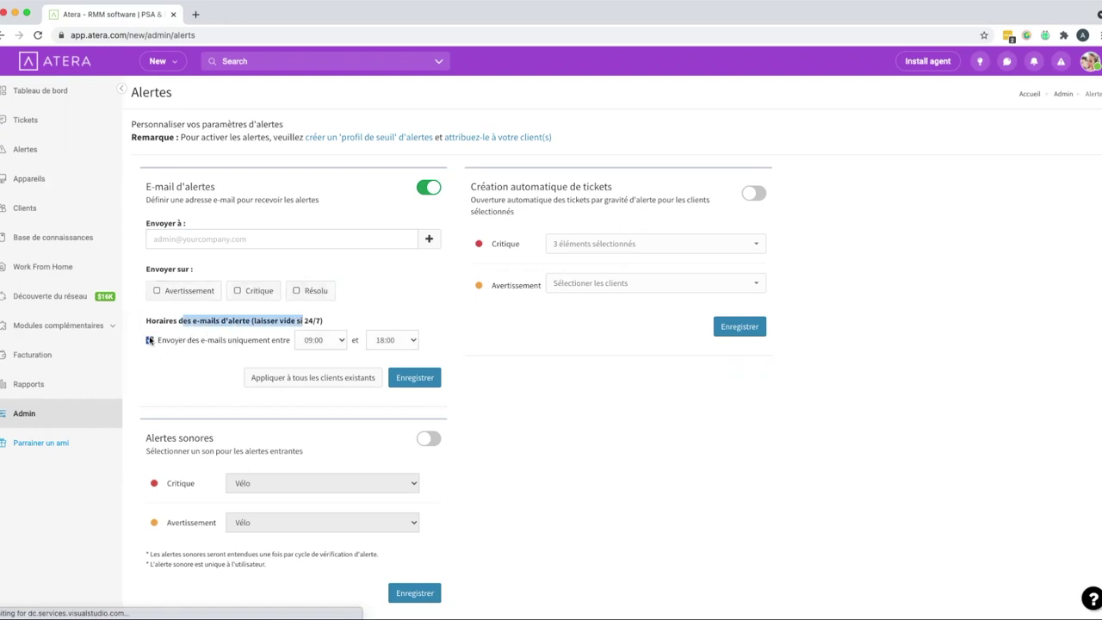
{"action": "left_click", "coordinate": [321, 340]}
{"action": "left_click", "coordinate": [321, 340]}
{"action": "left_click", "coordinate": [384, 341]}
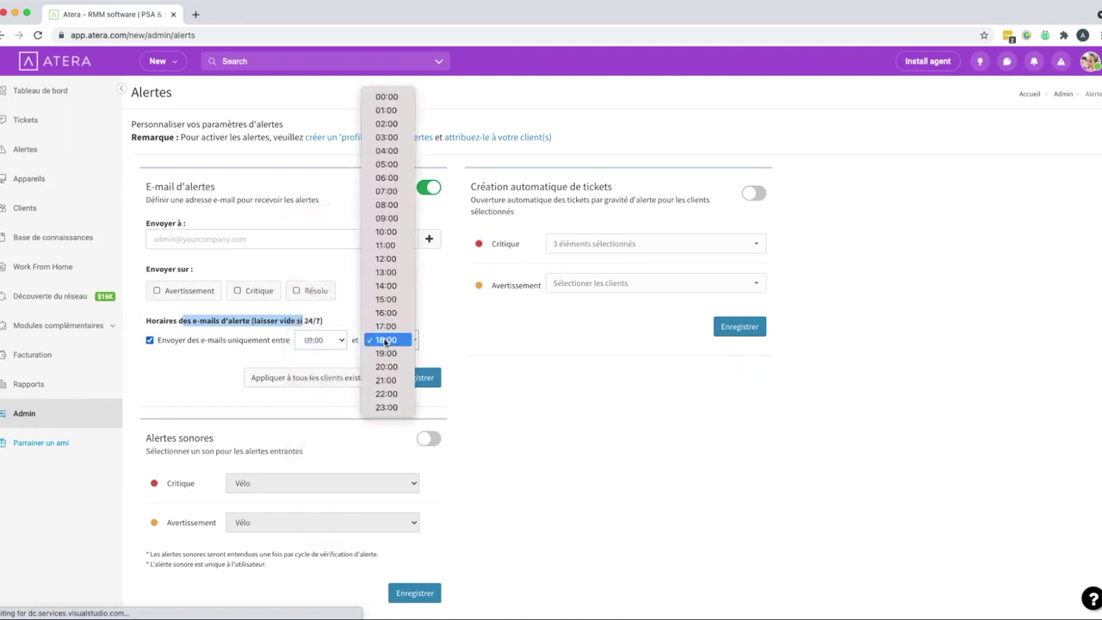
{"action": "left_click", "coordinate": [384, 340]}
{"action": "left_click", "coordinate": [150, 340]}
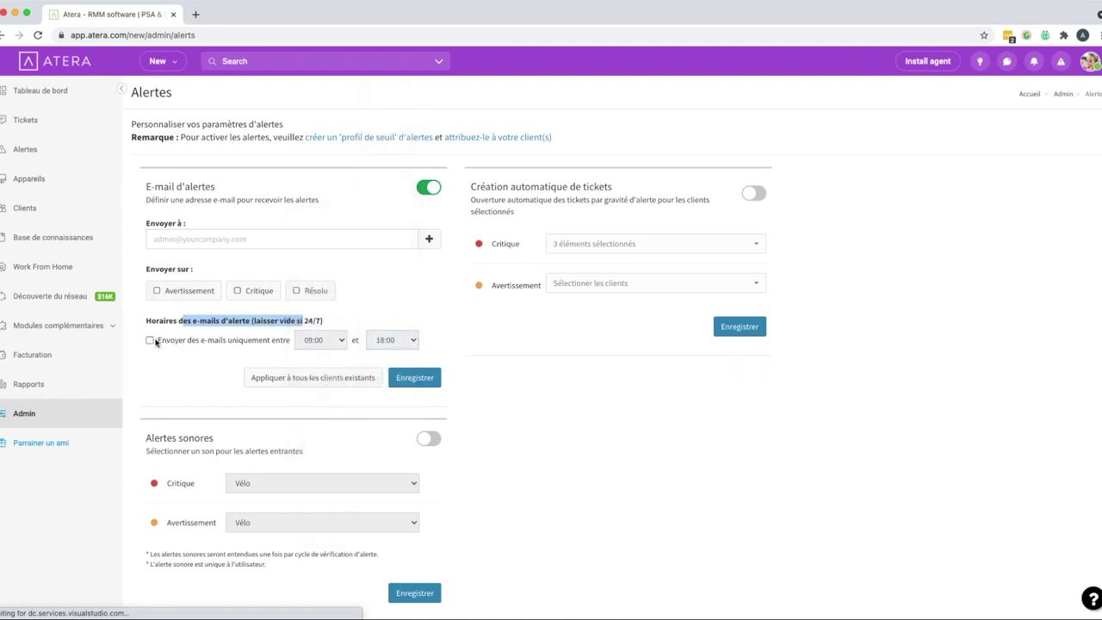
Step: Enable Alertes sonores, set the Critique sound to Porte, and switch the sound alerts off again
{"action": "scroll", "coordinate": [273, 432], "scroll_direction": "down", "scroll_amount": 1}
{"action": "left_click", "coordinate": [435, 419]}
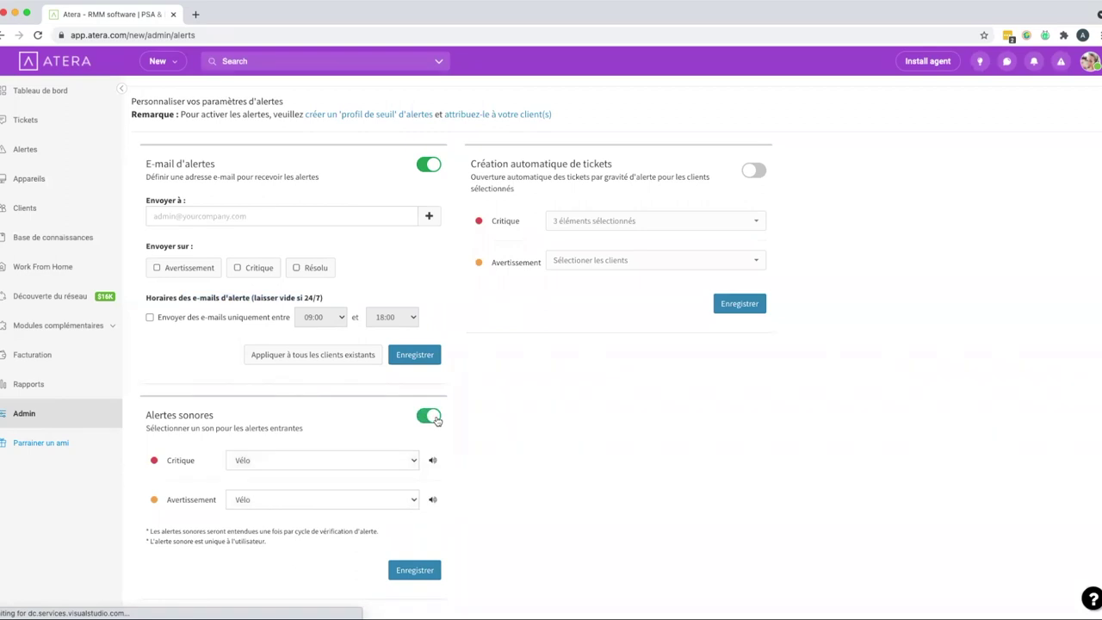
{"action": "left_click", "coordinate": [384, 462]}
{"action": "left_click", "coordinate": [385, 462]}
{"action": "left_click", "coordinate": [394, 461]}
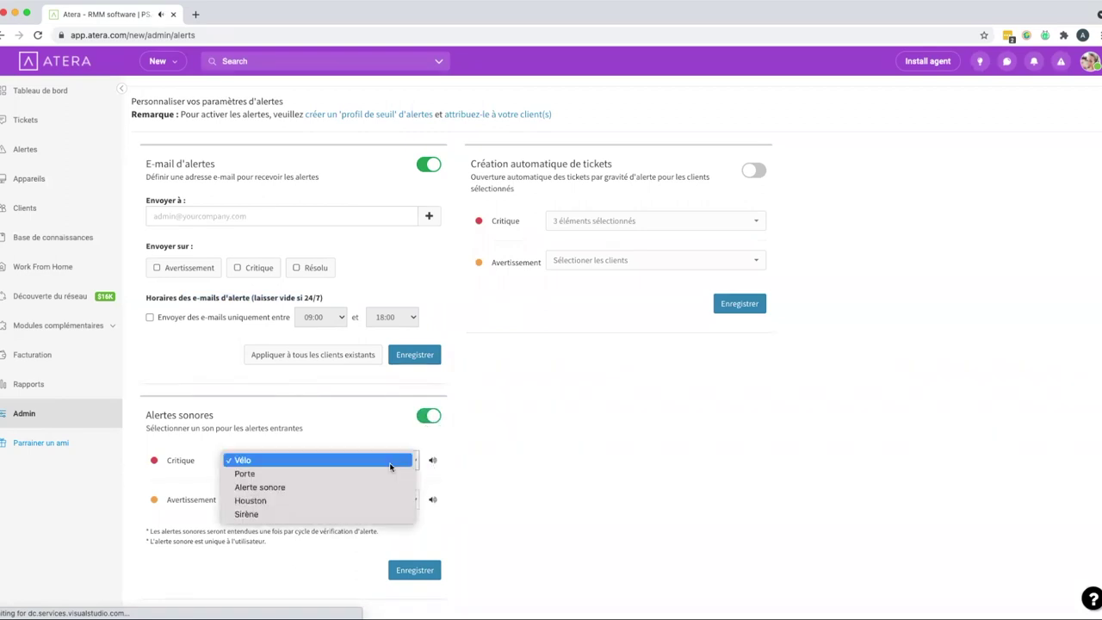
{"action": "left_click", "coordinate": [387, 472]}
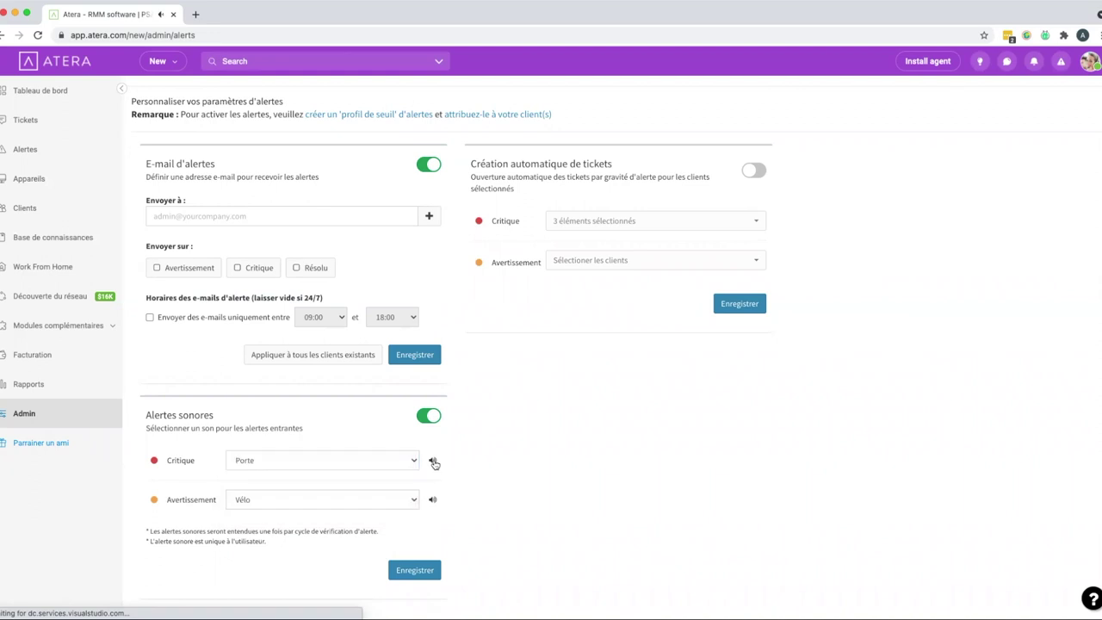
{"action": "left_click", "coordinate": [430, 418]}
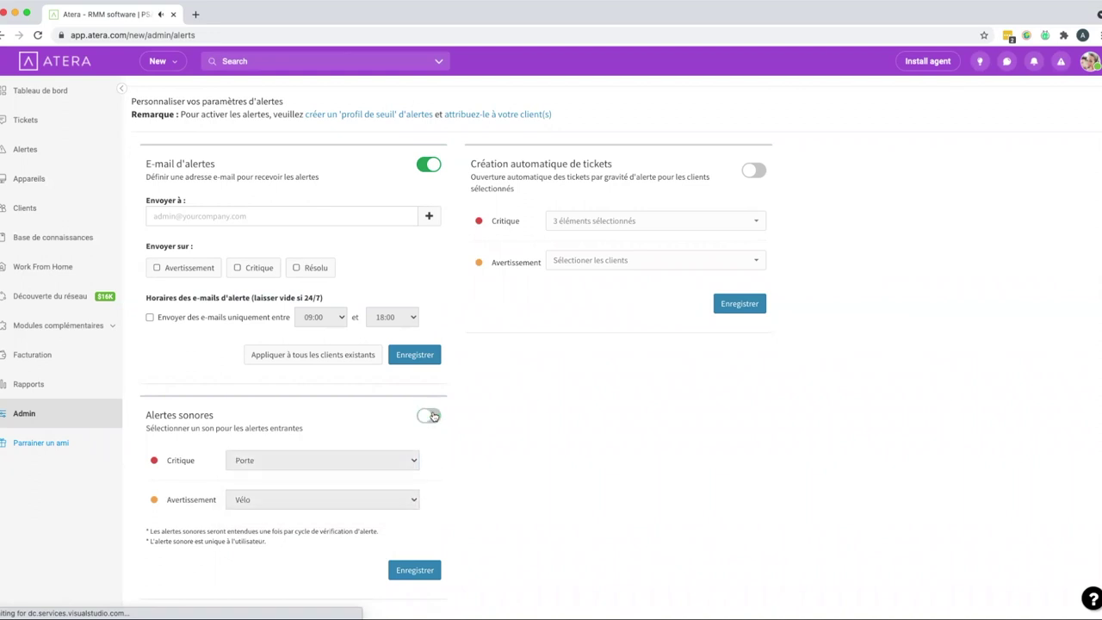
{"action": "scroll", "coordinate": [631, 312], "scroll_direction": "up", "scroll_amount": 1}
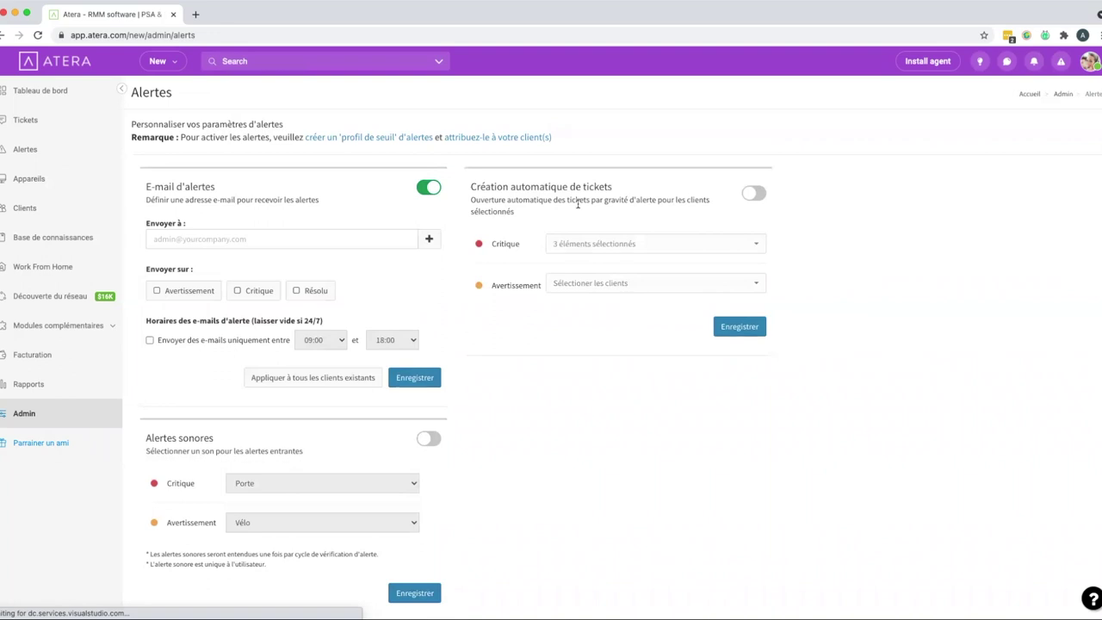
Step: Enable automatic ticket creation and limit the Critique alerts to the clients Arrogant Chicken and Dupont
{"action": "left_click", "coordinate": [754, 194]}
{"action": "left_click", "coordinate": [652, 242]}
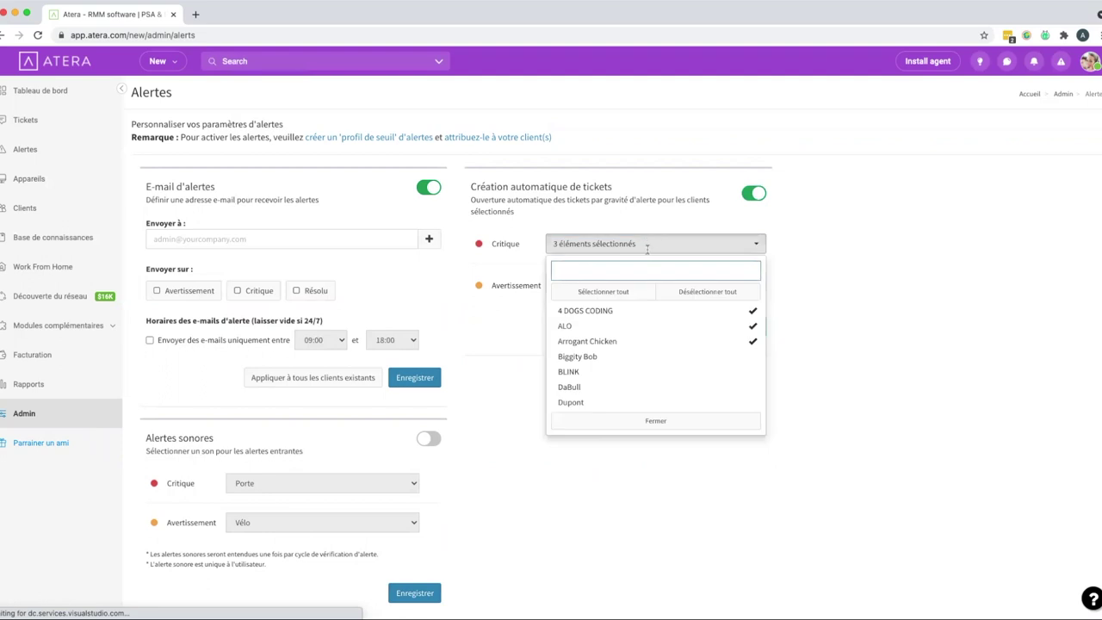
{"action": "left_click", "coordinate": [622, 292]}
{"action": "left_click", "coordinate": [670, 292]}
{"action": "left_click", "coordinate": [631, 292]}
{"action": "left_click", "coordinate": [664, 290]}
{"action": "left_click", "coordinate": [649, 341]}
{"action": "left_click", "coordinate": [641, 403]}
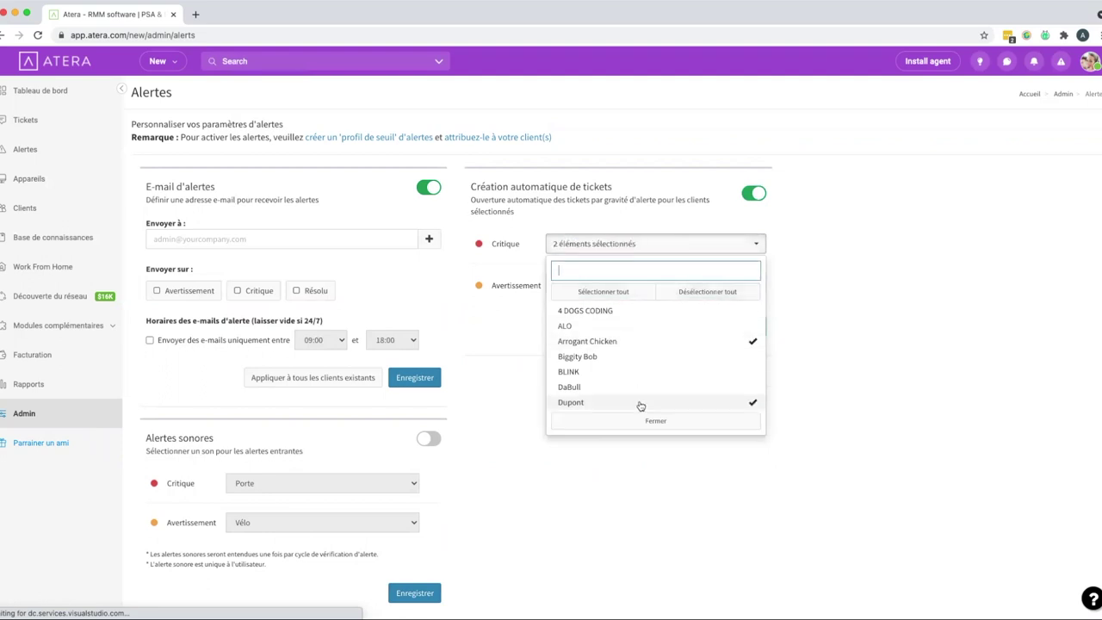
{"action": "left_click", "coordinate": [655, 420]}
Step: Select two clients for automatic tickets from Avertissement alerts and save the ticket creation settings
{"action": "left_click", "coordinate": [645, 283]}
{"action": "left_click", "coordinate": [638, 371]}
{"action": "left_click", "coordinate": [635, 424]}
{"action": "scroll", "coordinate": [635, 422], "scroll_direction": "down", "scroll_amount": 3}
{"action": "left_click", "coordinate": [644, 458]}
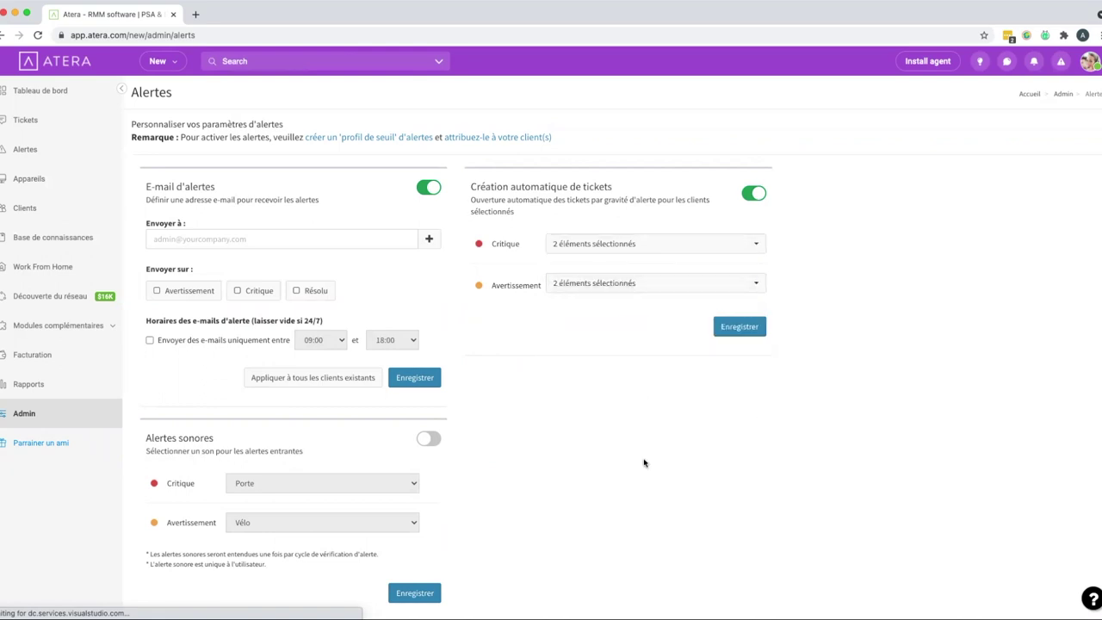
{"action": "left_click", "coordinate": [741, 331]}
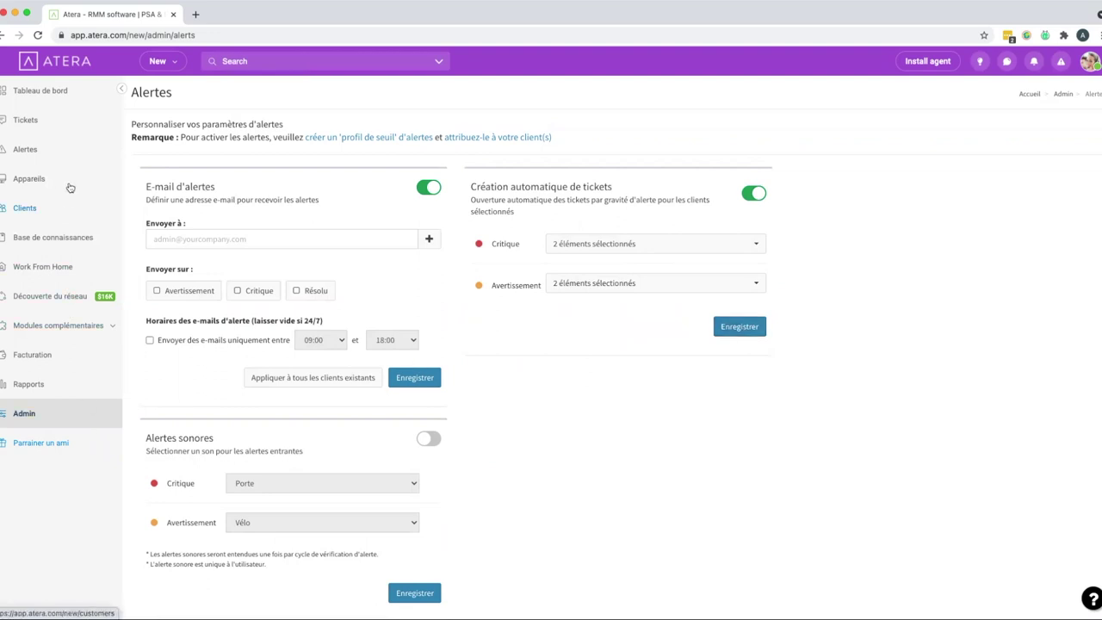
Step: Open the Alertes list, browse the alerts, and view the device management options of the Event ID 1033 alert
{"action": "left_click", "coordinate": [36, 152]}
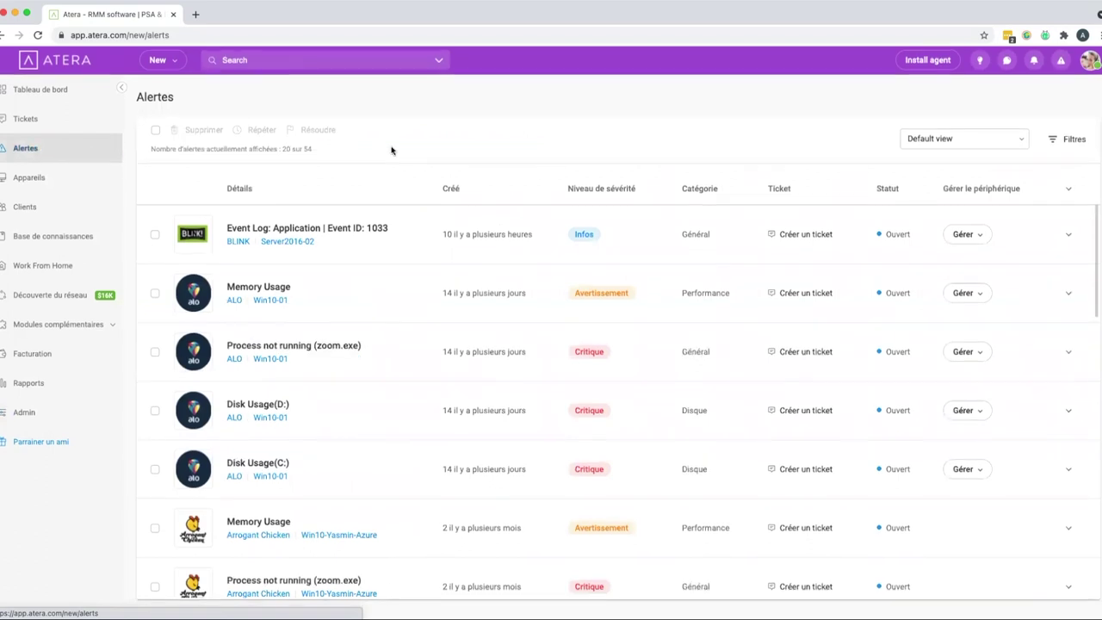
{"action": "scroll", "coordinate": [429, 315], "scroll_direction": "down", "scroll_amount": 4}
{"action": "scroll", "coordinate": [428, 314], "scroll_direction": "down", "scroll_amount": 1}
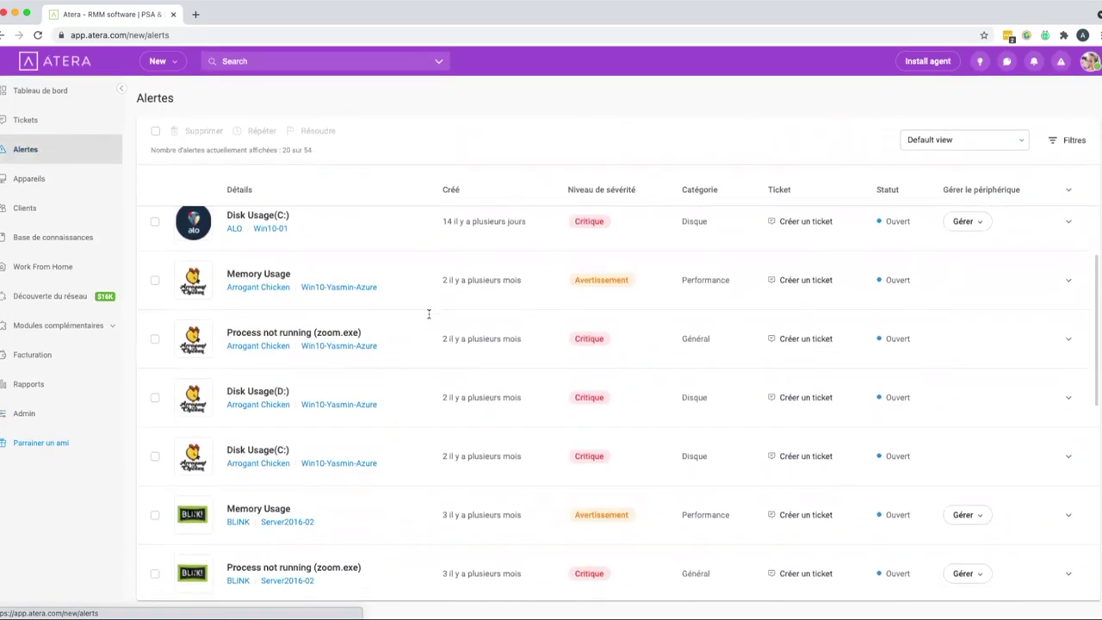
{"action": "scroll", "coordinate": [430, 315], "scroll_direction": "up", "scroll_amount": 5}
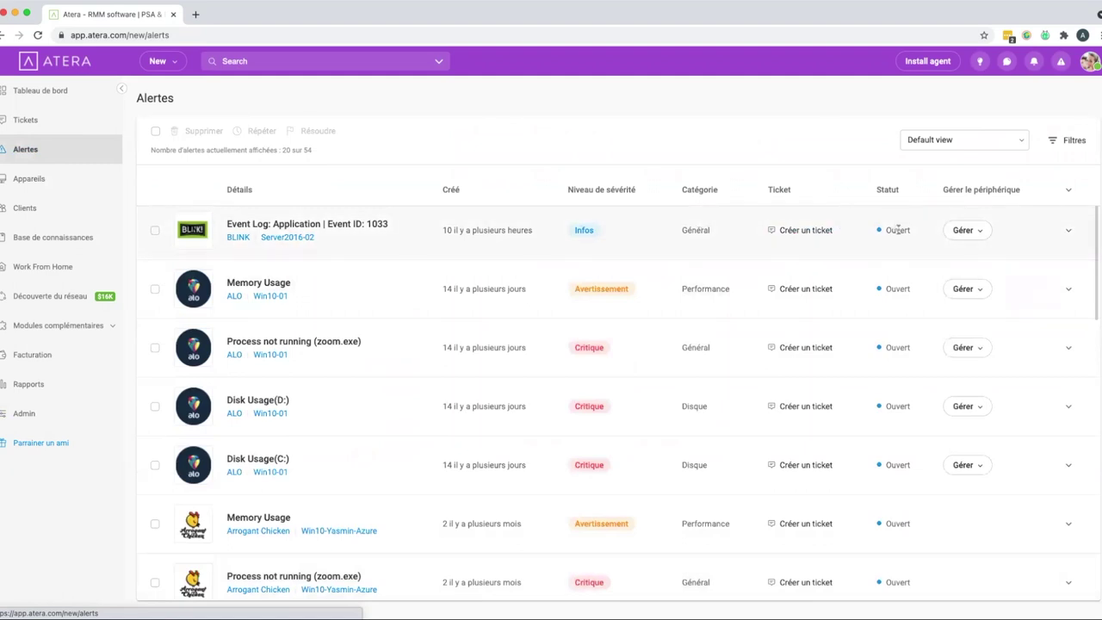
{"action": "left_click", "coordinate": [975, 231]}
{"action": "left_click", "coordinate": [978, 231]}
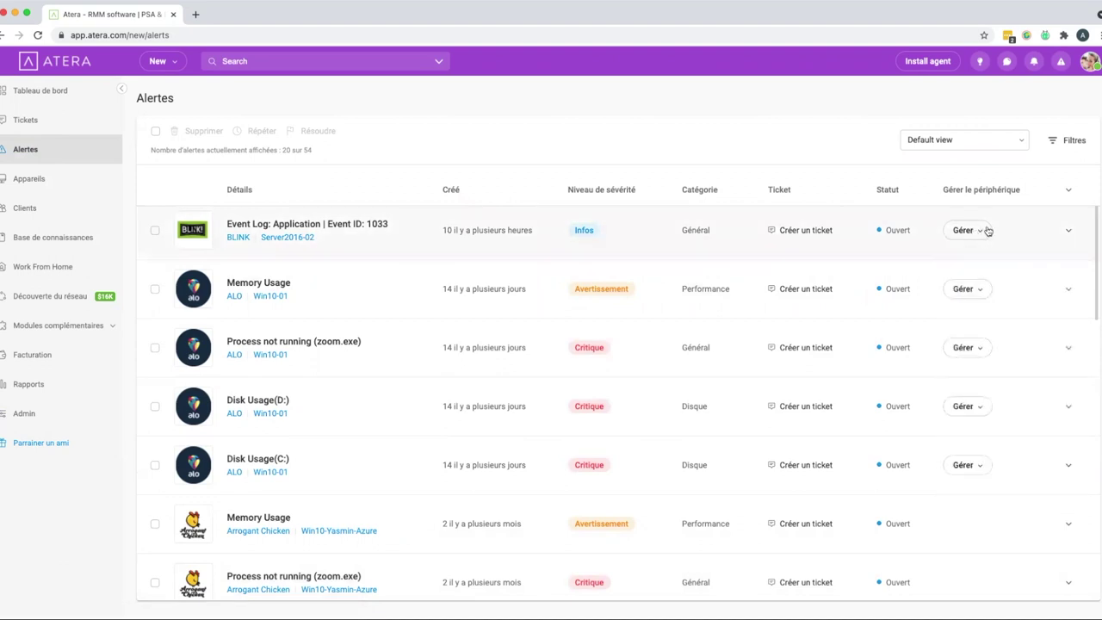
Step: Expand the details of the Event ID 1033 alert and of all alerts, review them, and collapse them again
{"action": "left_click", "coordinate": [1069, 233]}
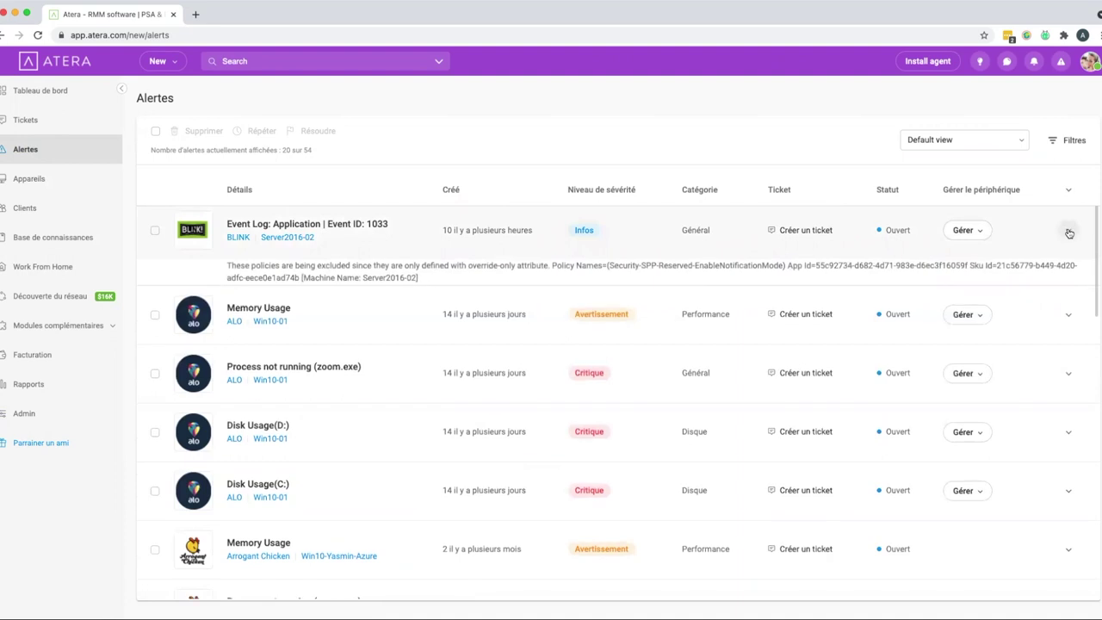
{"action": "left_click", "coordinate": [1068, 233]}
{"action": "left_click", "coordinate": [1069, 193]}
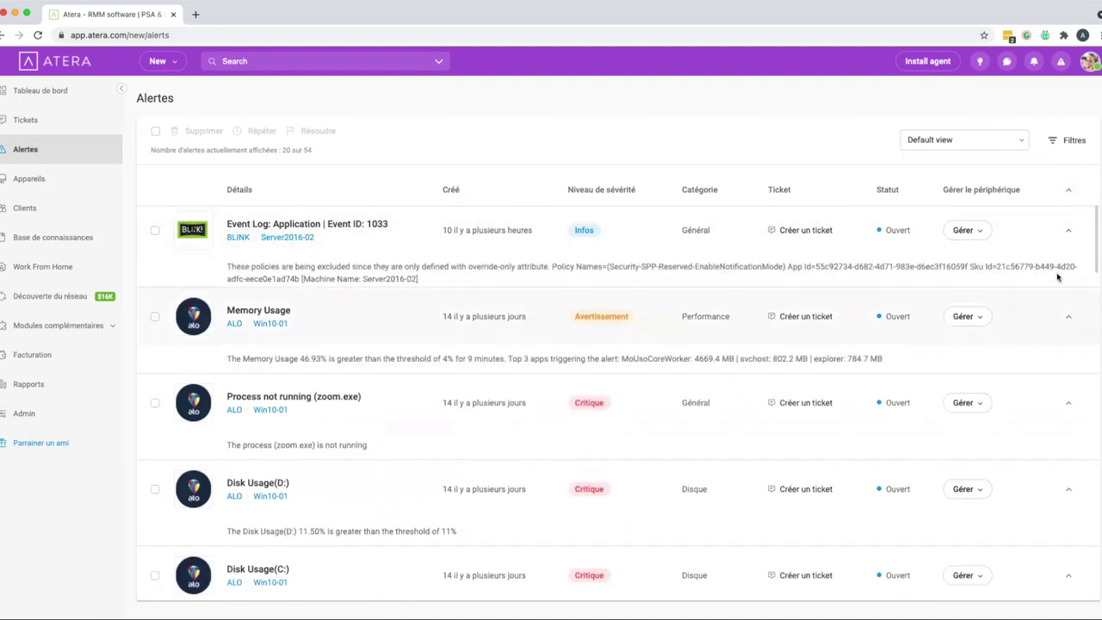
{"action": "scroll", "coordinate": [1039, 330], "scroll_direction": "down", "scroll_amount": 3}
{"action": "scroll", "coordinate": [1039, 333], "scroll_direction": "up", "scroll_amount": 2}
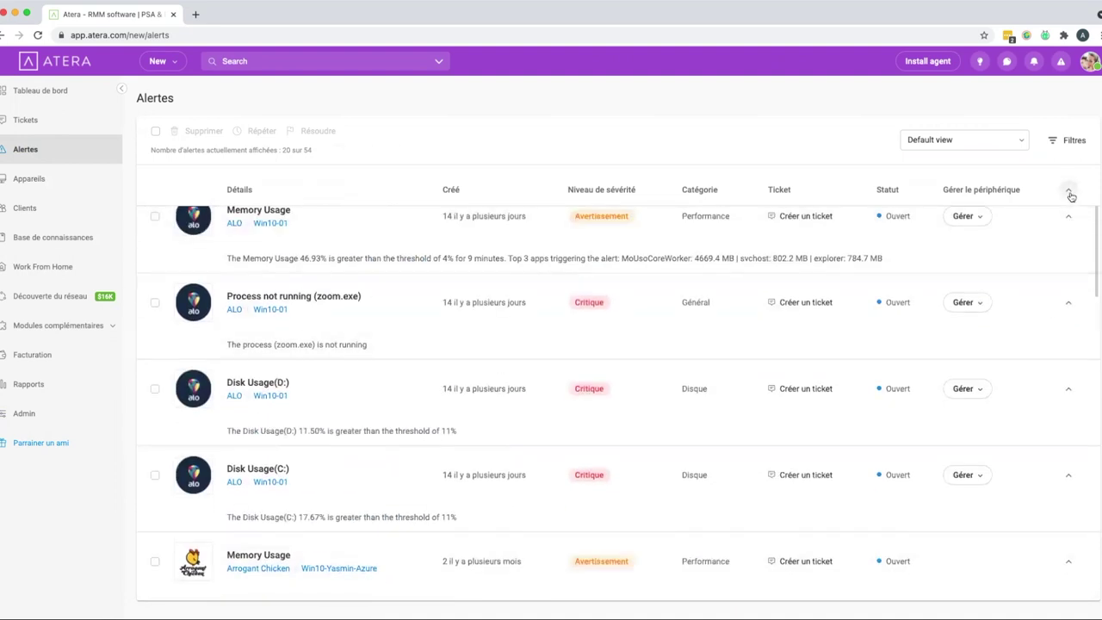
{"action": "left_click", "coordinate": [1068, 190]}
Step: Review the available alert filters, clear them, and close the filter options
{"action": "left_click", "coordinate": [1075, 143]}
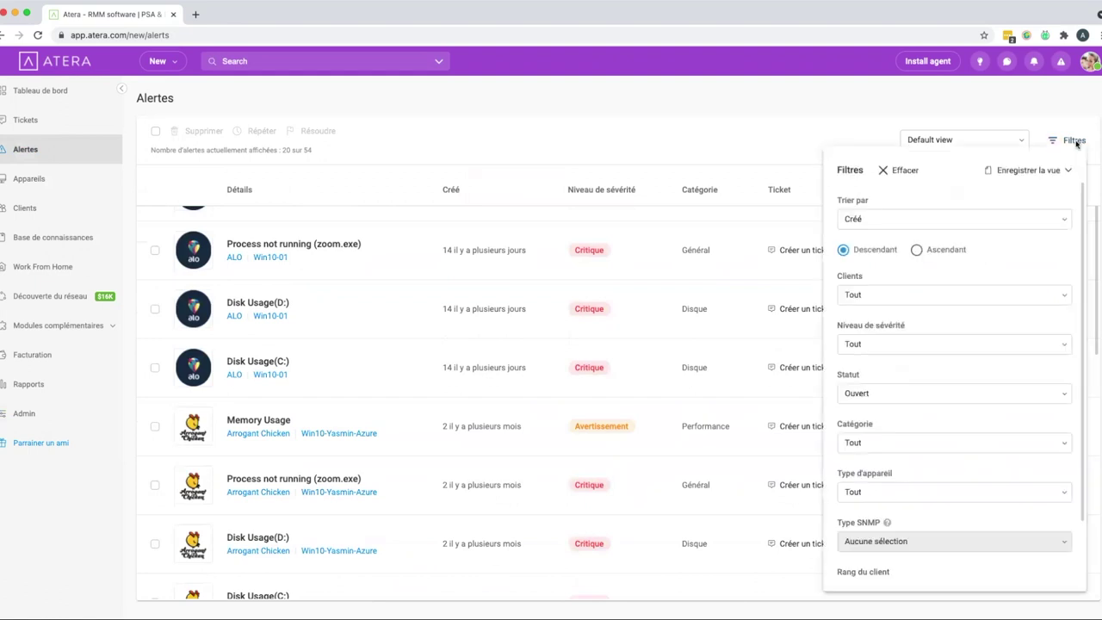
{"action": "scroll", "coordinate": [937, 376], "scroll_direction": "down", "scroll_amount": 1}
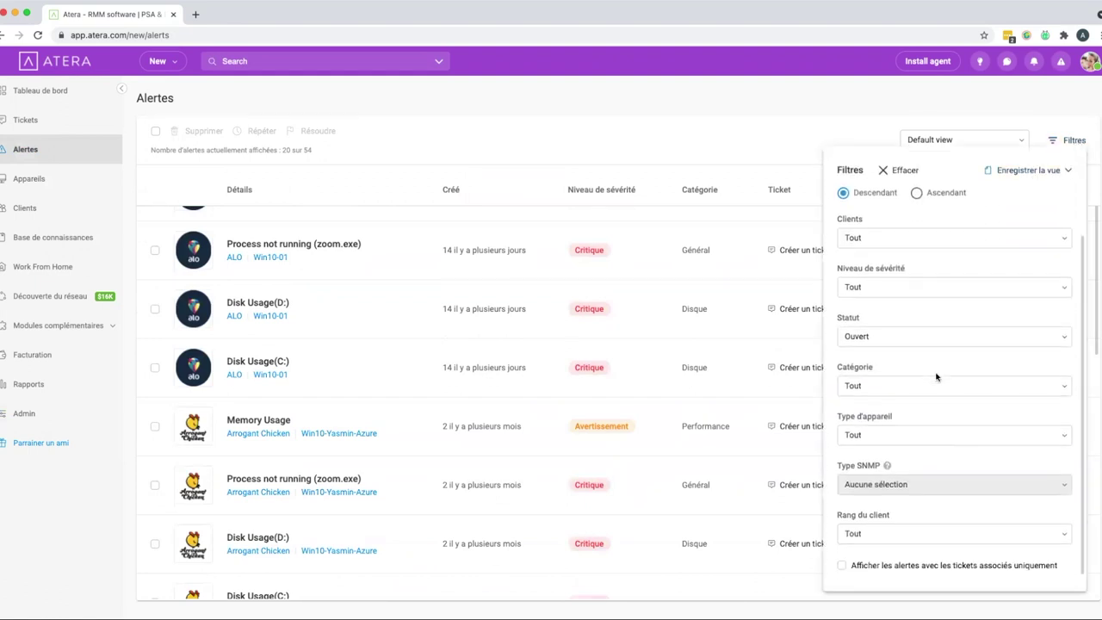
{"action": "left_click", "coordinate": [895, 170]}
{"action": "left_click", "coordinate": [835, 123]}
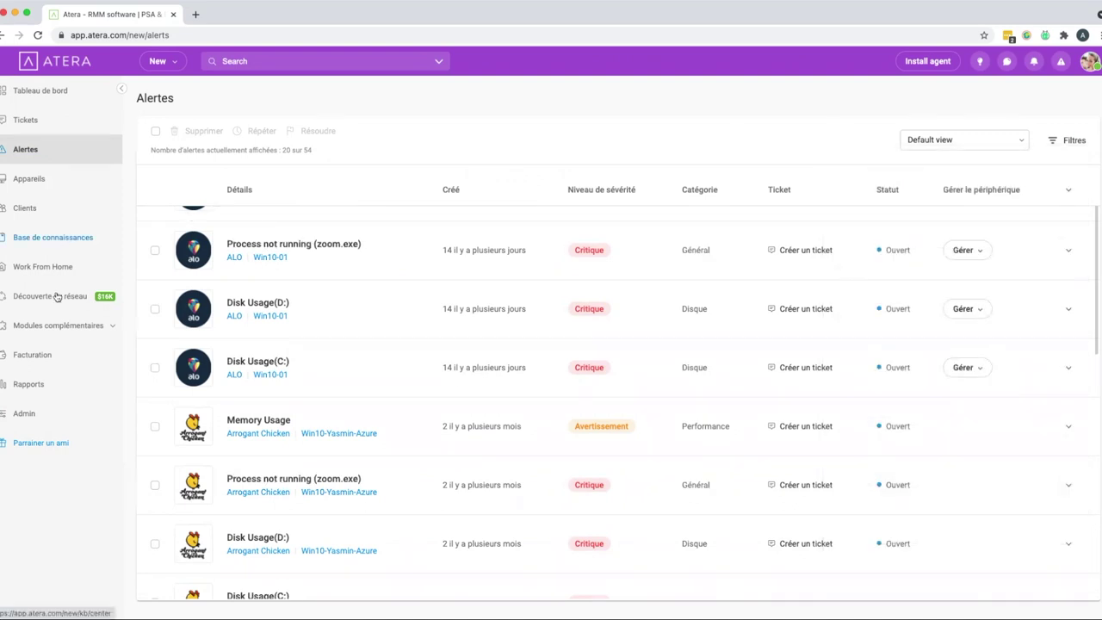
Step: Generate the Aperçu instantané monitoring report for juil. 13, 2021 - août 11, 2021 with all clients, device types and alert types
{"action": "left_click", "coordinate": [36, 384]}
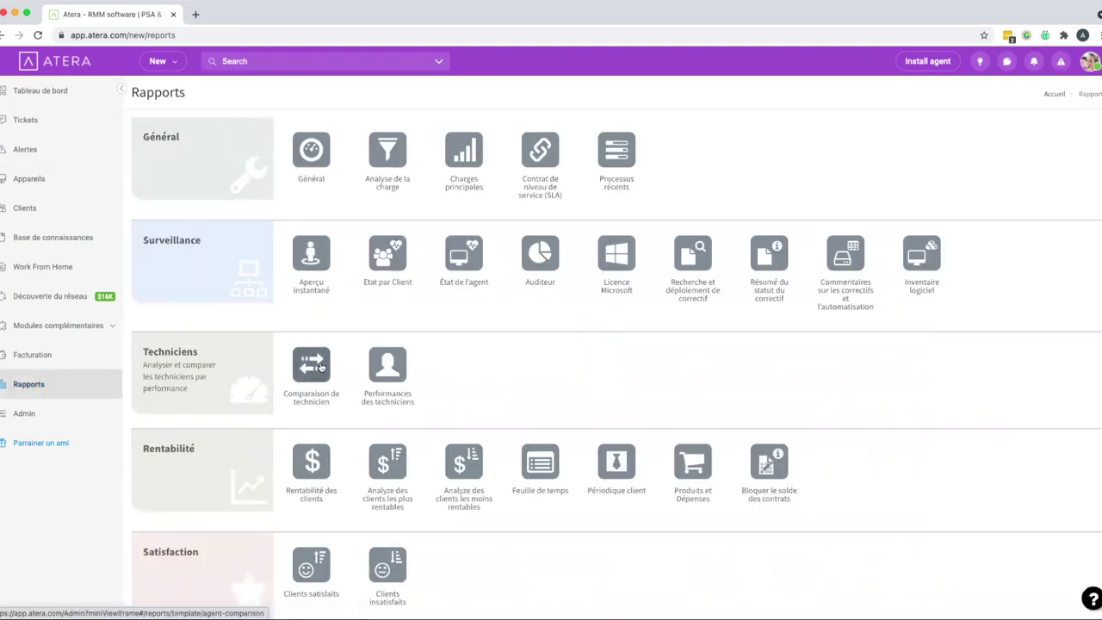
{"action": "left_click", "coordinate": [312, 255]}
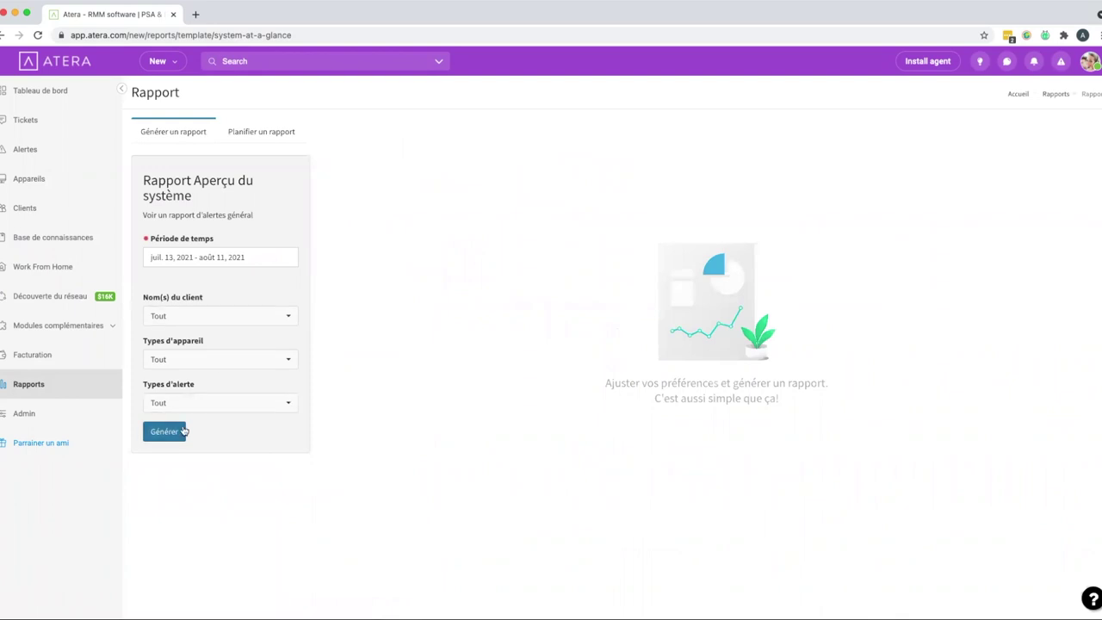
{"action": "left_click", "coordinate": [163, 430]}
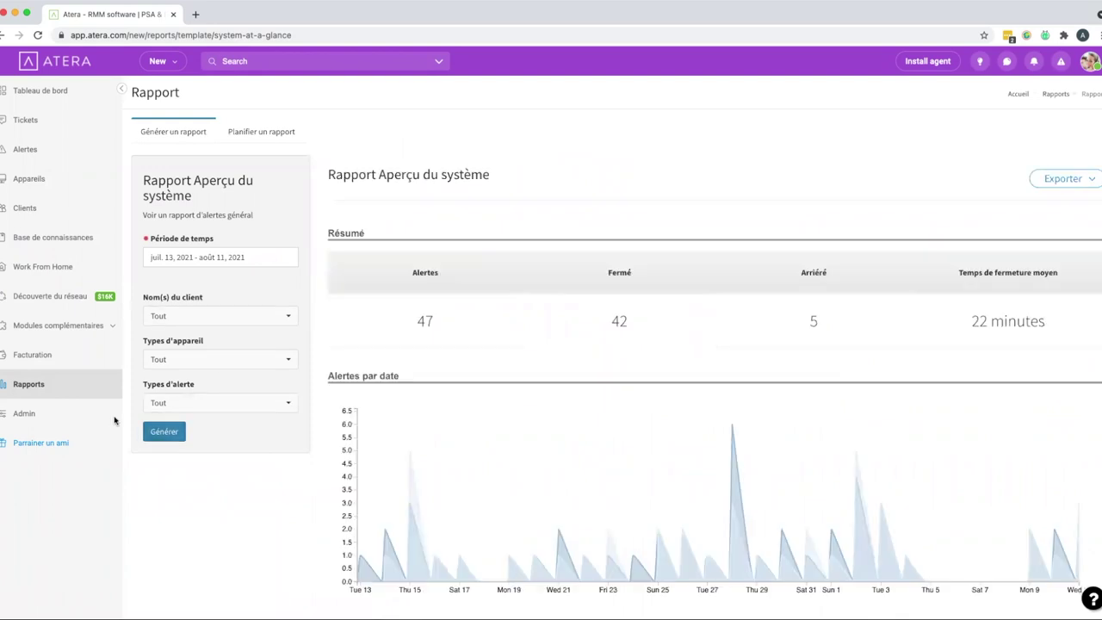
Step: Examine the report's alert charts by date, category, severity and duration, and view its export formats
{"action": "scroll", "coordinate": [361, 249], "scroll_direction": "down", "scroll_amount": 3}
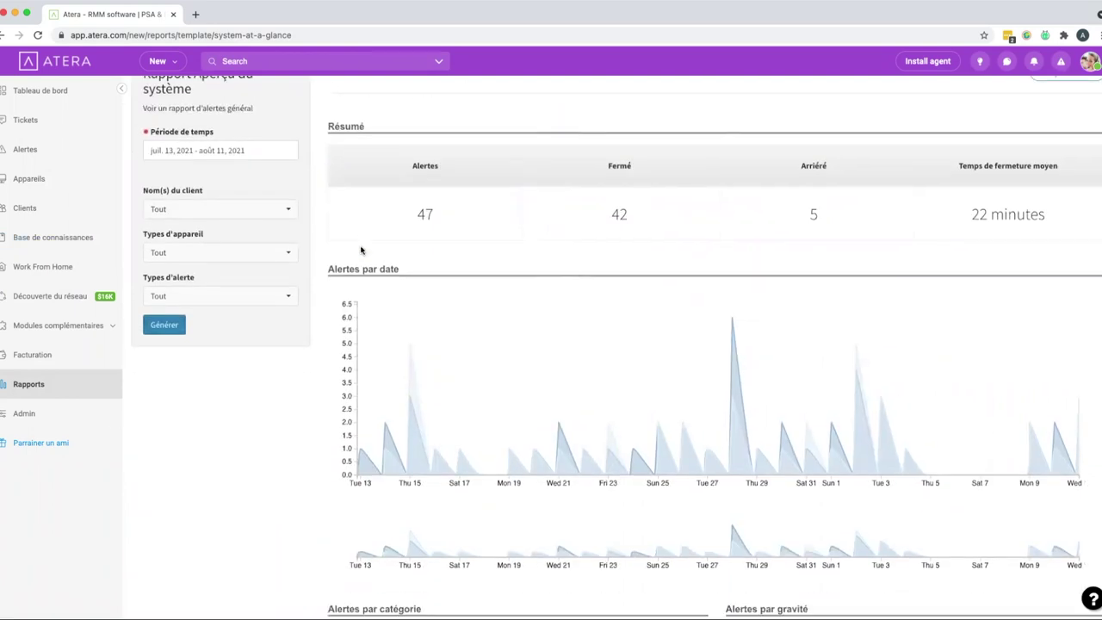
{"action": "scroll", "coordinate": [360, 249], "scroll_direction": "down", "scroll_amount": 5}
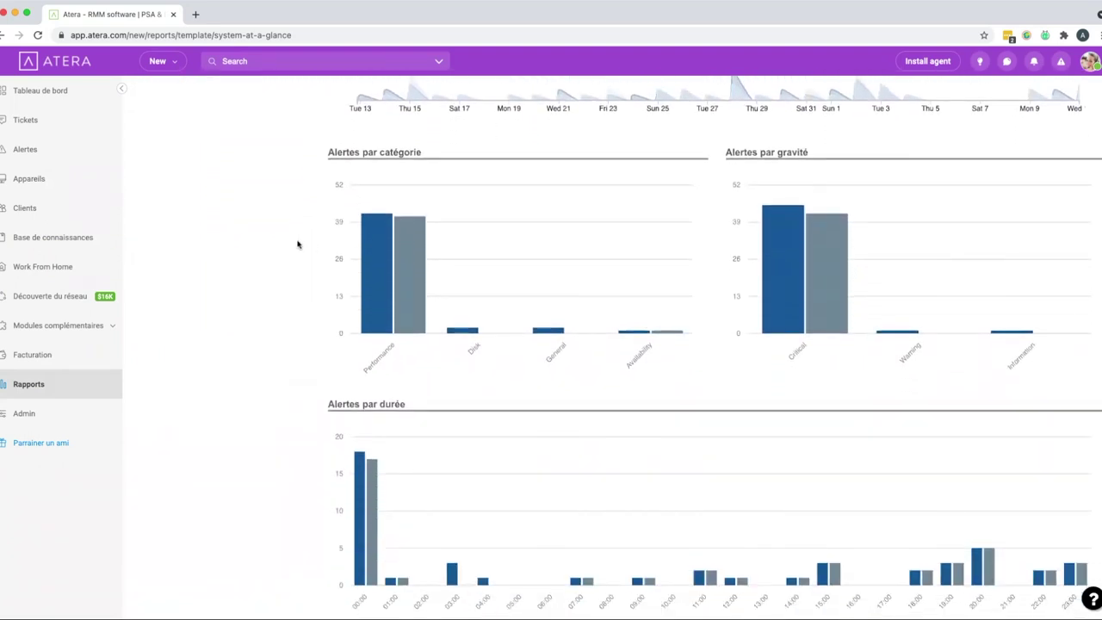
{"action": "scroll", "coordinate": [298, 245], "scroll_direction": "up", "scroll_amount": 8}
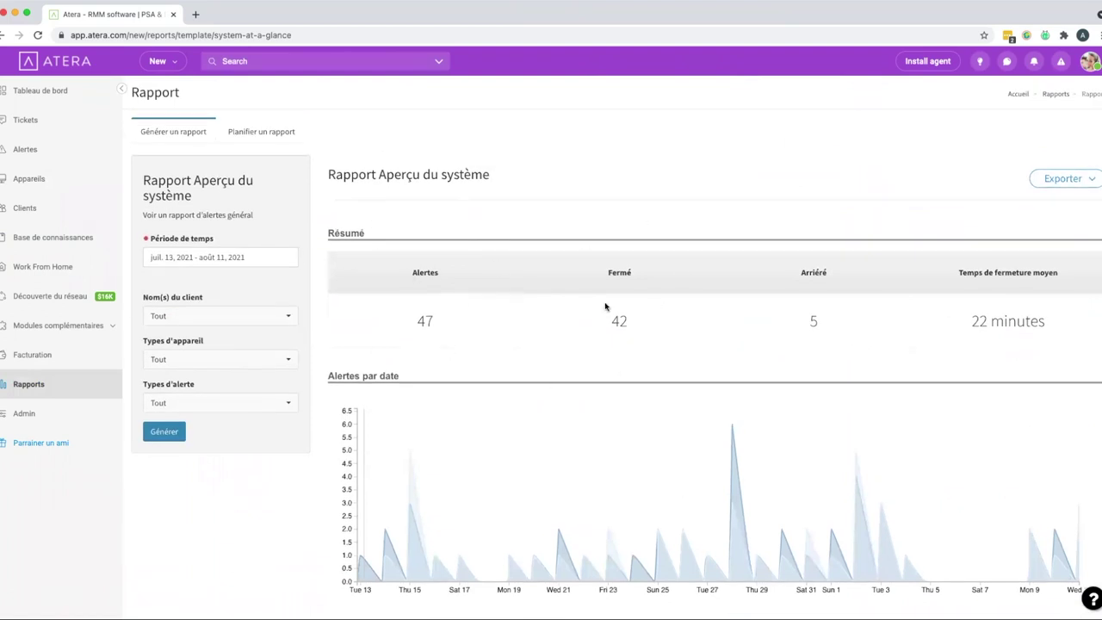
{"action": "left_click", "coordinate": [1042, 188]}
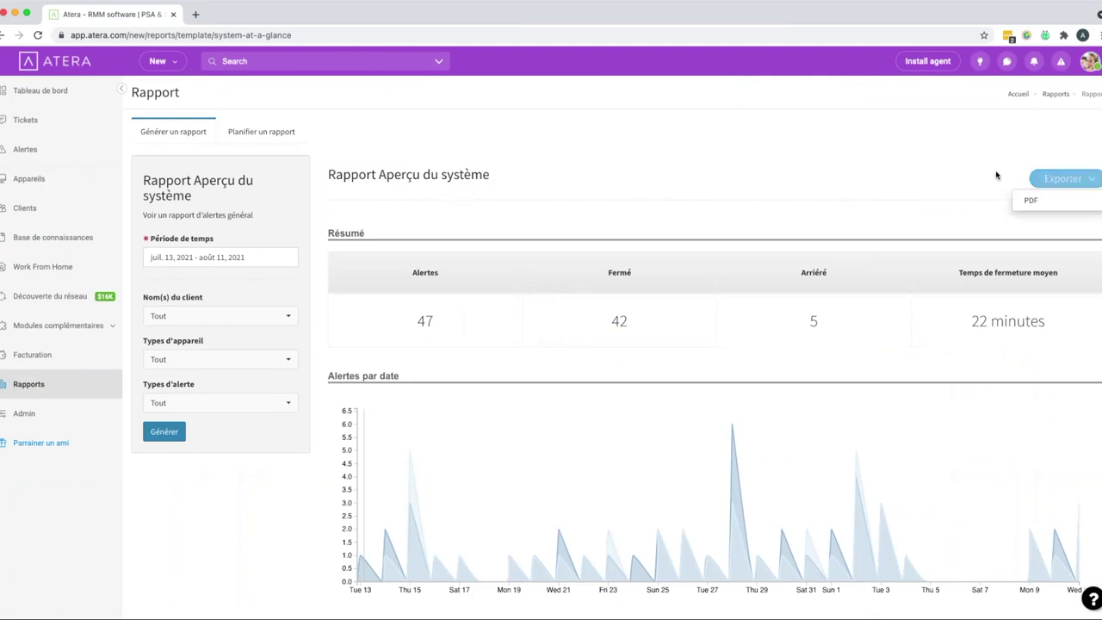
Step: Start a schedule for the Aperçu du système report with the description Alertes and all four listed technicians as recipients
{"action": "left_click", "coordinate": [286, 138]}
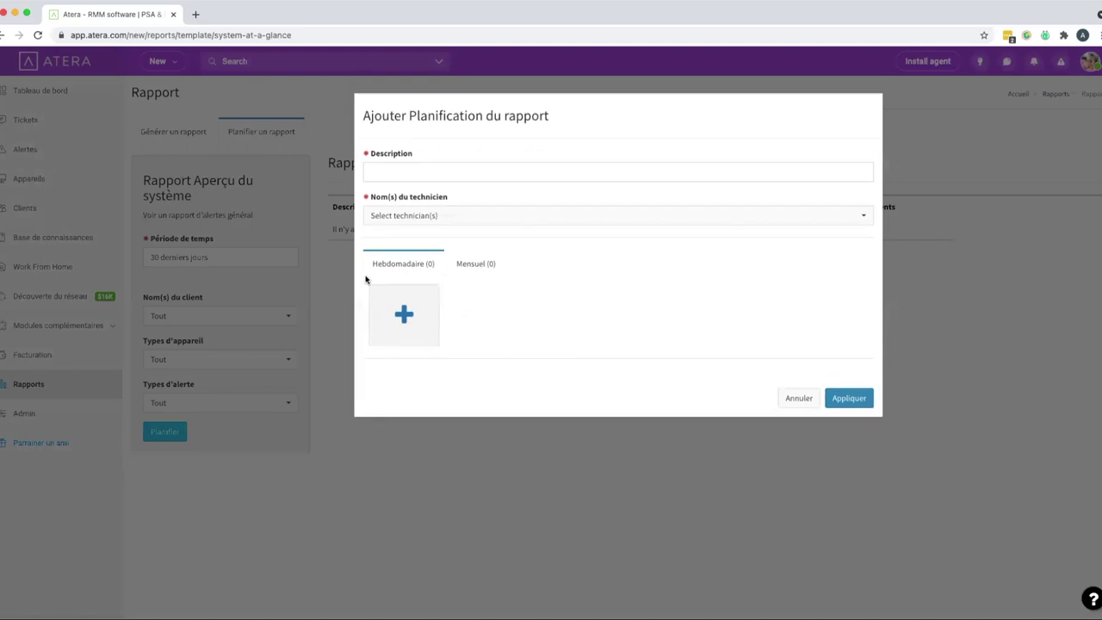
{"action": "left_click", "coordinate": [400, 171]}
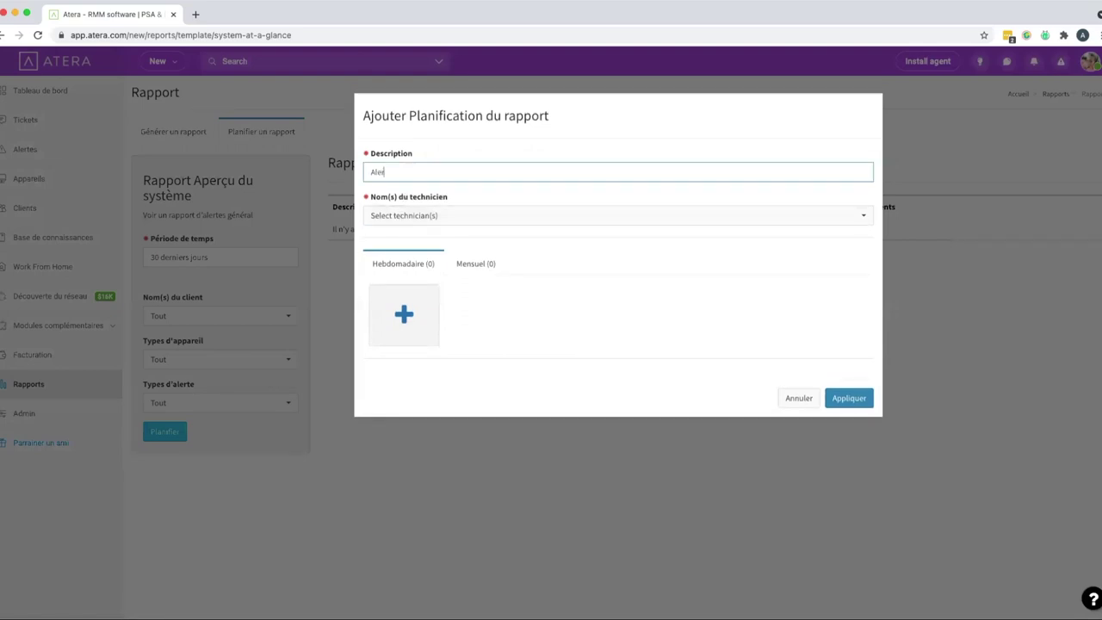
{"action": "left_click", "coordinate": [422, 215]}
{"action": "left_click", "coordinate": [418, 263]}
{"action": "left_click", "coordinate": [415, 278]}
{"action": "left_click", "coordinate": [410, 293]}
{"action": "left_click", "coordinate": [407, 309]}
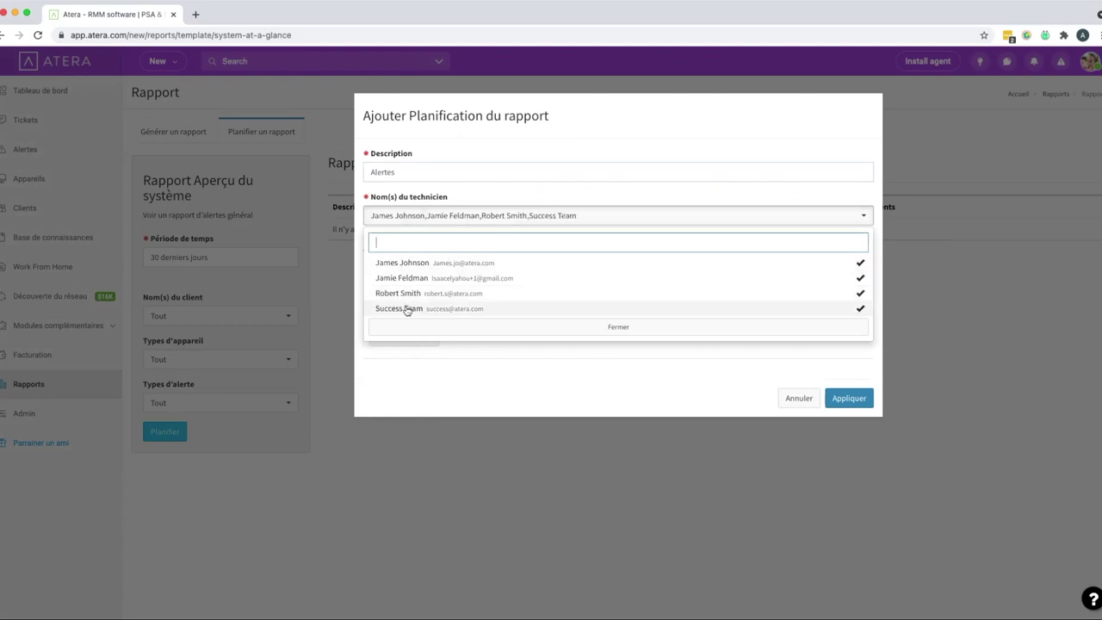
{"action": "left_click", "coordinate": [430, 327]}
Step: Fill in a weekly schedule for Dimanche, Mercredi and Vendredi at 07:00, Une fois par mois, and cancel it along with the report schedule
{"action": "left_click", "coordinate": [405, 313]}
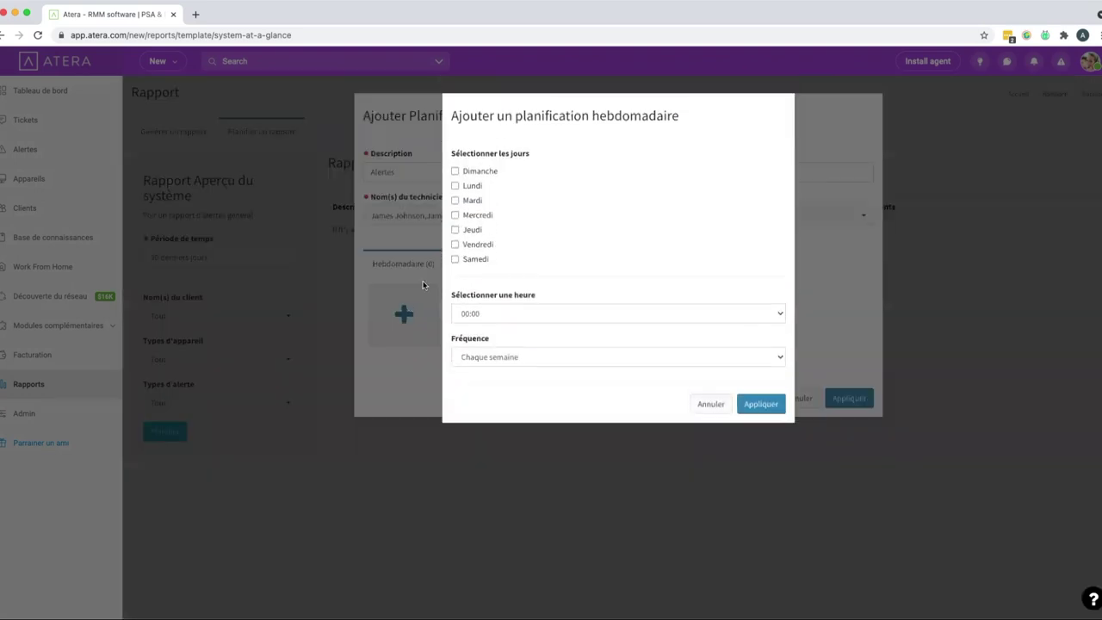
{"action": "left_click", "coordinate": [476, 215]}
{"action": "left_click", "coordinate": [469, 245]}
{"action": "left_click", "coordinate": [497, 314]}
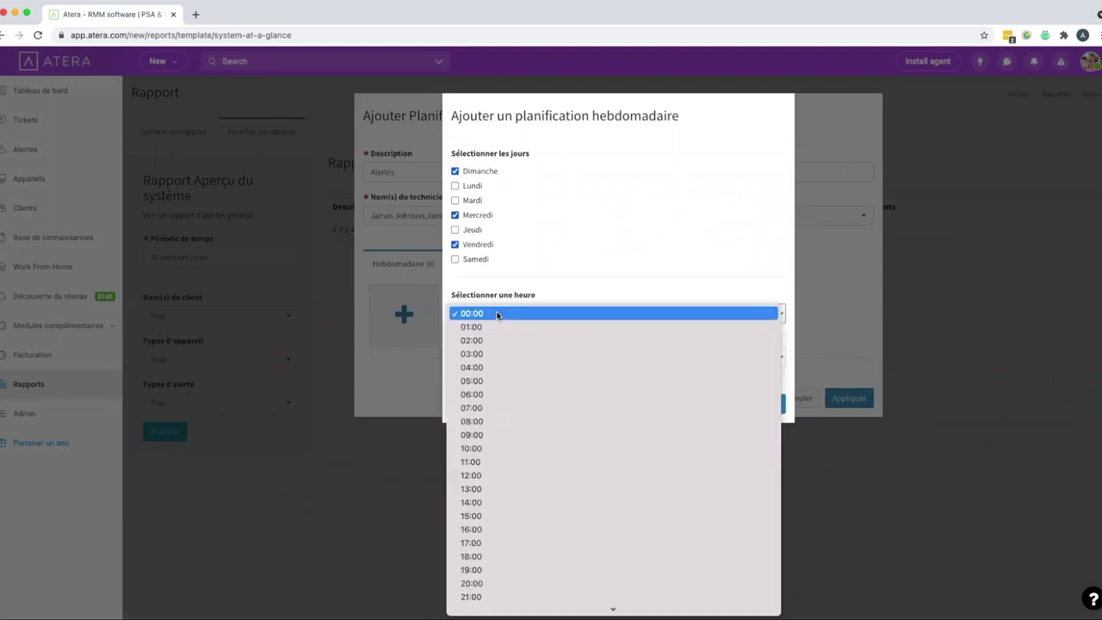
{"action": "left_click", "coordinate": [498, 408]}
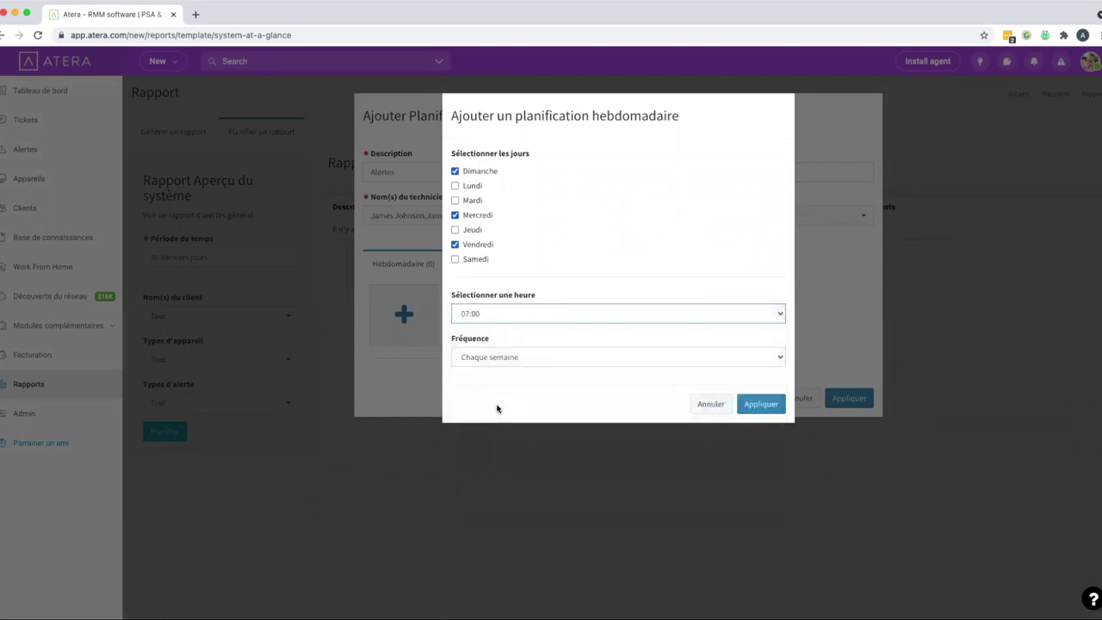
{"action": "left_click", "coordinate": [502, 362]}
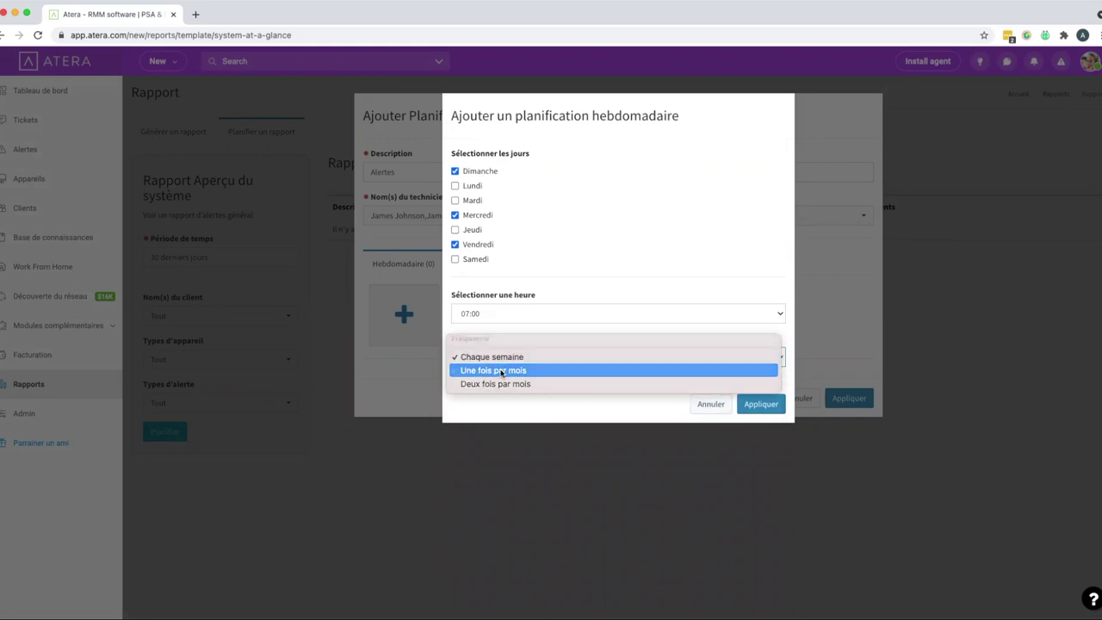
{"action": "left_click", "coordinate": [502, 371]}
{"action": "left_click", "coordinate": [711, 403]}
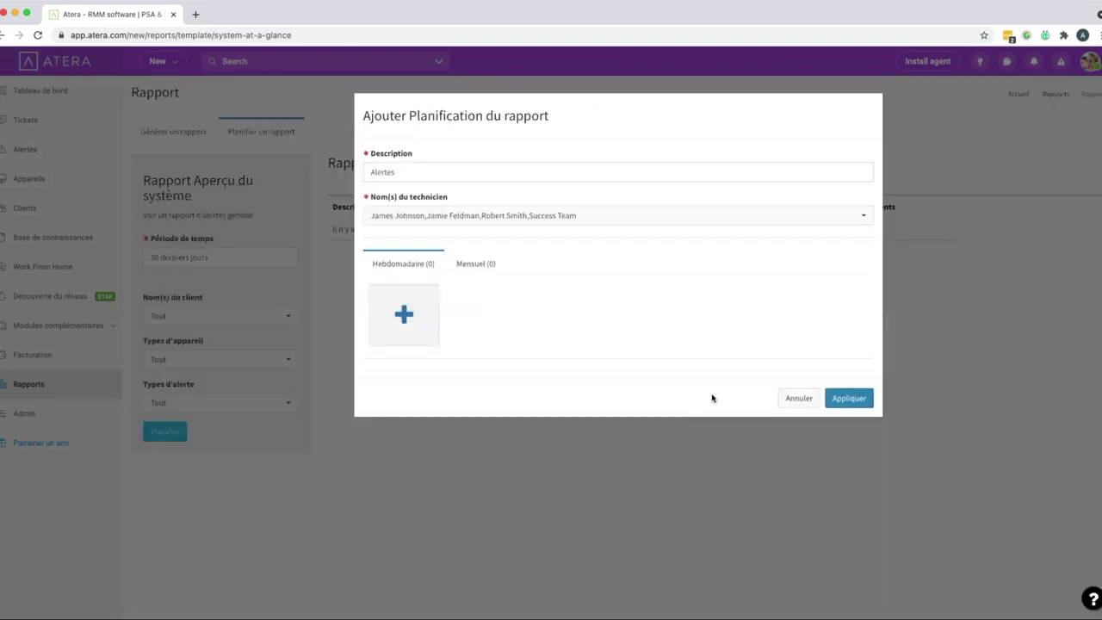
{"action": "left_click", "coordinate": [794, 397]}
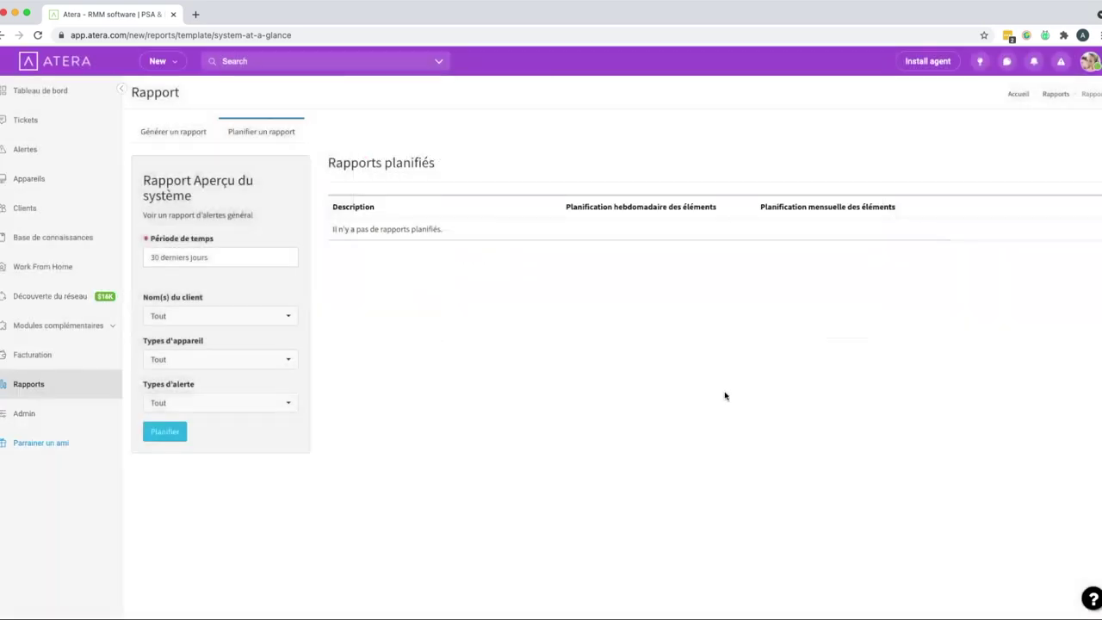
Step: Generate the État par Client monitoring report for 4 DOGS CODING and review its device summary and health charts
{"action": "left_click", "coordinate": [95, 380]}
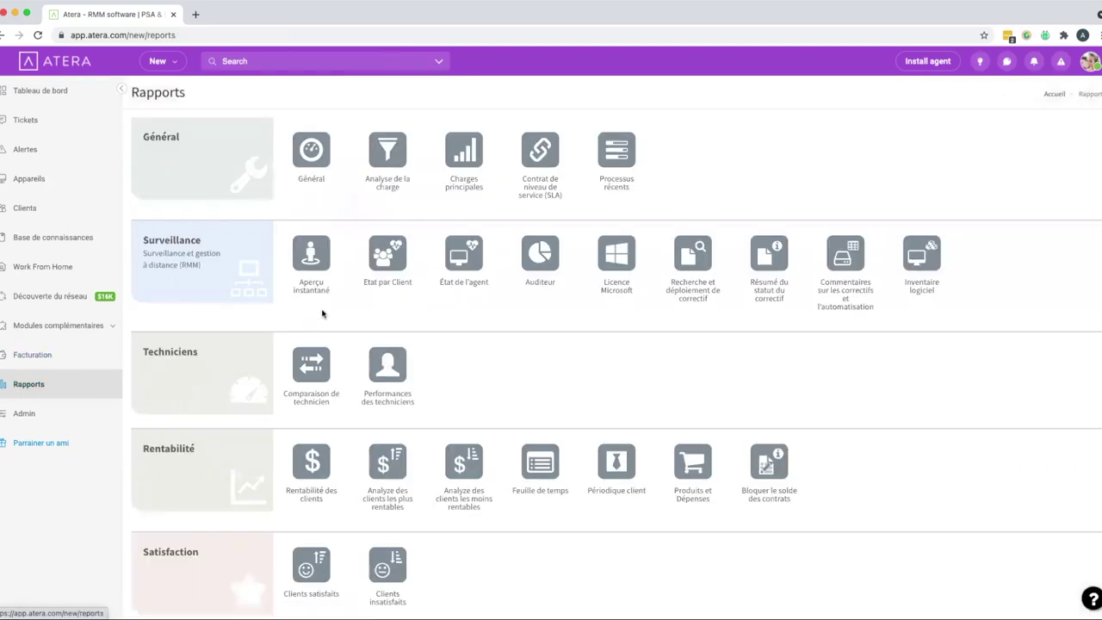
{"action": "left_click", "coordinate": [377, 254]}
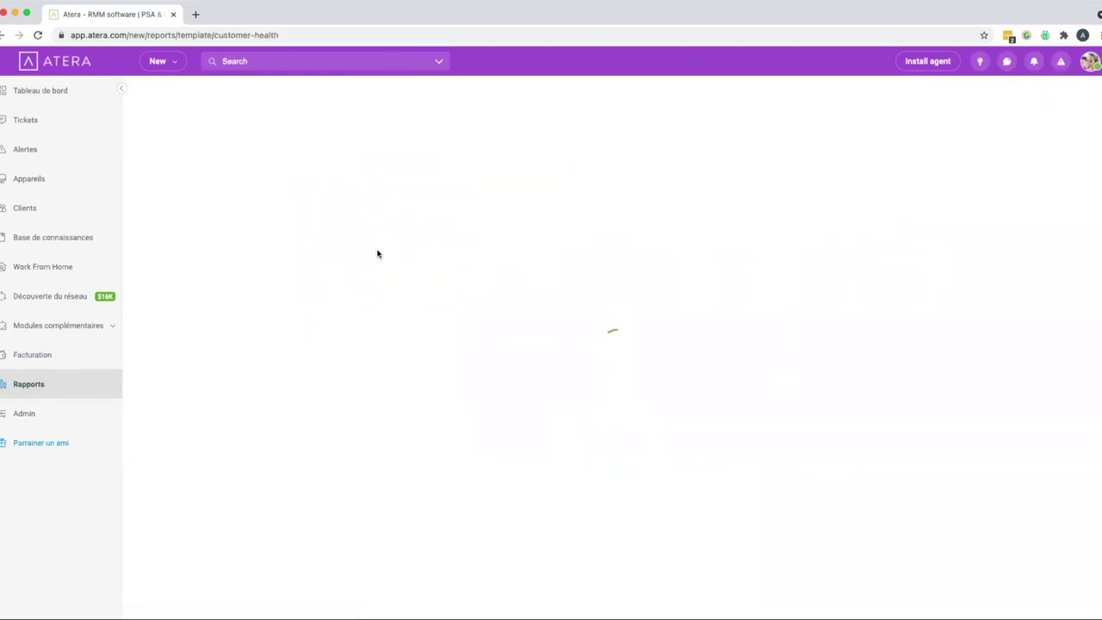
{"action": "left_click", "coordinate": [212, 328]}
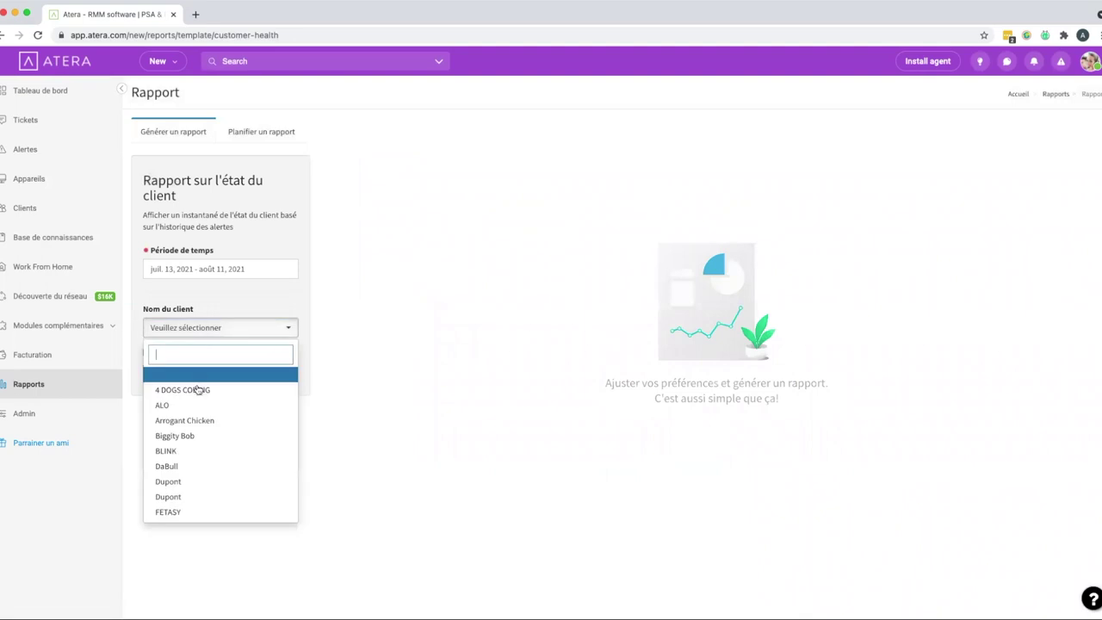
{"action": "left_click", "coordinate": [197, 388]}
{"action": "left_click", "coordinate": [170, 373]}
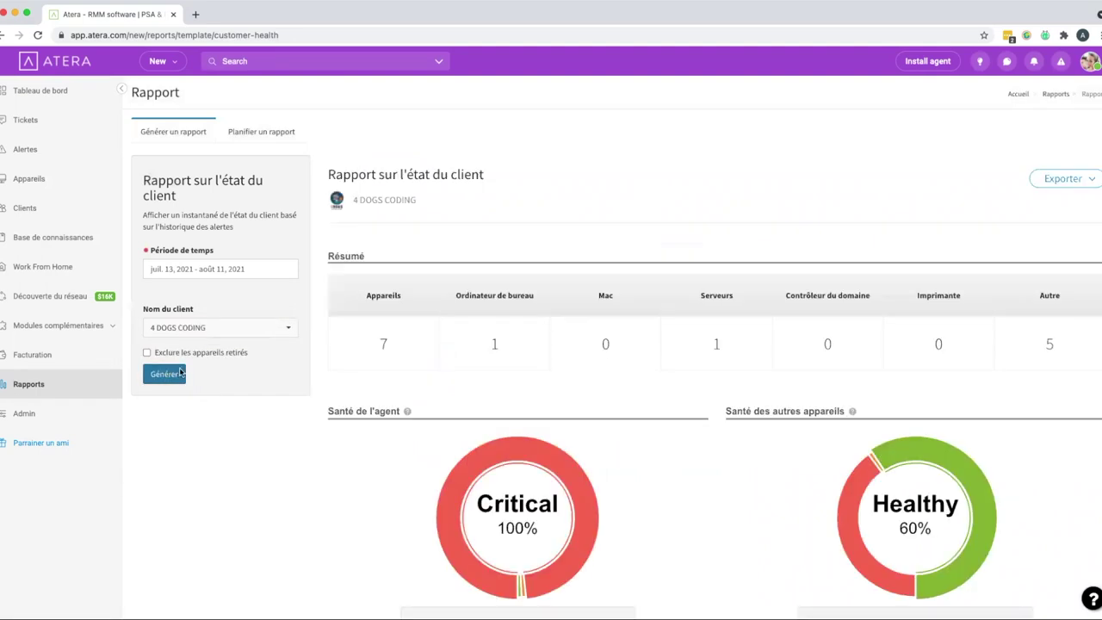
{"action": "scroll", "coordinate": [322, 344], "scroll_direction": "down", "scroll_amount": 2}
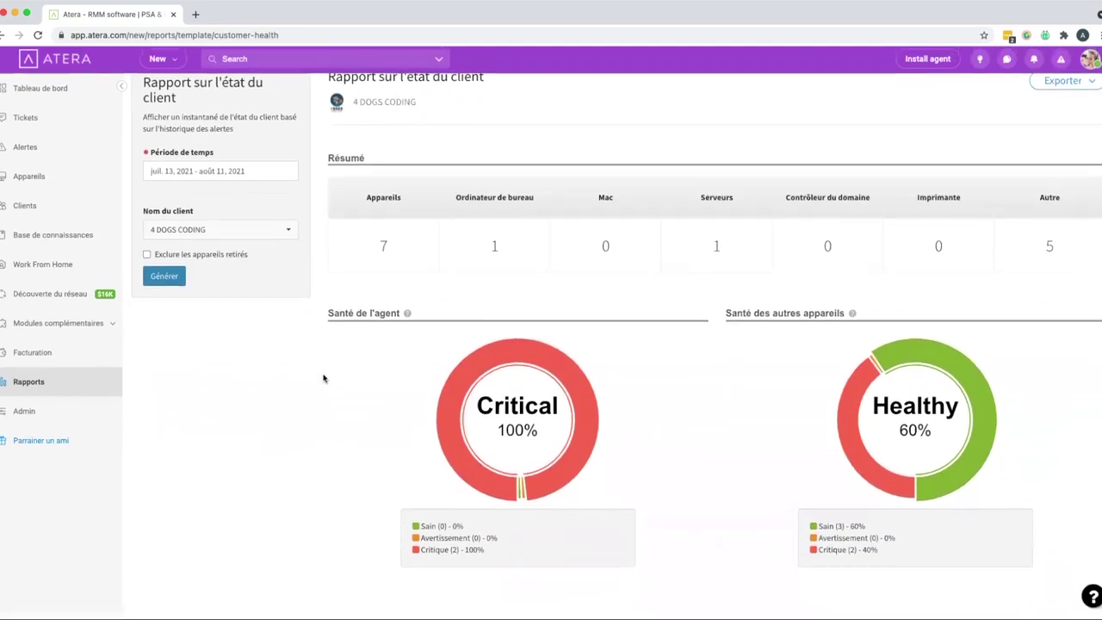
Step: Generate the Auditeur monitoring report for the client ALO
{"action": "left_click", "coordinate": [74, 382]}
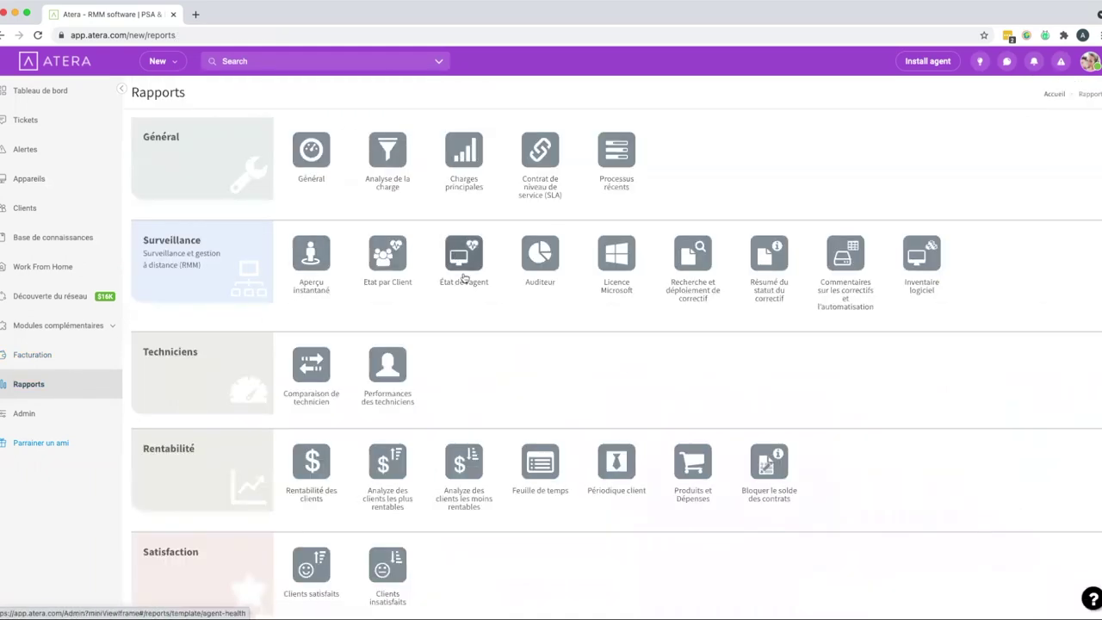
{"action": "left_click", "coordinate": [547, 258]}
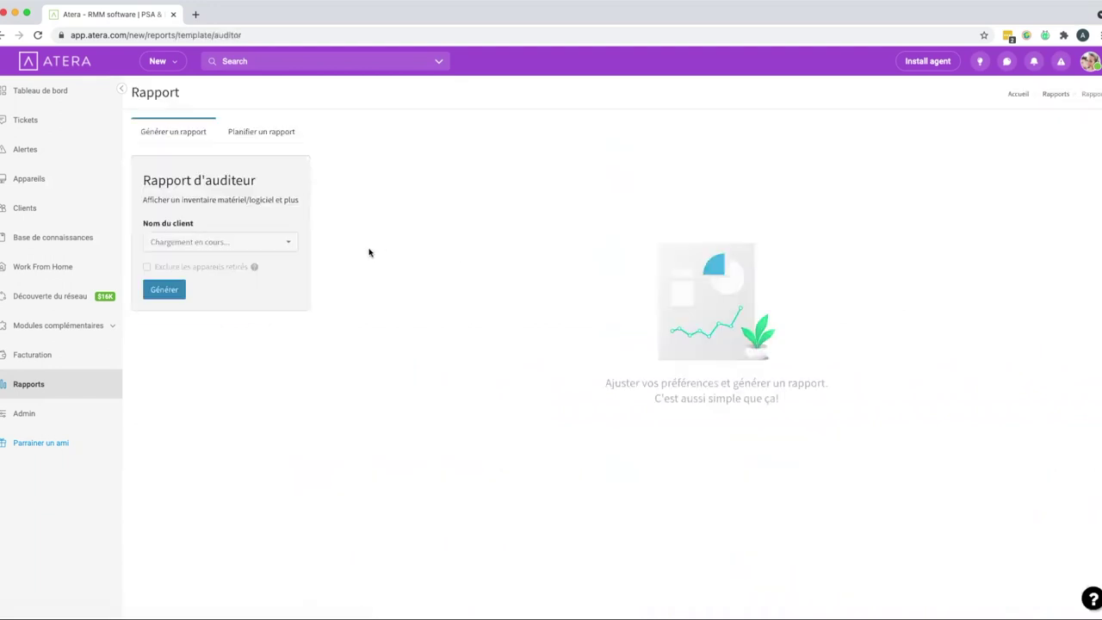
{"action": "left_click", "coordinate": [232, 246]}
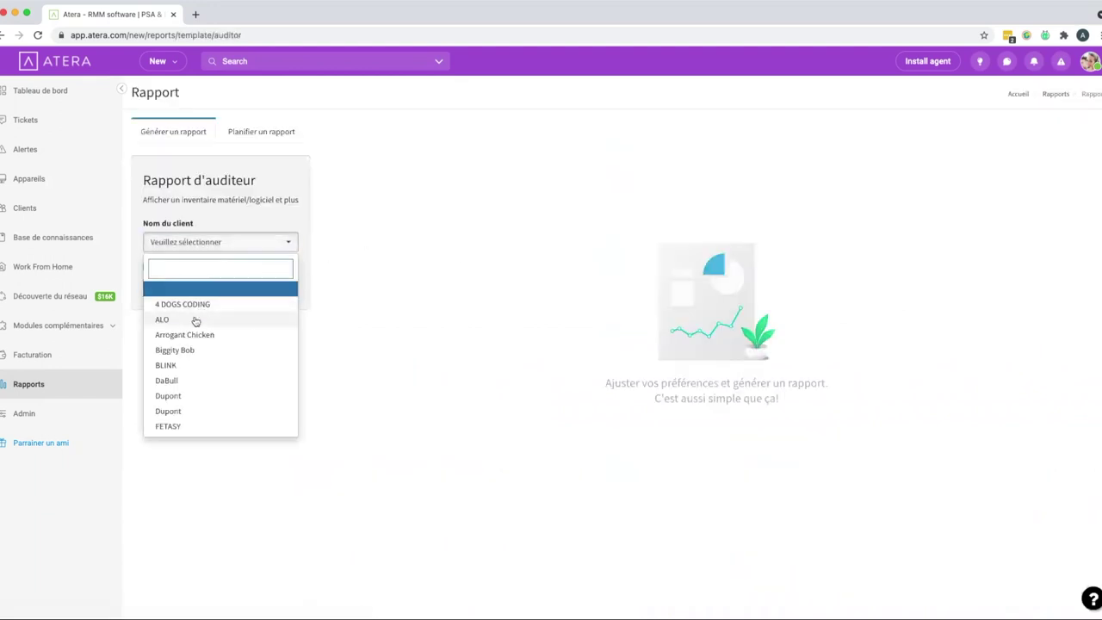
{"action": "left_click", "coordinate": [195, 320]}
{"action": "left_click", "coordinate": [173, 288]}
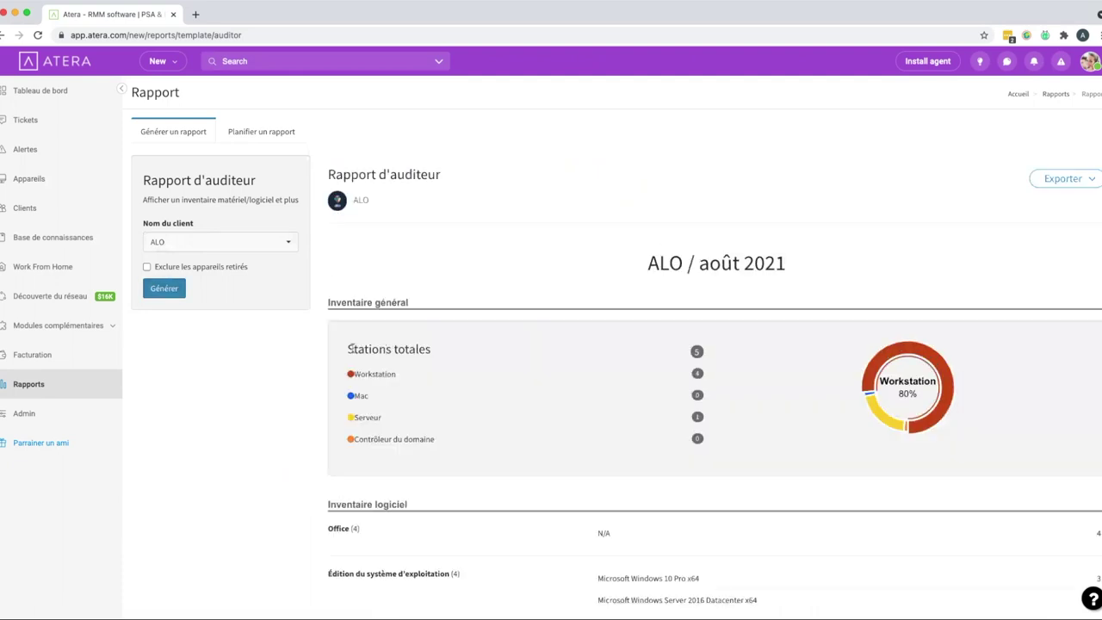
Step: Set the auditor report's disk usage section to show all disks with less than 30% capacity
{"action": "scroll", "coordinate": [349, 347], "scroll_direction": "down", "scroll_amount": 2}
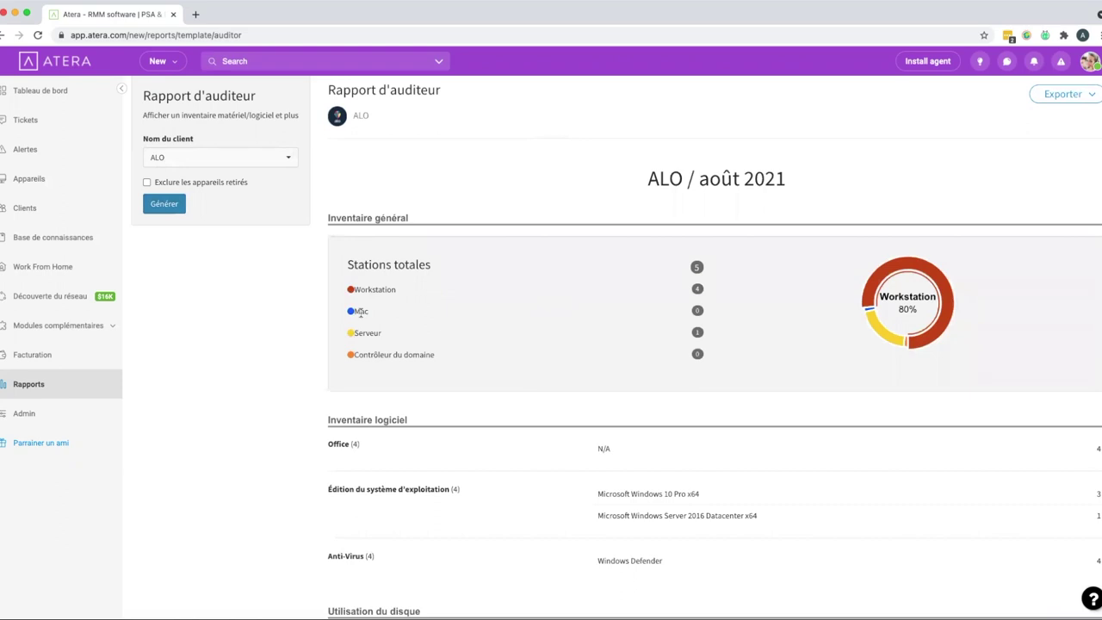
{"action": "scroll", "coordinate": [336, 310], "scroll_direction": "down", "scroll_amount": 3}
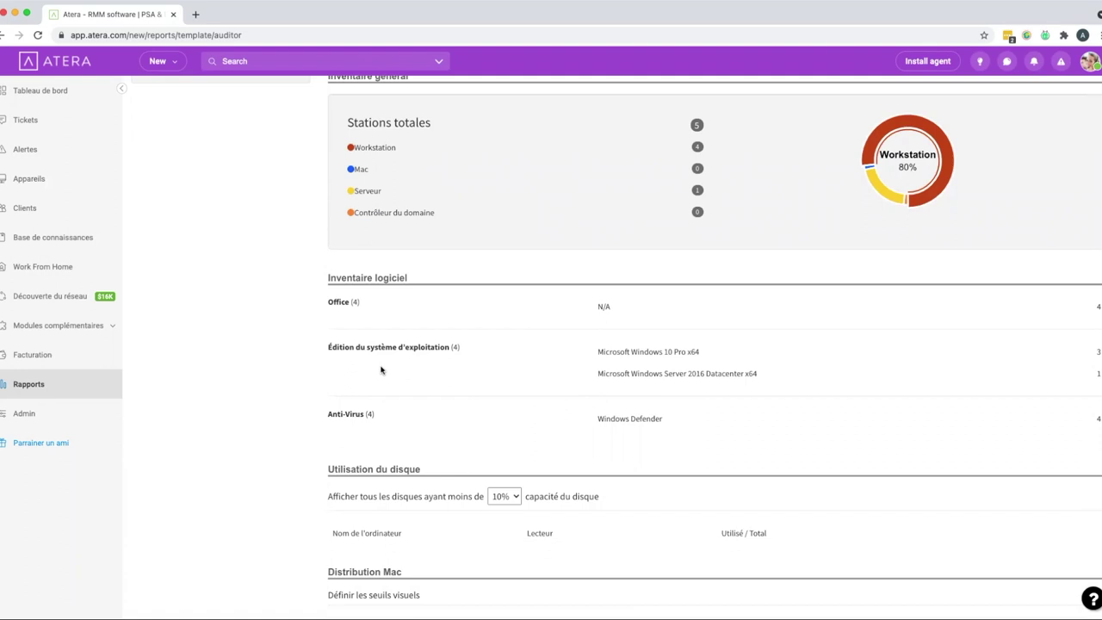
{"action": "scroll", "coordinate": [381, 370], "scroll_direction": "down", "scroll_amount": 2}
{"action": "scroll", "coordinate": [382, 371], "scroll_direction": "down", "scroll_amount": 3}
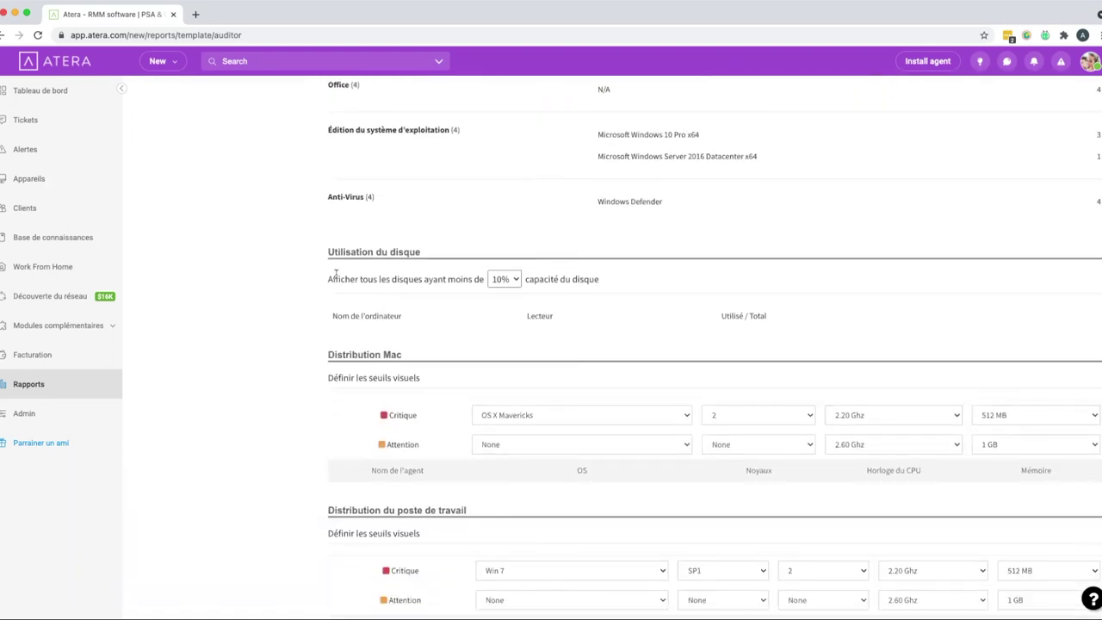
{"action": "left_click", "coordinate": [502, 280]}
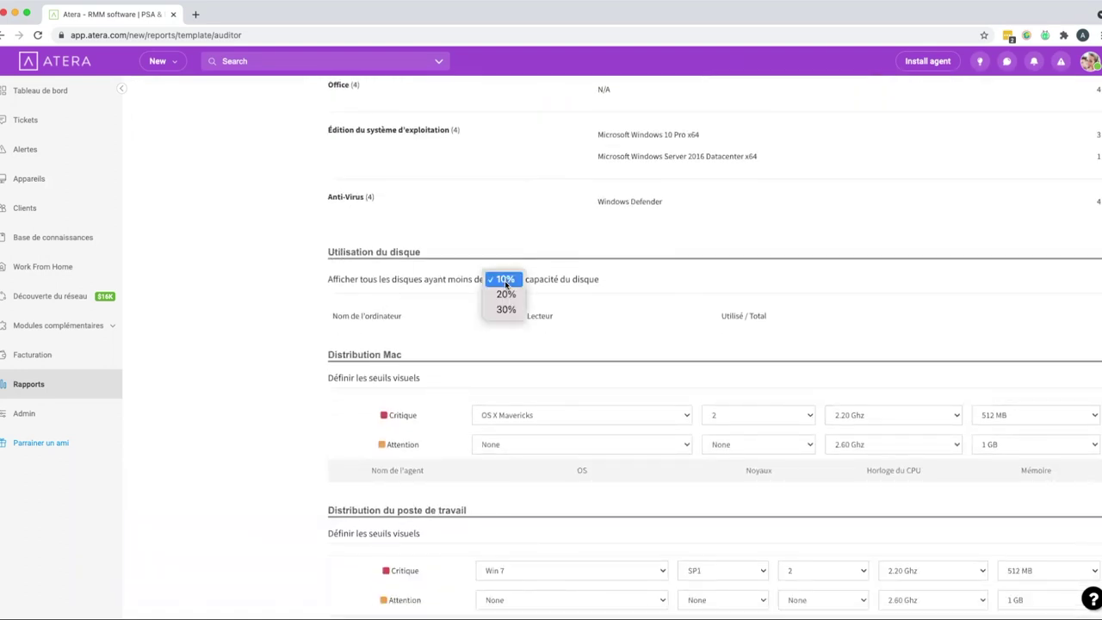
{"action": "left_click", "coordinate": [504, 307]}
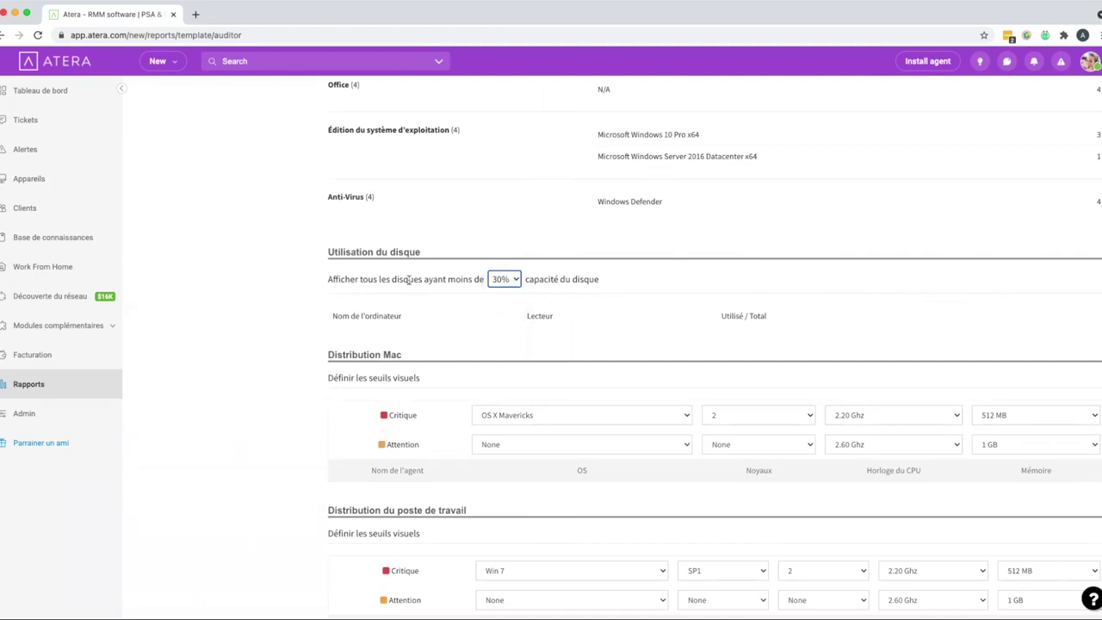
Step: Set the Attention threshold for the workstation distribution's operating system to Win 10
{"action": "scroll", "coordinate": [409, 281], "scroll_direction": "down", "scroll_amount": 3}
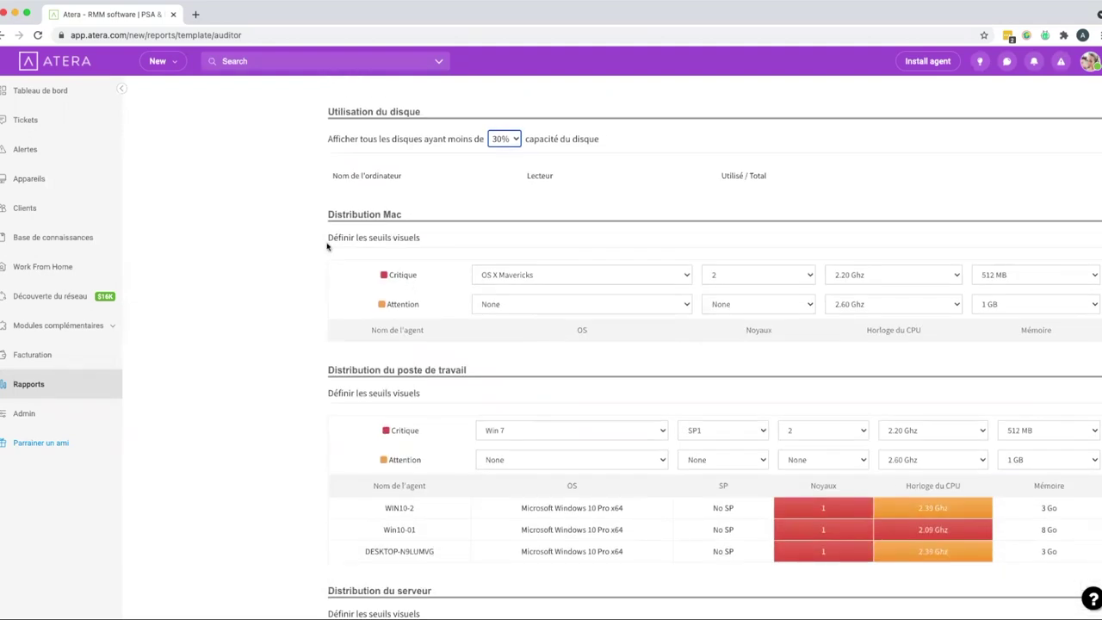
{"action": "scroll", "coordinate": [408, 294], "scroll_direction": "down", "scroll_amount": 3}
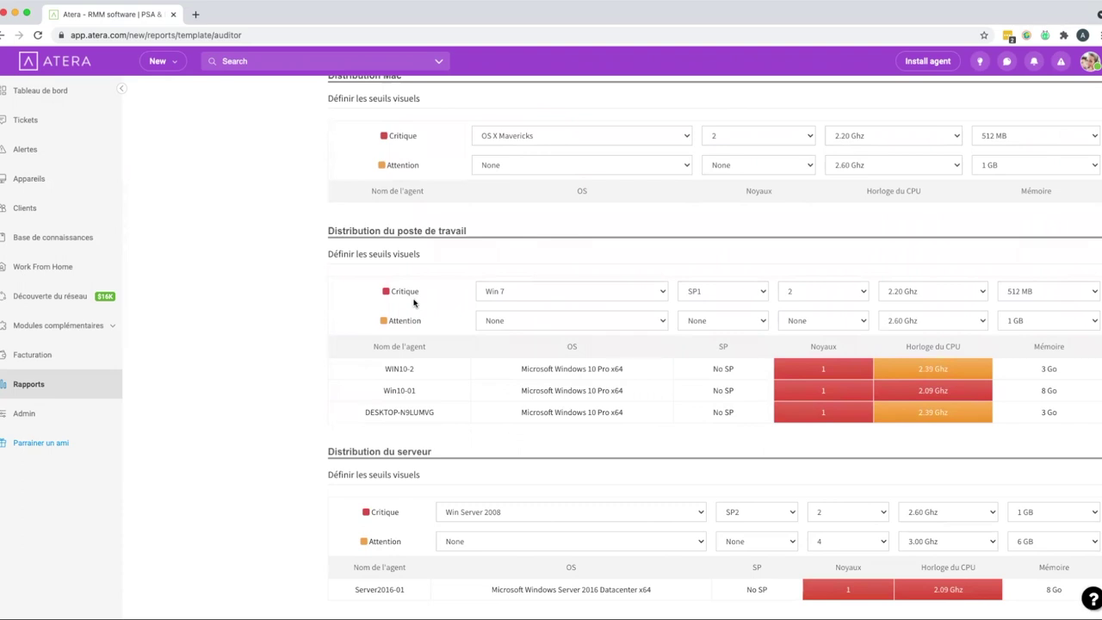
{"action": "left_click", "coordinate": [506, 321]}
{"action": "left_click", "coordinate": [501, 401]}
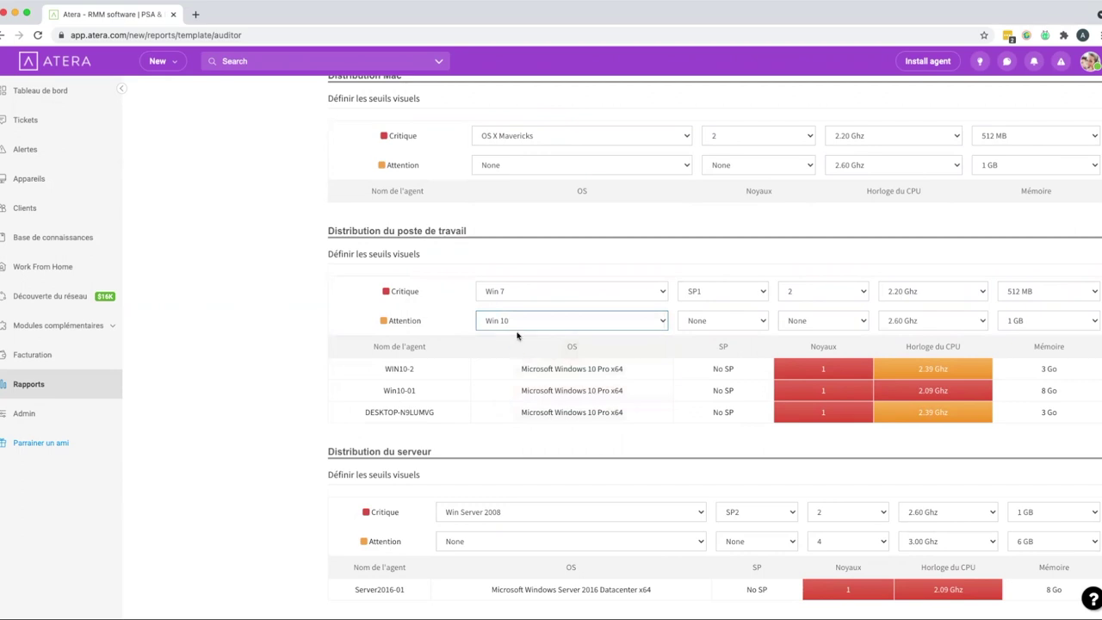
Step: Examine the auditor report's server, Office and anti-virus distributions, the alert summary and the station details of Server2016
{"action": "scroll", "coordinate": [517, 336], "scroll_direction": "down", "scroll_amount": 2}
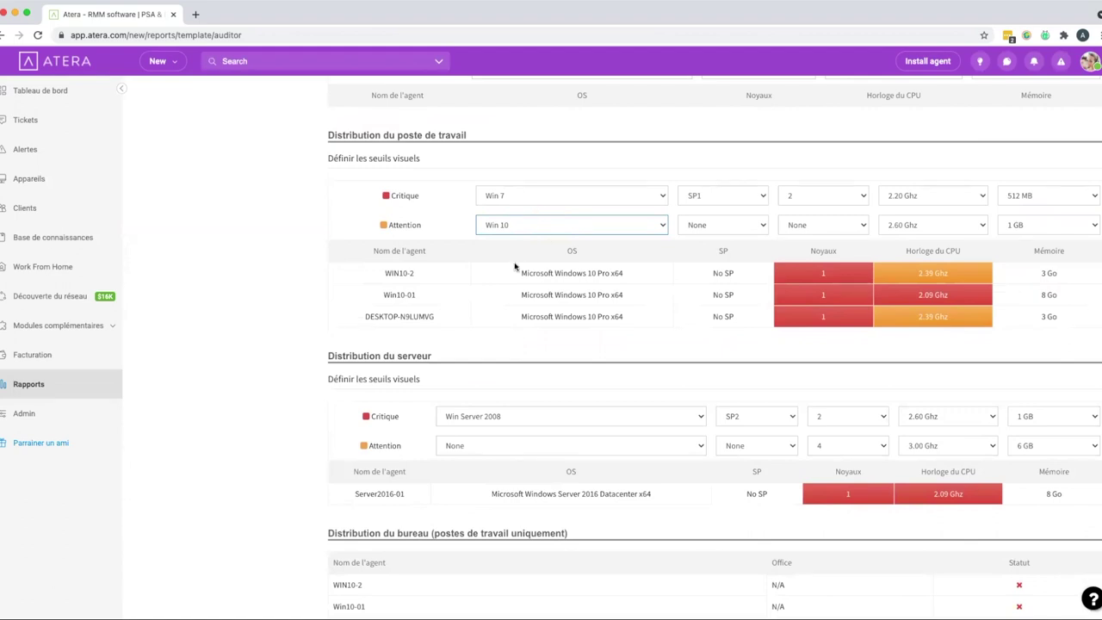
{"action": "scroll", "coordinate": [522, 268], "scroll_direction": "down", "scroll_amount": 3}
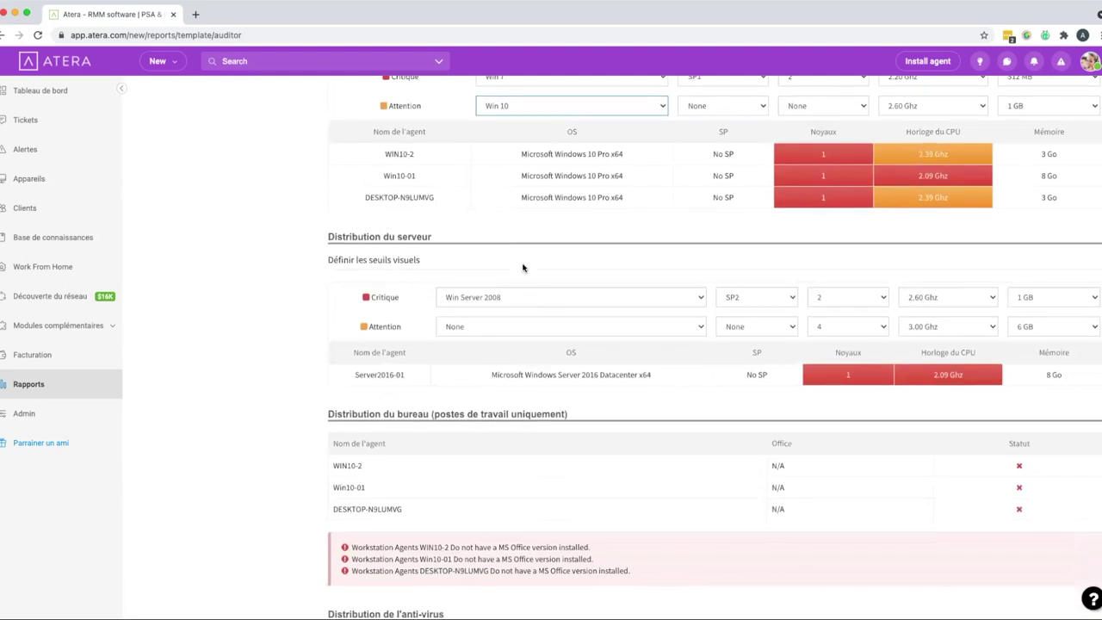
{"action": "scroll", "coordinate": [523, 268], "scroll_direction": "down", "scroll_amount": 2}
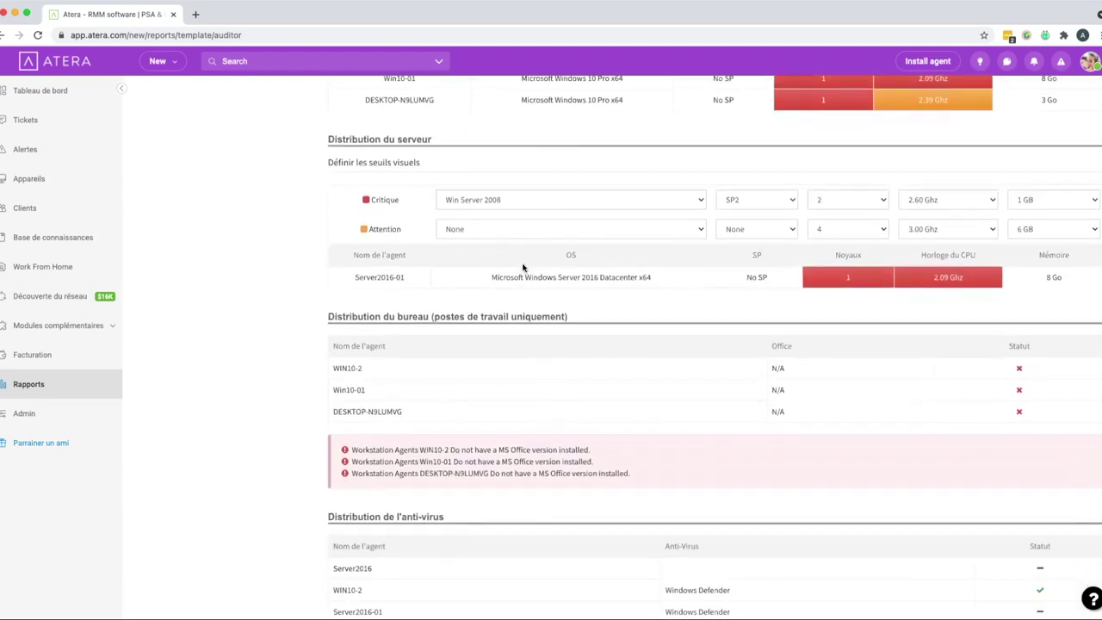
{"action": "scroll", "coordinate": [523, 268], "scroll_direction": "down", "scroll_amount": 1}
{"action": "scroll", "coordinate": [523, 268], "scroll_direction": "down", "scroll_amount": 3}
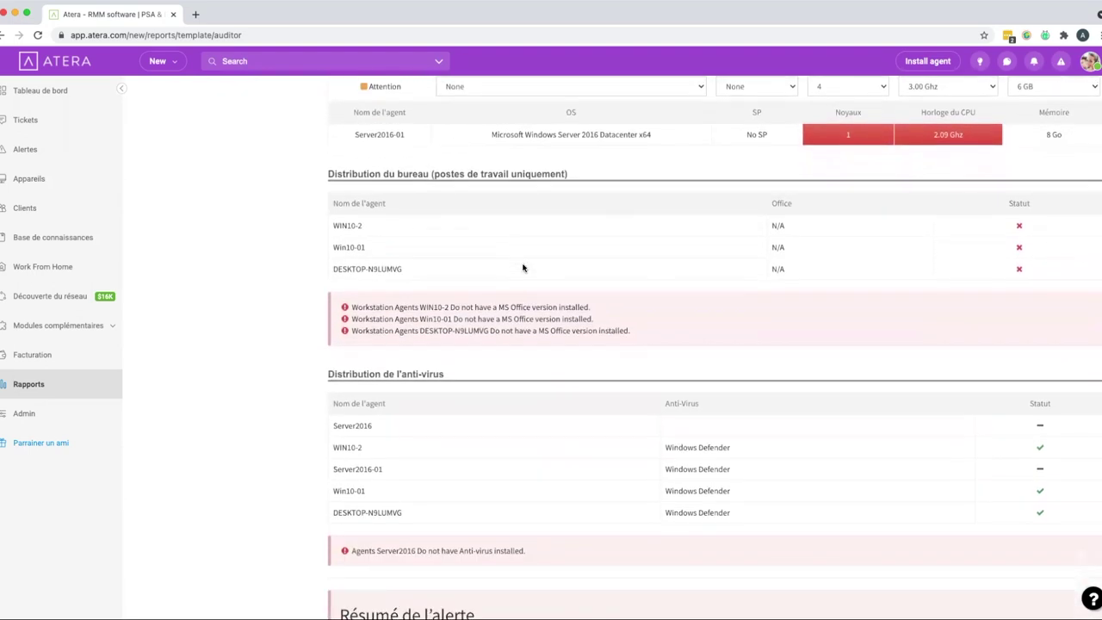
{"action": "scroll", "coordinate": [523, 268], "scroll_direction": "down", "scroll_amount": 3}
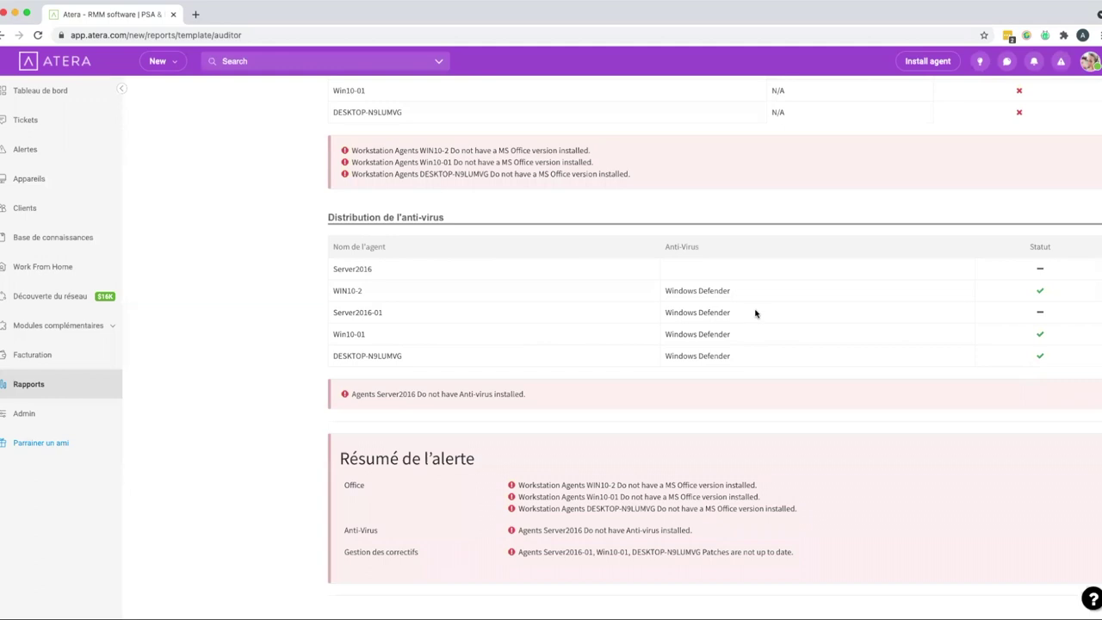
{"action": "scroll", "coordinate": [755, 313], "scroll_direction": "down", "scroll_amount": 2}
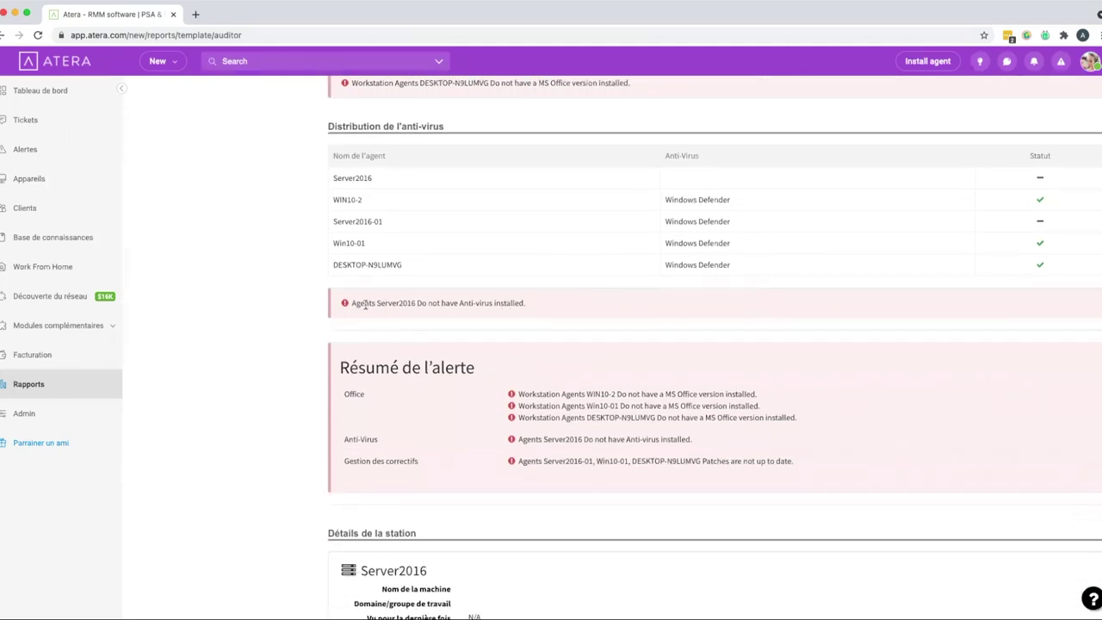
{"action": "scroll", "coordinate": [365, 304], "scroll_direction": "down", "scroll_amount": 2}
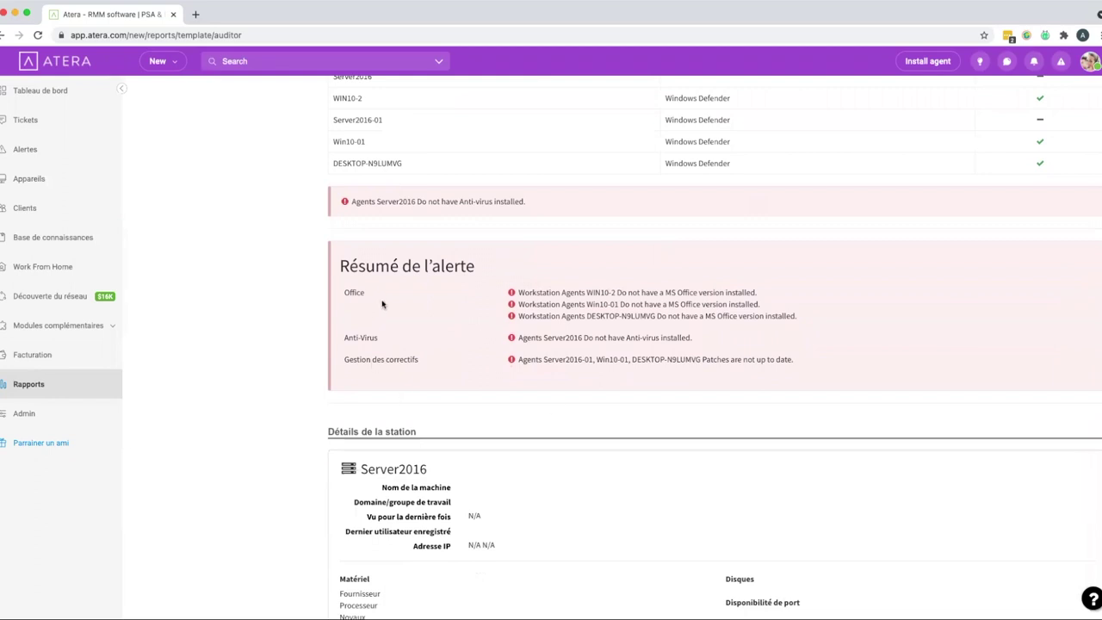
{"action": "scroll", "coordinate": [382, 304], "scroll_direction": "down", "scroll_amount": 4}
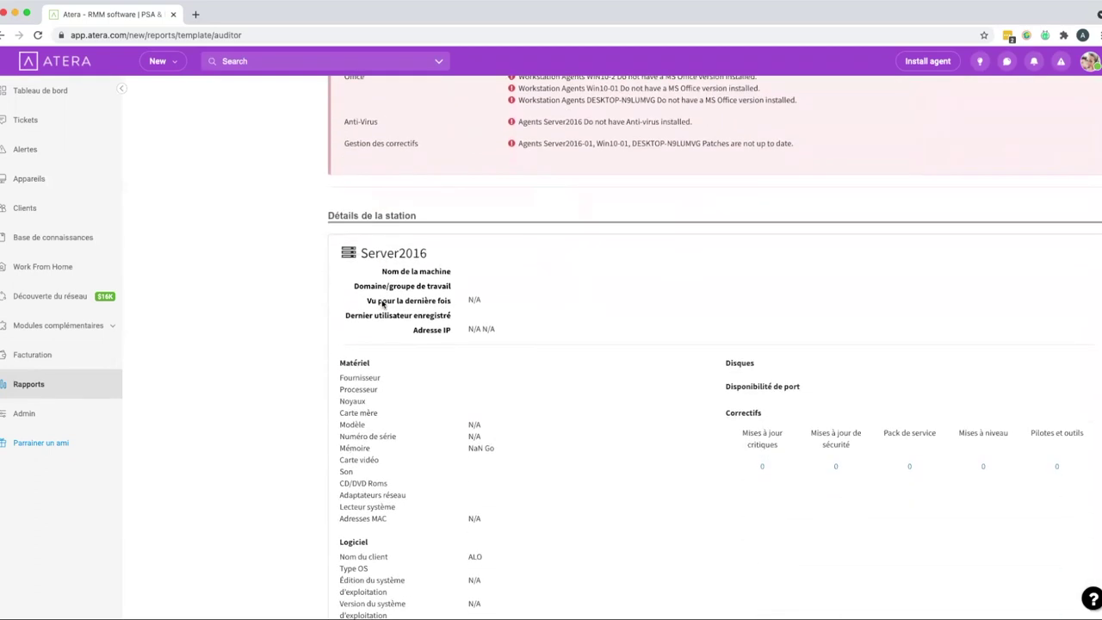
{"action": "scroll", "coordinate": [382, 304], "scroll_direction": "down", "scroll_amount": 1}
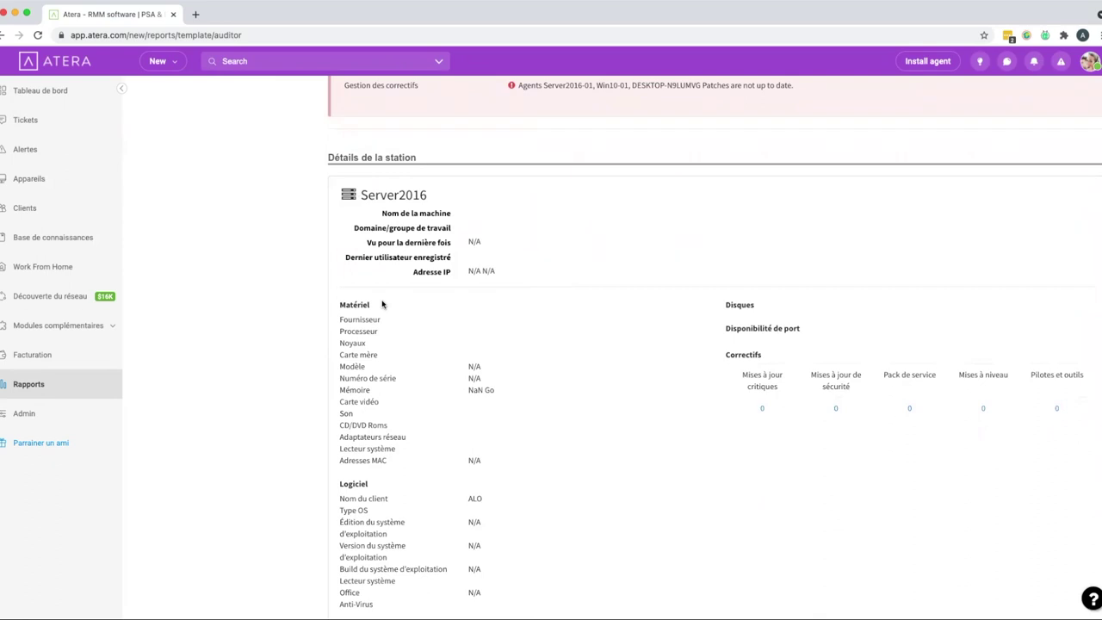
Step: Inspect Server2016-01's missing security patches from the auditor report, select the 2021-08 Cumulative Update KB5005043, and close the patch list without installing
{"action": "scroll", "coordinate": [382, 304], "scroll_direction": "down", "scroll_amount": 8}
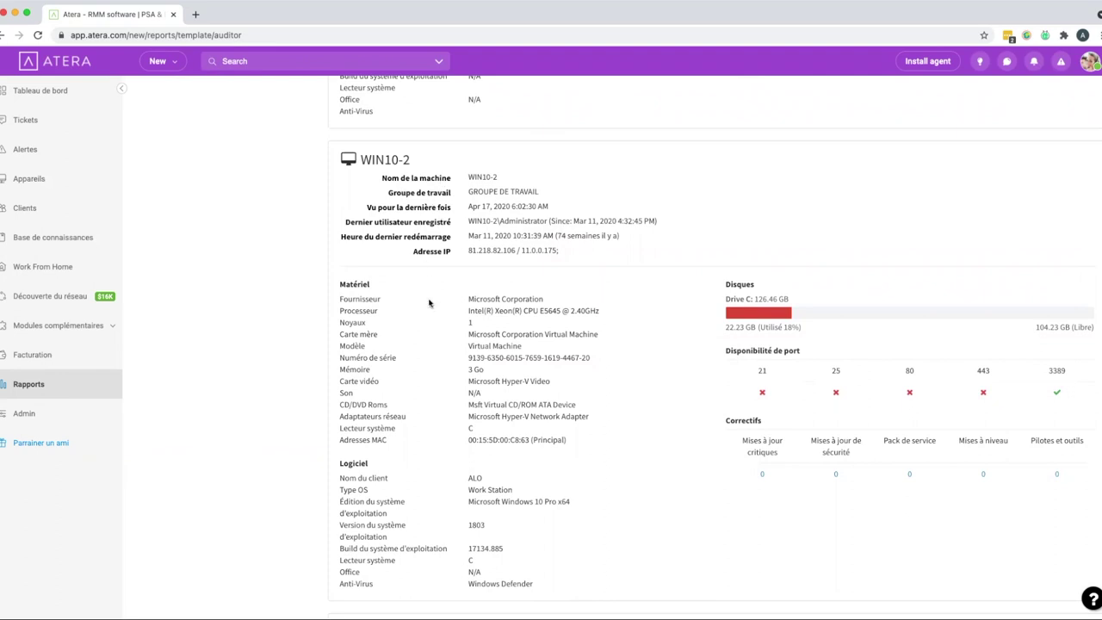
{"action": "scroll", "coordinate": [430, 303], "scroll_direction": "down", "scroll_amount": 8}
{"action": "scroll", "coordinate": [429, 303], "scroll_direction": "down", "scroll_amount": 3}
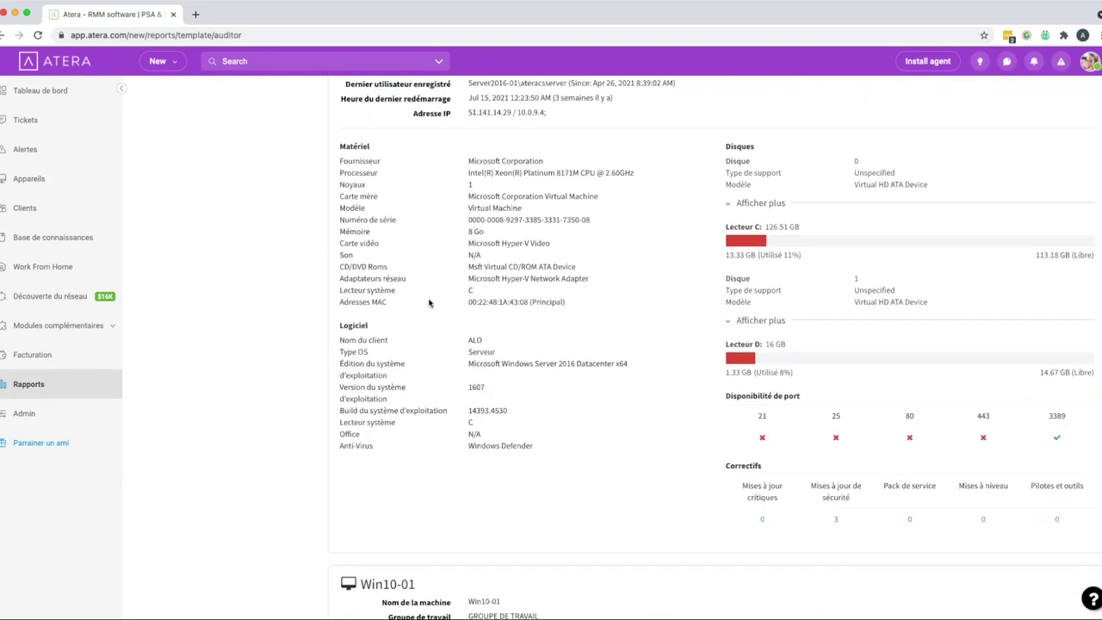
{"action": "left_click", "coordinate": [836, 520]}
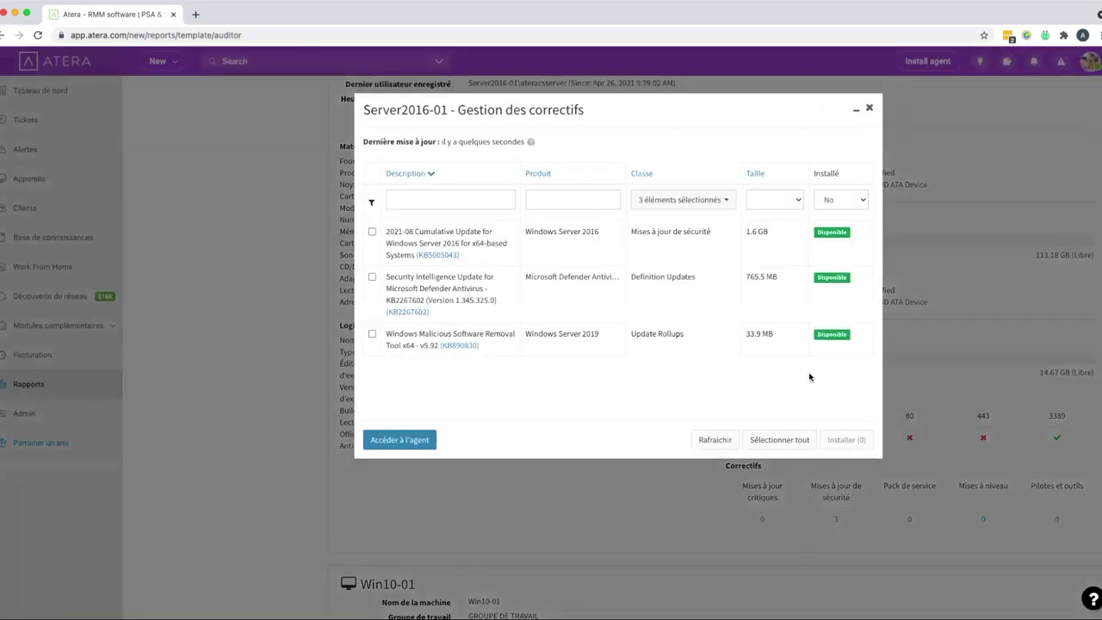
{"action": "left_click", "coordinate": [372, 231]}
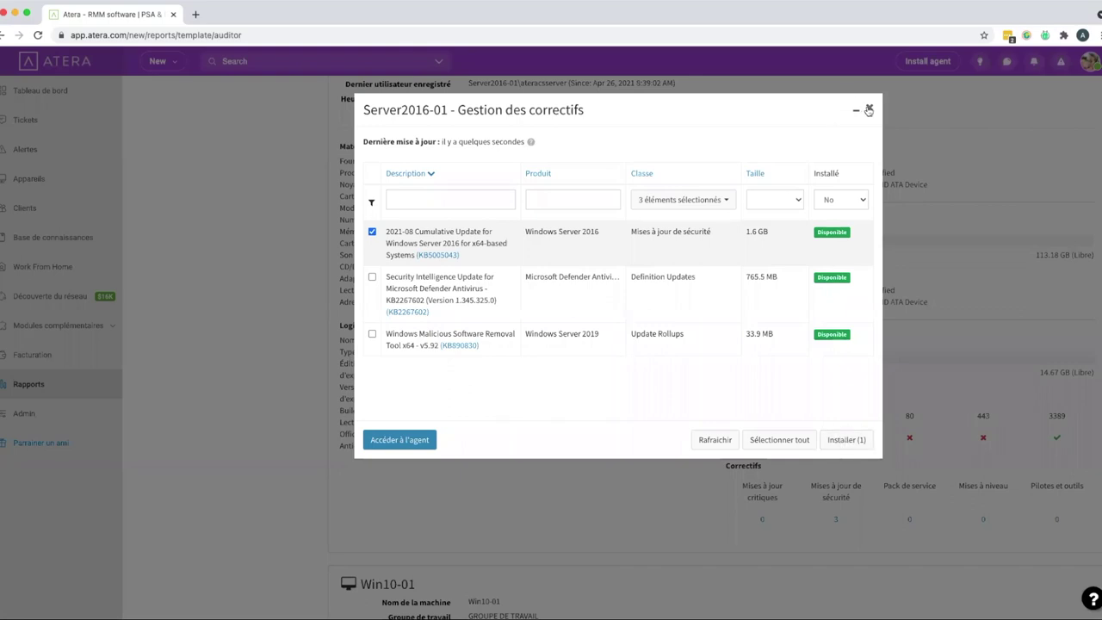
{"action": "left_click", "coordinate": [868, 107]}
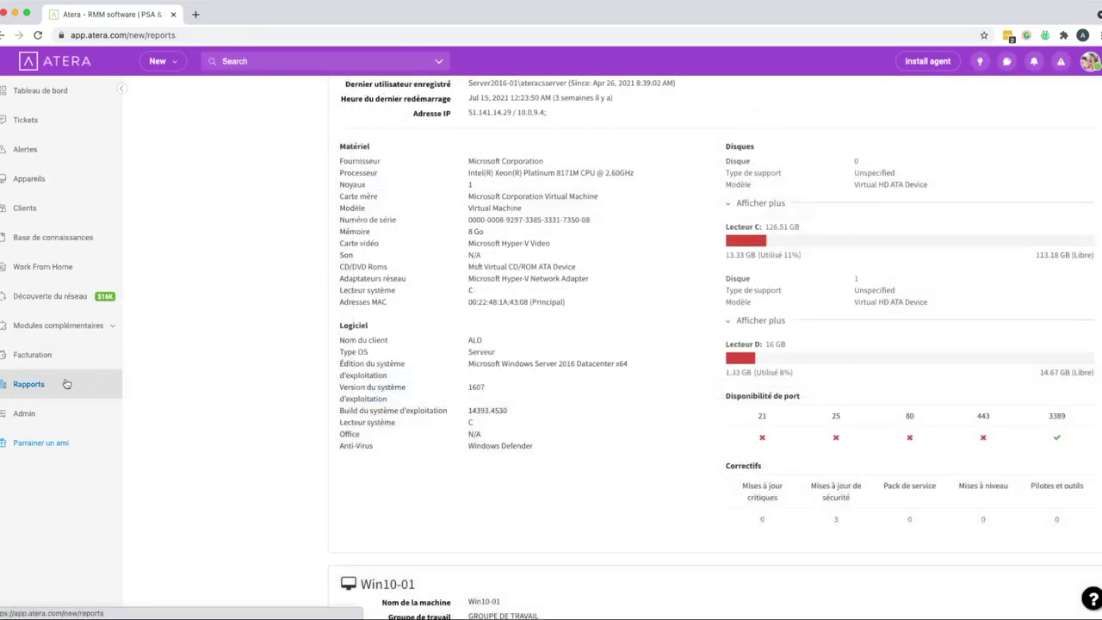
Step: Generate the Microsoft licence report for all clients and review its operating system and Office licence details per client
{"action": "left_click", "coordinate": [66, 384]}
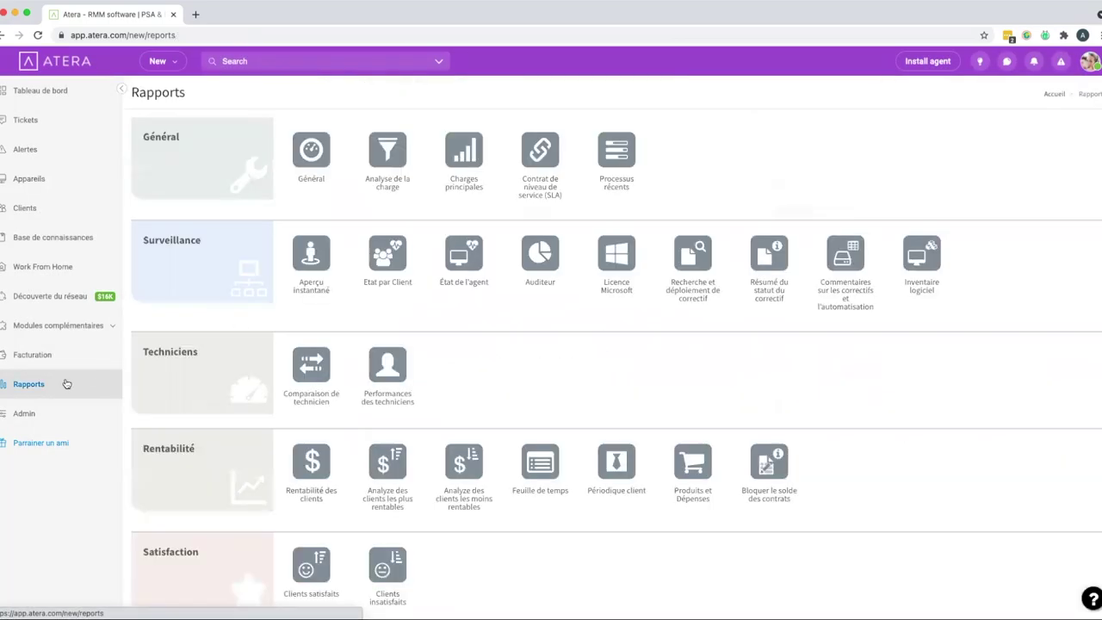
{"action": "left_click", "coordinate": [618, 259]}
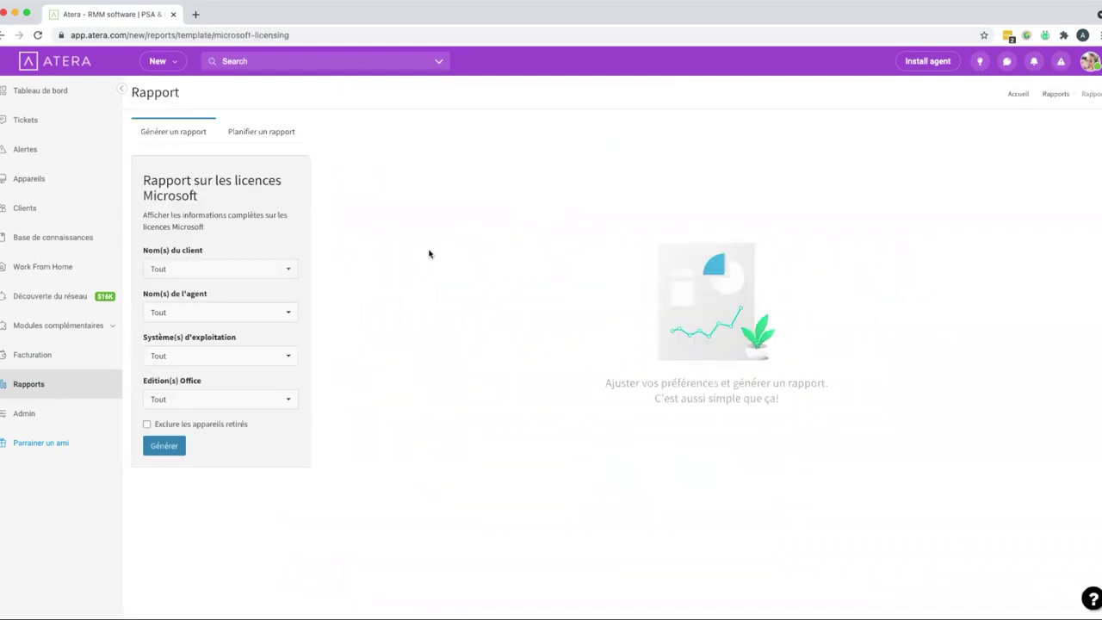
{"action": "left_click", "coordinate": [178, 445]}
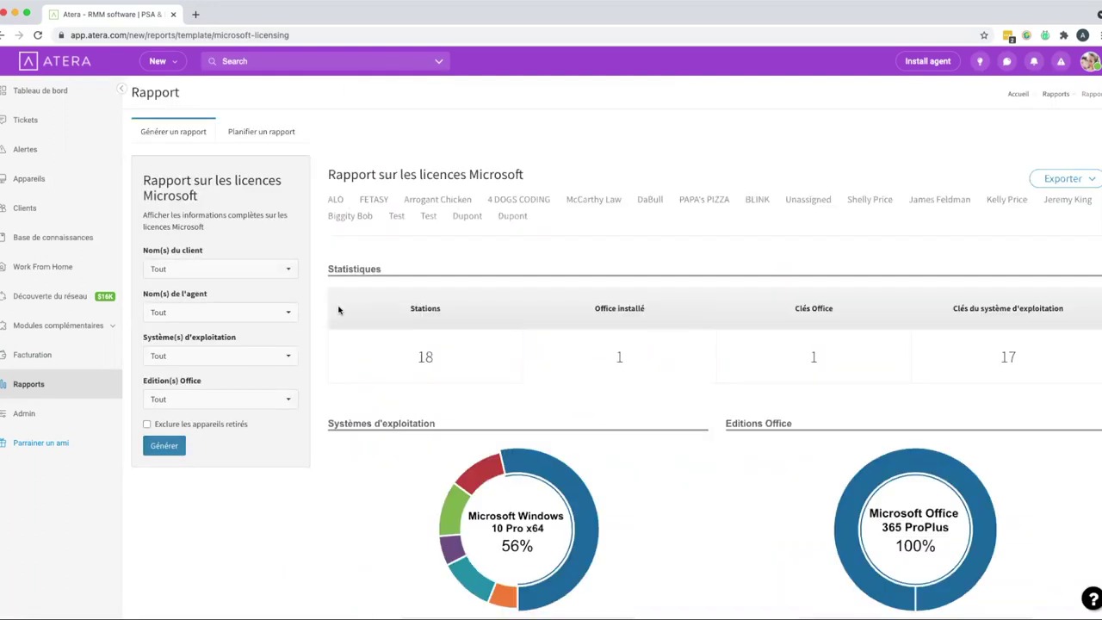
{"action": "scroll", "coordinate": [340, 310], "scroll_direction": "down", "scroll_amount": 3}
{"action": "scroll", "coordinate": [340, 309], "scroll_direction": "down", "scroll_amount": 8}
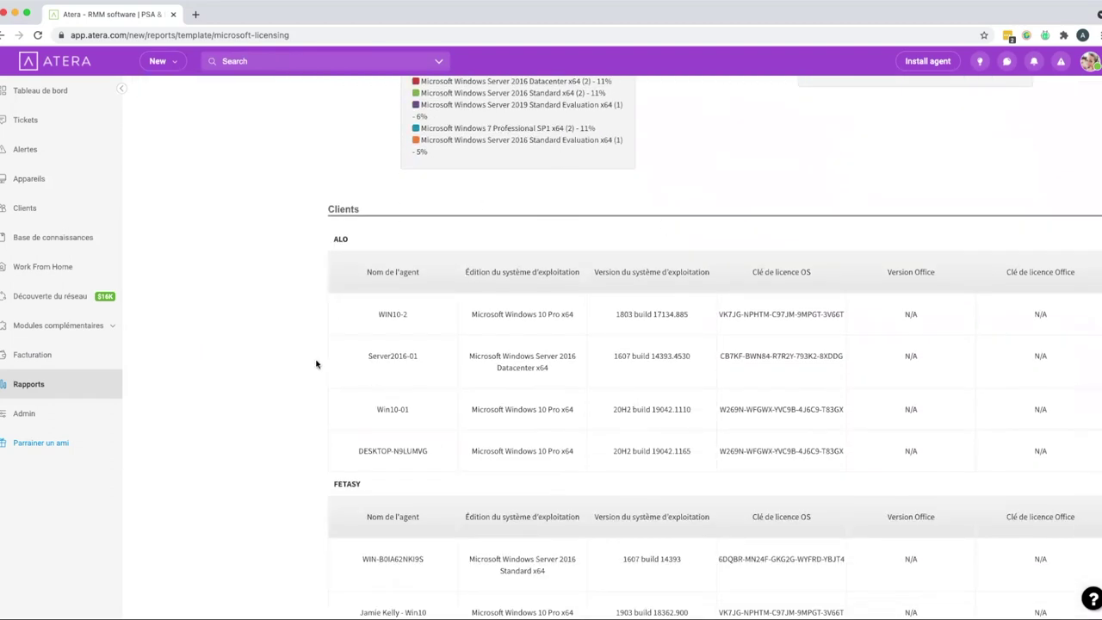
{"action": "scroll", "coordinate": [316, 364], "scroll_direction": "down", "scroll_amount": 3}
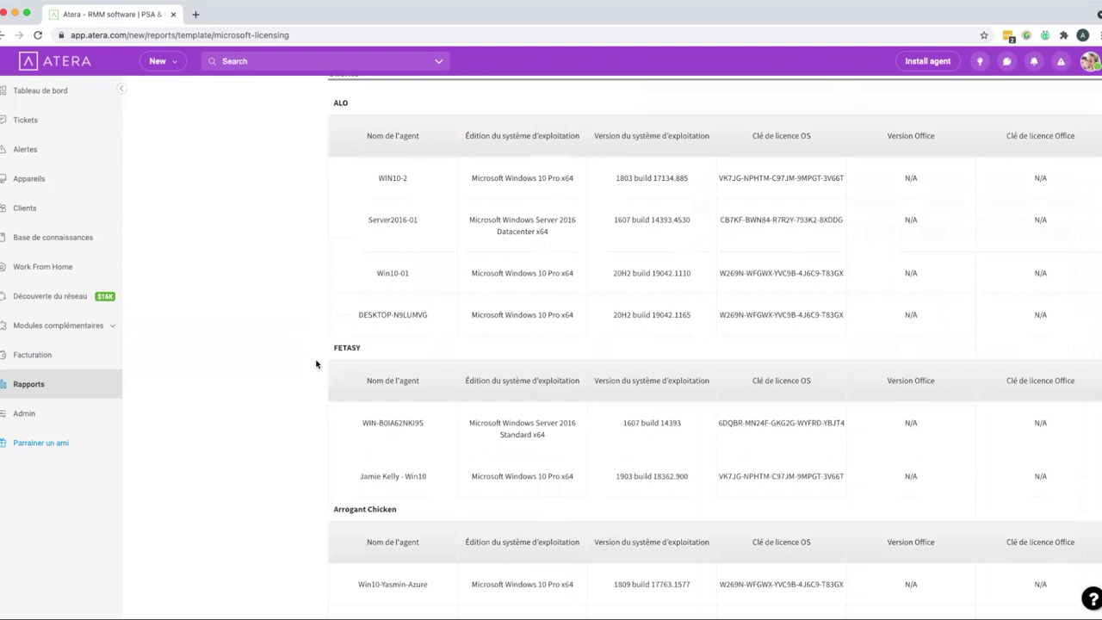
{"action": "scroll", "coordinate": [316, 364], "scroll_direction": "down", "scroll_amount": 10}
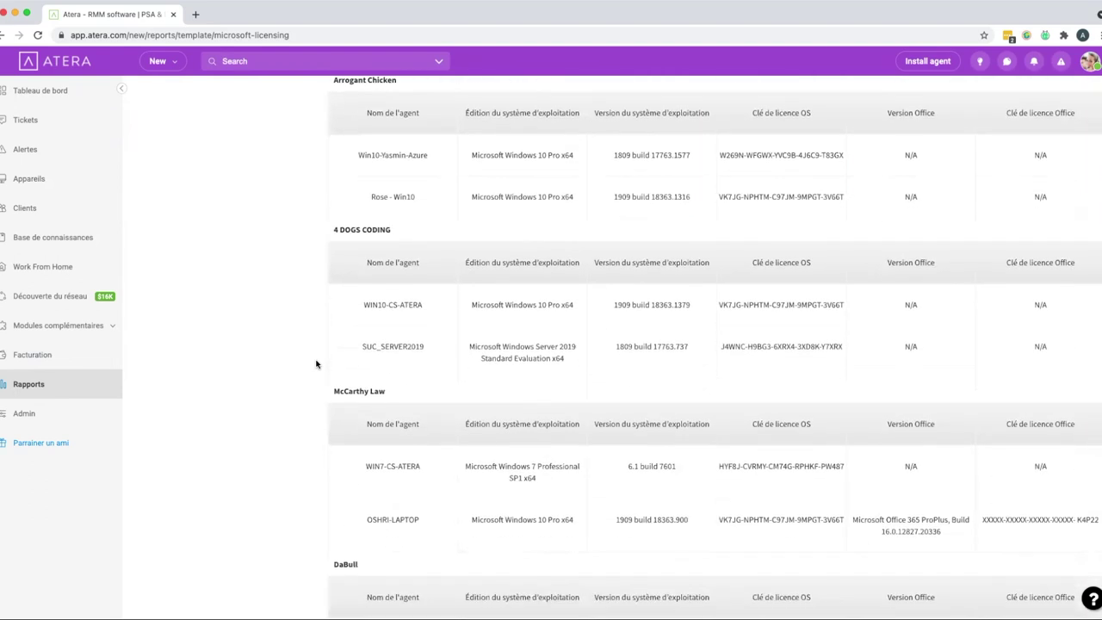
{"action": "scroll", "coordinate": [316, 364], "scroll_direction": "down", "scroll_amount": 4}
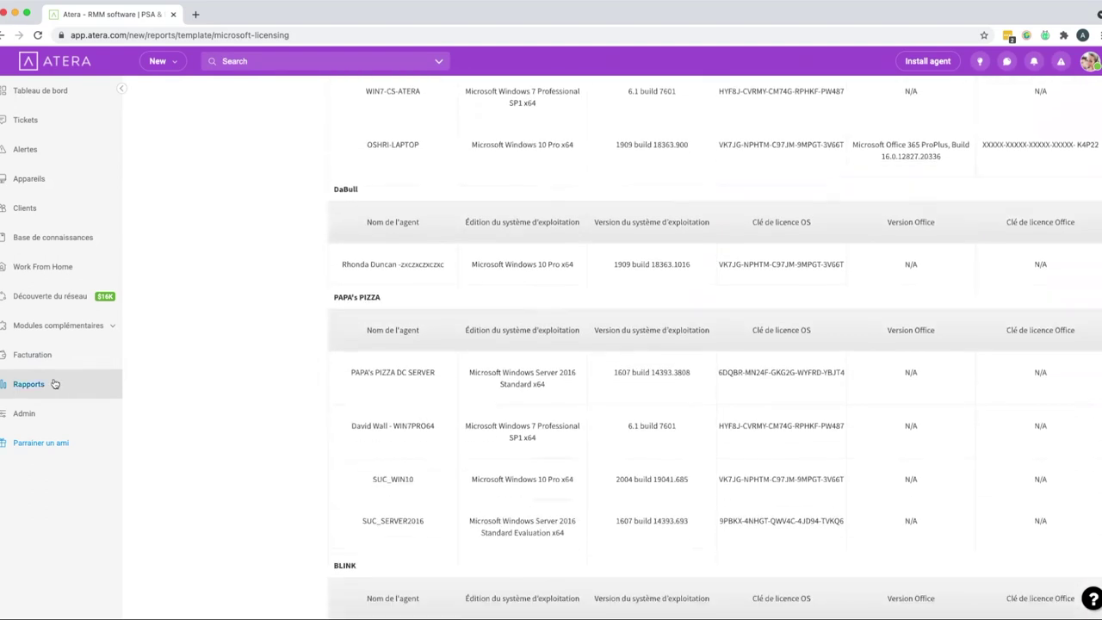
Step: Generate the patch status summary report for all clients and patch classes, and review its vulnerable devices and missing patches
{"action": "left_click", "coordinate": [48, 384]}
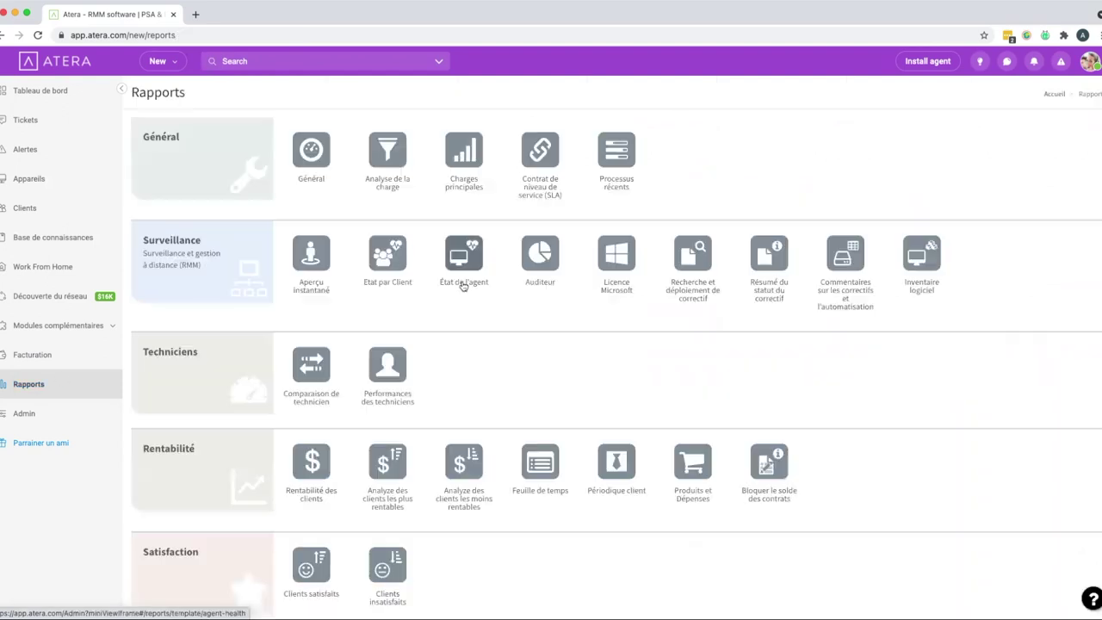
{"action": "left_click", "coordinate": [770, 255]}
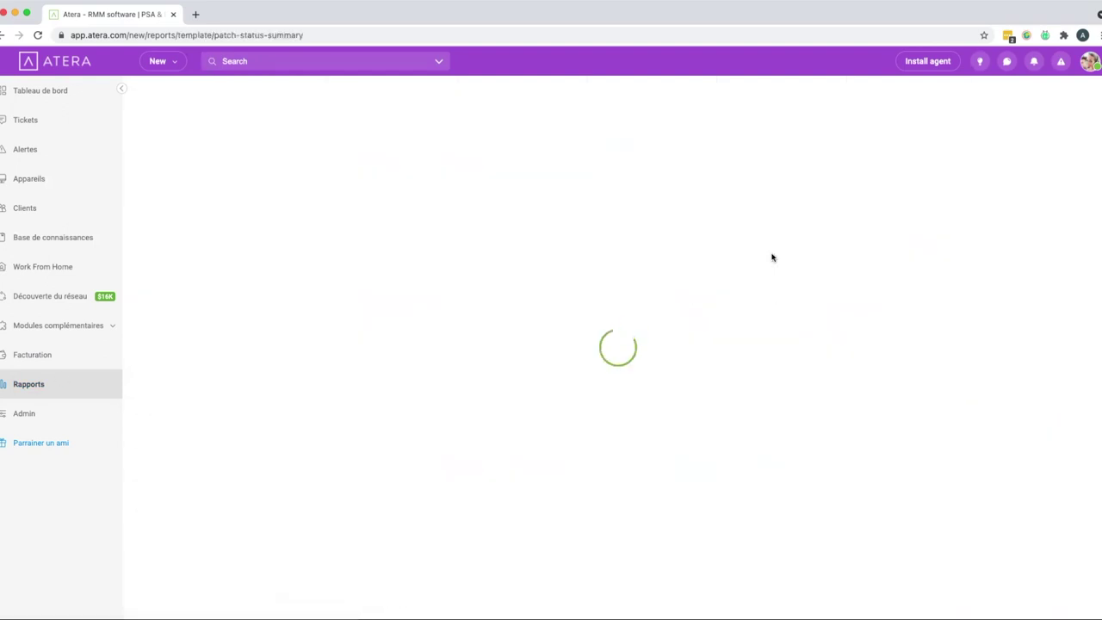
{"action": "left_click", "coordinate": [179, 353]}
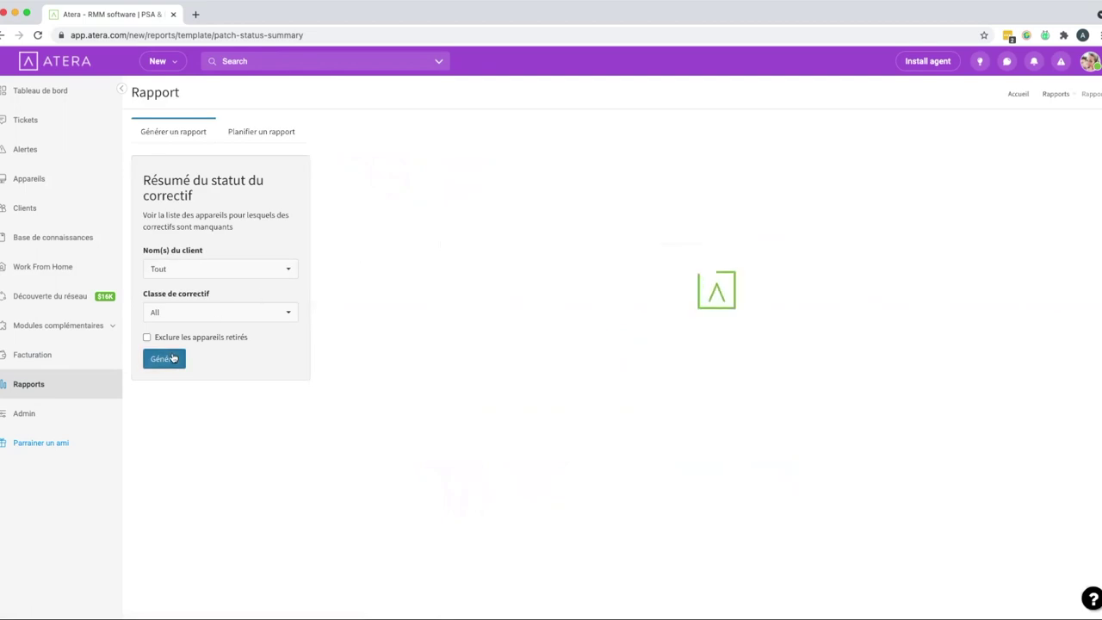
{"action": "scroll", "coordinate": [338, 253], "scroll_direction": "down", "scroll_amount": 3}
{"action": "scroll", "coordinate": [338, 253], "scroll_direction": "down", "scroll_amount": 5}
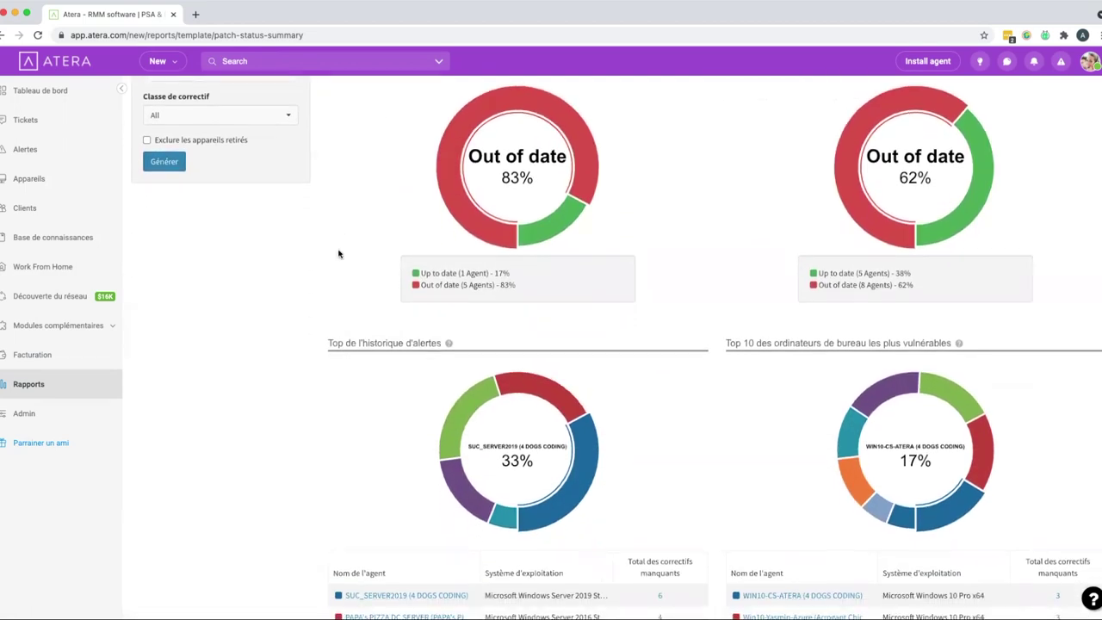
{"action": "scroll", "coordinate": [339, 253], "scroll_direction": "down", "scroll_amount": 3}
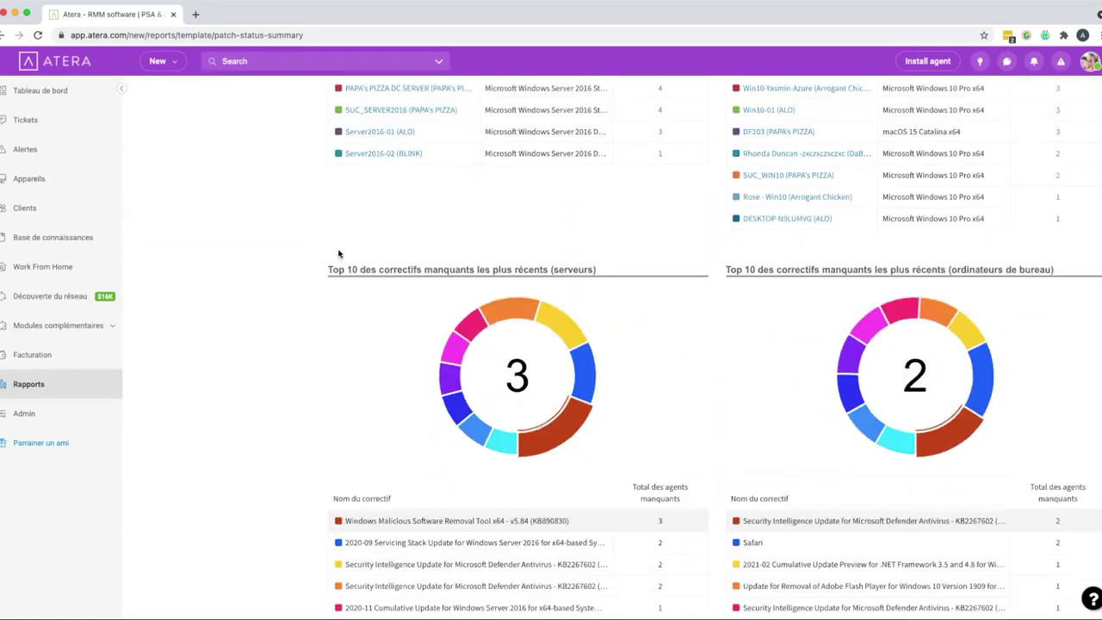
{"action": "scroll", "coordinate": [338, 253], "scroll_direction": "down", "scroll_amount": 2}
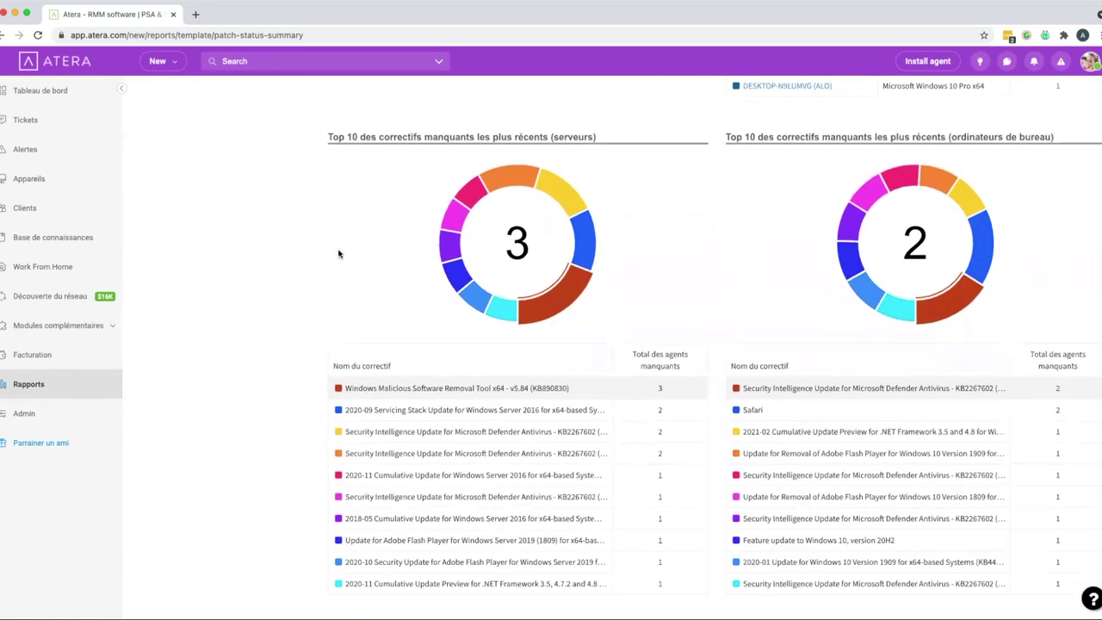
{"action": "scroll", "coordinate": [338, 253], "scroll_direction": "down", "scroll_amount": 1}
{"action": "scroll", "coordinate": [339, 253], "scroll_direction": "up", "scroll_amount": 5}
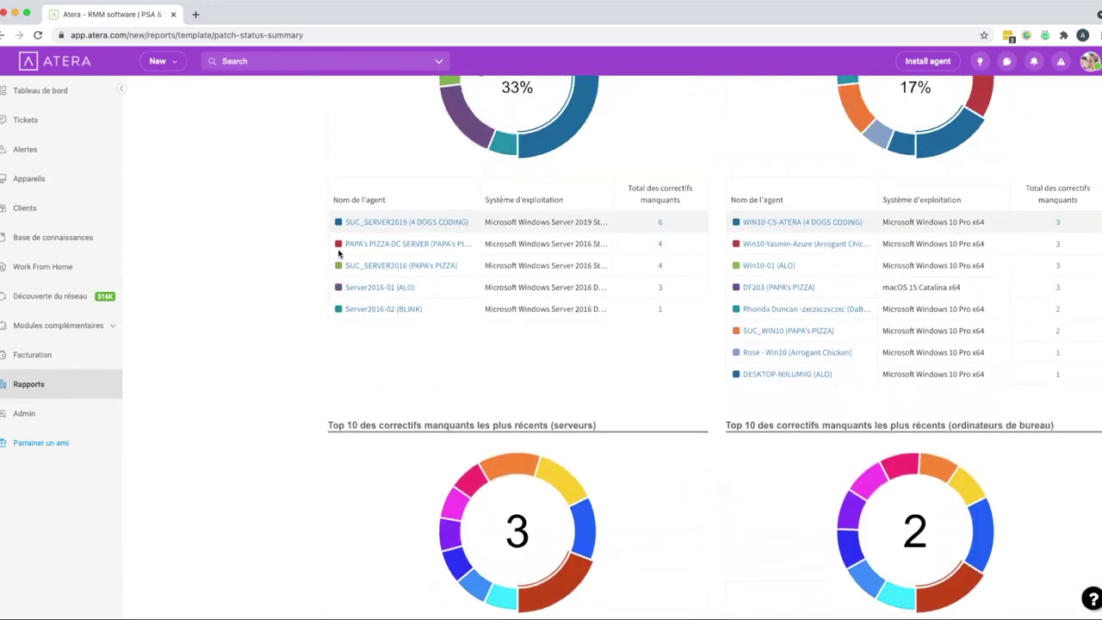
{"action": "scroll", "coordinate": [339, 253], "scroll_direction": "up", "scroll_amount": 9}
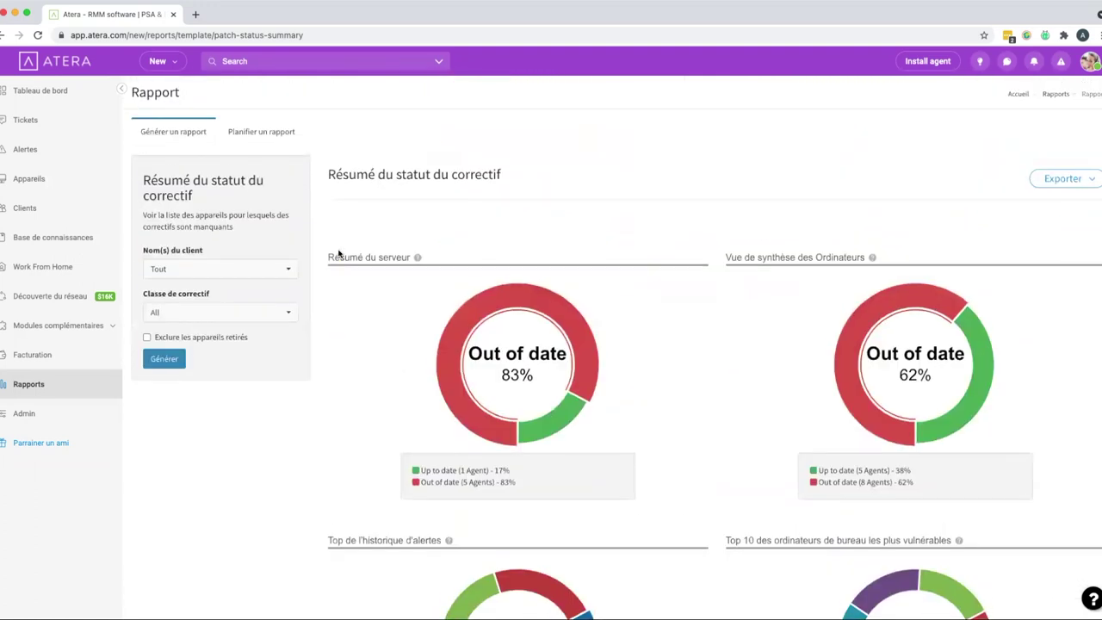
Step: Generate the patch and automation feedback report for August 5–11, 2021 across all clients, and review its summary and task entries
{"action": "left_click", "coordinate": [97, 384]}
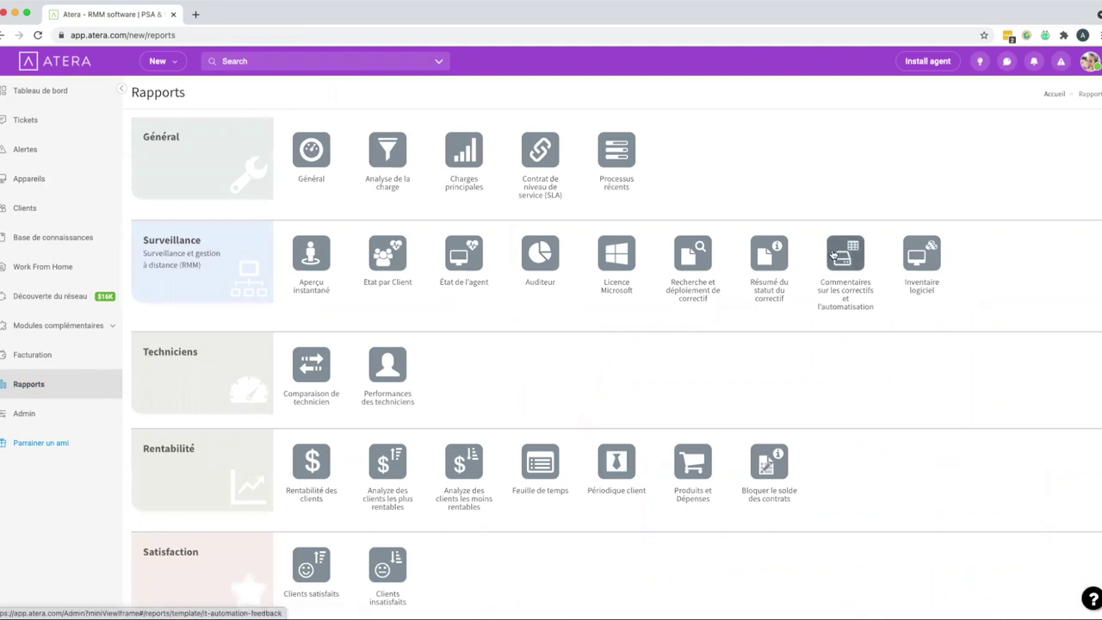
{"action": "left_click", "coordinate": [844, 250]}
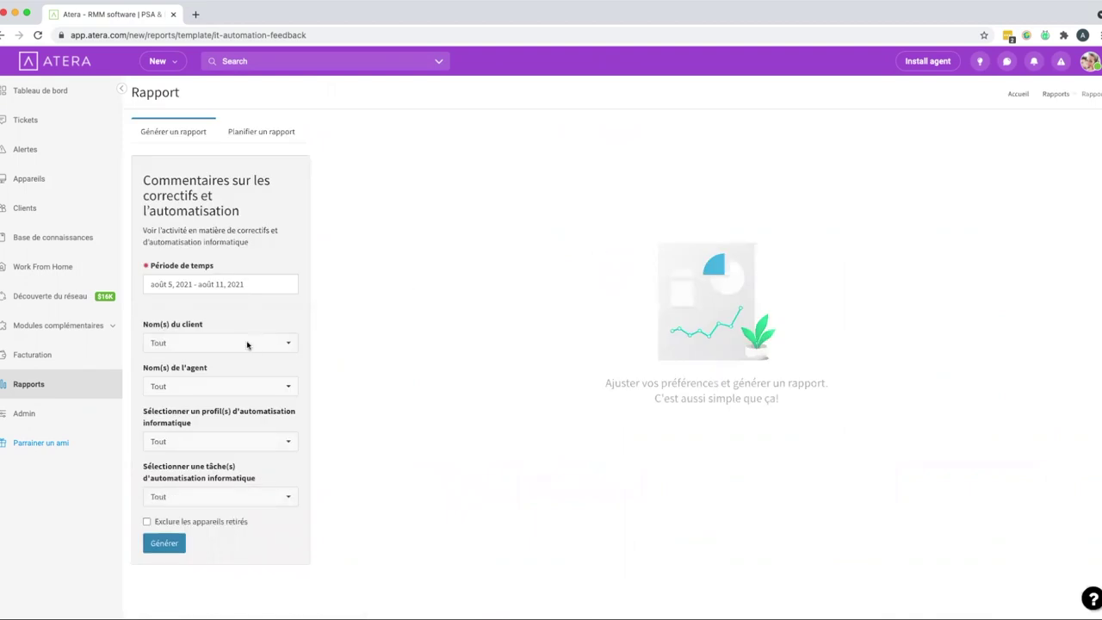
{"action": "left_click", "coordinate": [163, 543]}
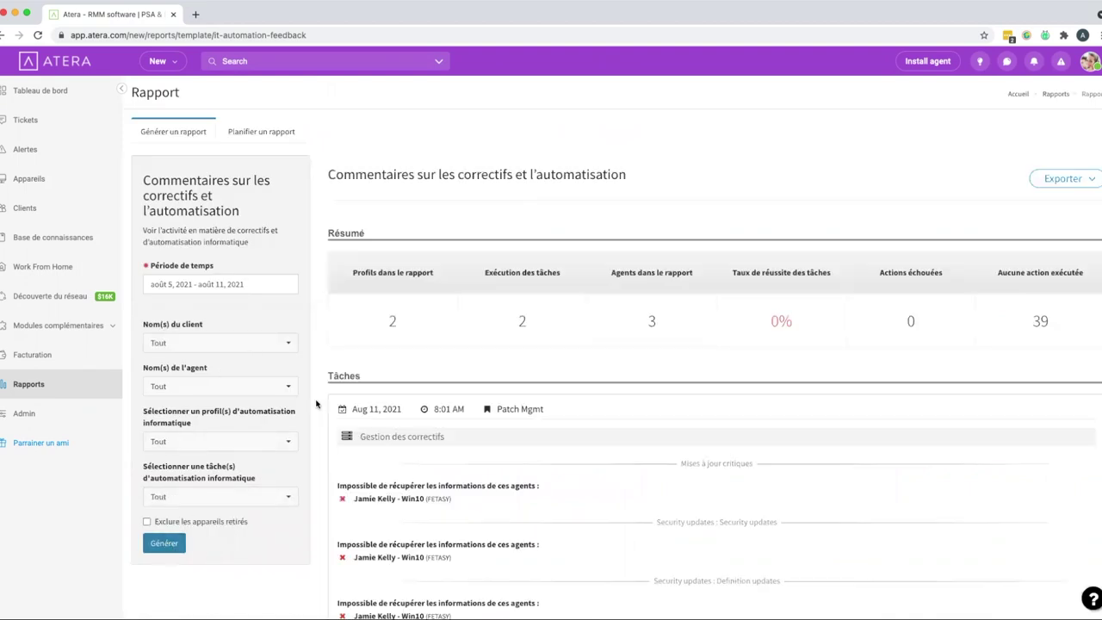
{"action": "scroll", "coordinate": [316, 404], "scroll_direction": "down", "scroll_amount": 3}
{"action": "scroll", "coordinate": [431, 384], "scroll_direction": "down", "scroll_amount": 4}
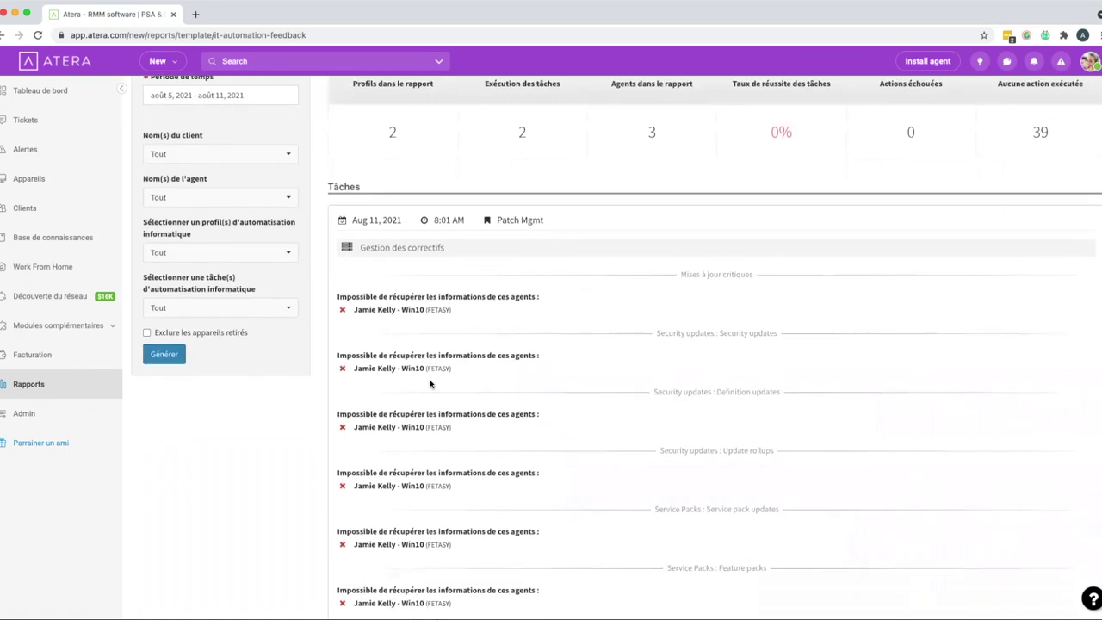
{"action": "scroll", "coordinate": [430, 384], "scroll_direction": "down", "scroll_amount": 5}
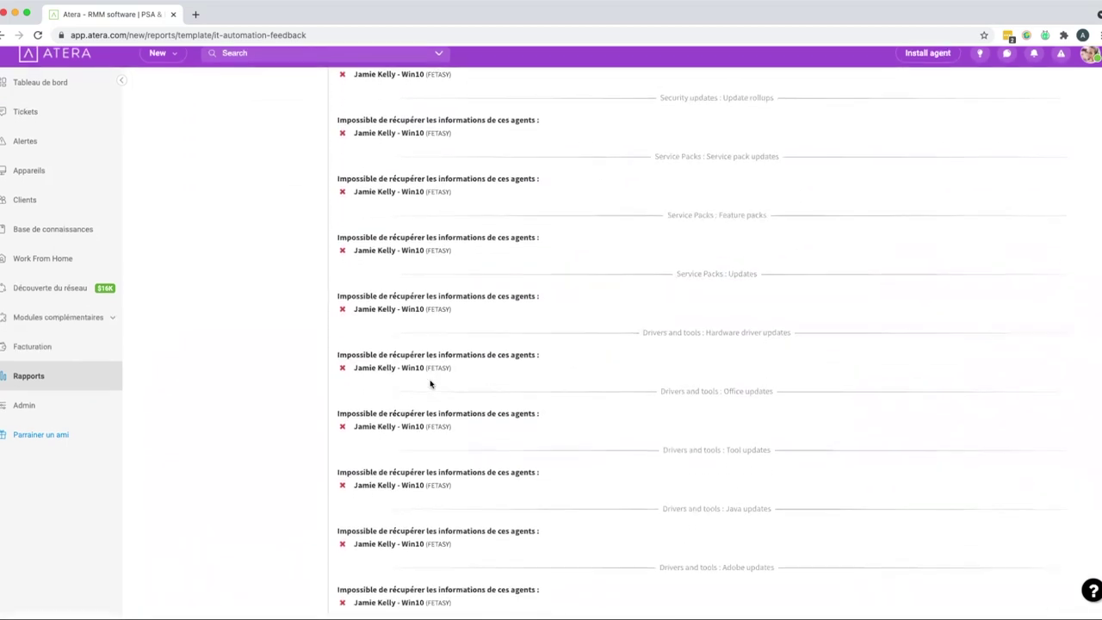
{"action": "scroll", "coordinate": [431, 384], "scroll_direction": "down", "scroll_amount": 20}
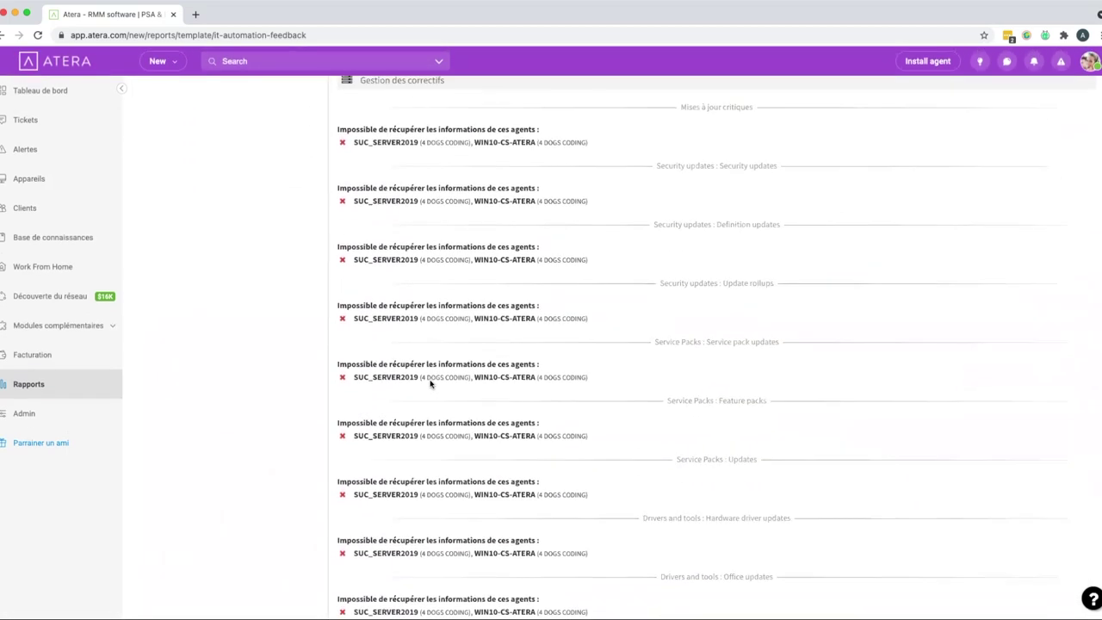
{"action": "scroll", "coordinate": [429, 379], "scroll_direction": "up", "scroll_amount": 6}
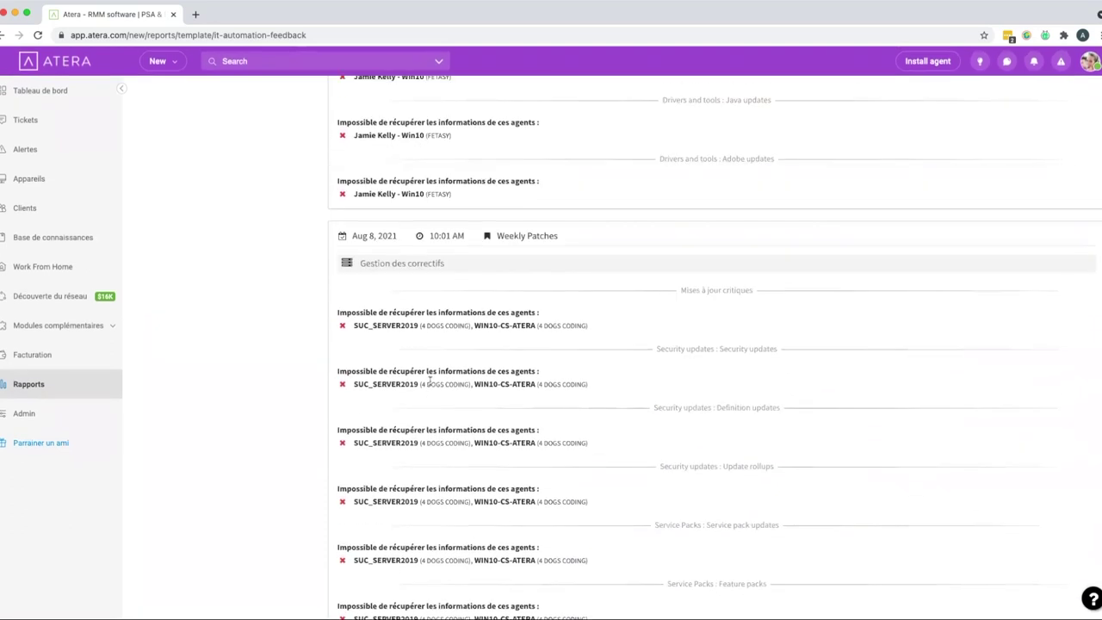
{"action": "scroll", "coordinate": [469, 366], "scroll_direction": "up", "scroll_amount": 15}
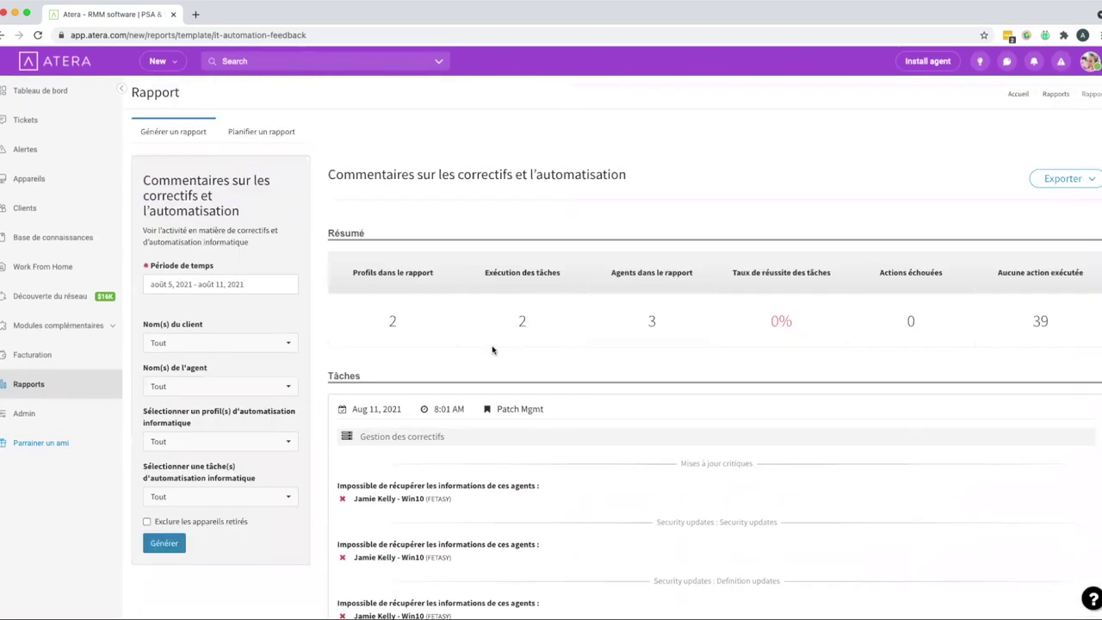
Step: Generate the unfiltered software inventory report for all clients and review the listed software, versions and device counts
{"action": "left_click", "coordinate": [74, 382]}
{"action": "left_click", "coordinate": [927, 252]}
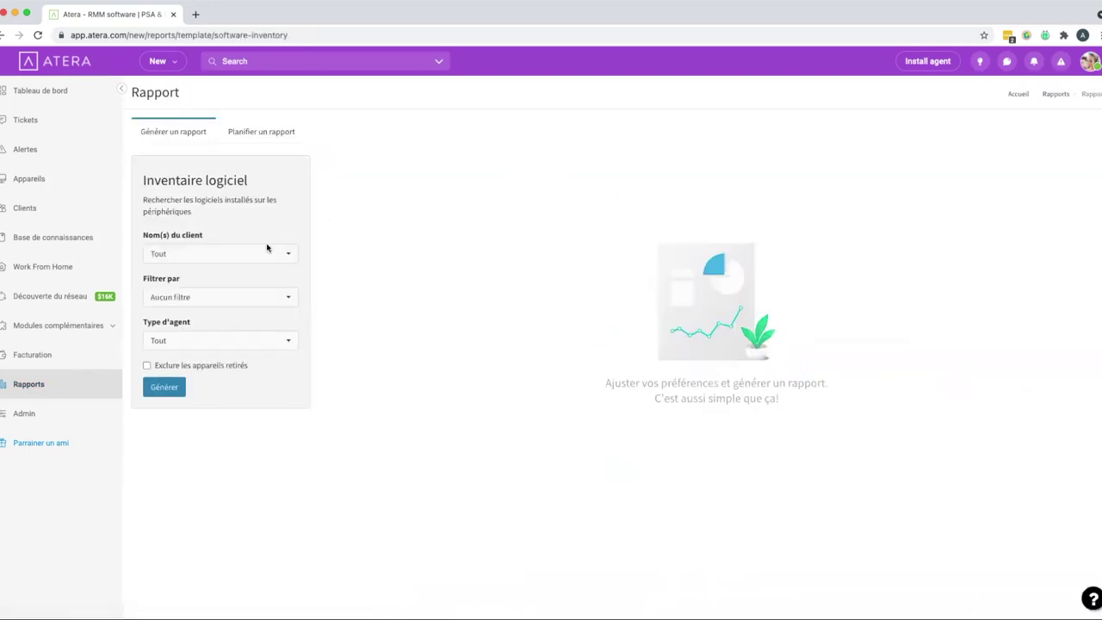
{"action": "left_click", "coordinate": [163, 386]}
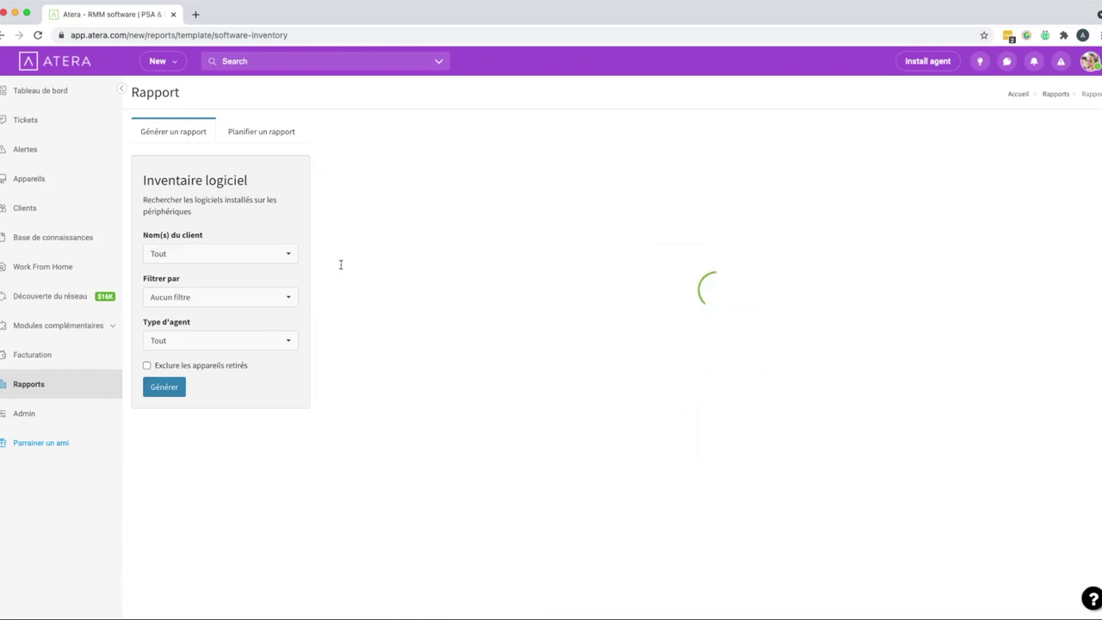
{"action": "scroll", "coordinate": [373, 221], "scroll_direction": "down", "scroll_amount": 2}
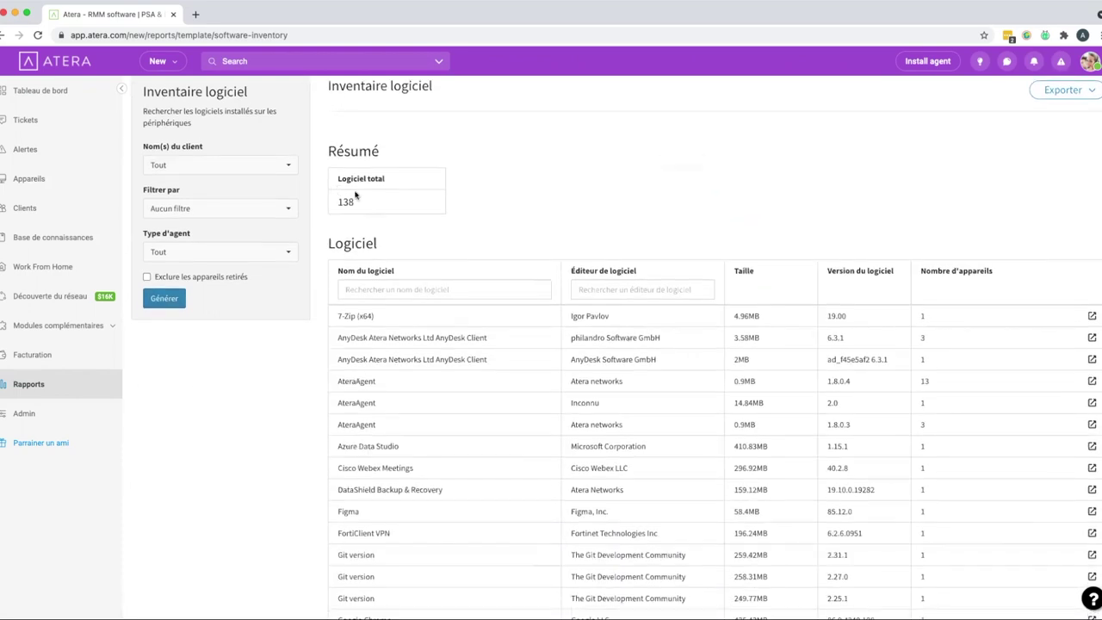
{"action": "scroll", "coordinate": [468, 229], "scroll_direction": "down", "scroll_amount": 6}
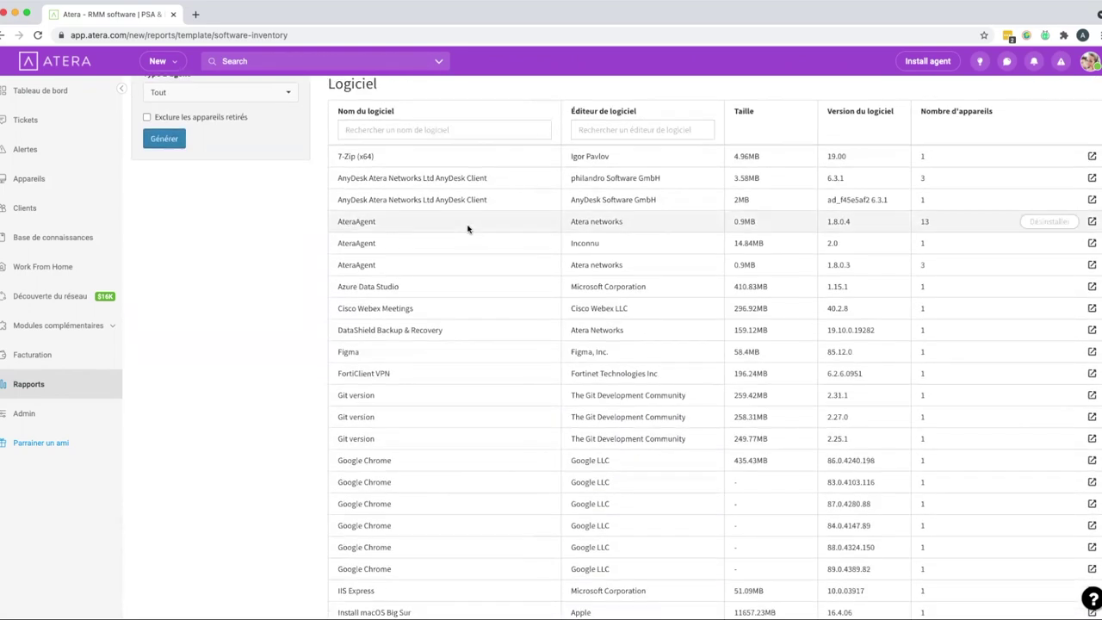
{"action": "scroll", "coordinate": [467, 229], "scroll_direction": "down", "scroll_amount": 6}
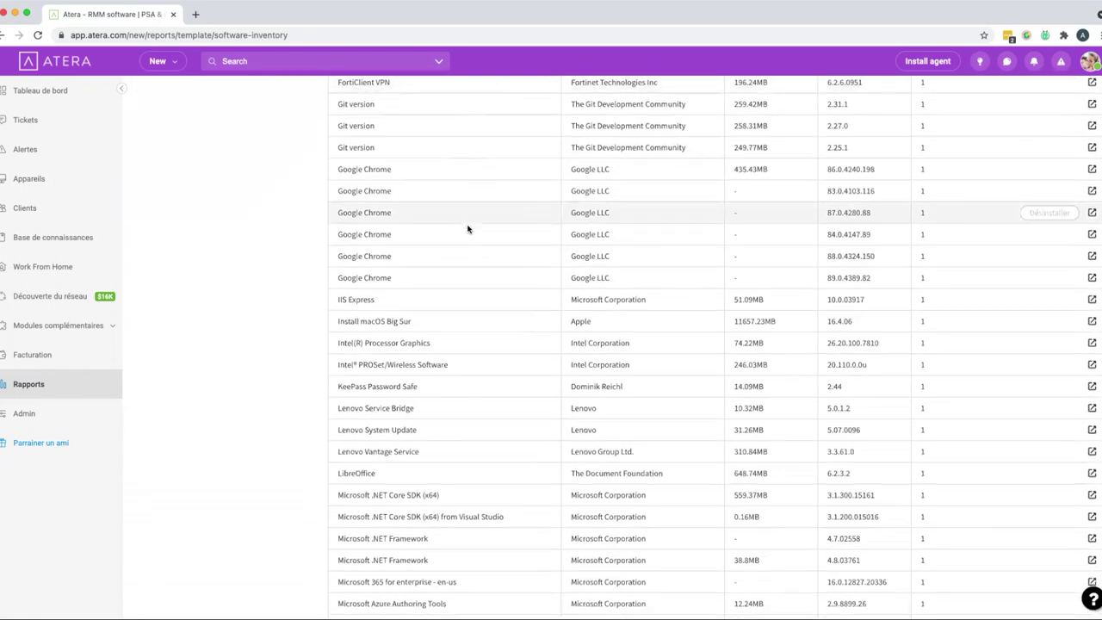
{"action": "scroll", "coordinate": [467, 228], "scroll_direction": "down", "scroll_amount": 2}
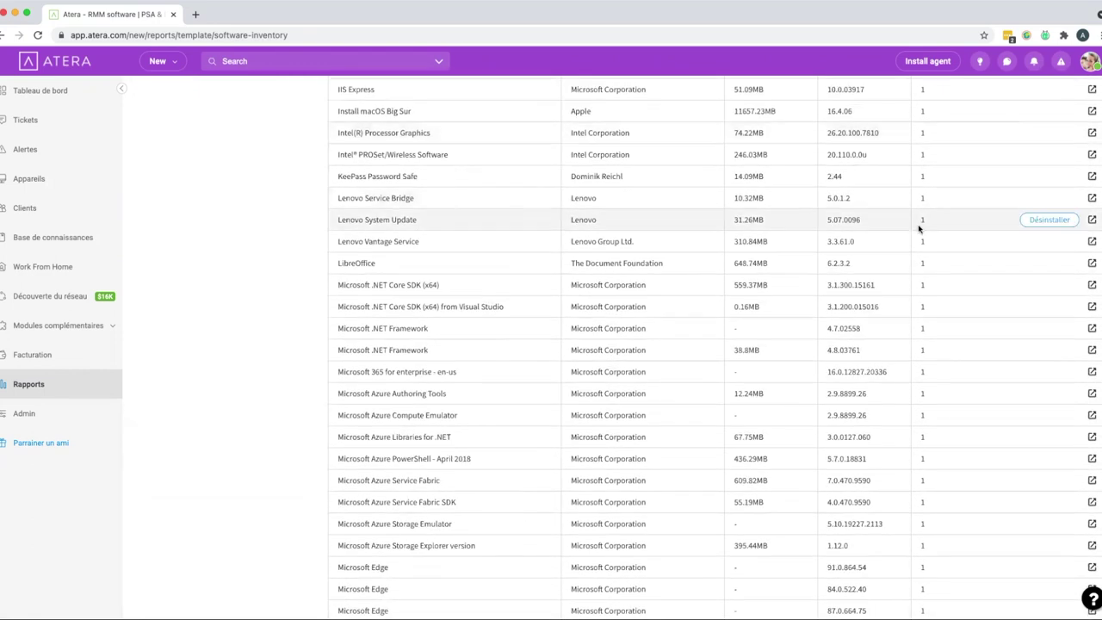
{"action": "scroll", "coordinate": [976, 381], "scroll_direction": "down", "scroll_amount": 4}
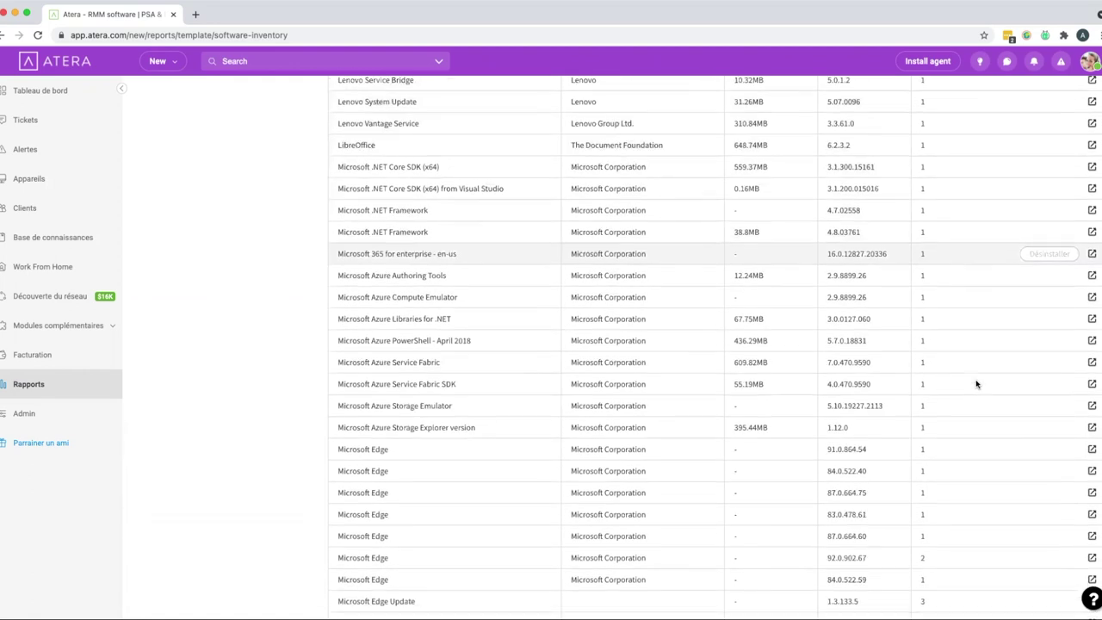
Step: Review the remaining entries of the software inventory report, and return to the overview of available reports
{"action": "scroll", "coordinate": [978, 379], "scroll_direction": "down", "scroll_amount": 8}
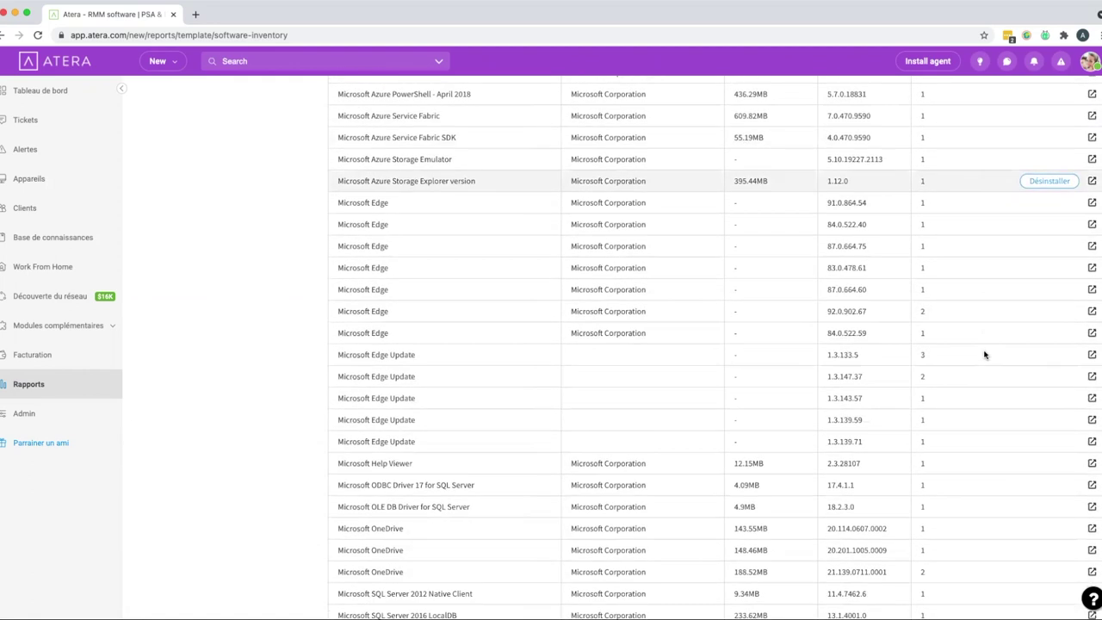
{"action": "scroll", "coordinate": [985, 355], "scroll_direction": "down", "scroll_amount": 10}
{"action": "scroll", "coordinate": [985, 355], "scroll_direction": "up", "scroll_amount": 20}
{"action": "scroll", "coordinate": [985, 355], "scroll_direction": "up", "scroll_amount": 10}
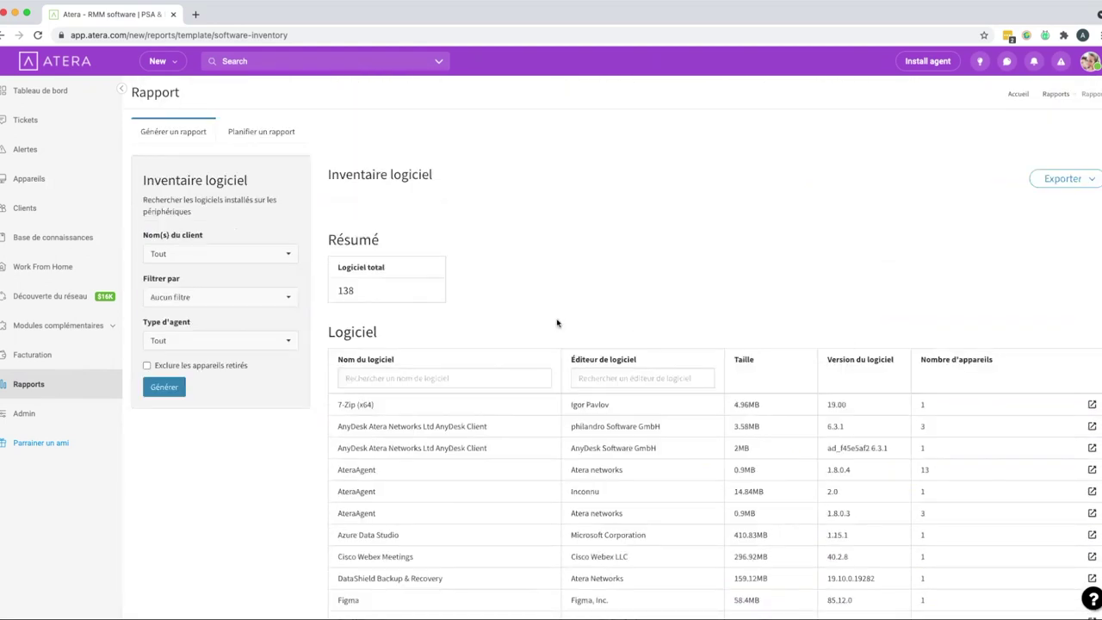
{"action": "left_click", "coordinate": [87, 384]}
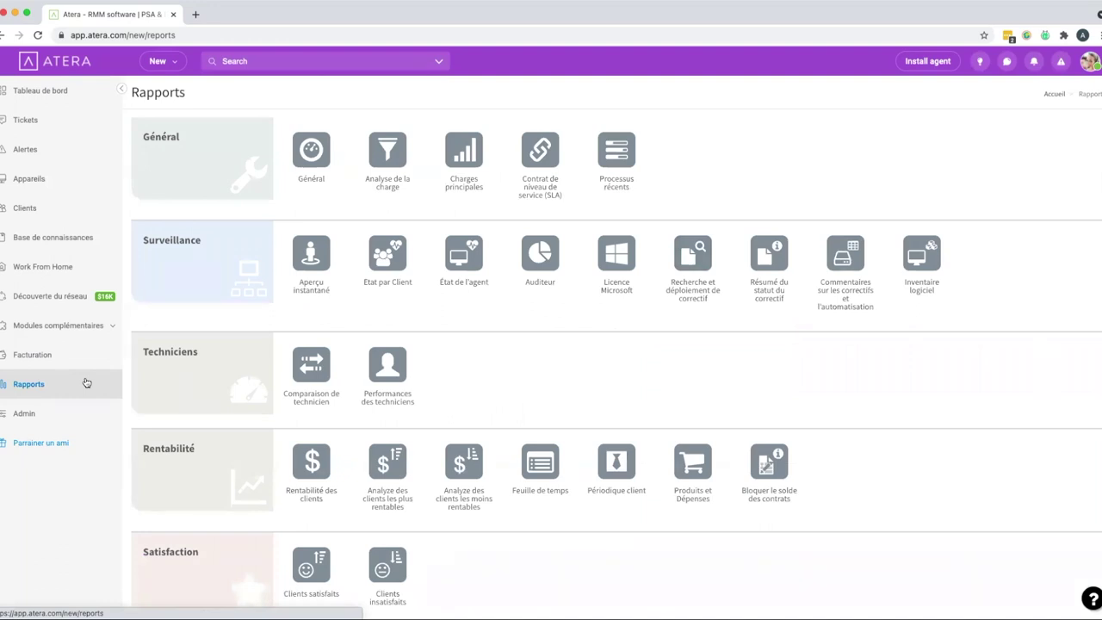
Step: View the Work From Home offer, and open the saved network discovery results for client 4 DOGS CODING
{"action": "left_click", "coordinate": [71, 272]}
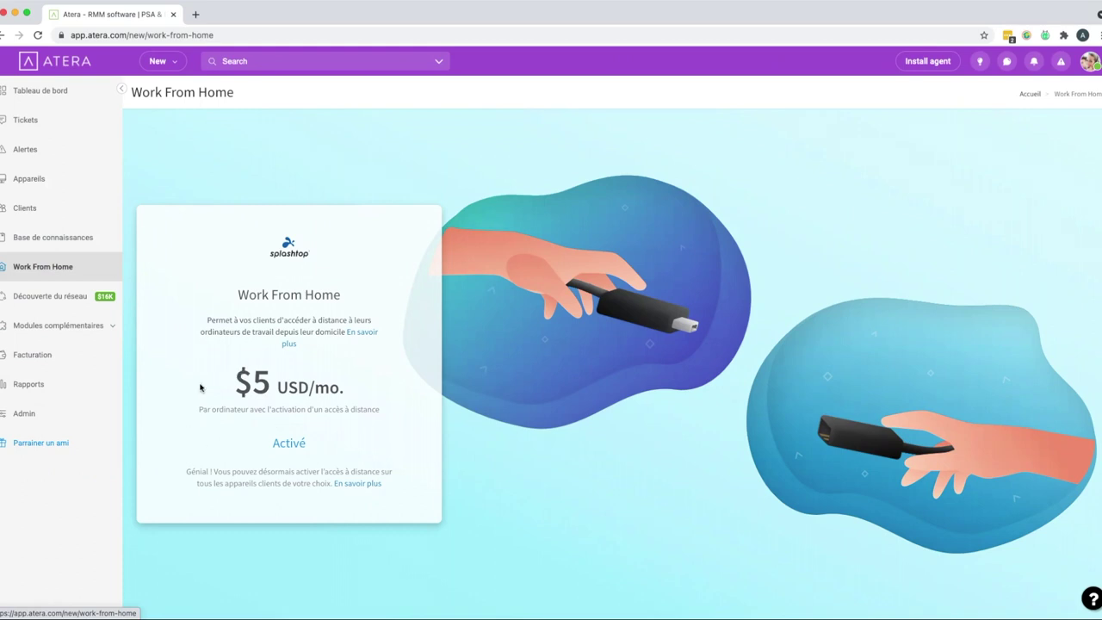
{"action": "left_click", "coordinate": [92, 297]}
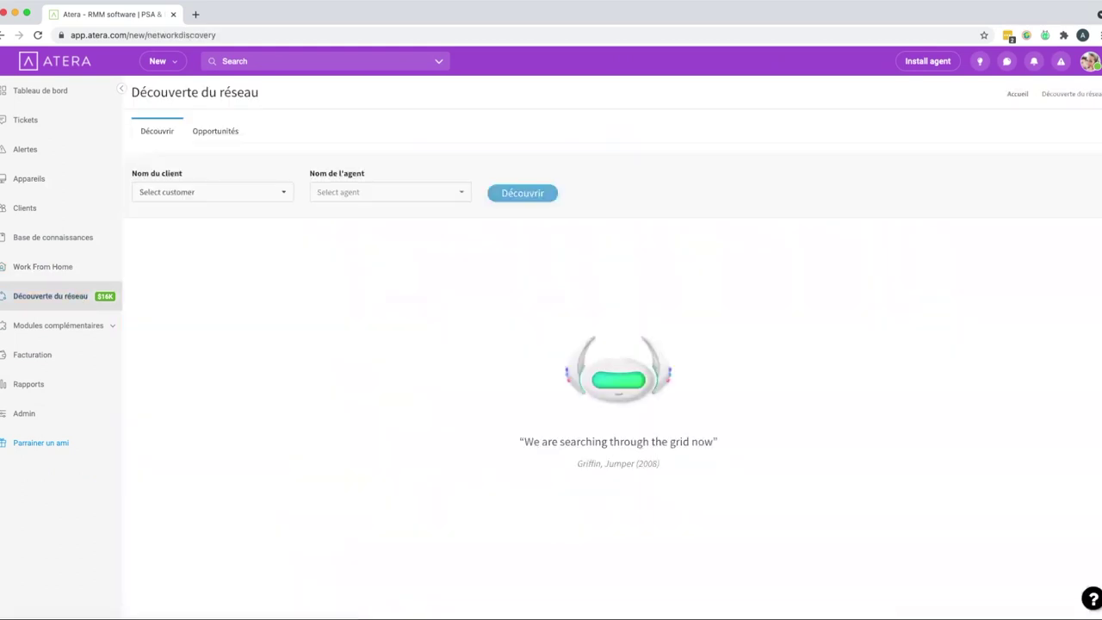
{"action": "left_click", "coordinate": [229, 194]}
{"action": "left_click", "coordinate": [207, 264]}
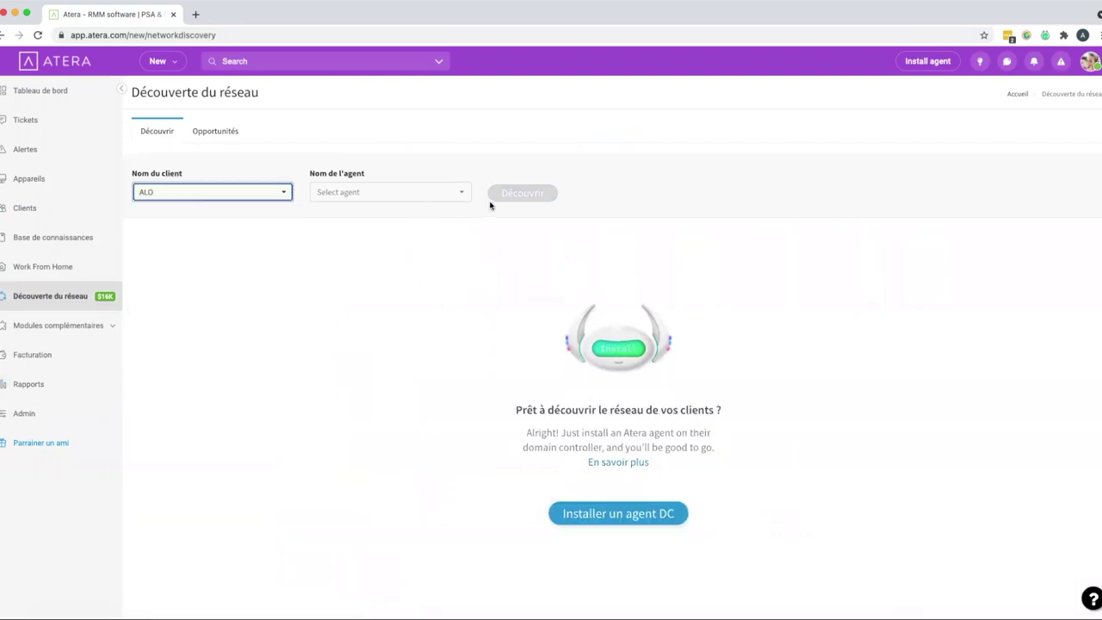
{"action": "left_click", "coordinate": [263, 193]}
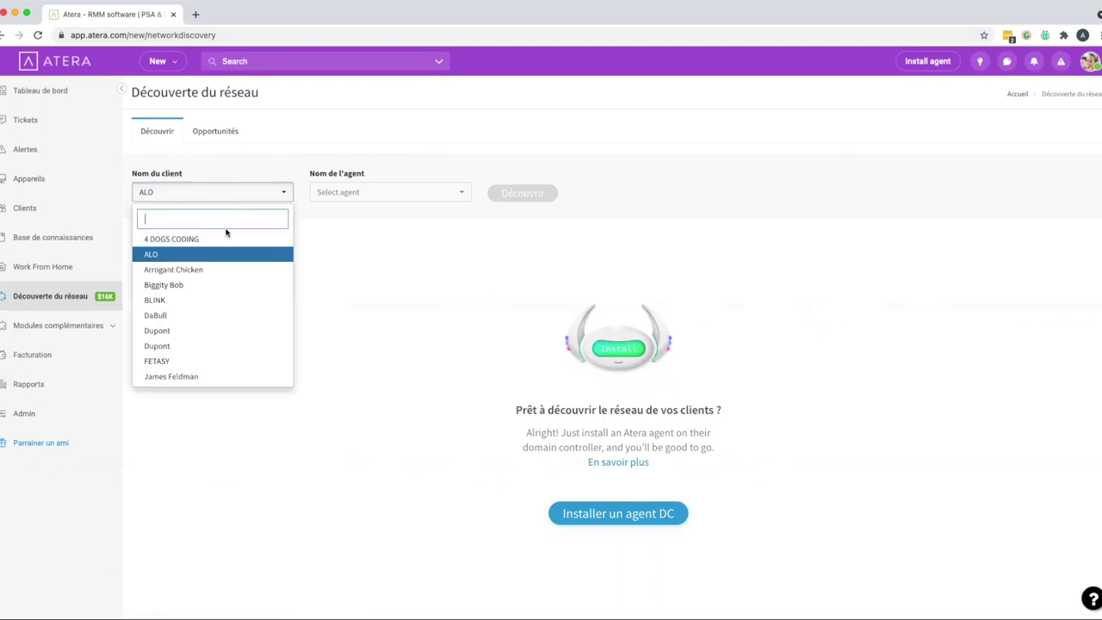
{"action": "left_click", "coordinate": [222, 239]}
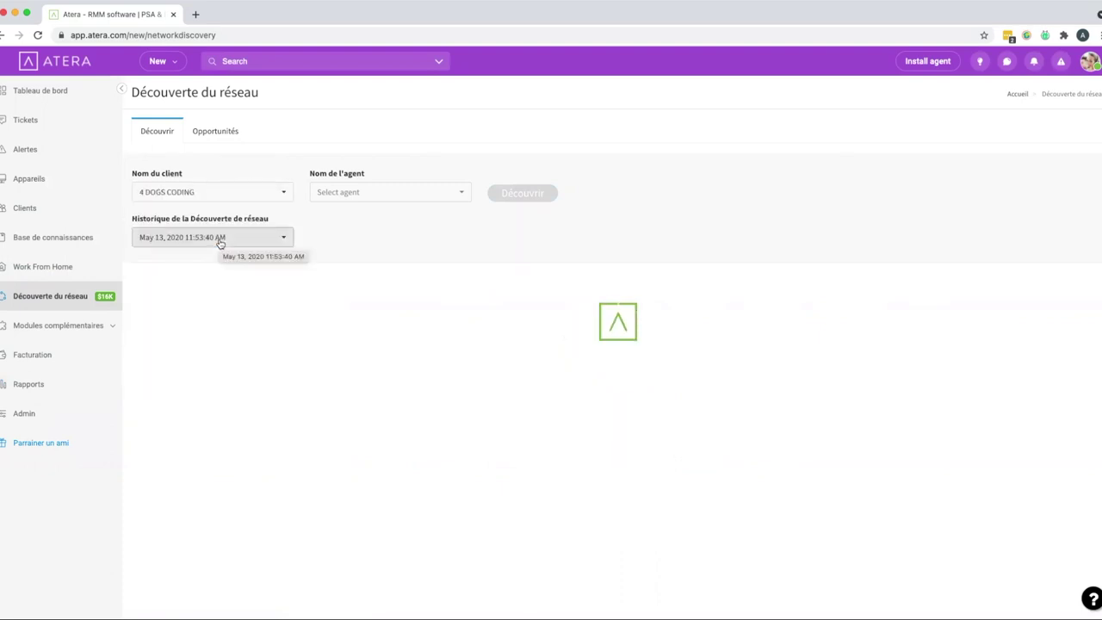
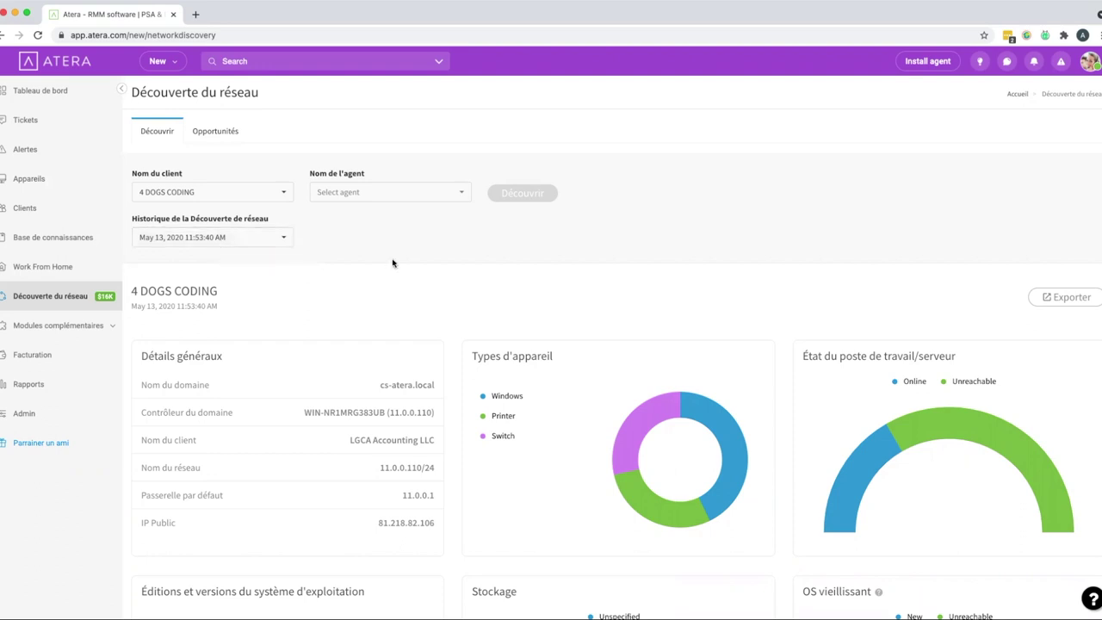
Step: Examine the discovery results' general details, device and operating system charts, storage and discovered devices list
{"action": "scroll", "coordinate": [392, 263], "scroll_direction": "down", "scroll_amount": 5}
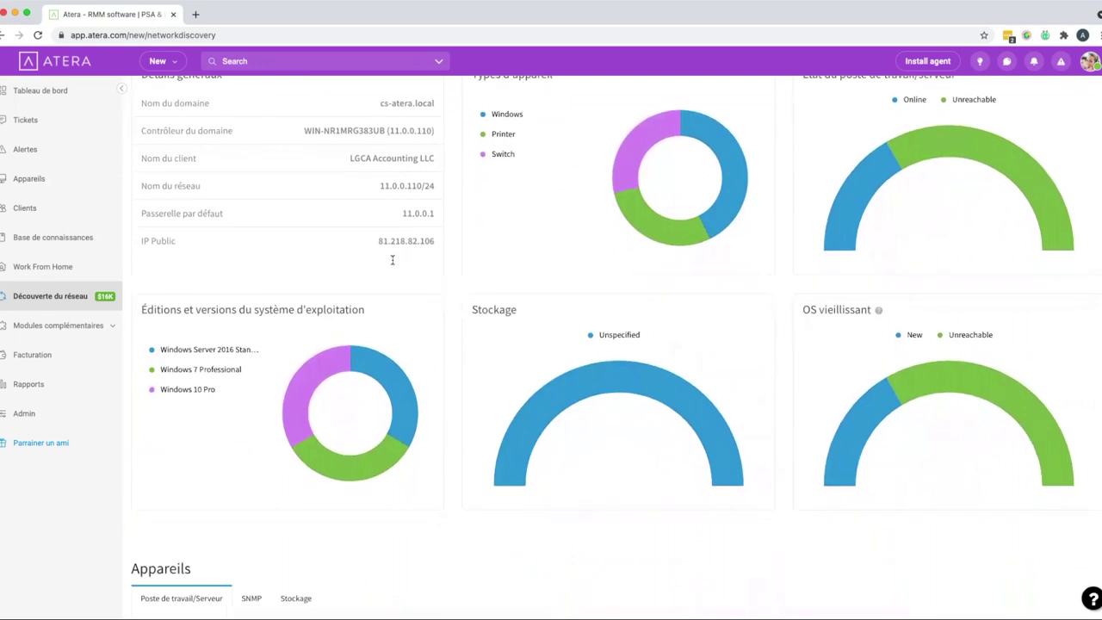
{"action": "scroll", "coordinate": [392, 263], "scroll_direction": "down", "scroll_amount": 2}
{"action": "scroll", "coordinate": [393, 263], "scroll_direction": "up", "scroll_amount": 5}
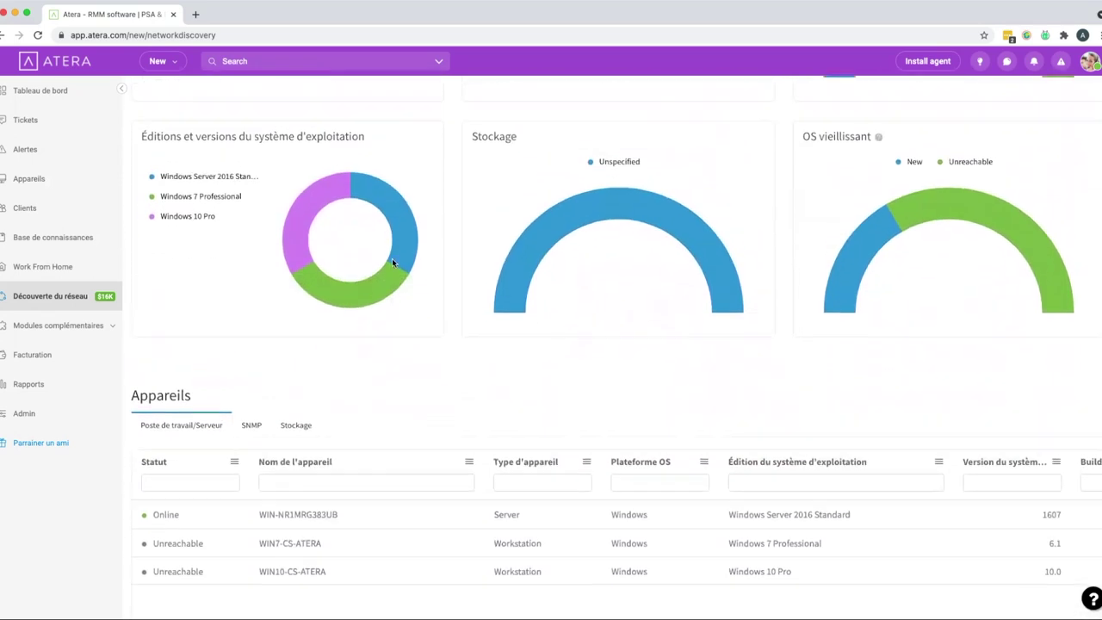
{"action": "scroll", "coordinate": [392, 263], "scroll_direction": "up", "scroll_amount": 2}
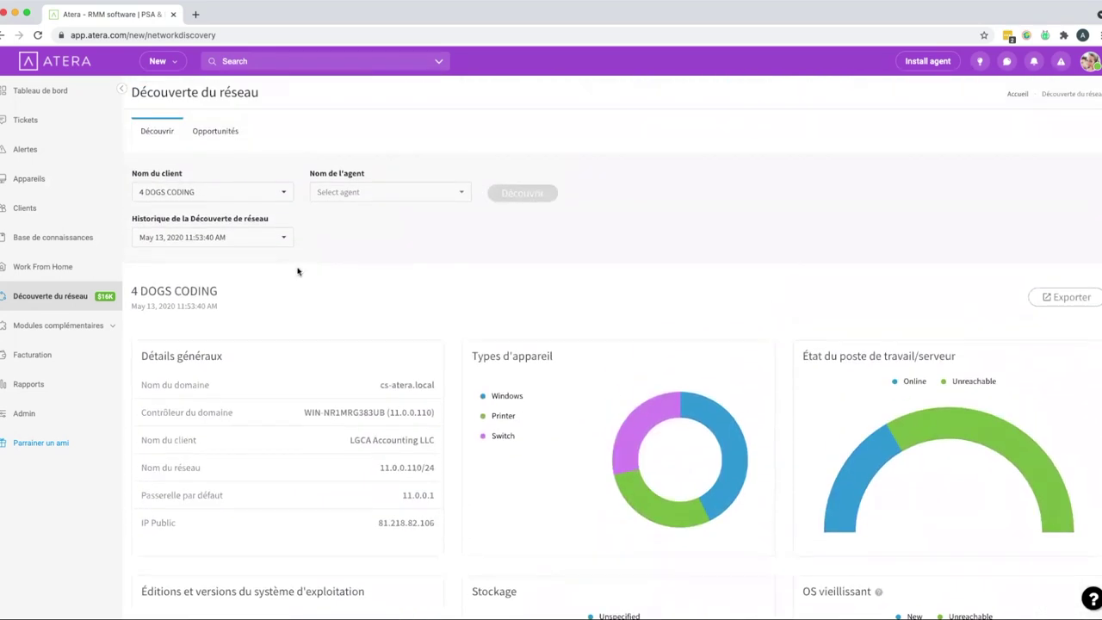
Step: Open the Webroot antivirus add-on page and review its protection features and FAQ
{"action": "left_click", "coordinate": [81, 325]}
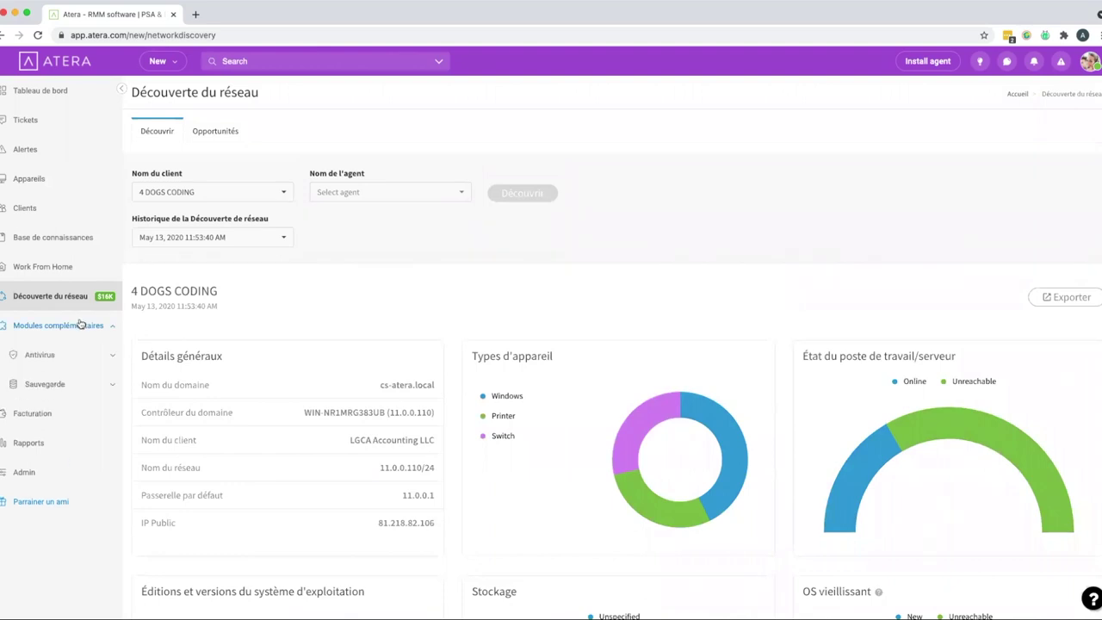
{"action": "left_click", "coordinate": [60, 352]}
{"action": "left_click", "coordinate": [60, 386]}
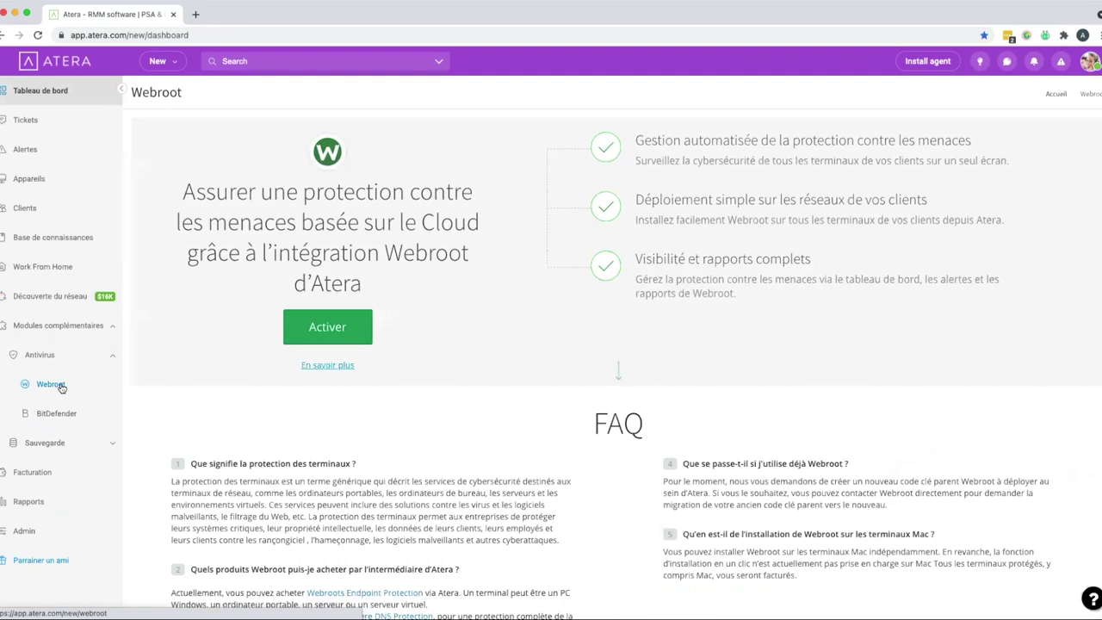
{"action": "scroll", "coordinate": [219, 388], "scroll_direction": "down", "scroll_amount": 3}
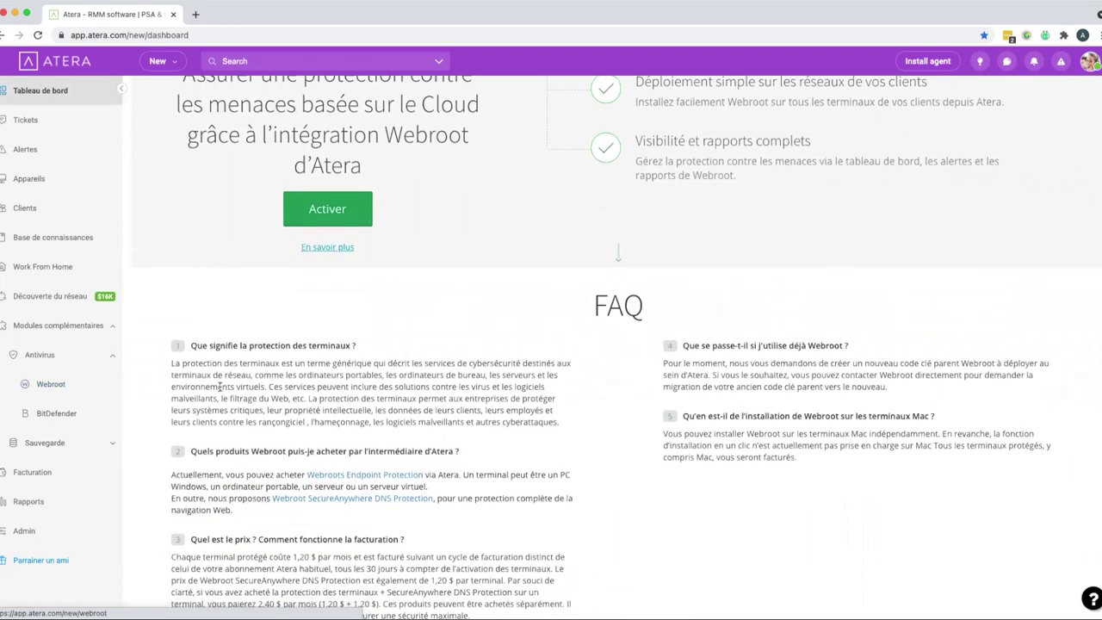
{"action": "scroll", "coordinate": [219, 387], "scroll_direction": "up", "scroll_amount": 3}
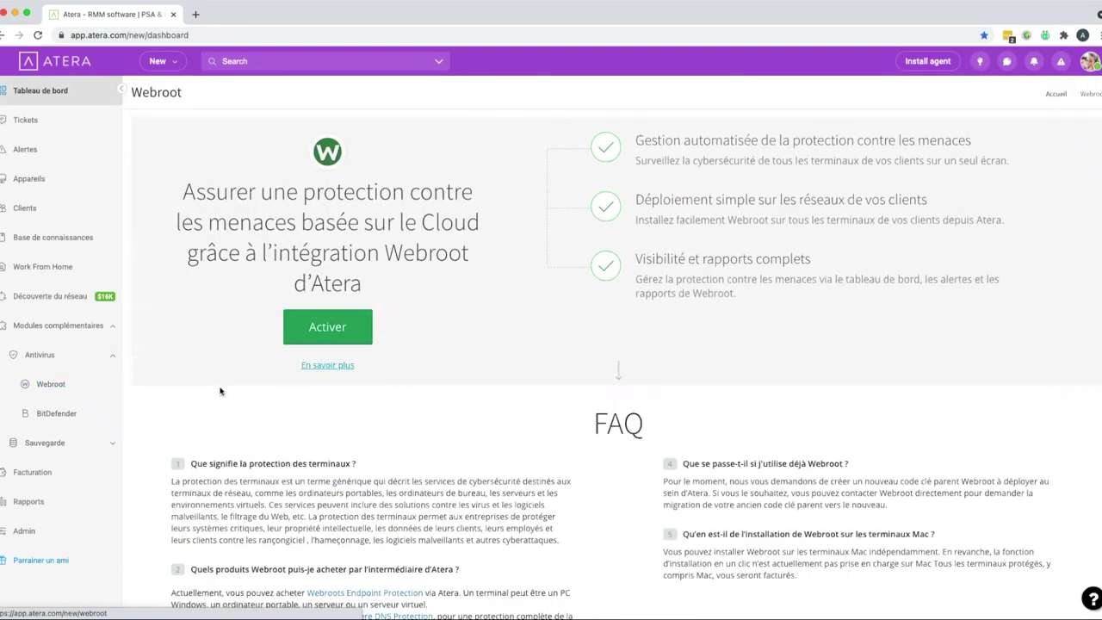
Step: Show the available backup add-ons and view the Acronis offer
{"action": "left_click", "coordinate": [101, 357]}
{"action": "left_click", "coordinate": [103, 387]}
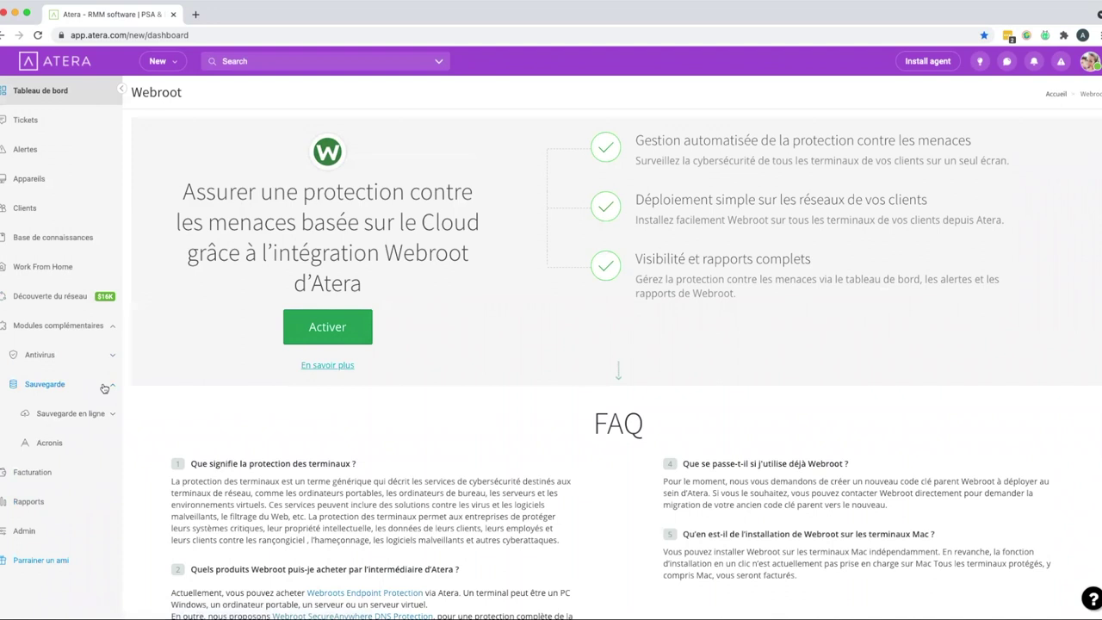
{"action": "left_click", "coordinate": [66, 443]}
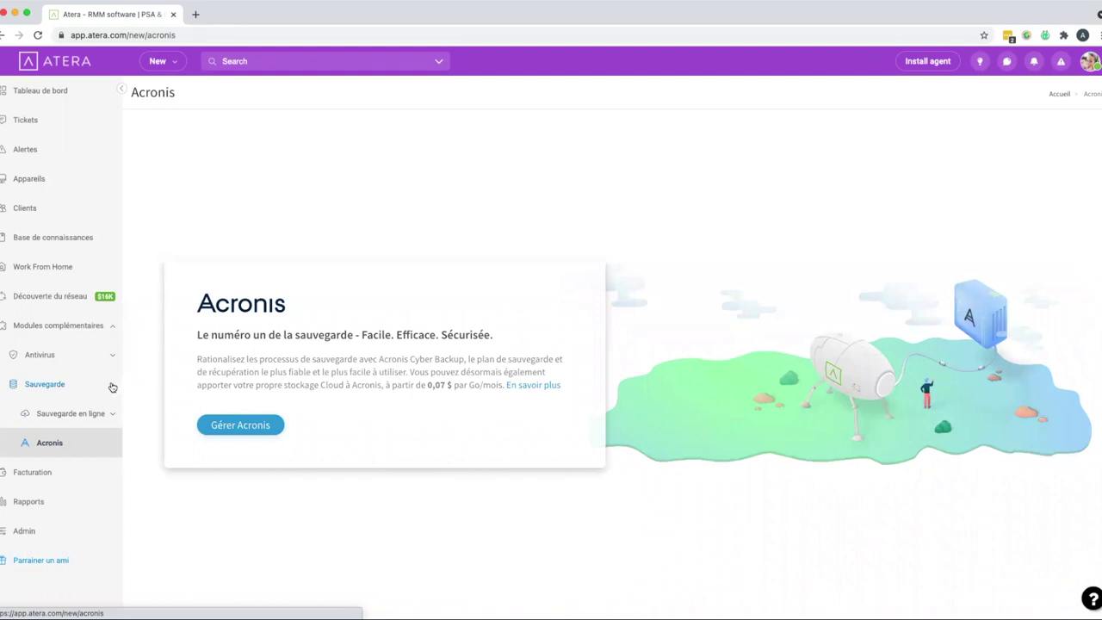
{"action": "left_click", "coordinate": [112, 387]}
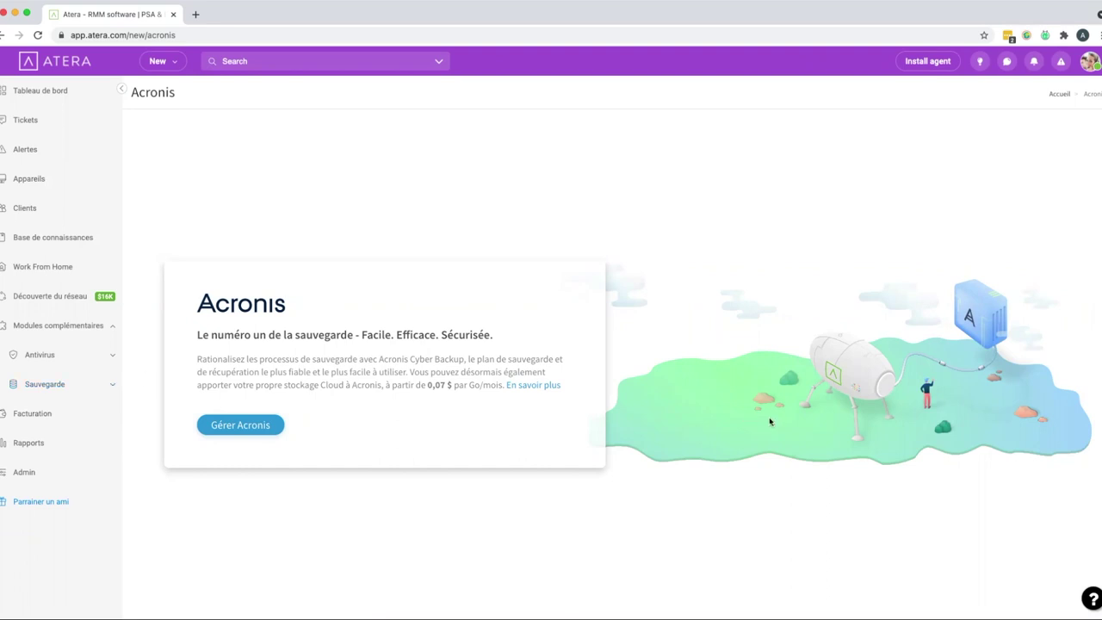
Step: Show the help and support options
{"action": "left_click", "coordinate": [1094, 601]}
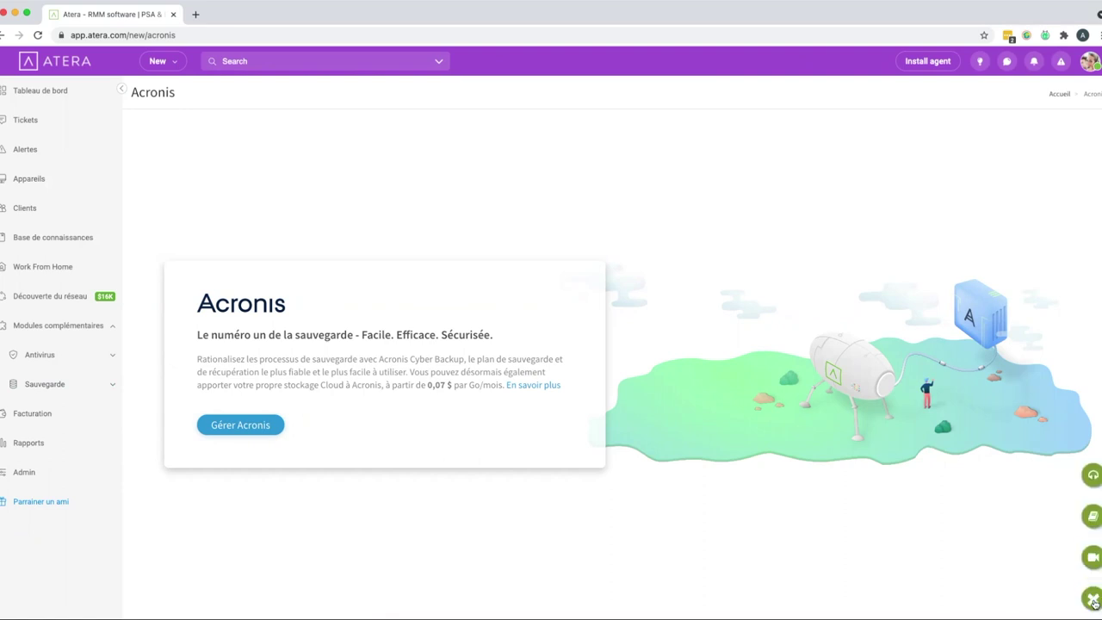